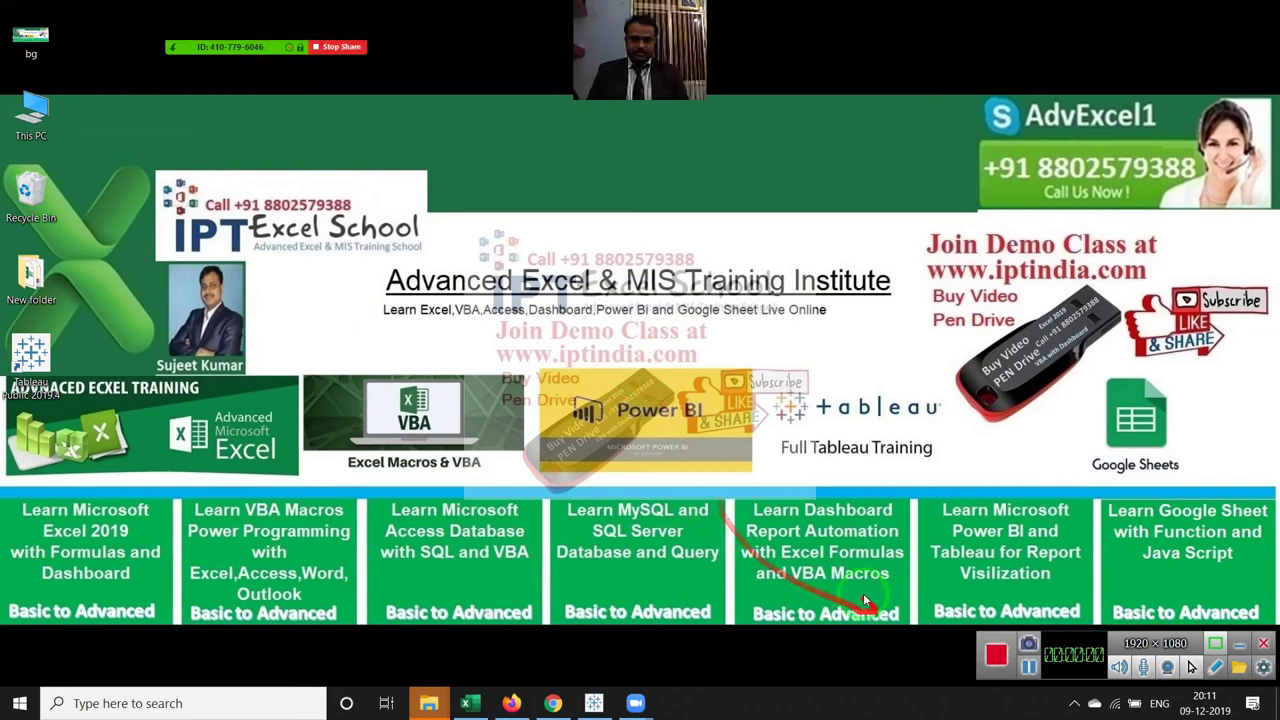
- Open and close the camera options list several times
{"action": "left_click", "coordinate": [145, 10]}
{"action": "mouse_move", "coordinate": [230, 46]}
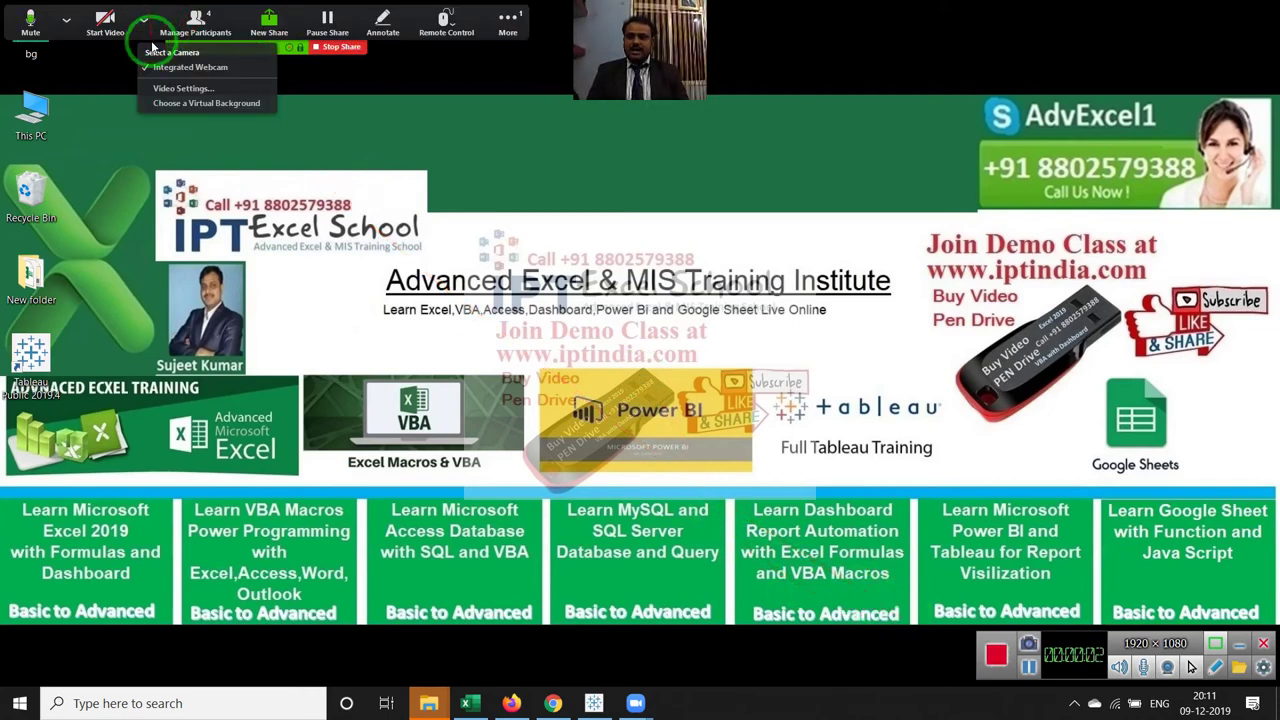
{"action": "left_click", "coordinate": [105, 20]}
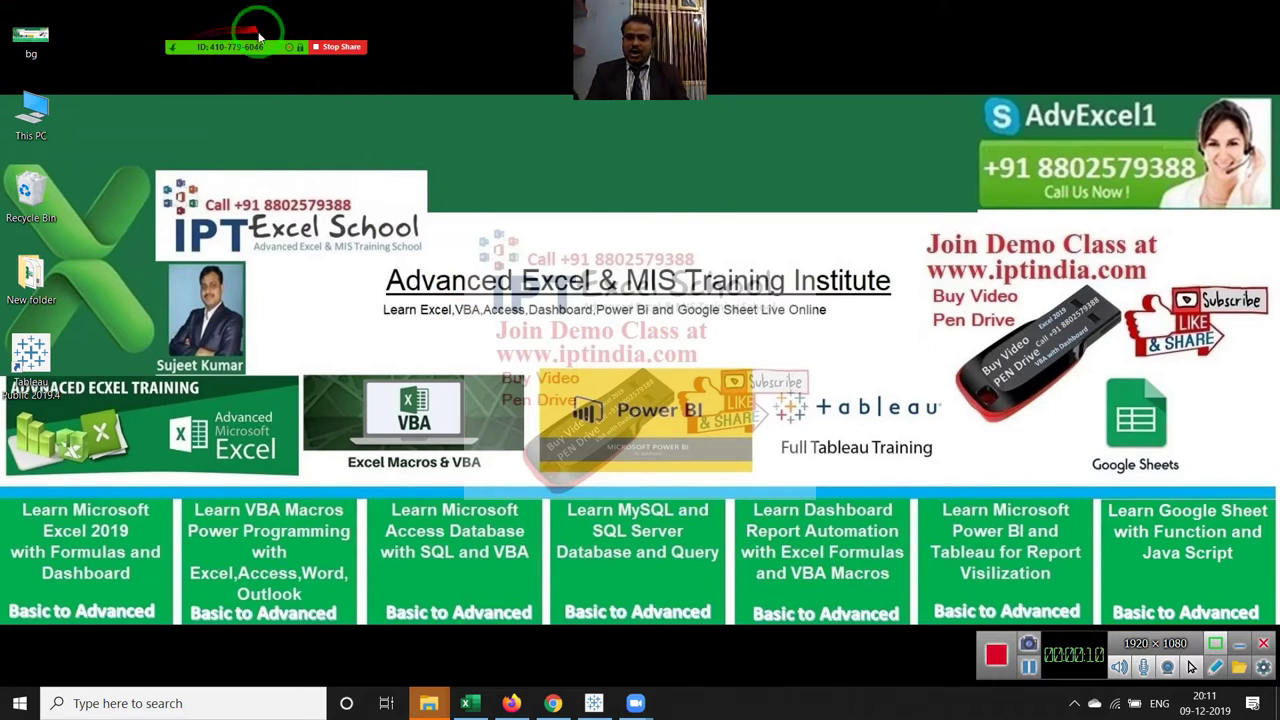
{"action": "left_click", "coordinate": [143, 20]}
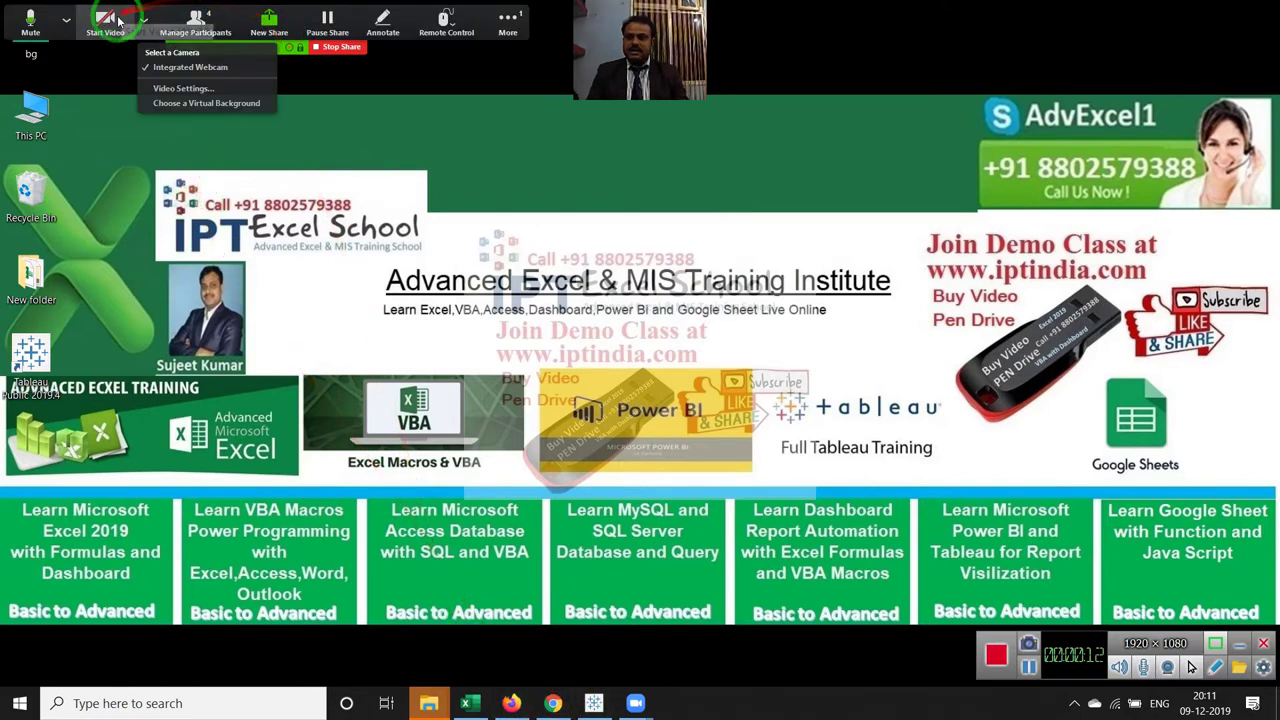
{"action": "left_click", "coordinate": [118, 20]}
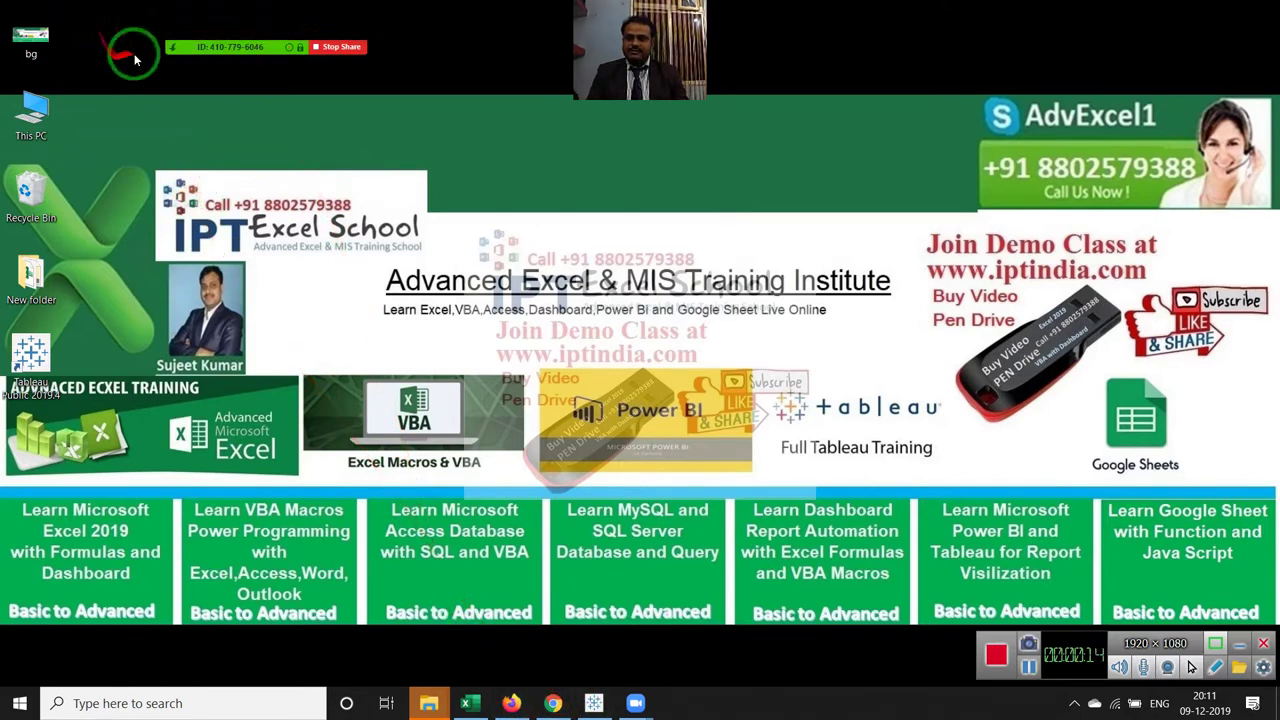
{"action": "left_click", "coordinate": [143, 20]}
{"action": "left_click", "coordinate": [143, 22]}
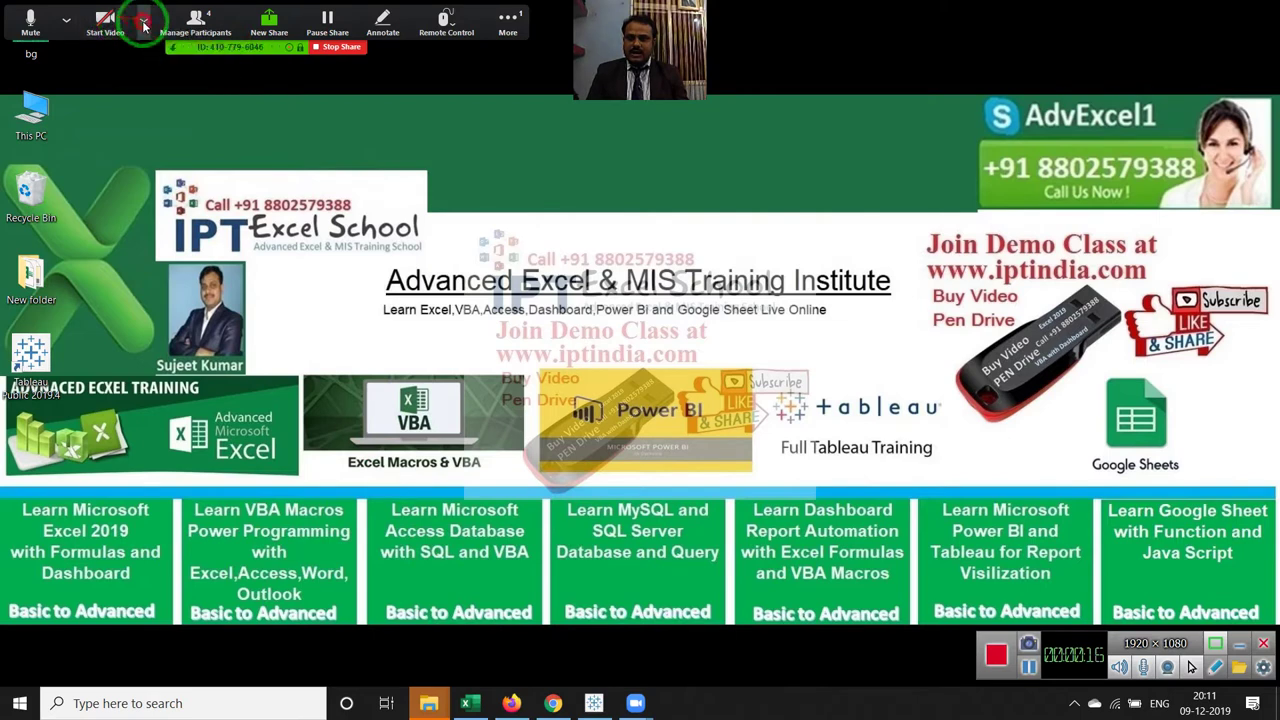
{"action": "left_click", "coordinate": [143, 24]}
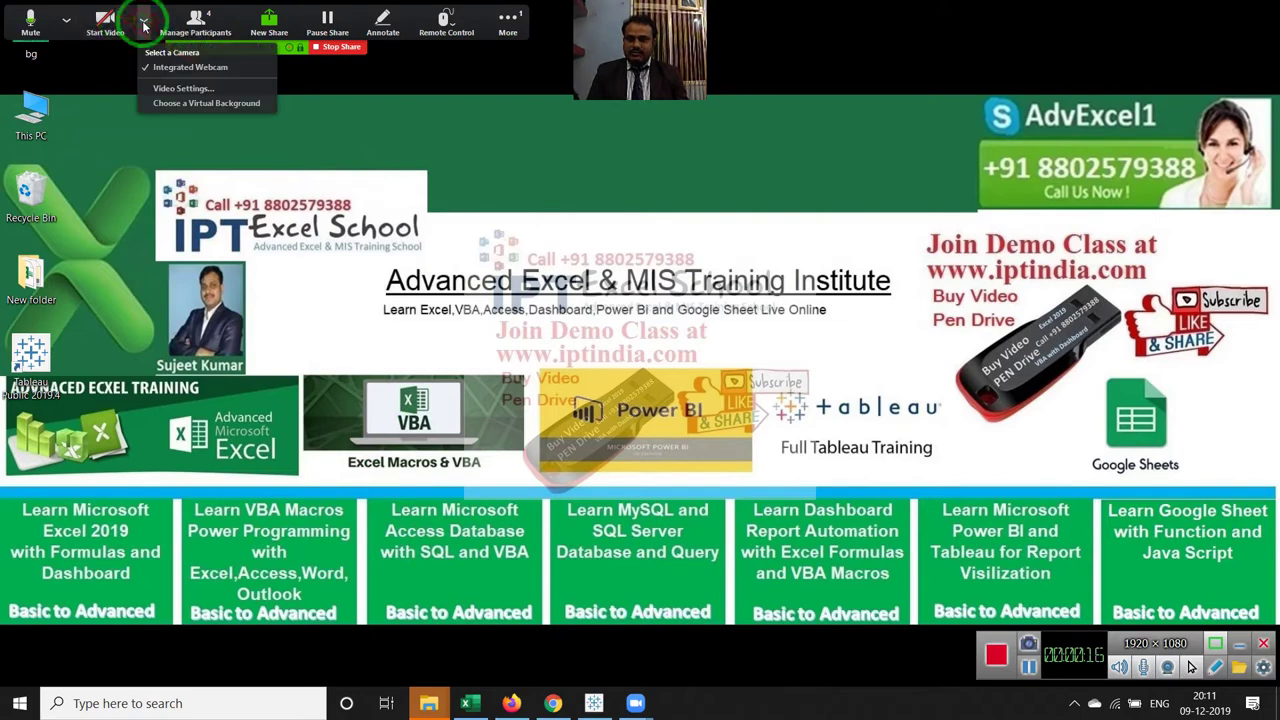
{"action": "left_click", "coordinate": [140, 146]}
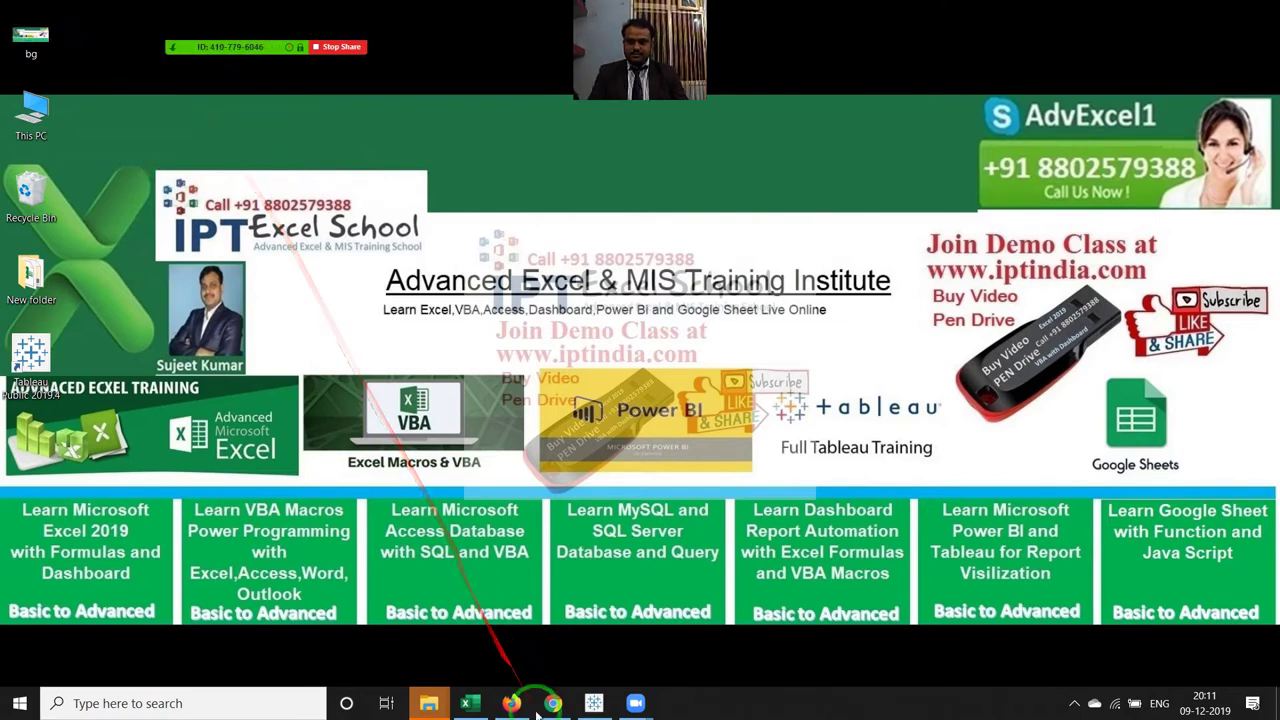
- Bring the DD workbook to the front and enter 85, 65, 96, 47 in A1:A4
{"action": "left_click", "coordinate": [465, 705]}
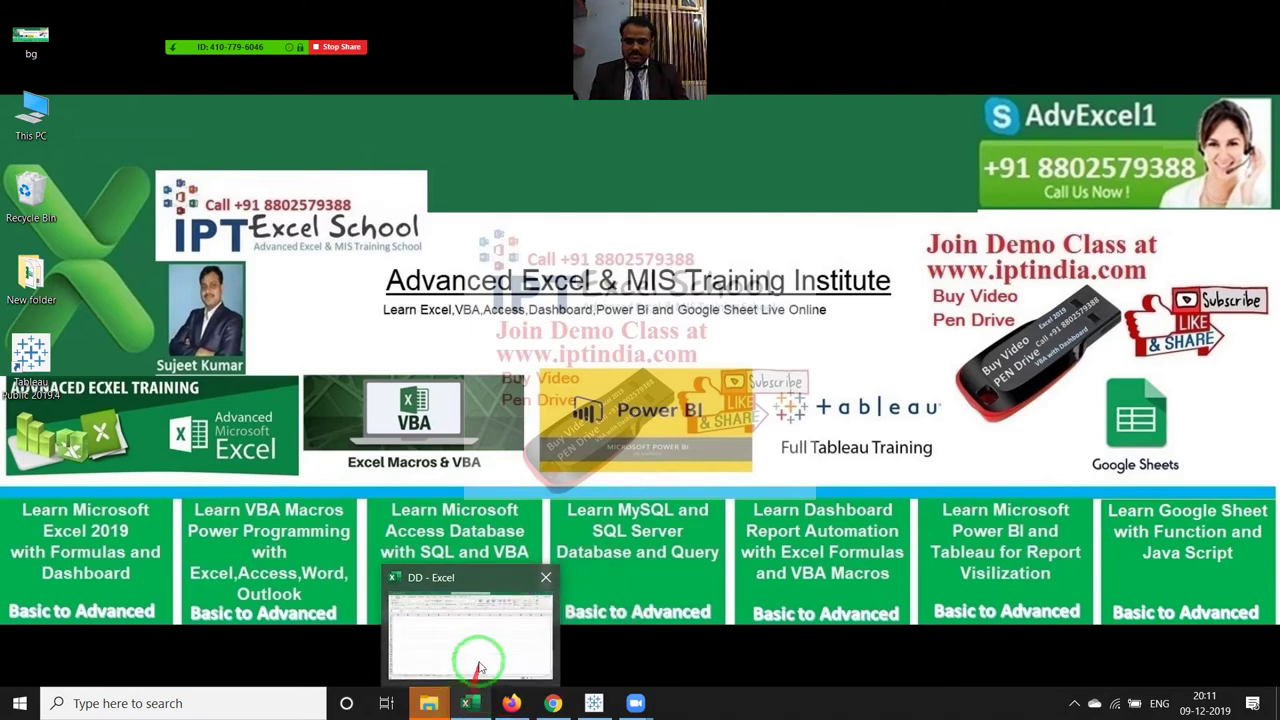
{"action": "left_click", "coordinate": [466, 700]}
{"action": "left_click", "coordinate": [60, 205]}
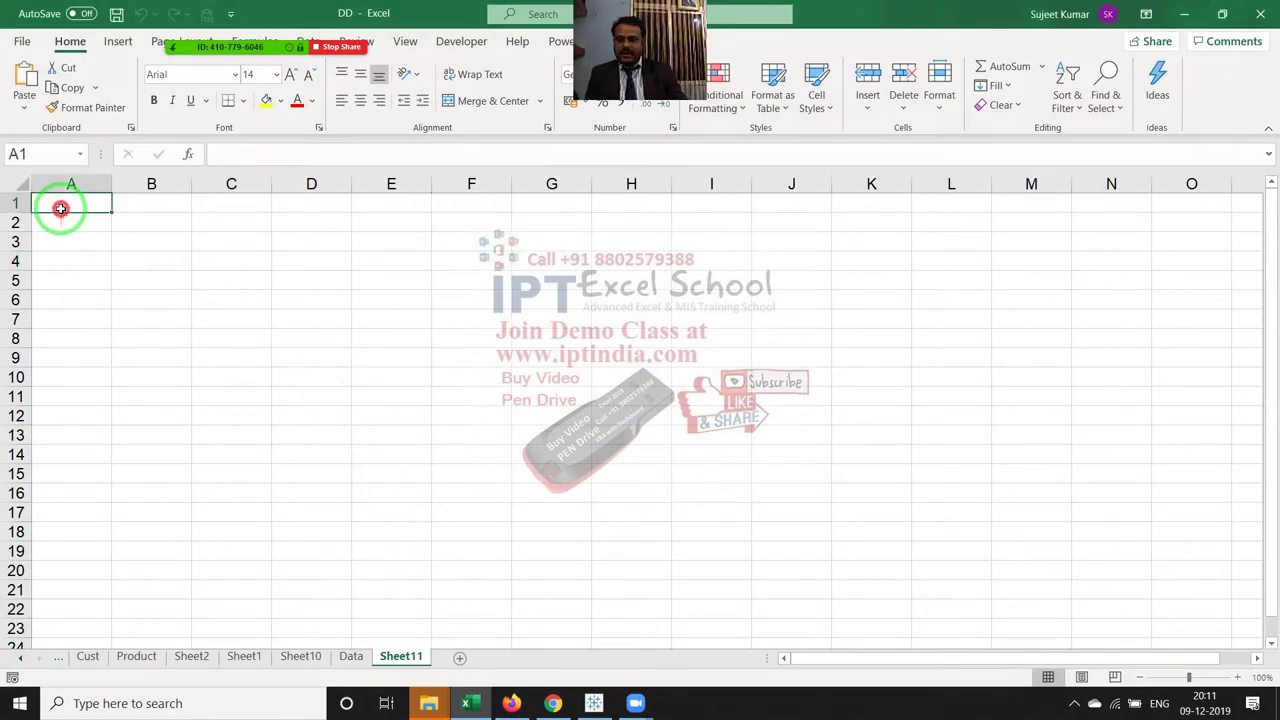
{"action": "type", "text": "85"}
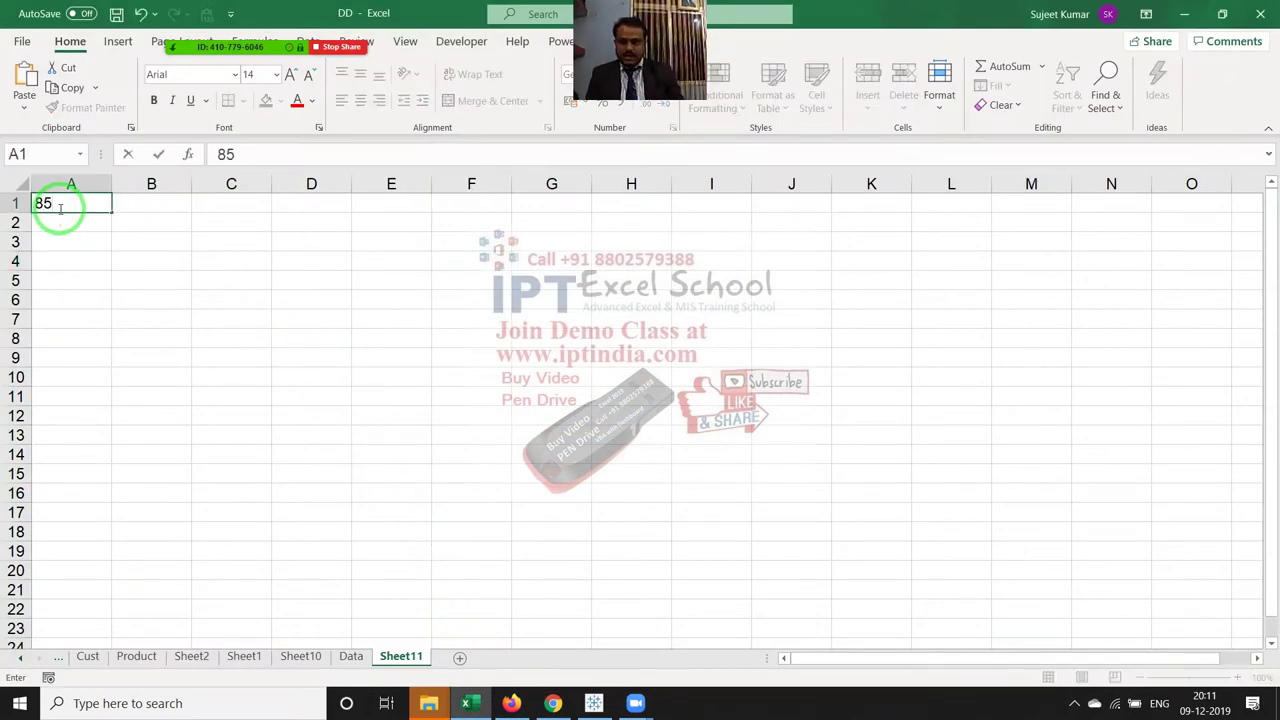
{"action": "key", "text": "Return"}
{"action": "type", "text": "65"}
{"action": "key", "text": "Return"}
{"action": "type", "text": "96"}
{"action": "key", "text": "Return"}
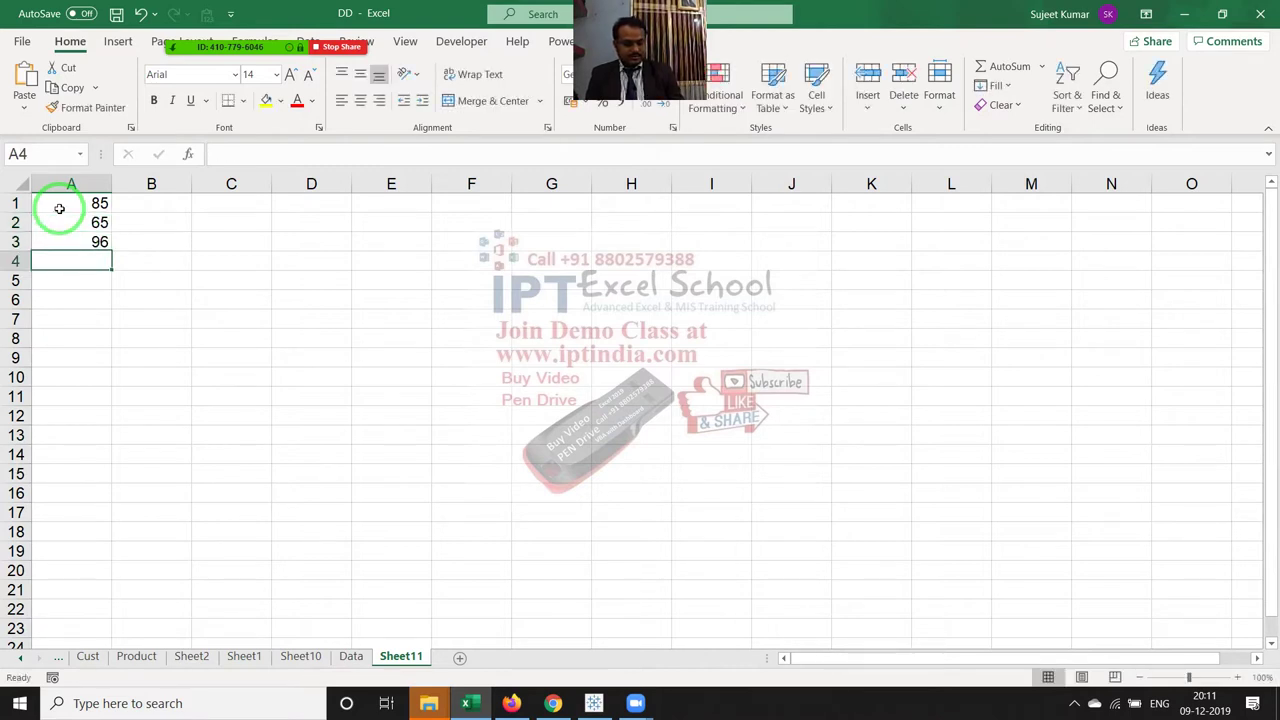
{"action": "type", "text": "47"}
{"action": "key", "text": "Return"}
- Continue the list with 36, 85, 25, 65, 96, 25, 65 in A5:A11
{"action": "type", "text": "36"}
{"action": "key", "text": "Return"}
{"action": "type", "text": "8"}
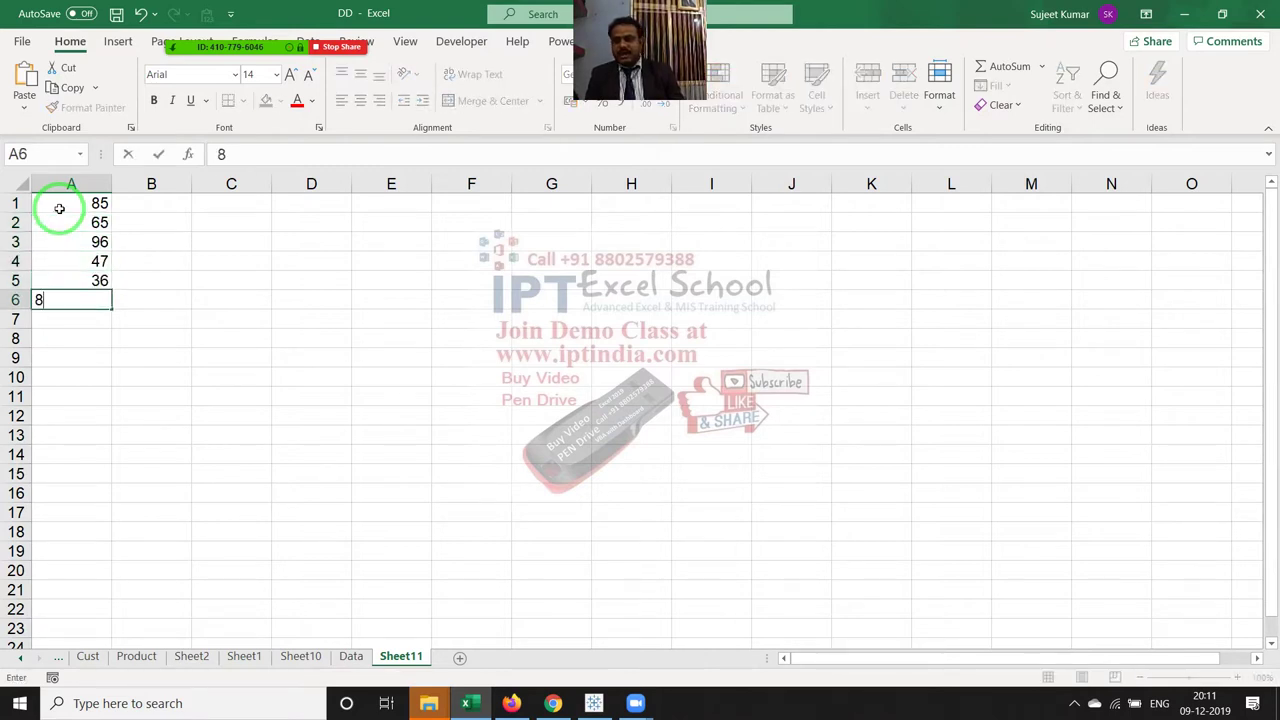
{"action": "type", "text": "5"}
{"action": "key", "text": "Return"}
{"action": "type", "text": "25"}
{"action": "key", "text": "Return"}
{"action": "type", "text": "65"}
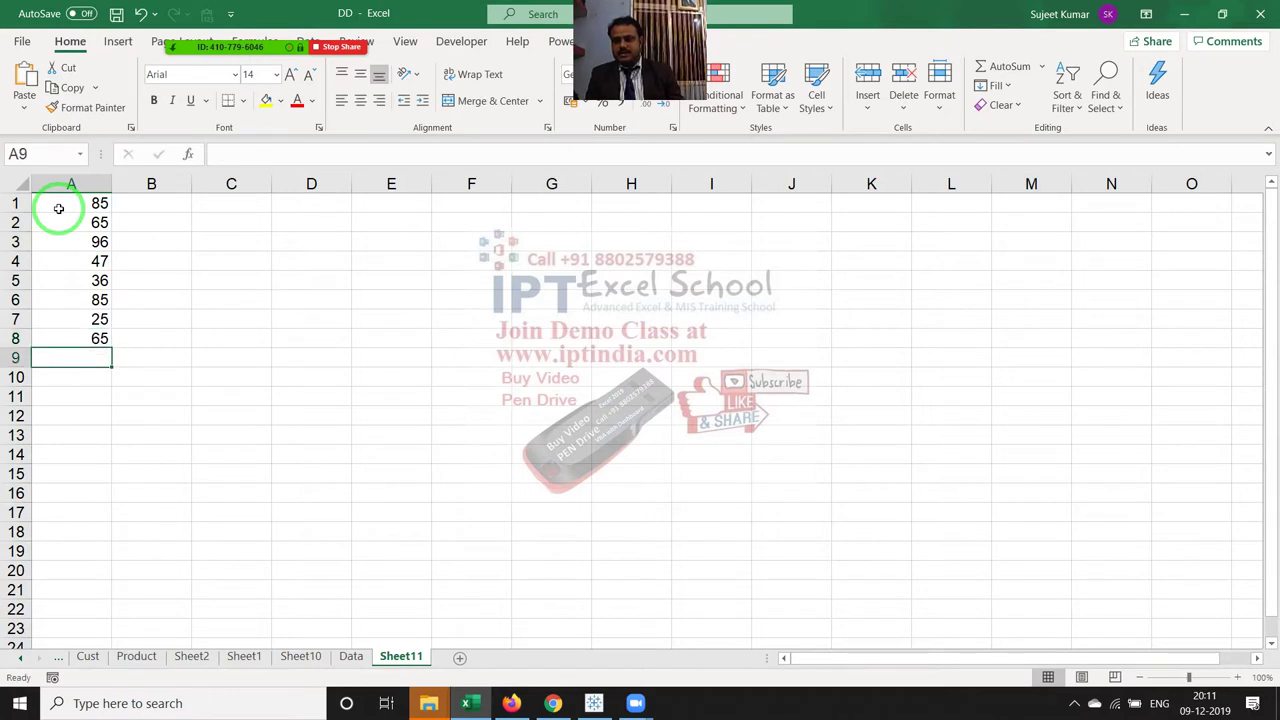
{"action": "type", "text": "96"}
{"action": "key", "text": "Return"}
{"action": "type", "text": "25"}
{"action": "key", "text": "Return"}
{"action": "type", "text": "65"}
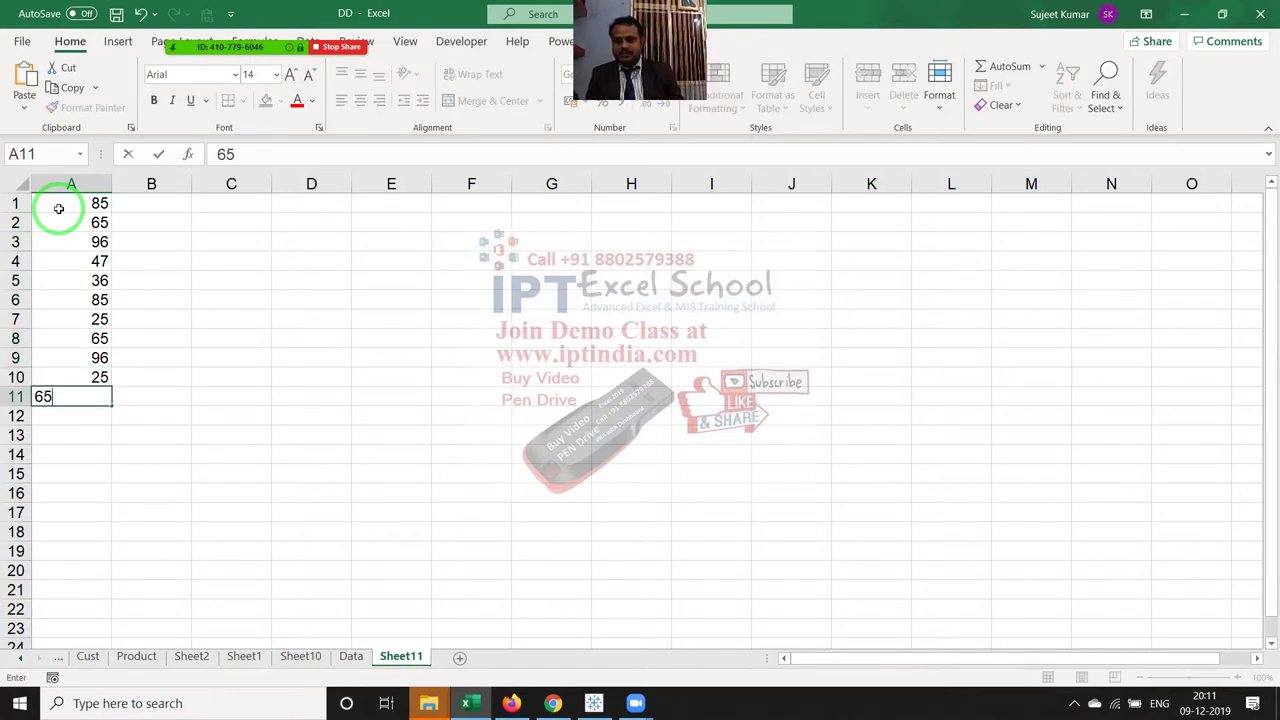
{"action": "key", "text": "Return"}
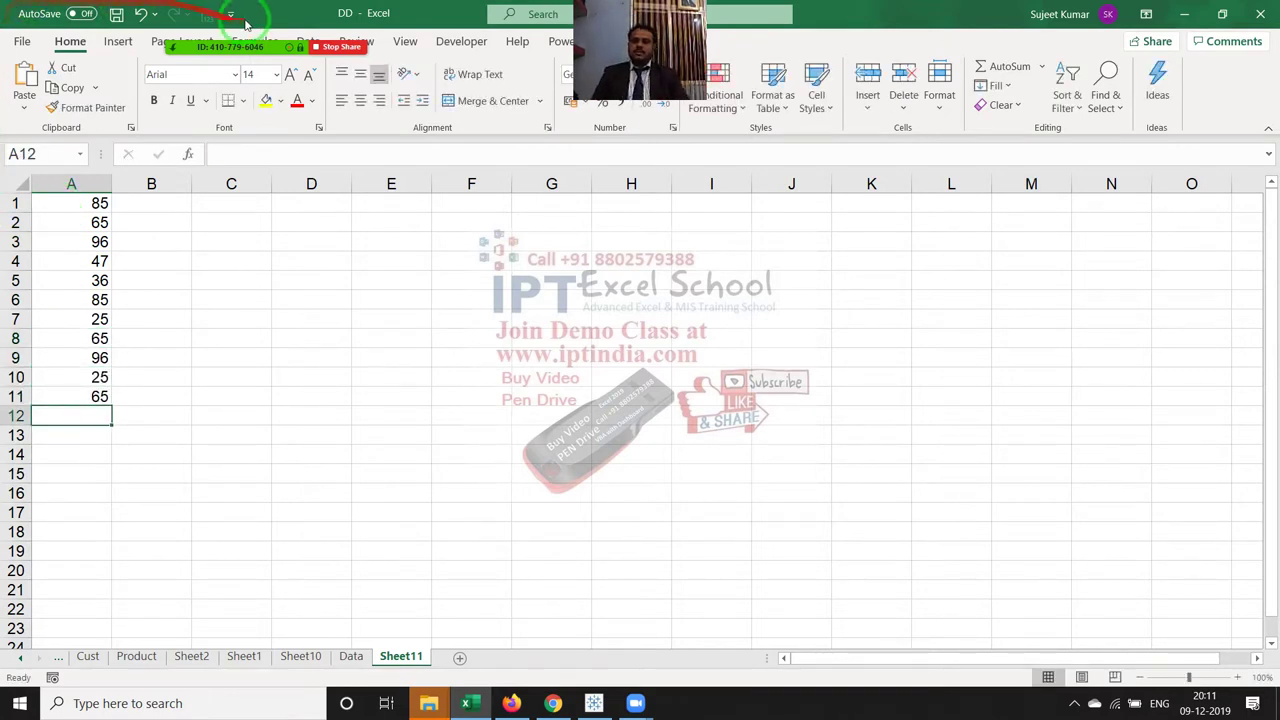
{"action": "left_click", "coordinate": [195, 20]}
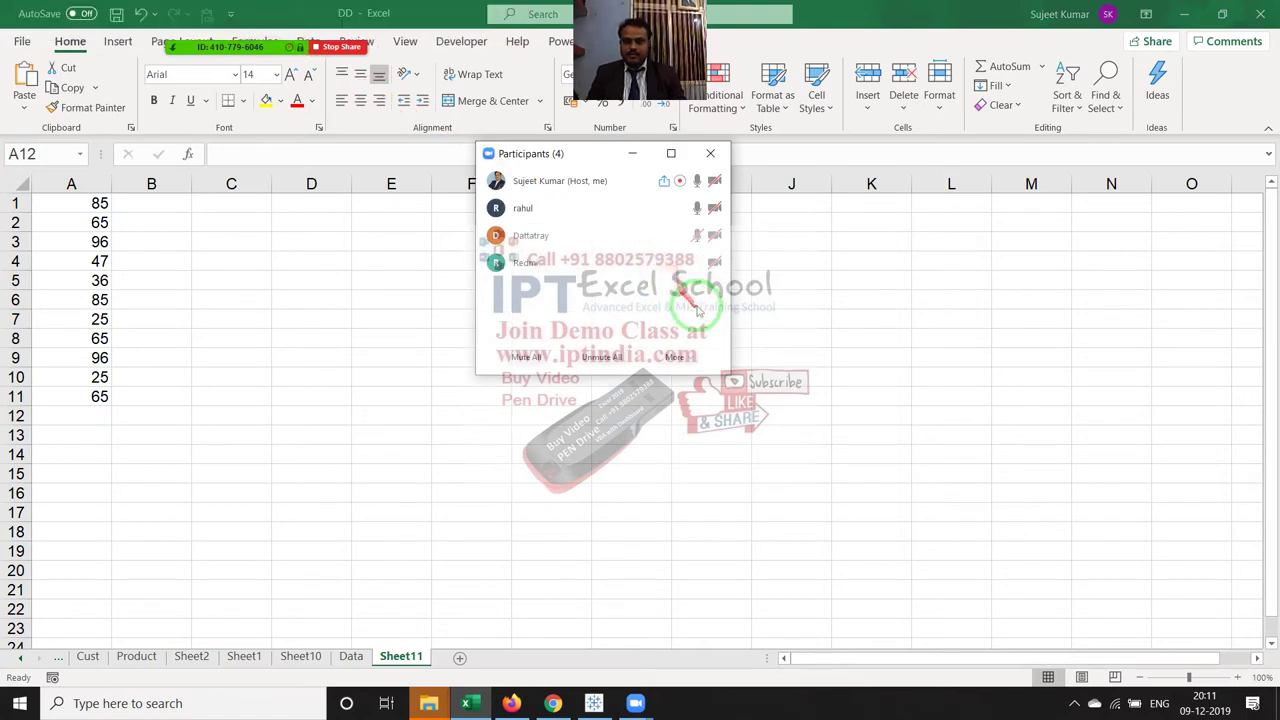
{"action": "mouse_move", "coordinate": [600, 262]}
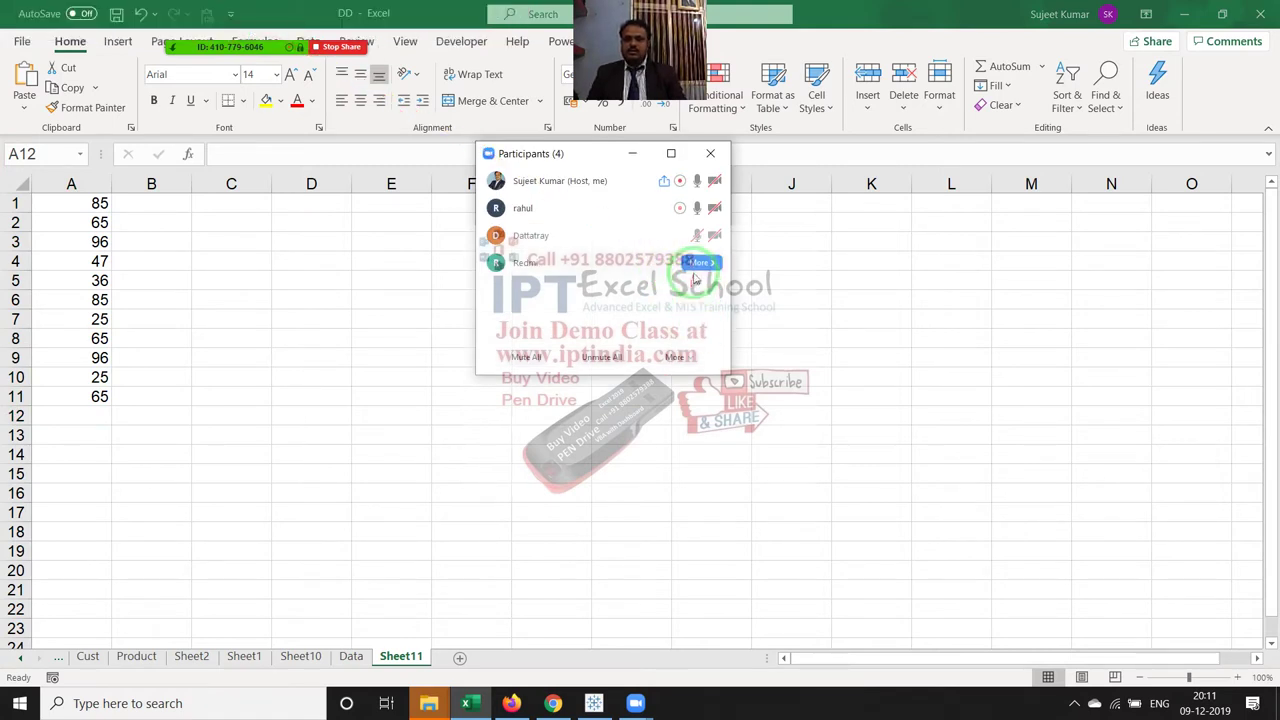
{"action": "left_click", "coordinate": [698, 263]}
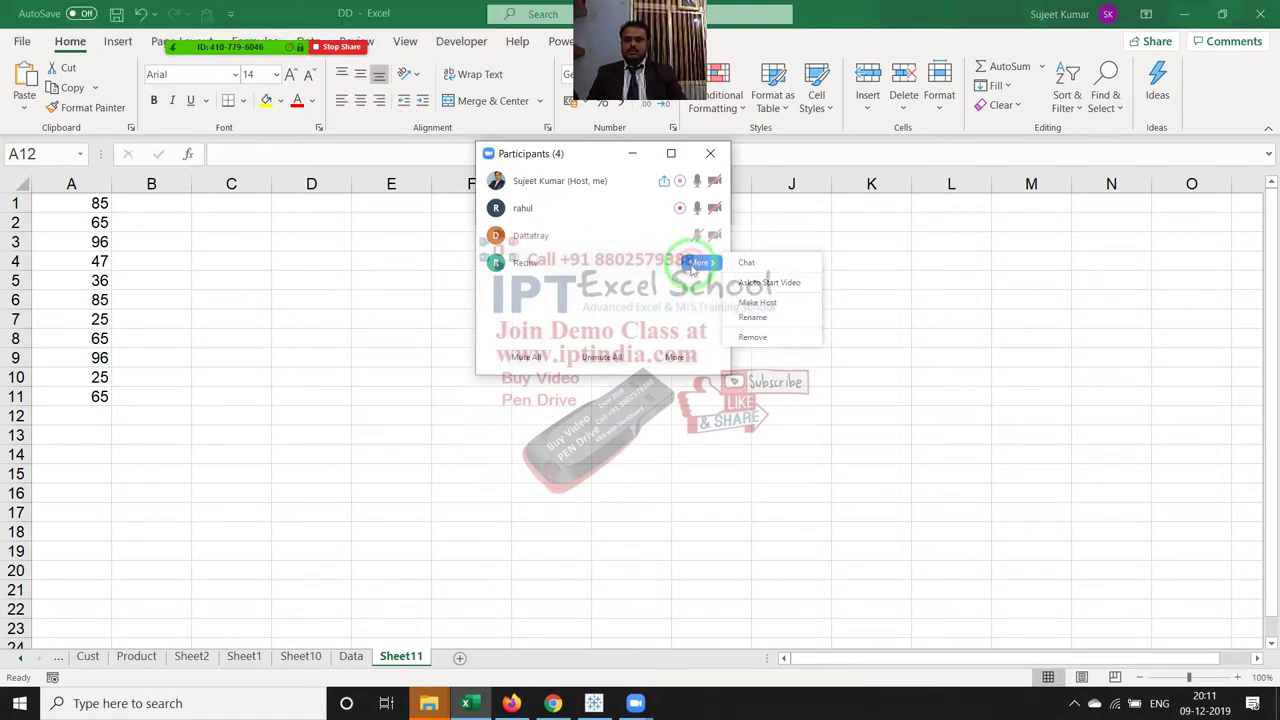
{"action": "left_click", "coordinate": [740, 340]}
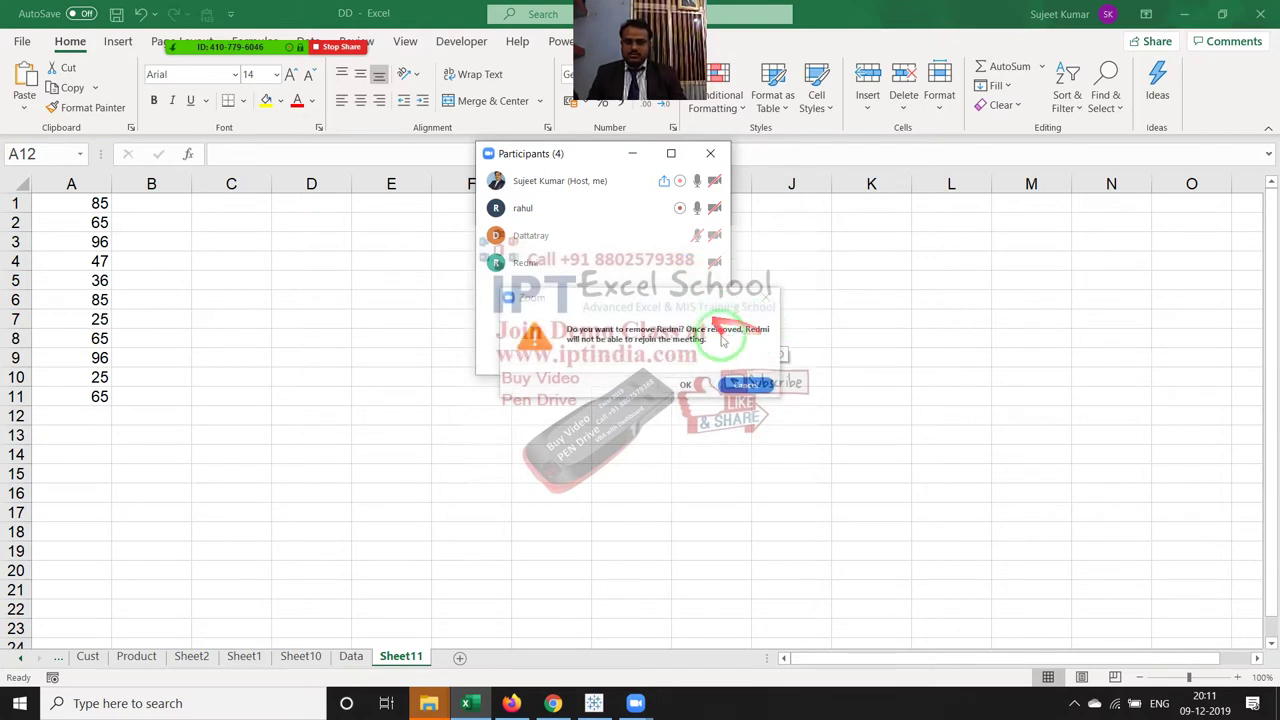
{"action": "left_click", "coordinate": [748, 381]}
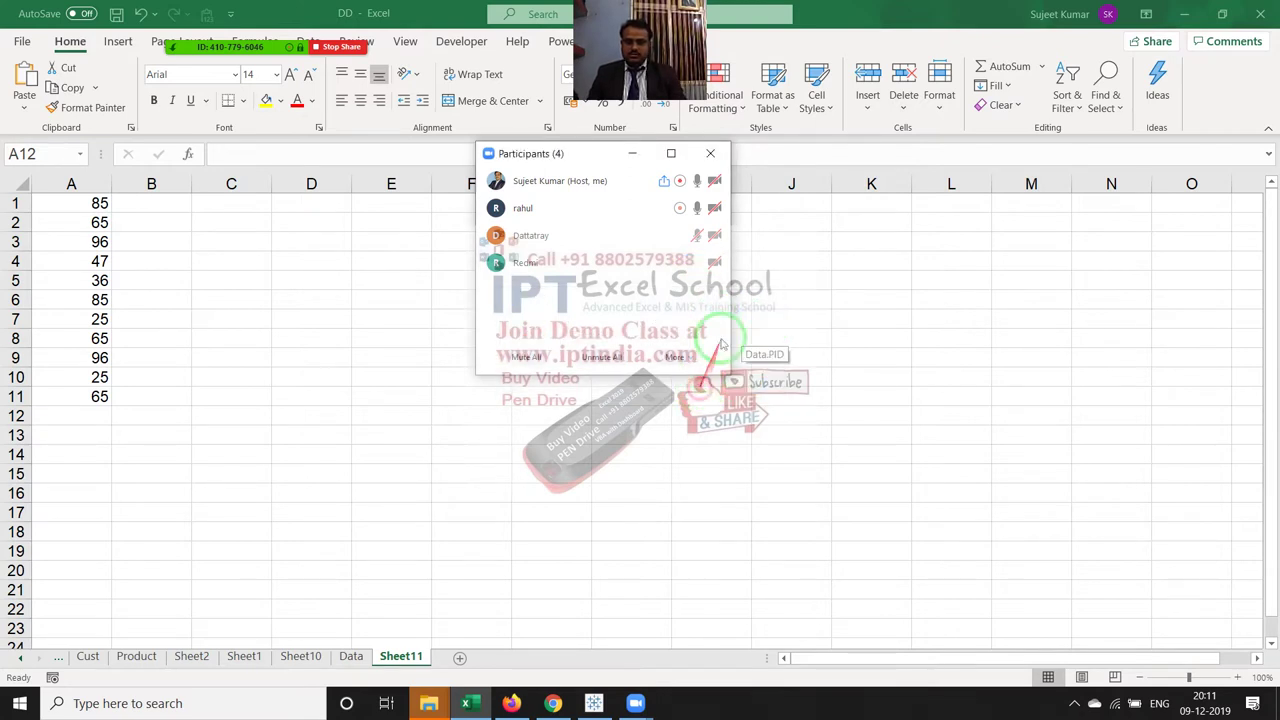
{"action": "left_click", "coordinate": [709, 155]}
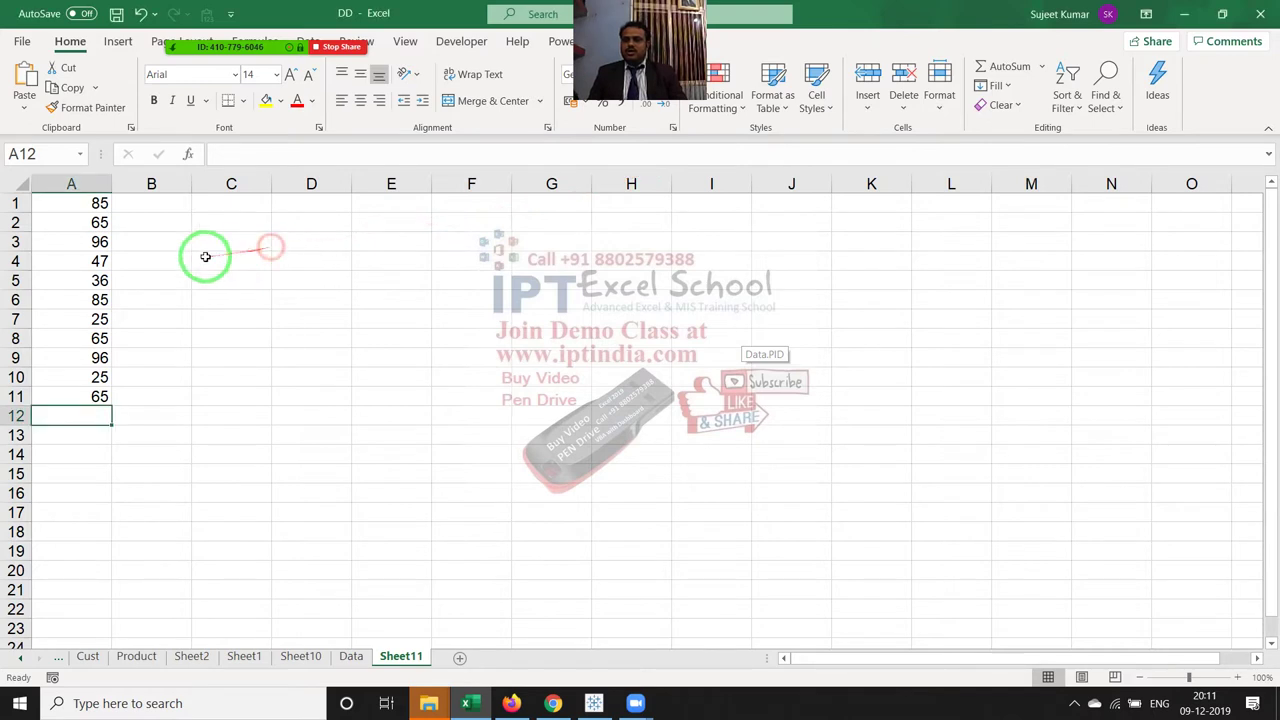
- Move to A12 below the numbers and try AutoSum there, cancelling it twice
{"action": "left_click", "coordinate": [100, 258]}
{"action": "key", "text": "ctrl+Up"}
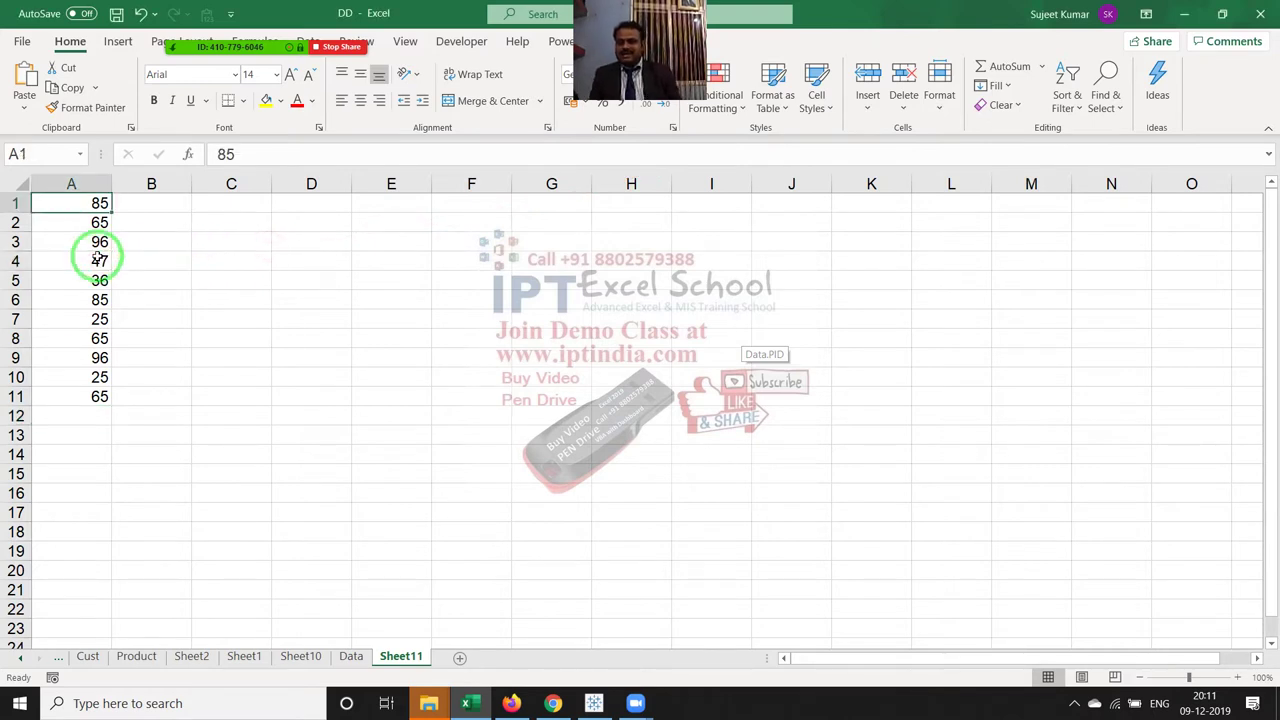
{"action": "key", "text": "ctrl+Down"}
{"action": "key", "text": "Down"}
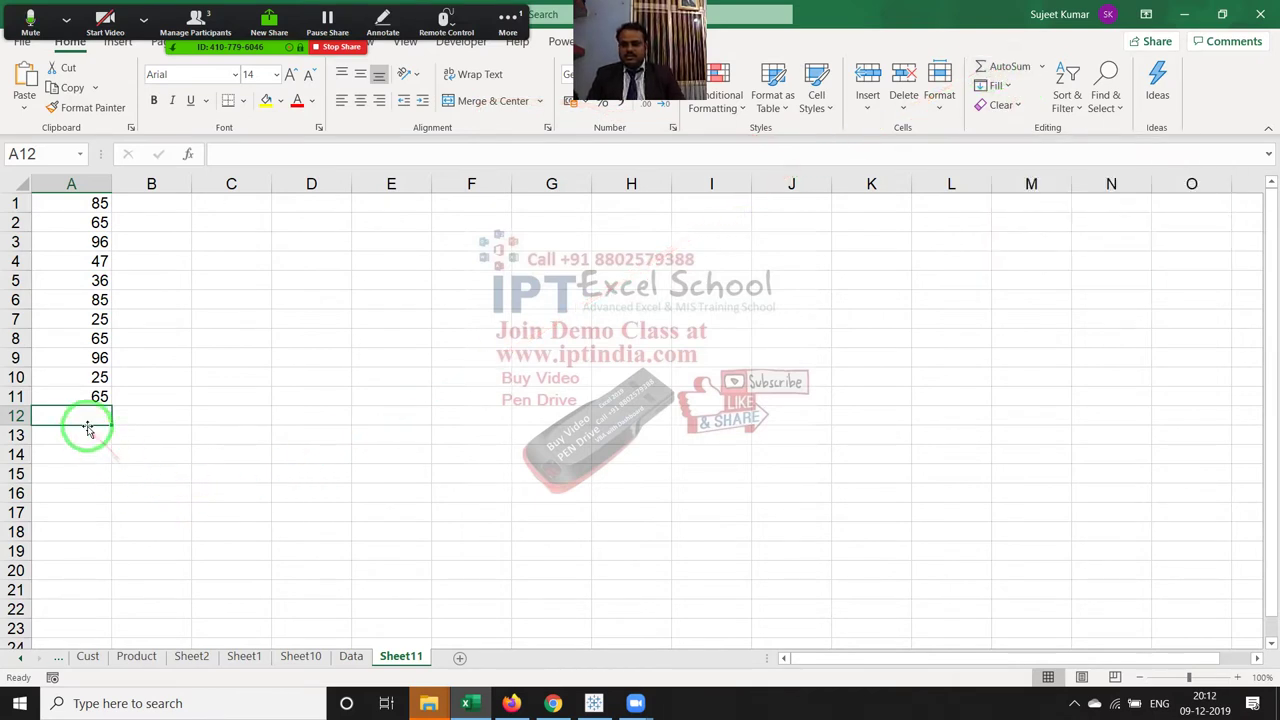
{"action": "key", "text": "alt+equal"}
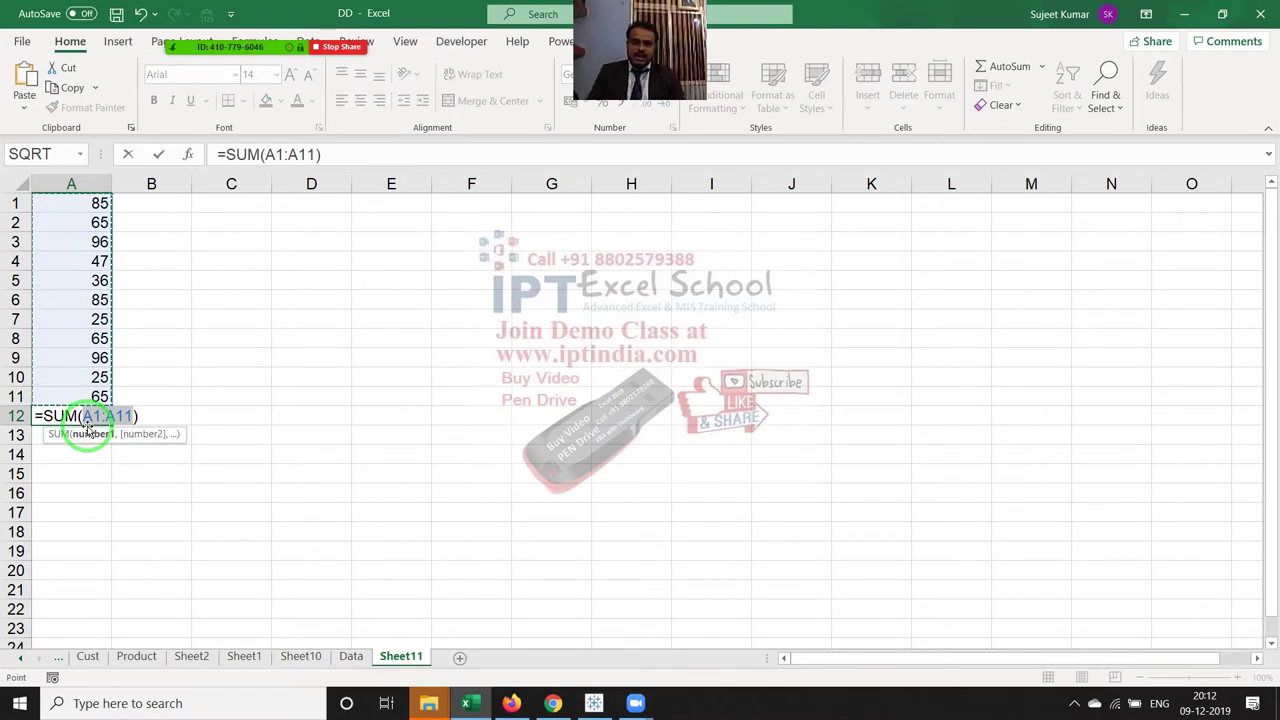
{"action": "key", "text": "Escape"}
{"action": "left_click", "coordinate": [1018, 72]}
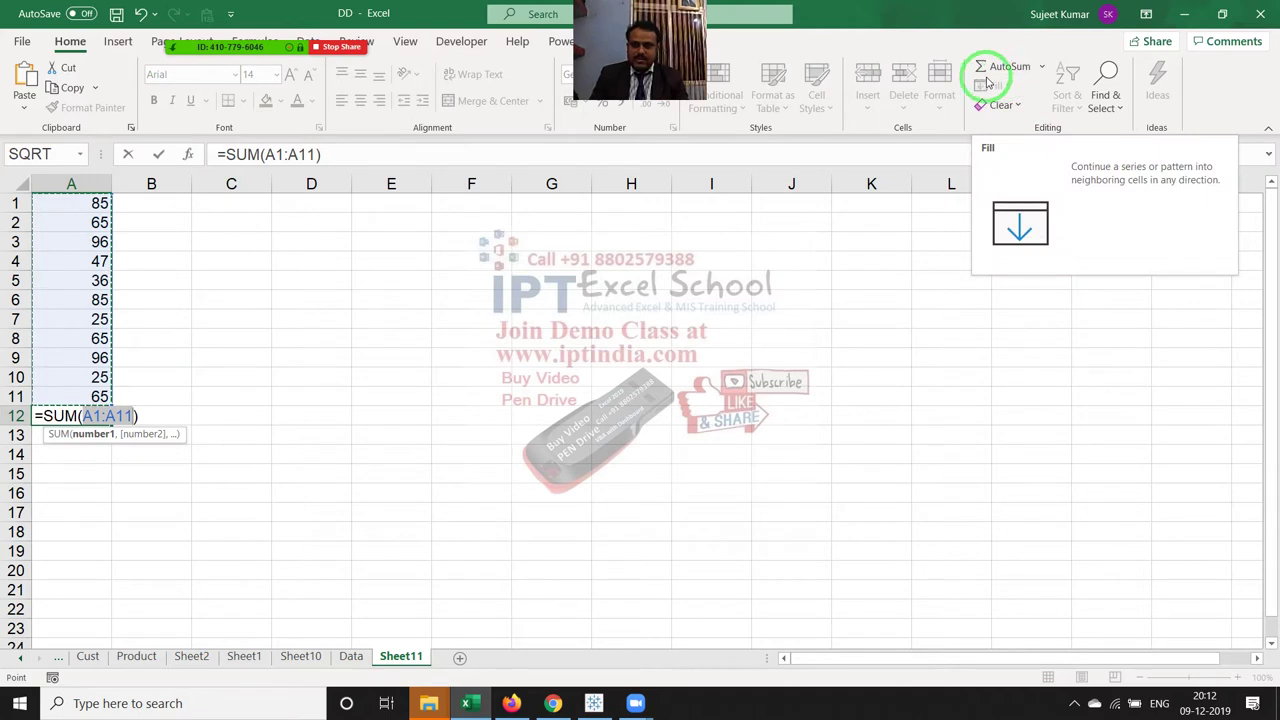
{"action": "key", "text": "Escape"}
- Preview Average and Count Numbers from the AutoSum dropdown in A12, cancelling each
{"action": "left_click", "coordinate": [1041, 66]}
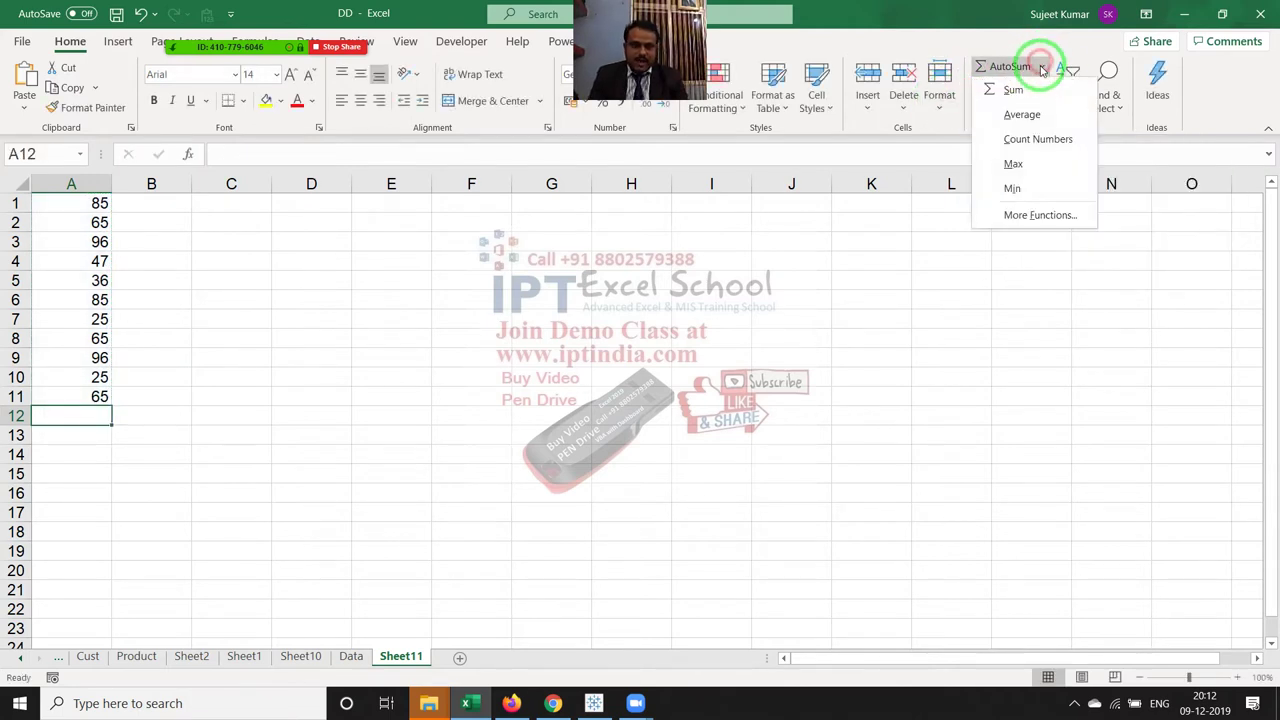
{"action": "left_click", "coordinate": [1027, 116]}
{"action": "key", "text": "Escape"}
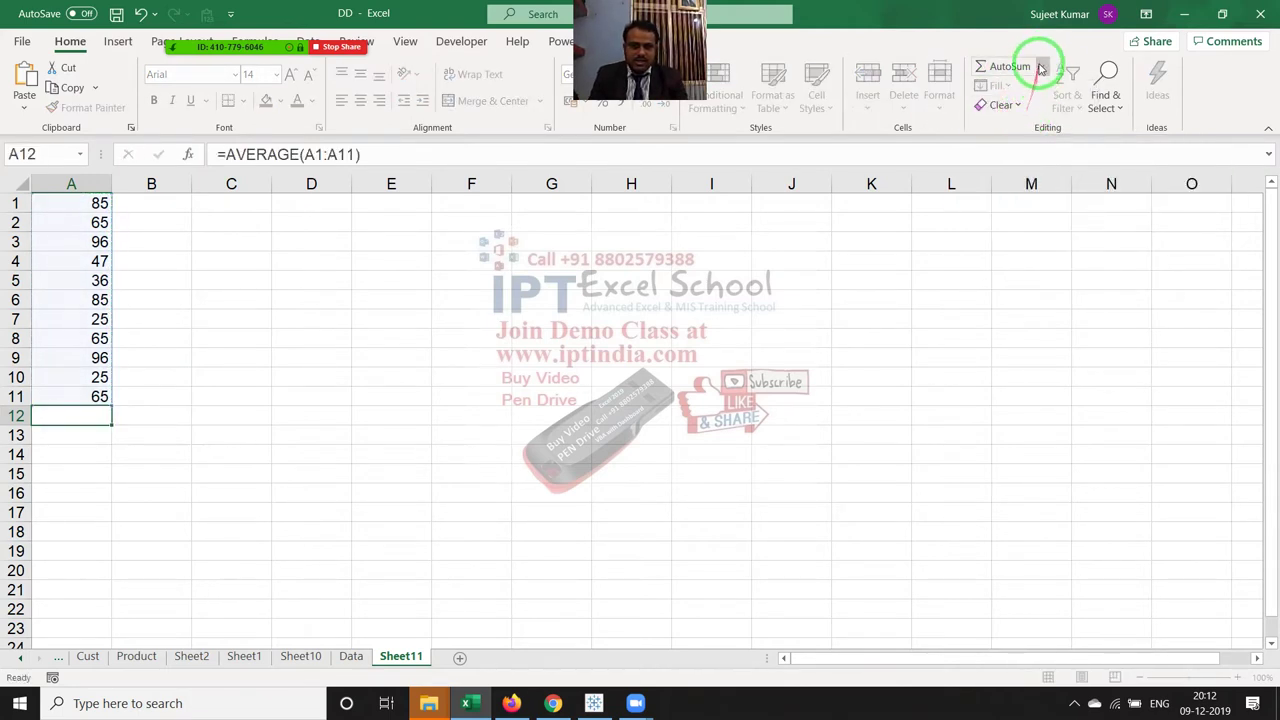
{"action": "left_click", "coordinate": [1041, 66]}
{"action": "left_click", "coordinate": [1037, 139]}
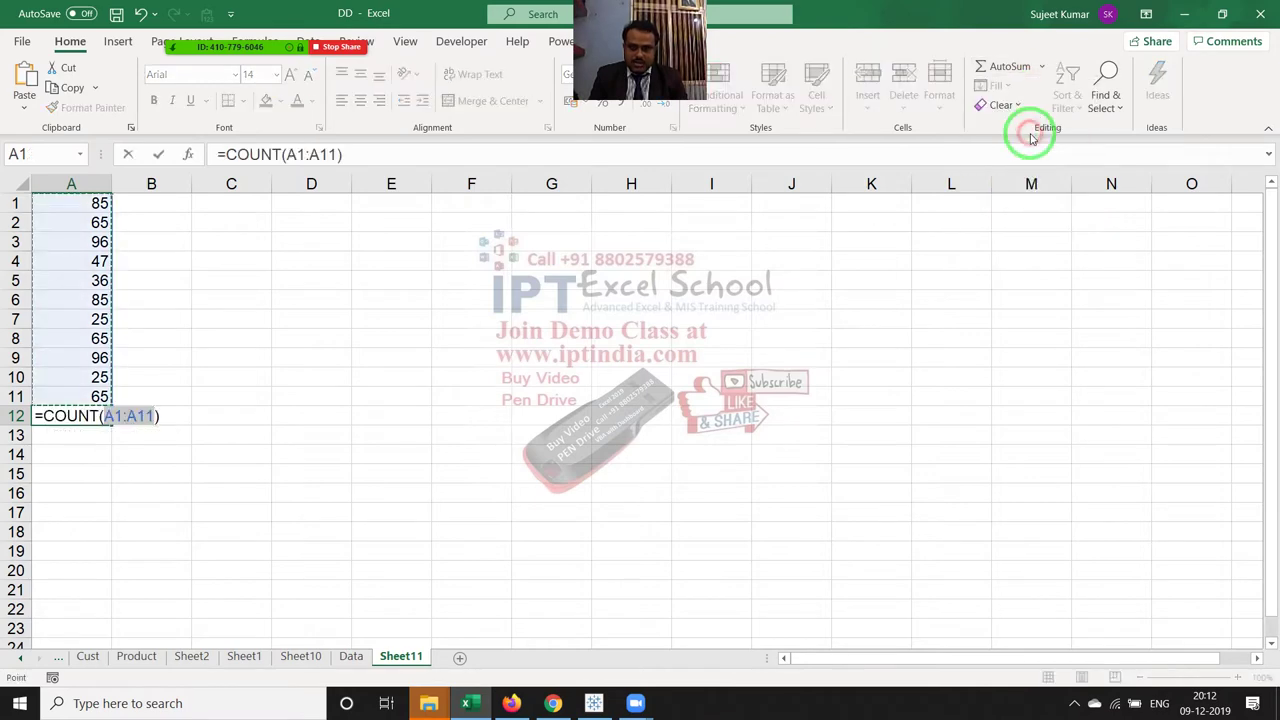
{"action": "key", "text": "Escape"}
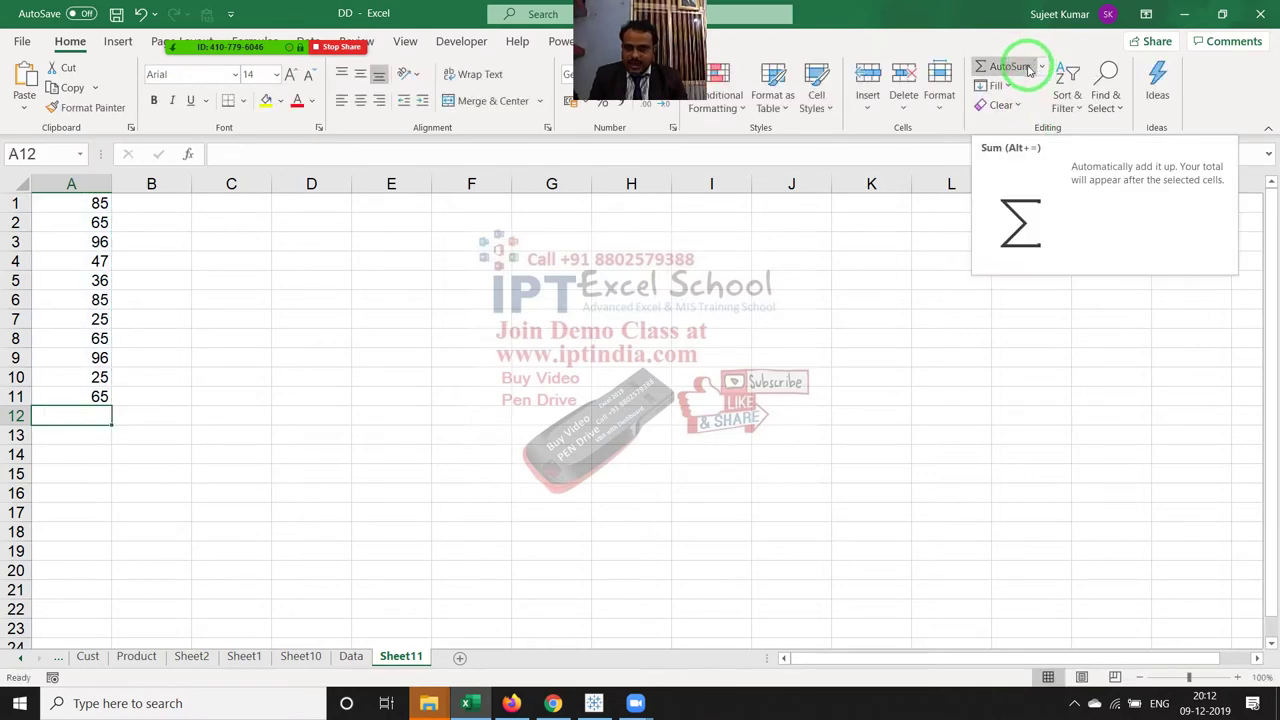
- Enter the AutoSum total 690 in A12, then clear A1:A12
{"action": "left_click", "coordinate": [1008, 68]}
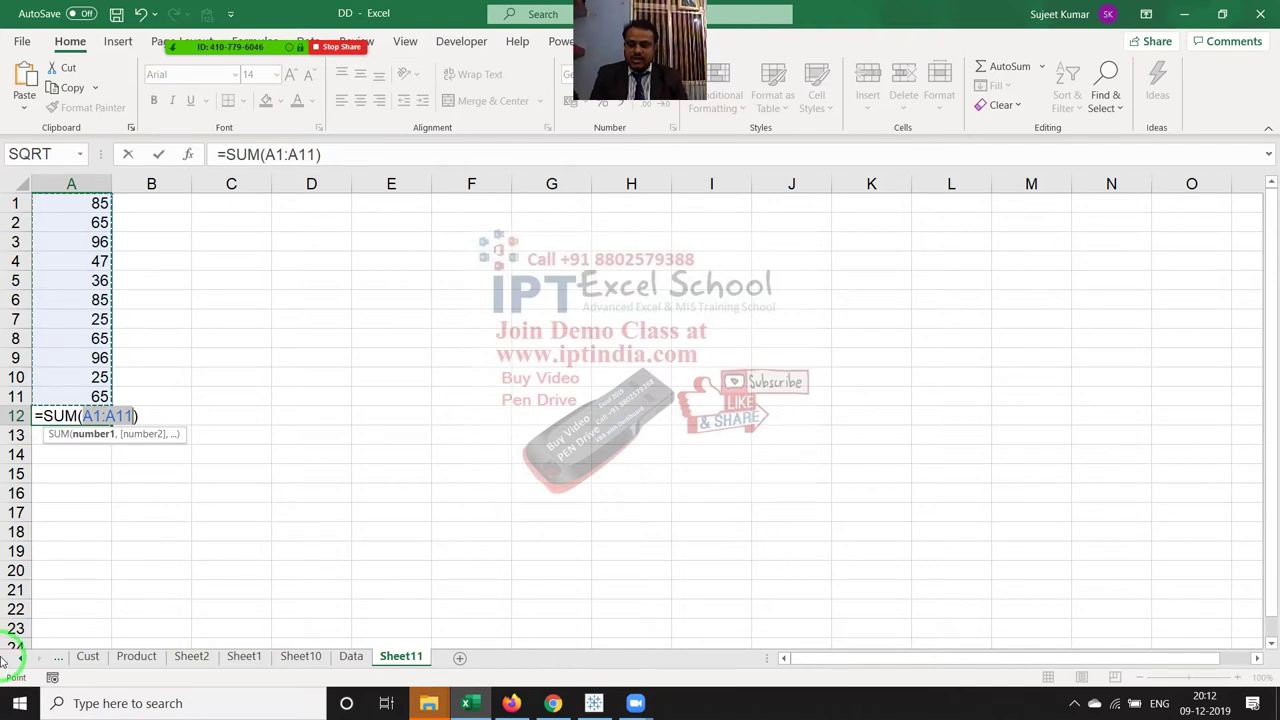
{"action": "key", "text": "Return"}
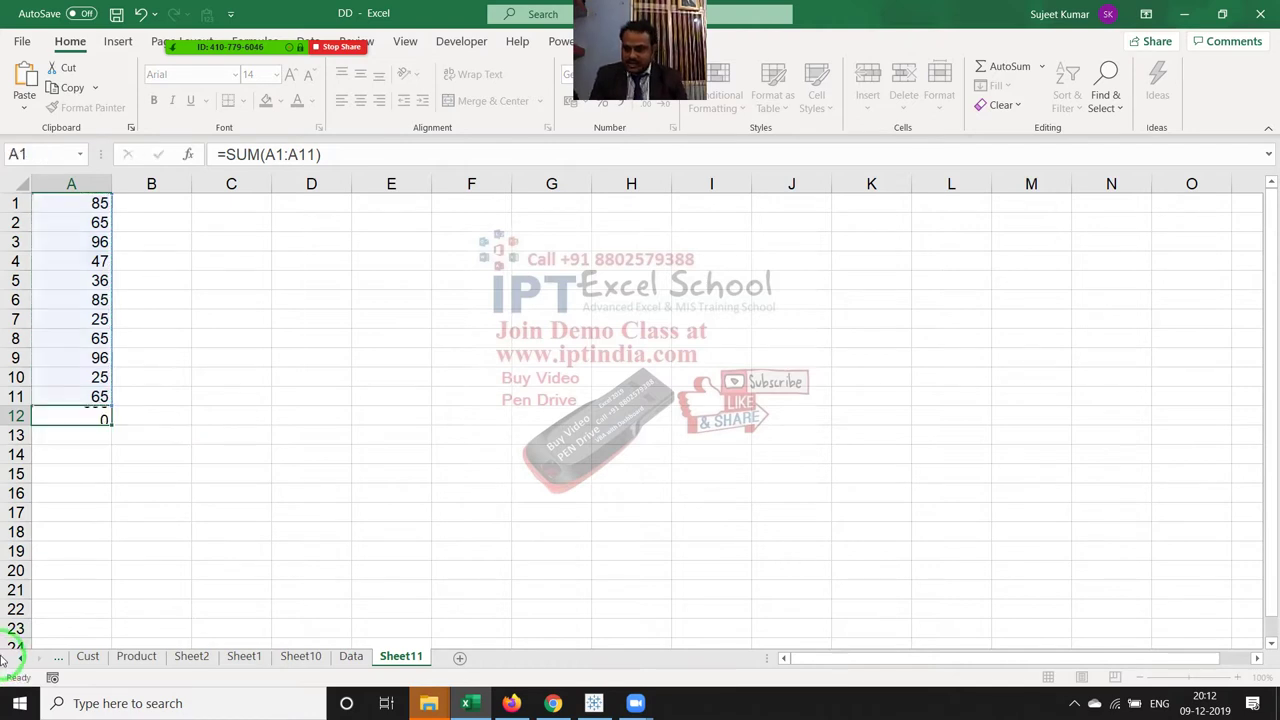
{"action": "key", "text": "Up"}
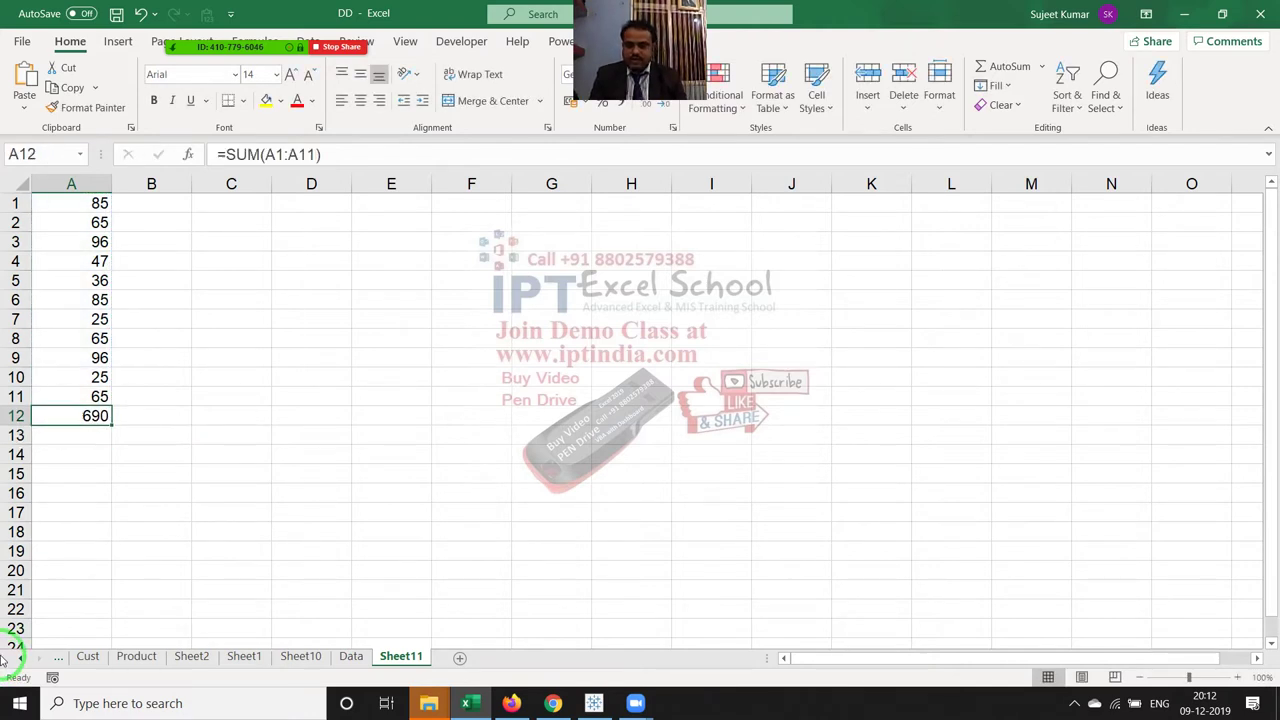
{"action": "key", "text": "ctrl+shift+Up"}
{"action": "key", "text": "Delete"}
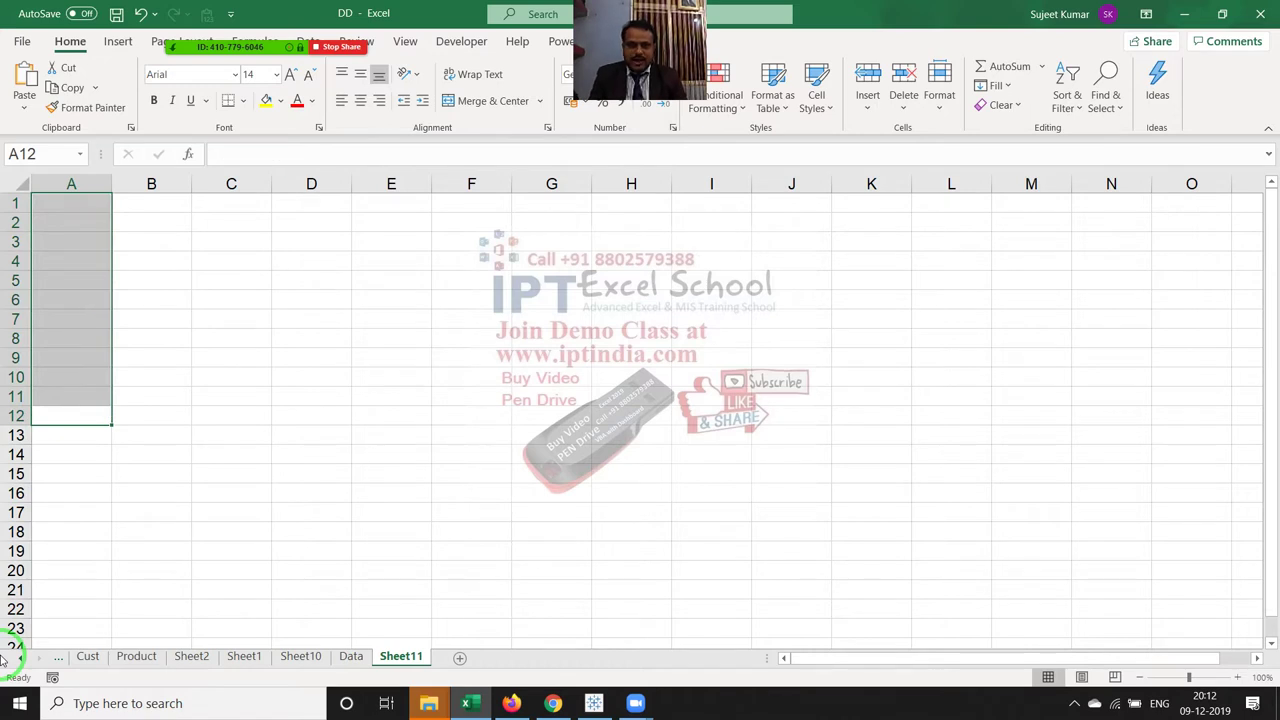
{"action": "key", "text": "ctrl+Home"}
{"action": "type", "text": "25"}
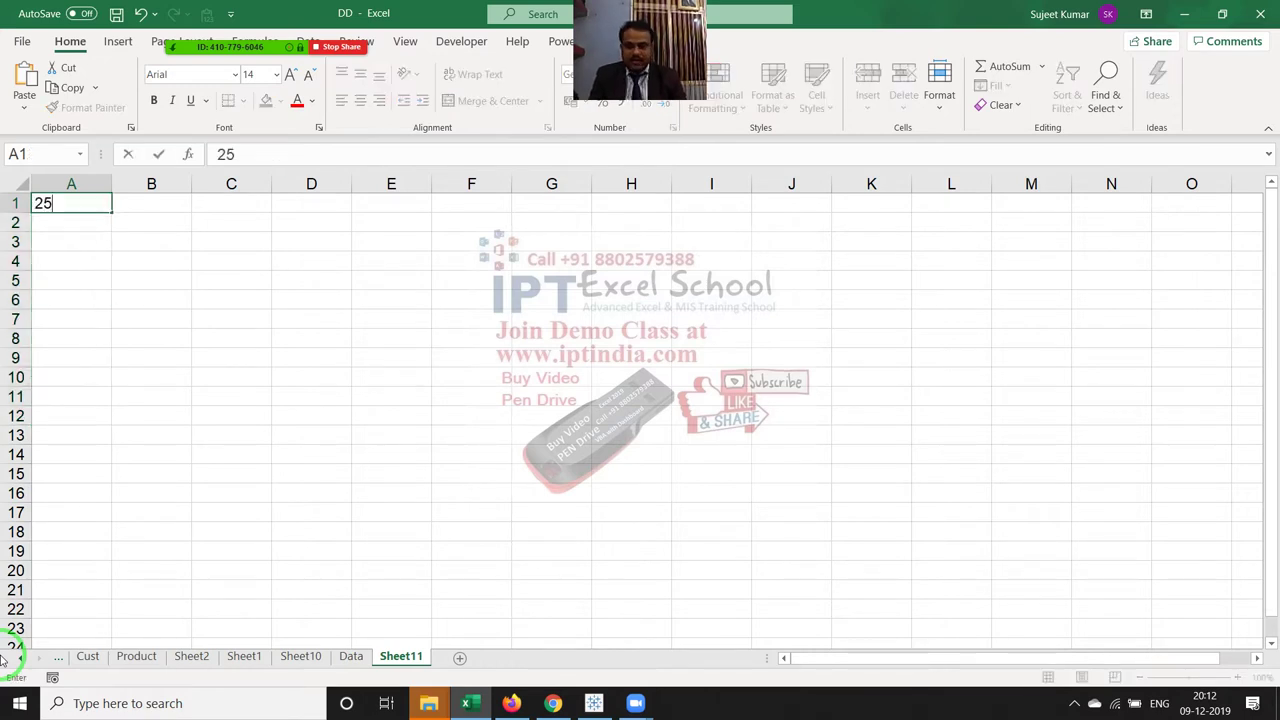
{"action": "key", "text": "Return"}
{"action": "key", "text": "Up"}
{"action": "key", "text": "ctrl+c"}
{"action": "key", "text": "Down"}
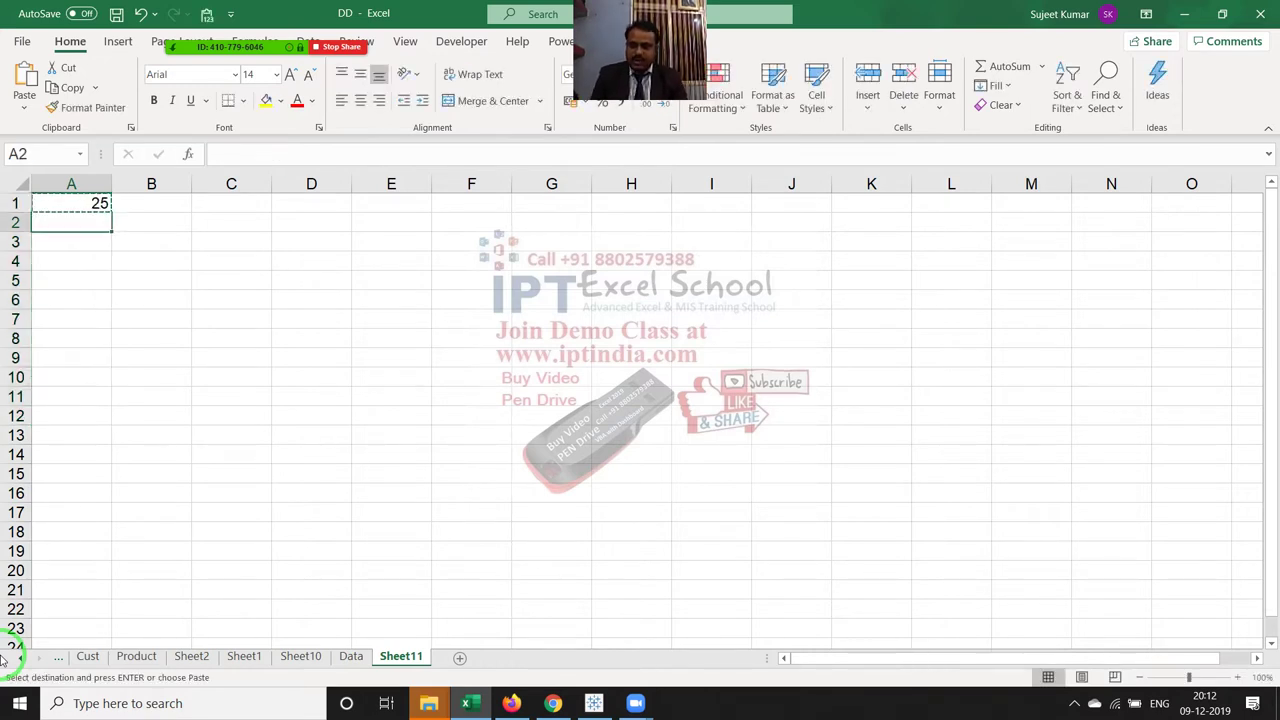
{"action": "key", "text": "shift+Down"}
{"action": "key", "text": "shift+Down"}
{"action": "key", "text": "shift+Down"}
{"action": "key", "text": "ctrl+v"}
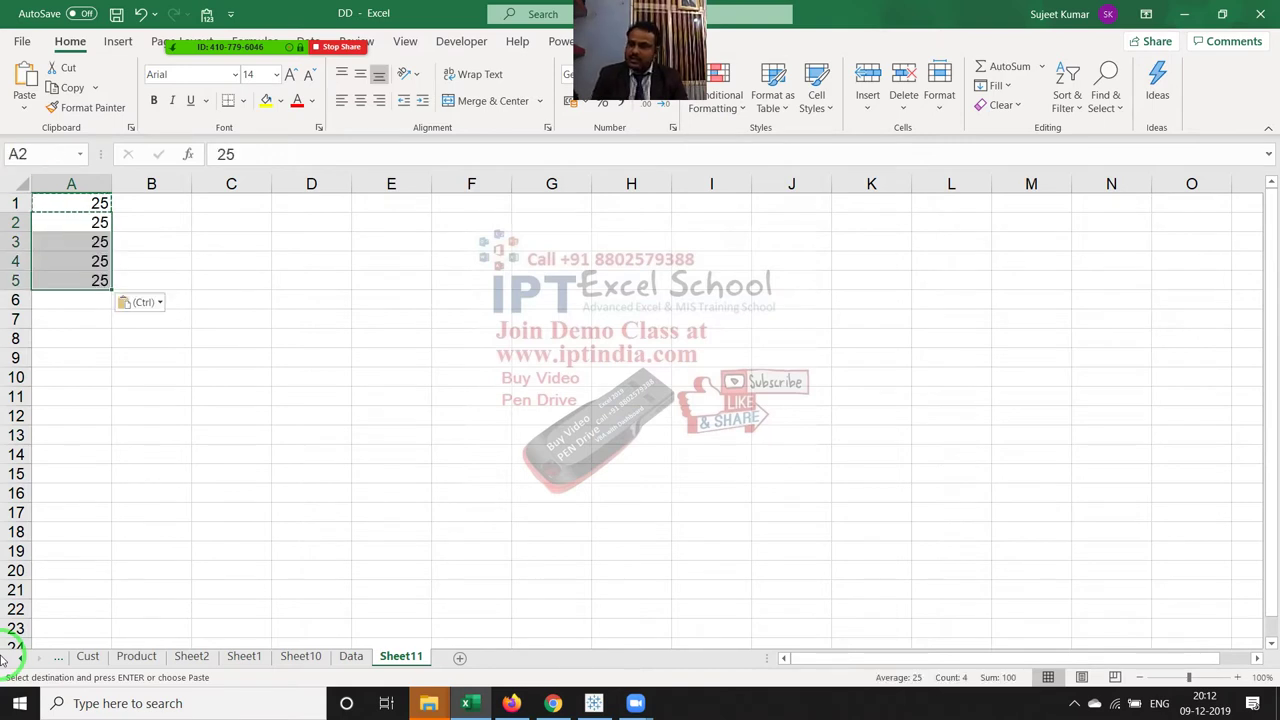
{"action": "key", "text": "Escape"}
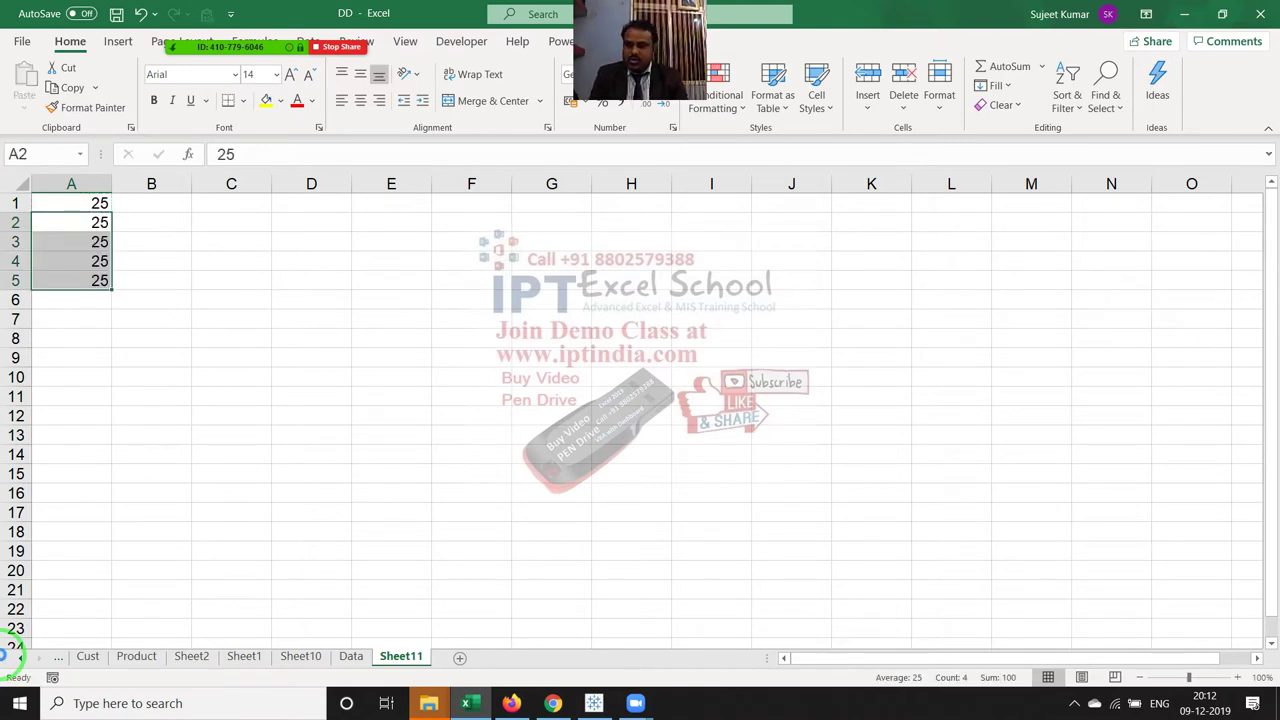
{"action": "key", "text": "Delete"}
{"action": "key", "text": "Up"}
{"action": "key", "text": "ctrl+Down"}
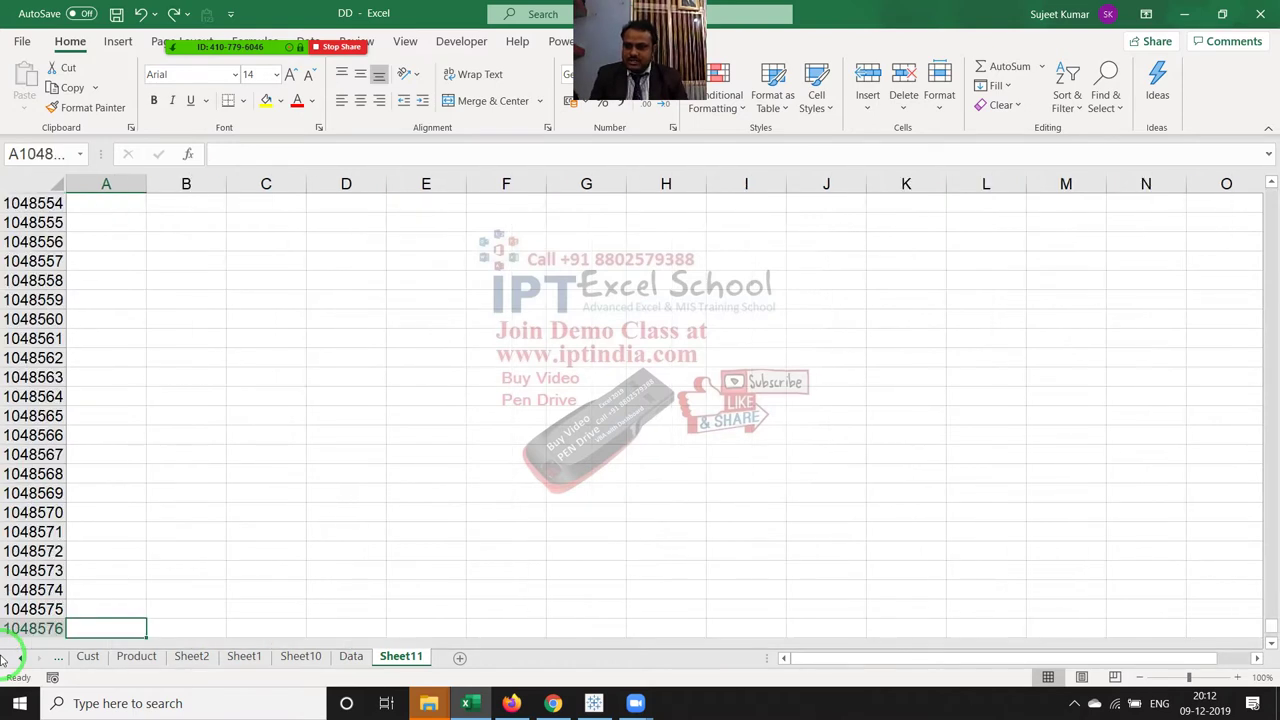
{"action": "key", "text": "ctrl+Up"}
{"action": "key", "text": "shift+Down"}
{"action": "key", "text": "shift+Down"}
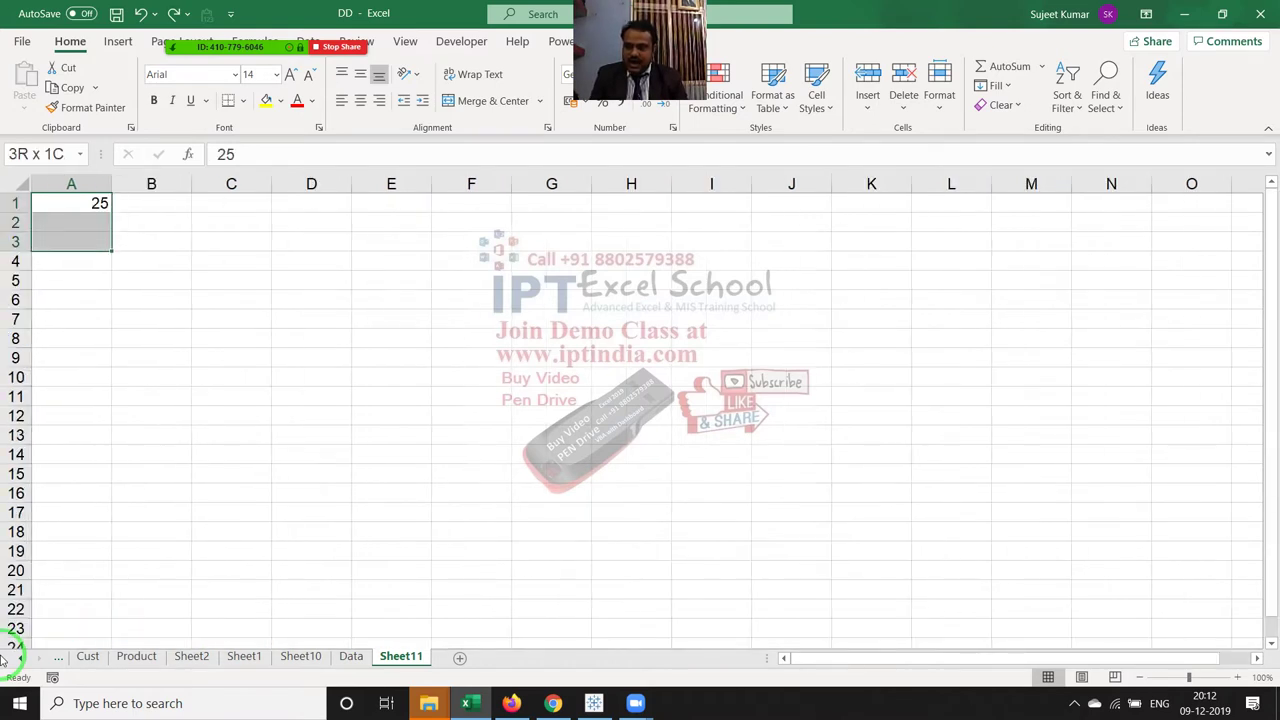
{"action": "key", "text": "shift+Down"}
{"action": "key", "text": "shift+Down"}
{"action": "key", "text": "shift+Down"}
{"action": "key", "text": "ctrl+d"}
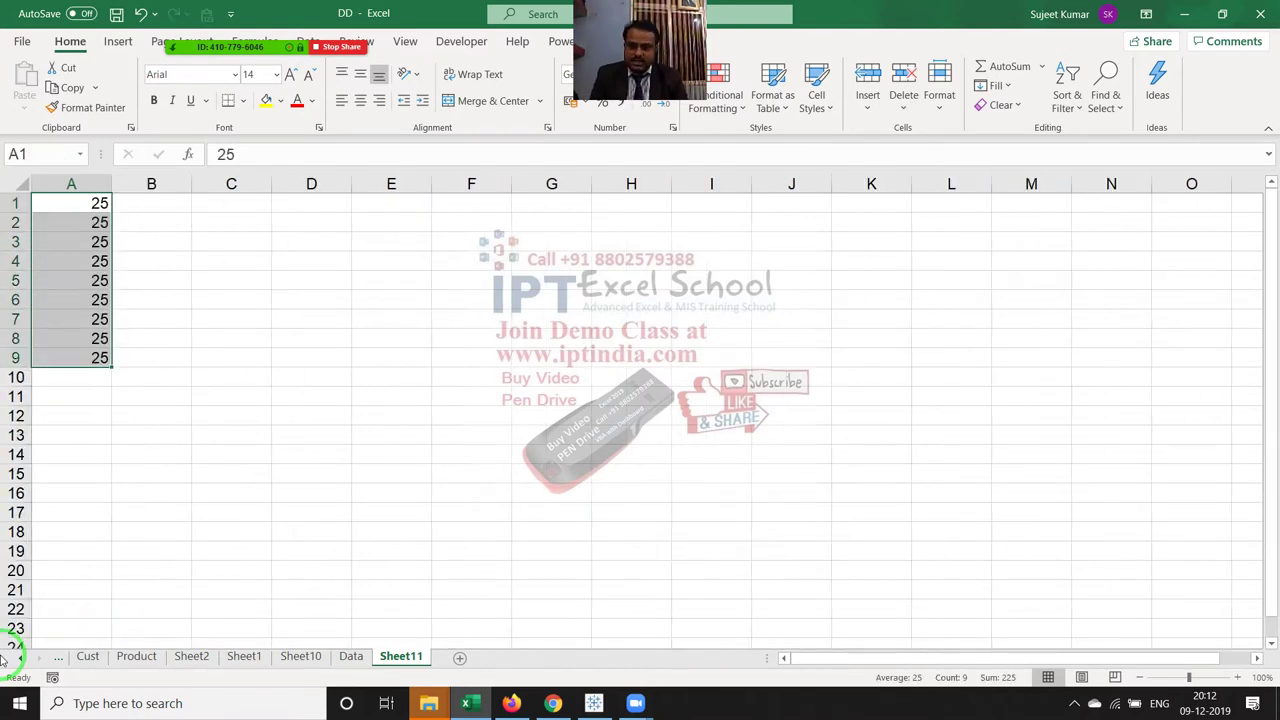
{"action": "key", "text": "shift+Right"}
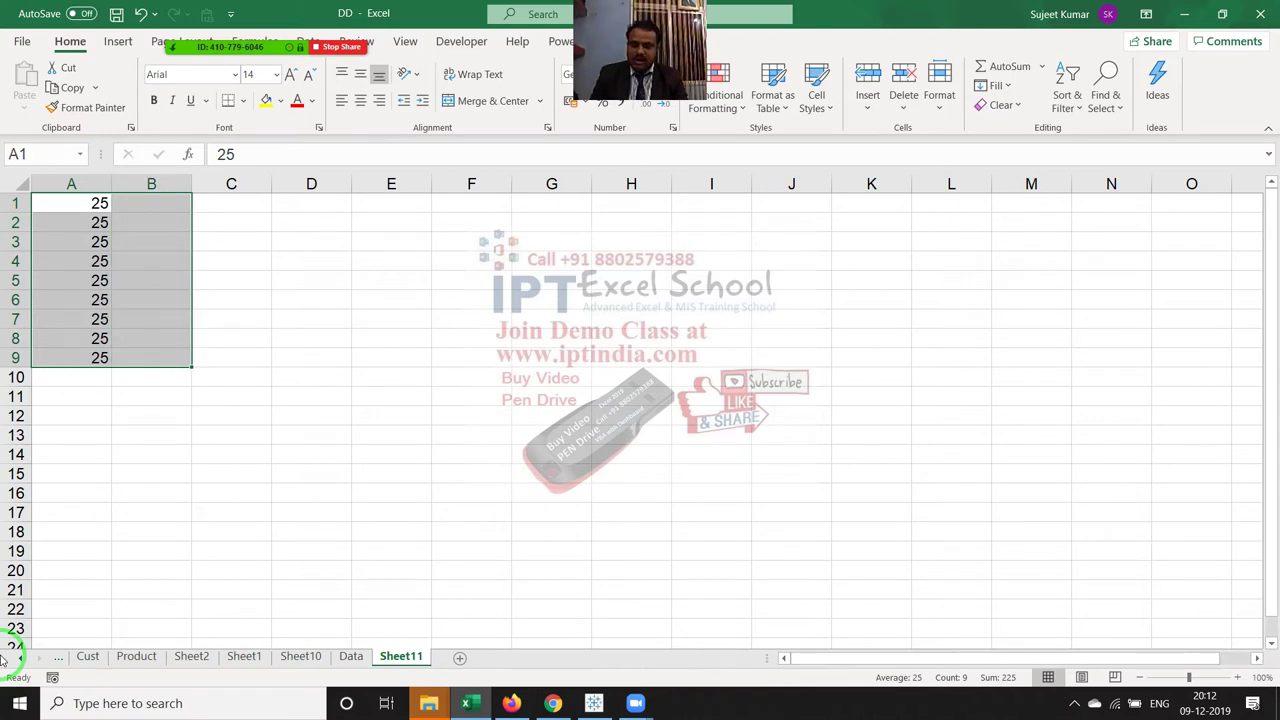
{"action": "key", "text": "ctrl+r"}
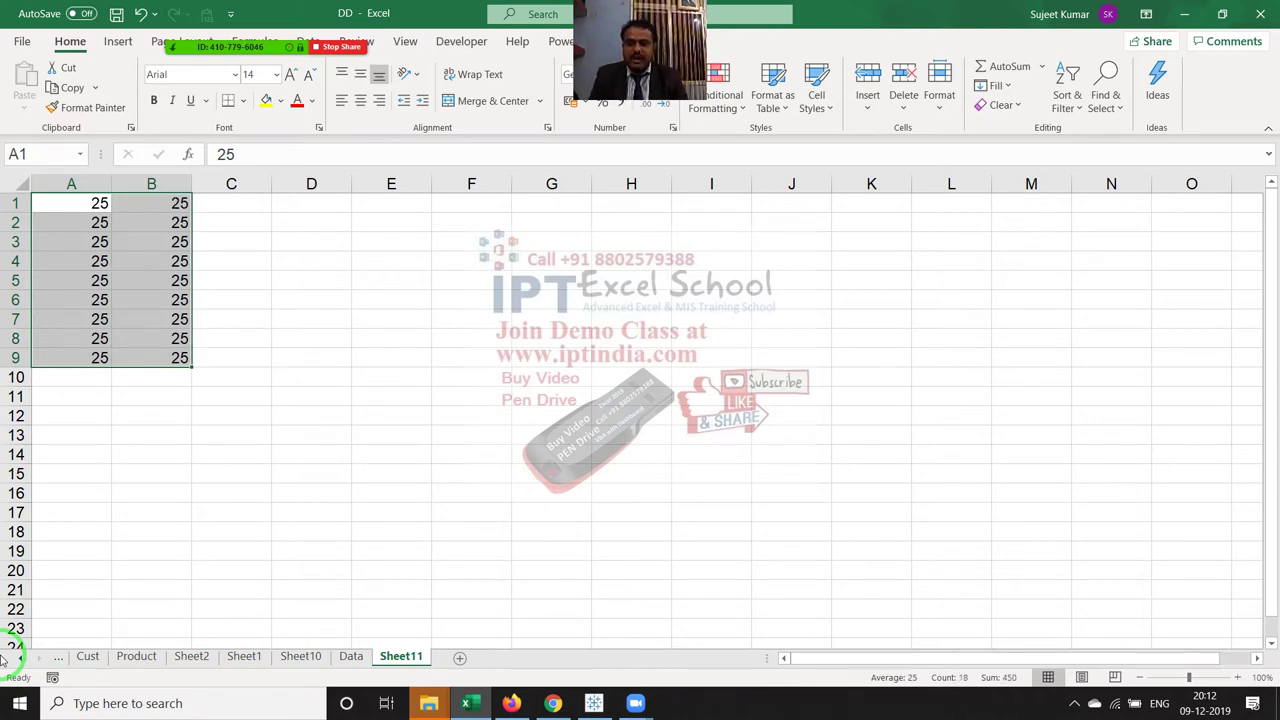
{"action": "key", "text": "Delete"}
{"action": "key", "text": "Down"}
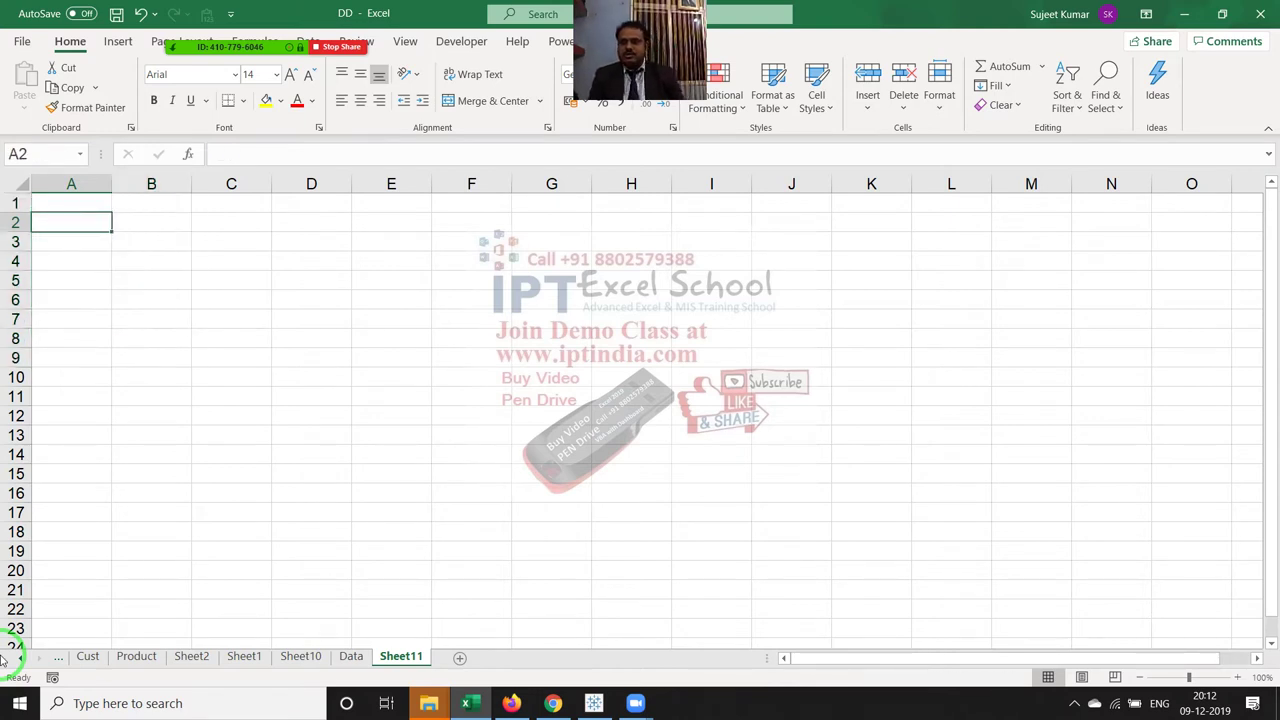
- Select B3:M14 and enter =RANDBETWEEN(10,90) into every cell of the block
{"action": "key", "text": "Right"}
{"action": "key", "text": "Down"}
{"action": "key", "text": "shift+Right"}
{"action": "key", "text": "shift+Right"}
{"action": "key", "text": "shift+Right"}
{"action": "key", "text": "shift+Right"}
{"action": "key", "text": "shift+Right"}
{"action": "key", "text": "shift+Down"}
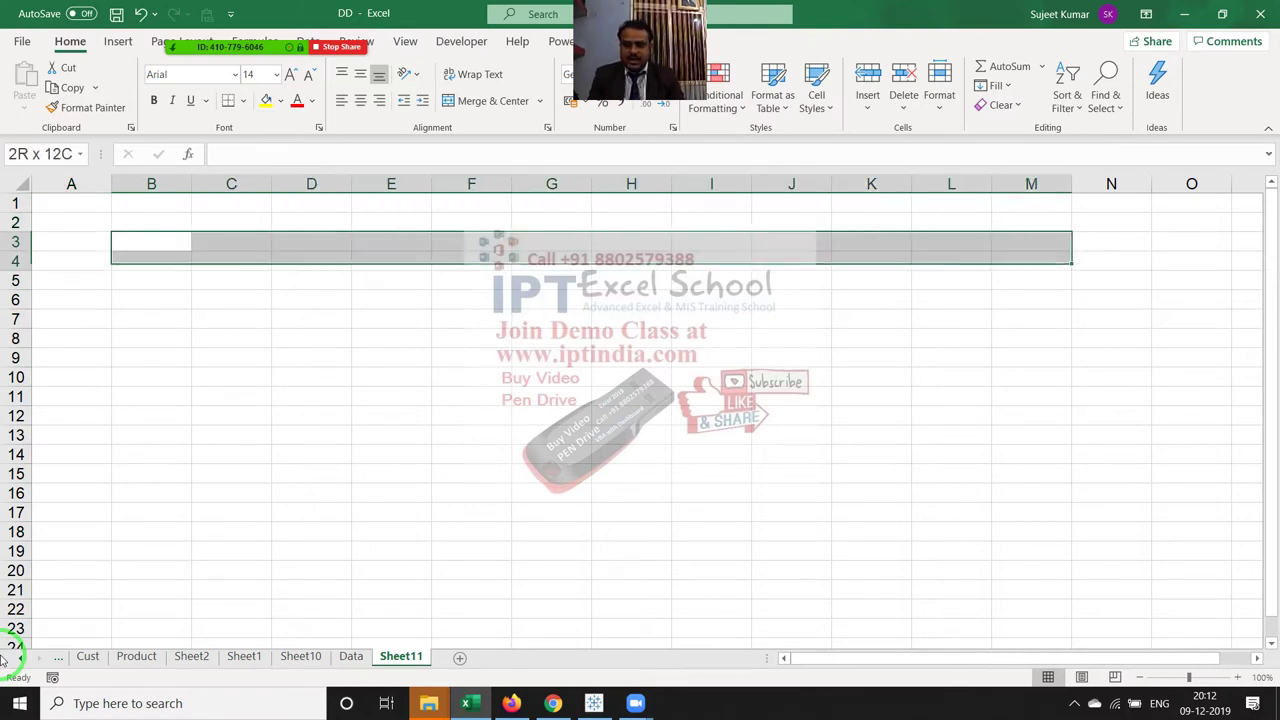
{"action": "key", "text": "shift+Down"}
{"action": "key", "text": "shift+Down"}
{"action": "key", "text": "shift+Down"}
{"action": "key", "text": "shift+Down"}
{"action": "type", "text": "=RA"}
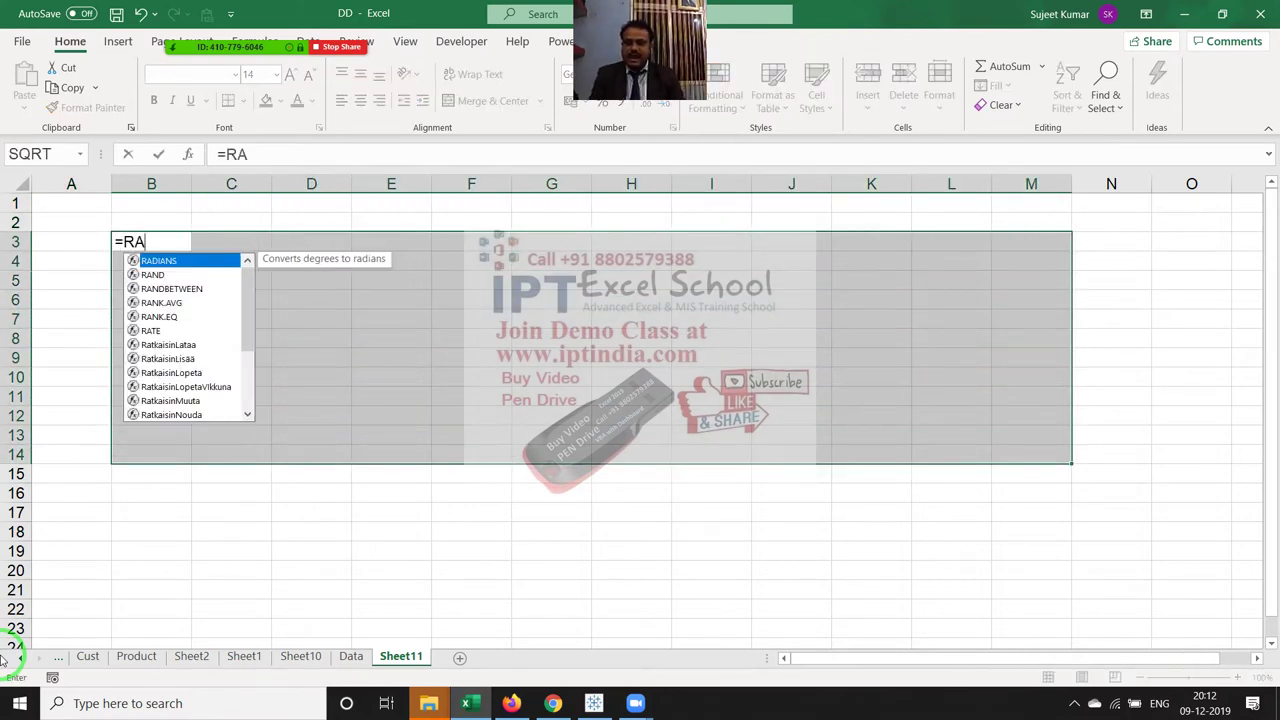
{"action": "key", "text": "Down"}
{"action": "key", "text": "Down"}
{"action": "key", "text": "Tab"}
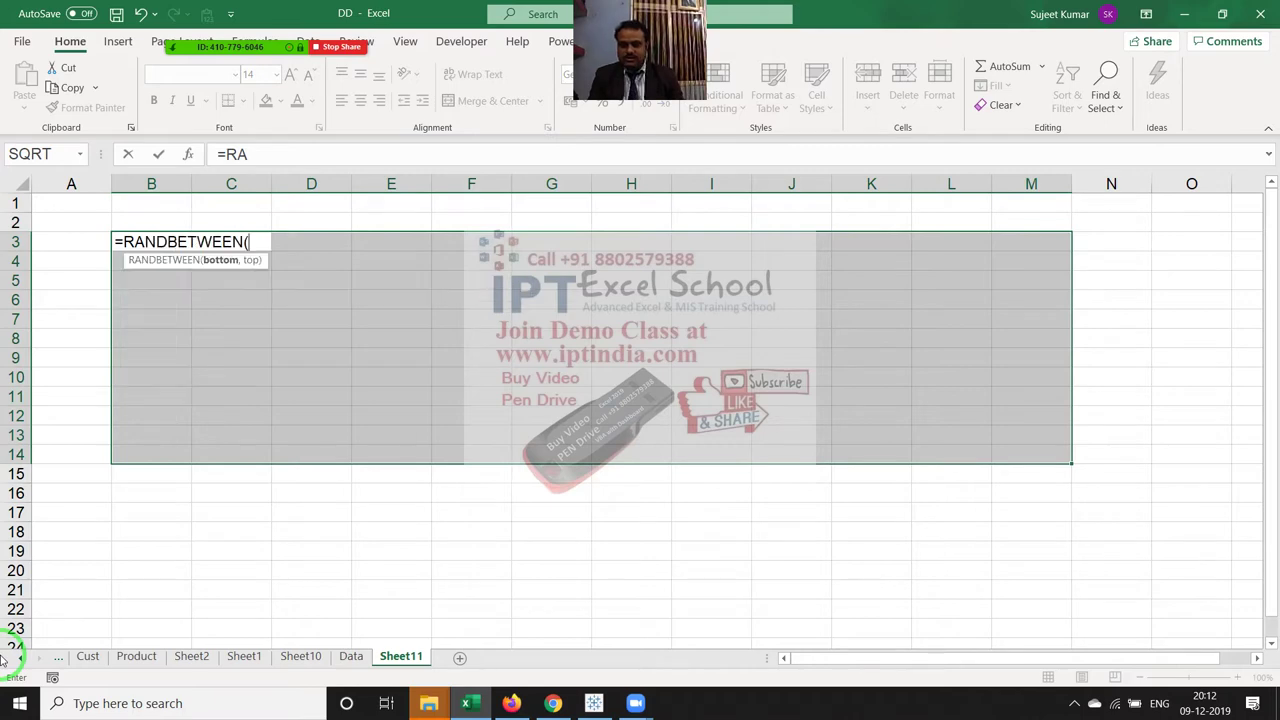
{"action": "type", "text": "10,"}
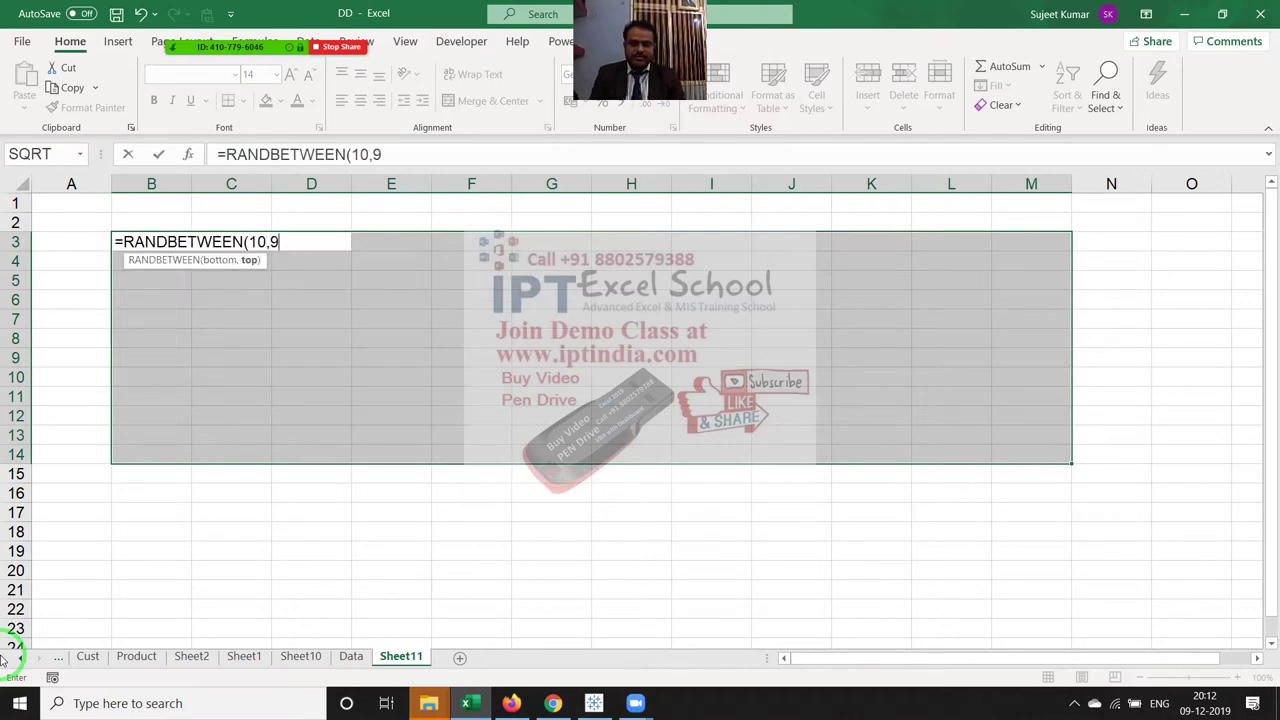
{"action": "type", "text": "9"}
{"action": "key", "text": "Return"}
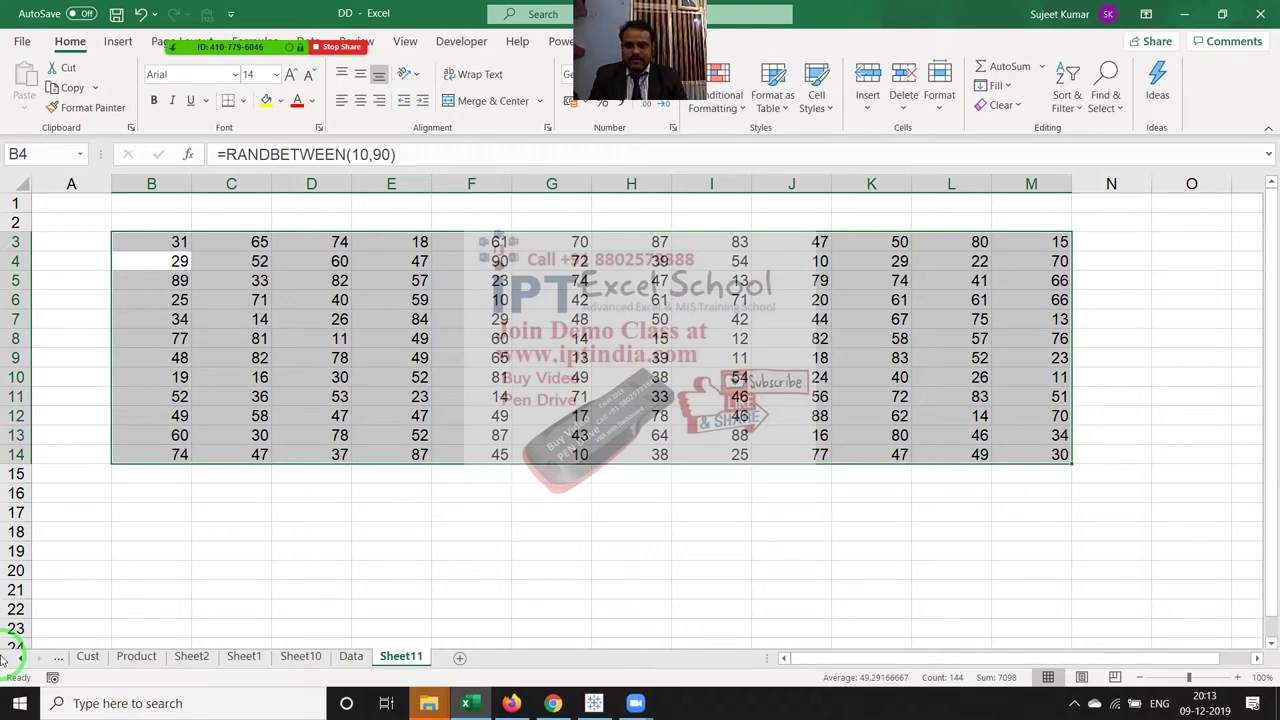
- Refill B3:M14 from row 3 with Fill Right and Fill Down, reviewing the Fill options
{"action": "key", "text": "ctrl+z"}
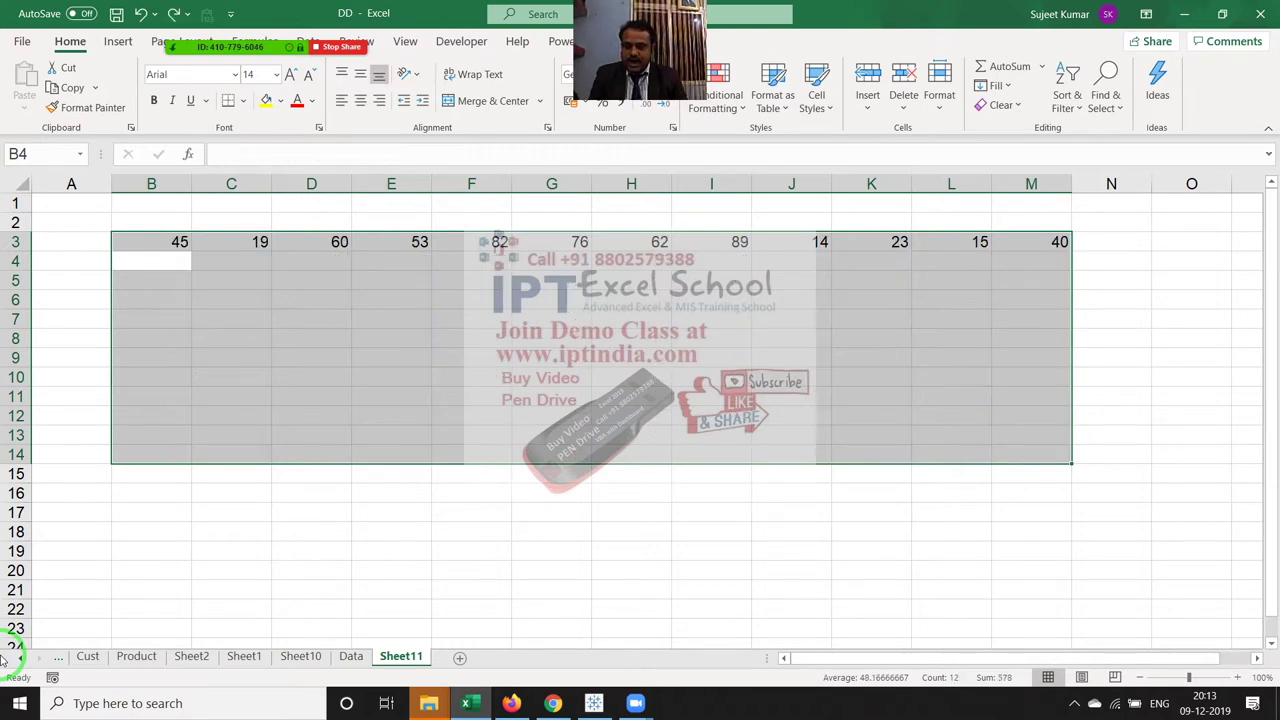
{"action": "key", "text": "ctrl+r"}
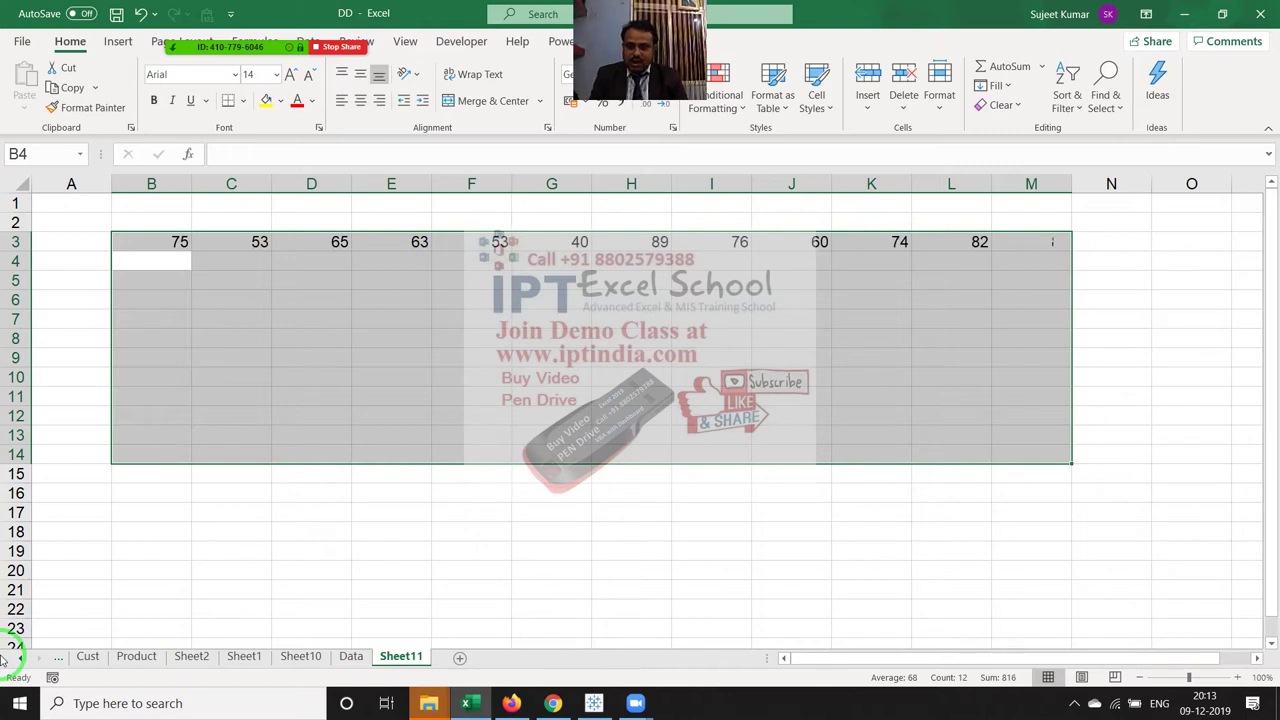
{"action": "key", "text": "ctrl+d"}
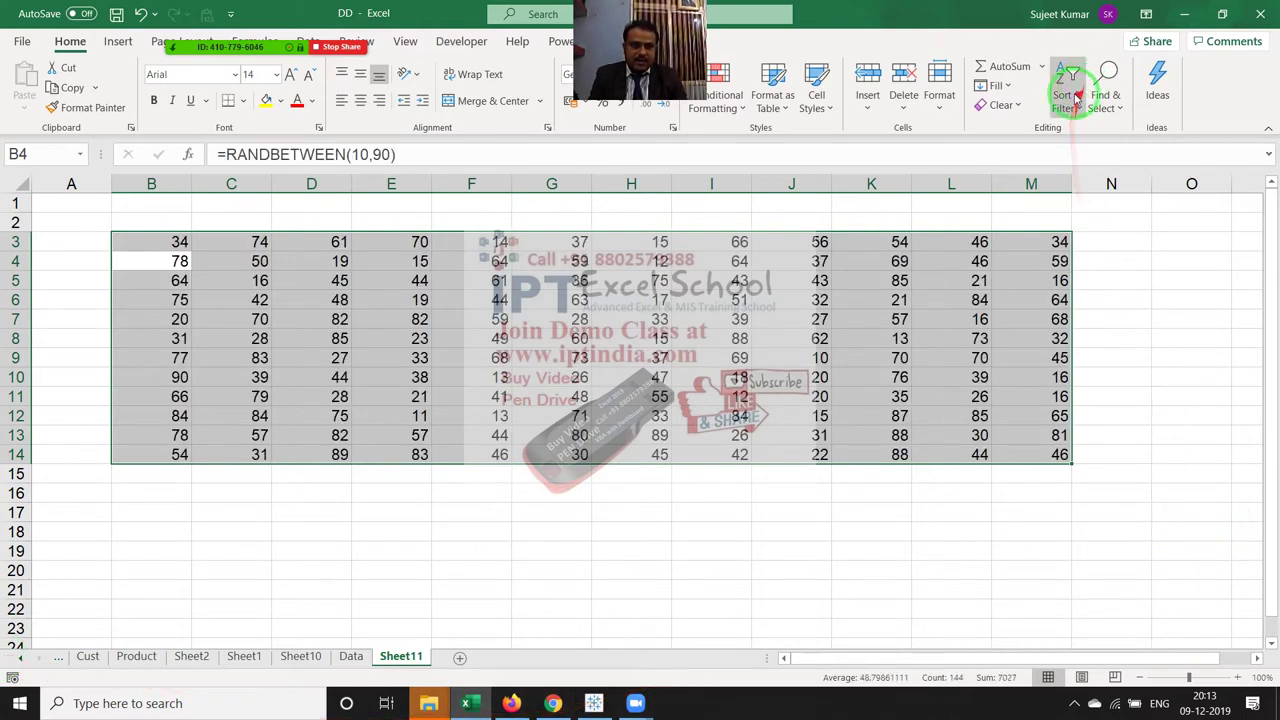
{"action": "left_click", "coordinate": [996, 86]}
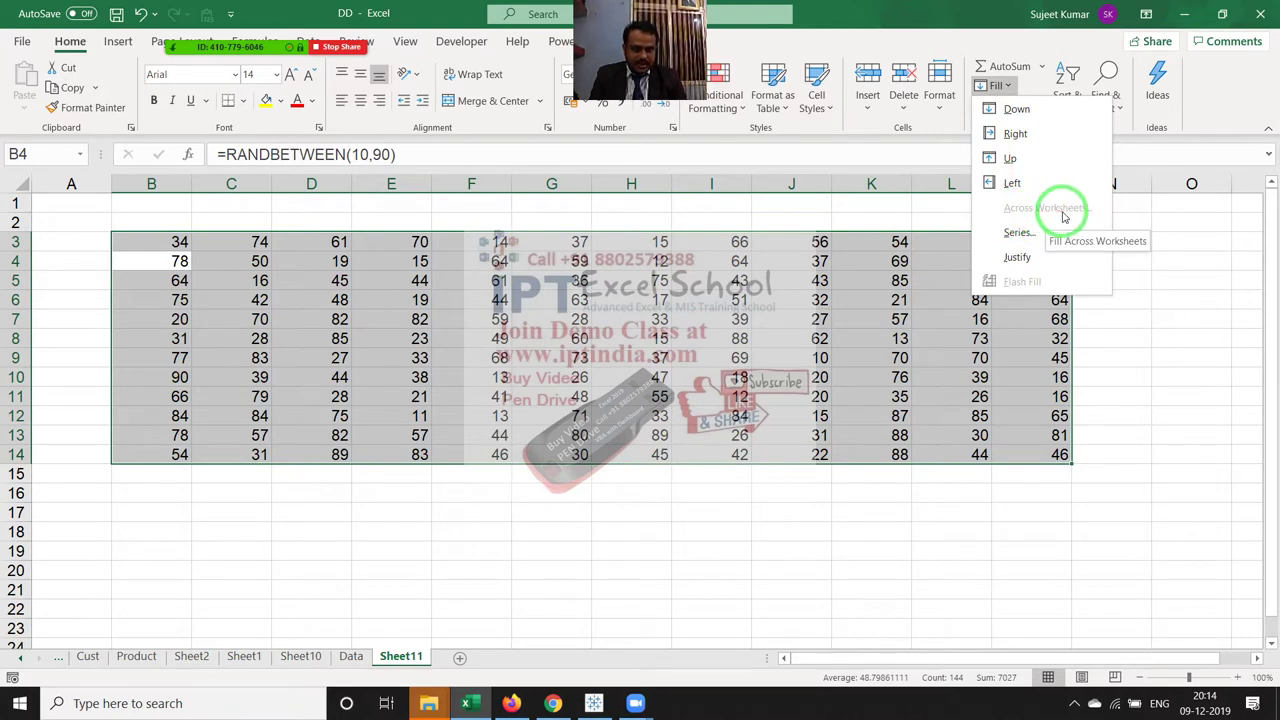
{"action": "left_click", "coordinate": [843, 306]}
{"action": "left_click", "coordinate": [706, 497]}
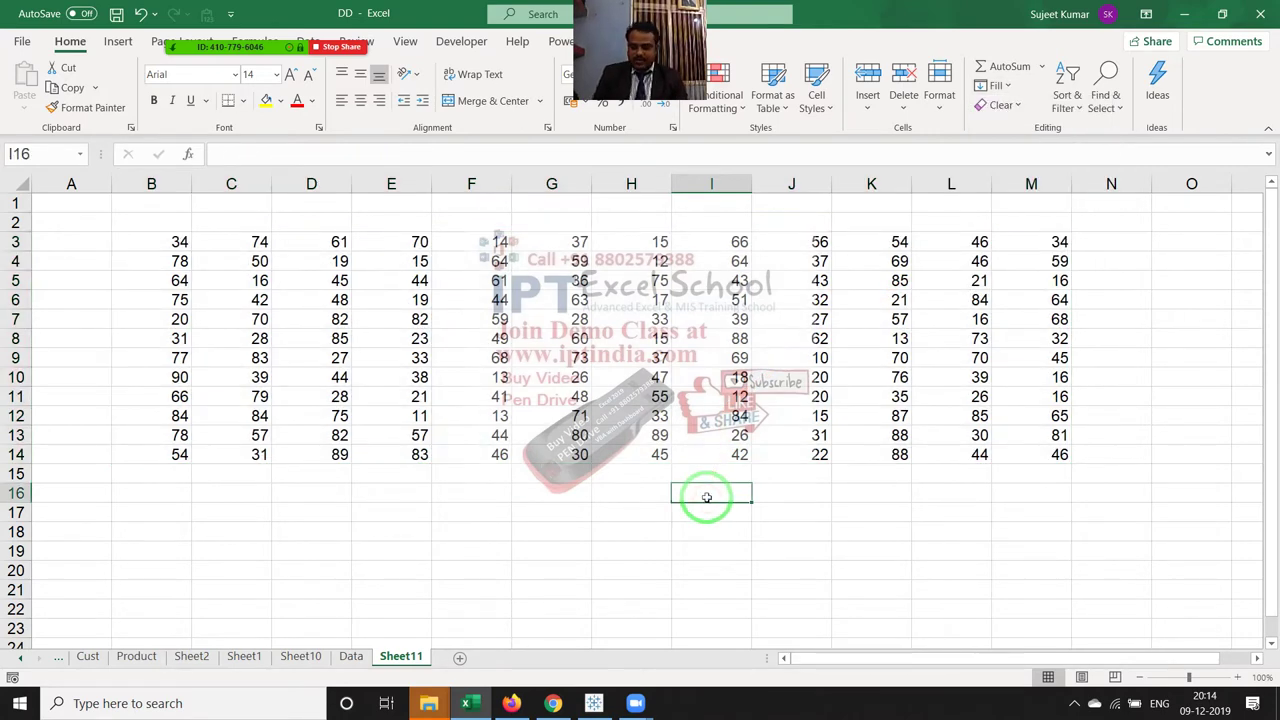
- Create a new workbook, add three more worksheets, and return to Sheet1
{"action": "key", "text": "ctrl+n"}
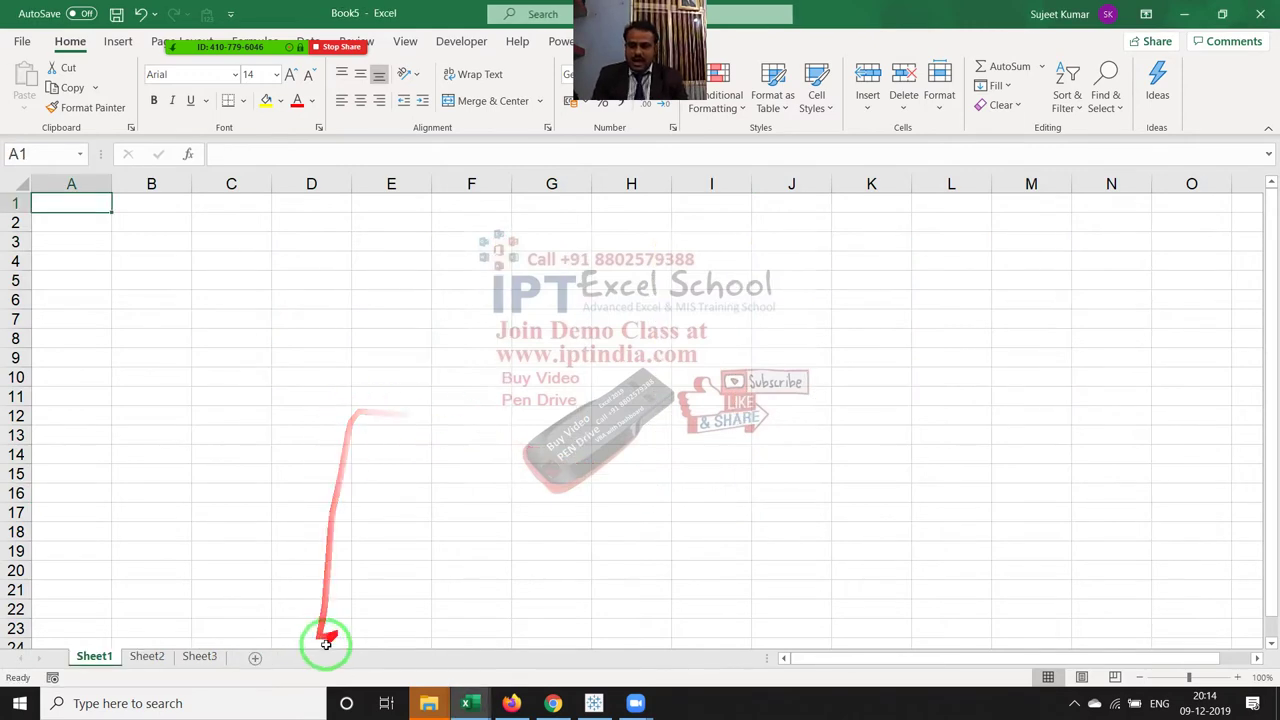
{"action": "left_click", "coordinate": [255, 658]}
{"action": "left_click", "coordinate": [306, 658]}
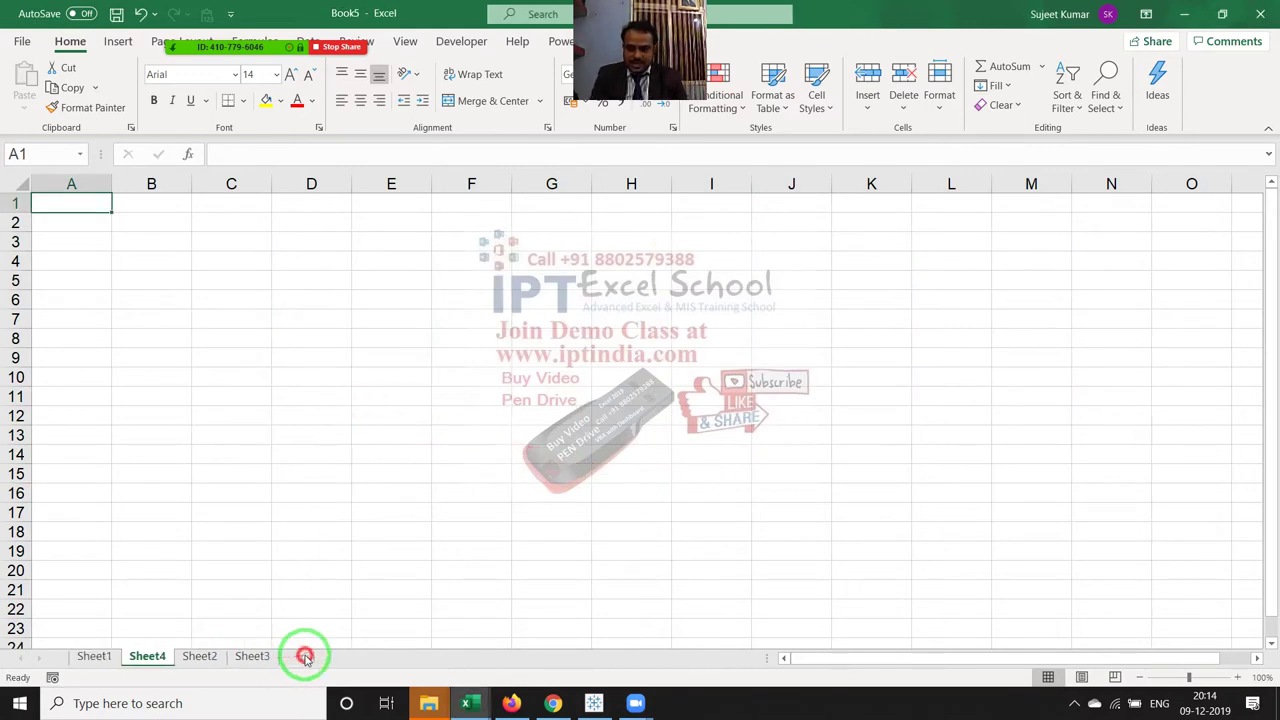
{"action": "left_click", "coordinate": [362, 658]}
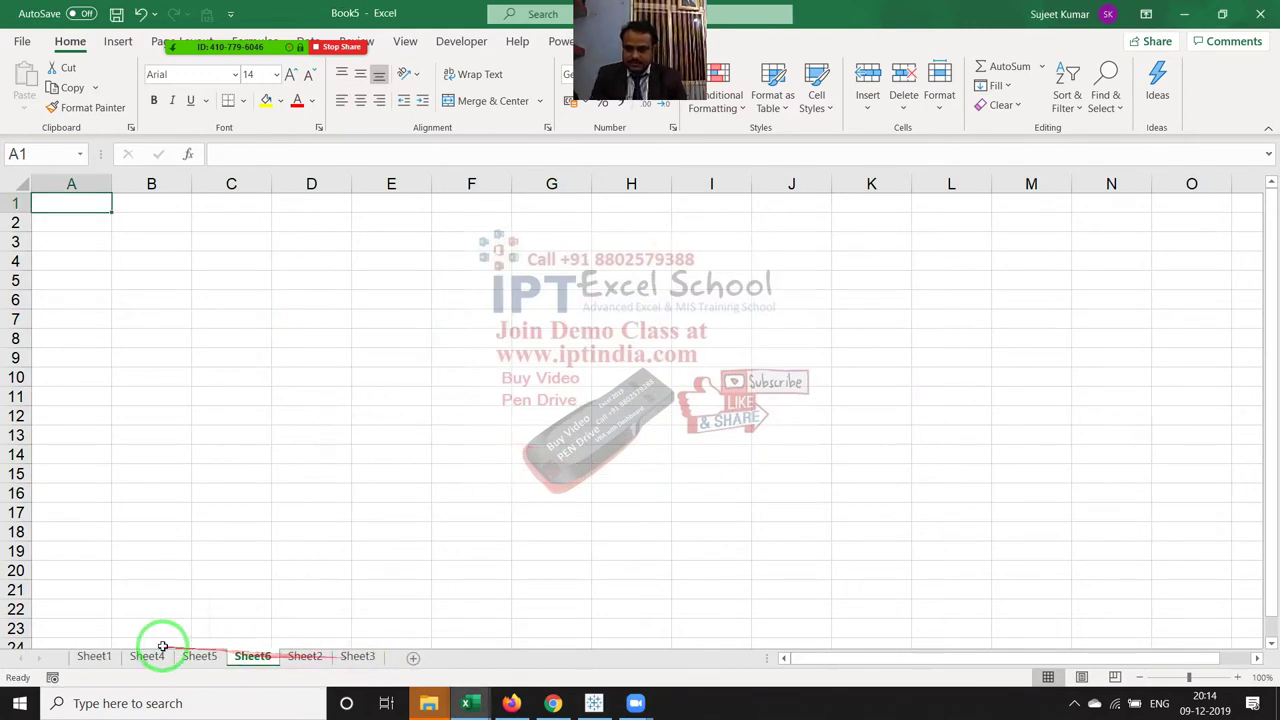
{"action": "left_click", "coordinate": [94, 656]}
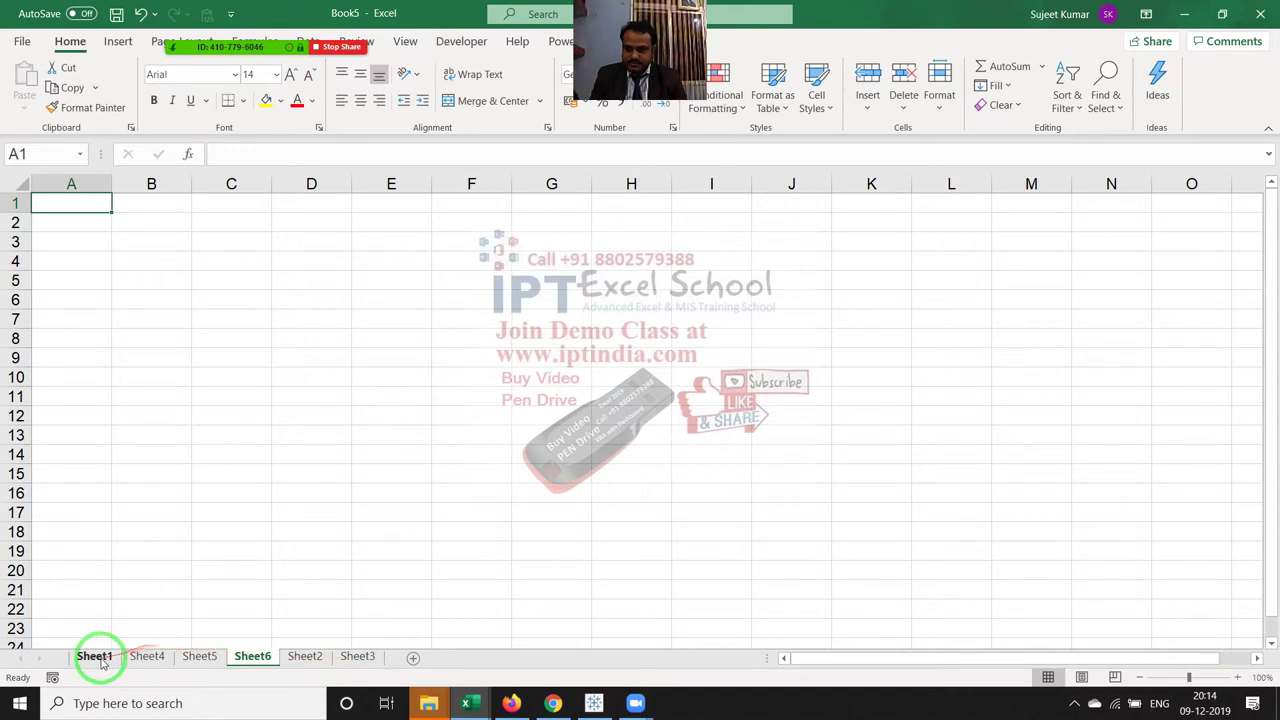
- Insert today's date, 09-12-2019, into A1 of Sheet1
{"action": "left_click", "coordinate": [81, 237]}
{"action": "type", "text": "daTE"}
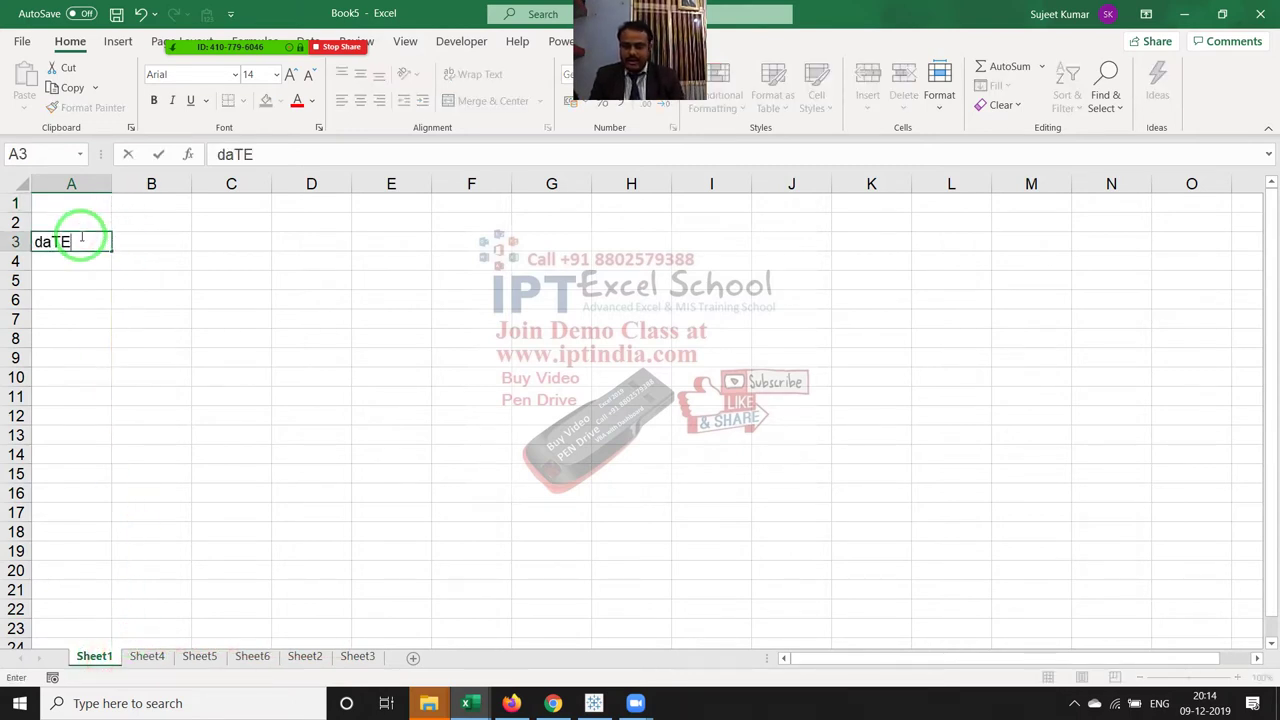
{"action": "key", "text": "Escape"}
{"action": "key", "text": "ctrl+Home"}
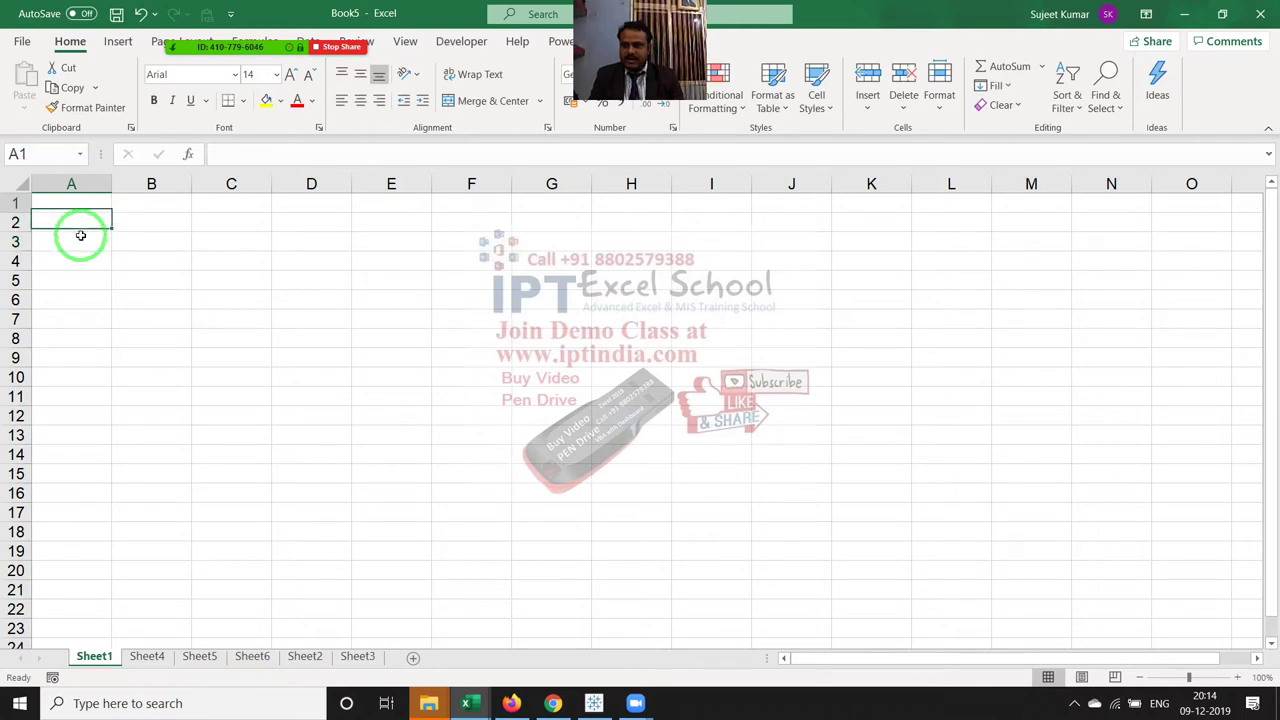
{"action": "key", "text": "ctrl+semicolon"}
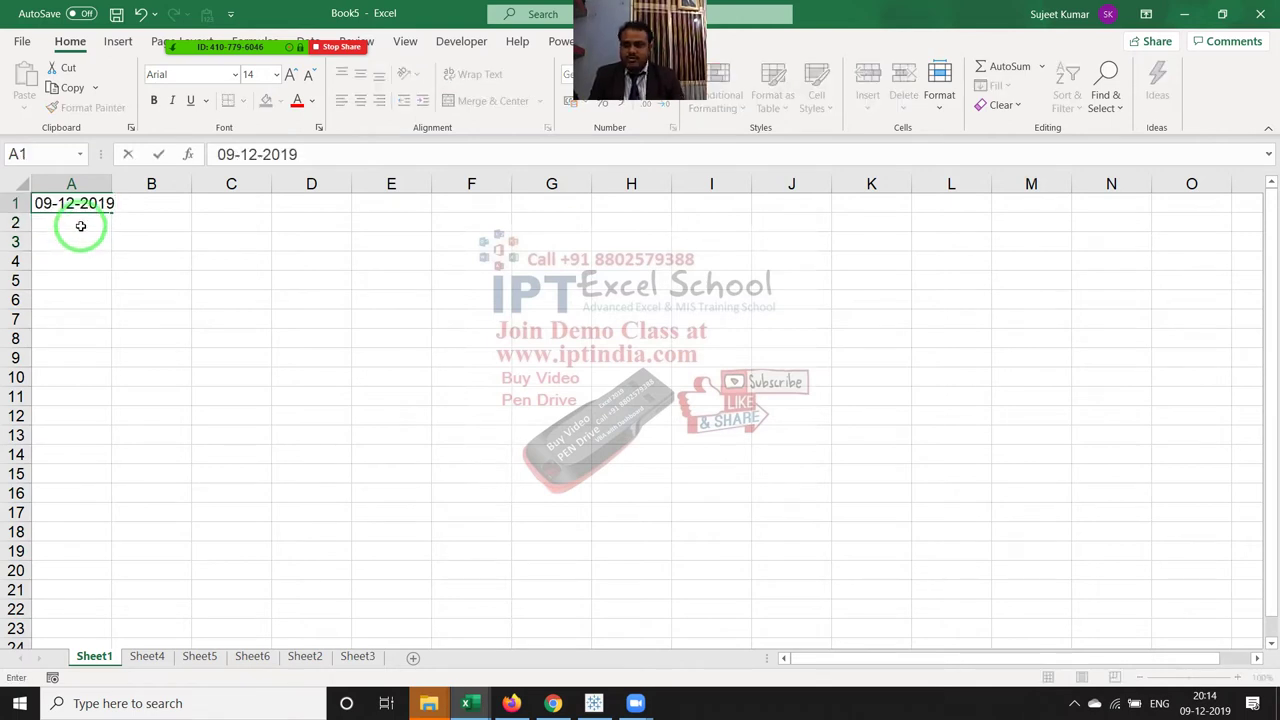
{"action": "key", "text": "Return"}
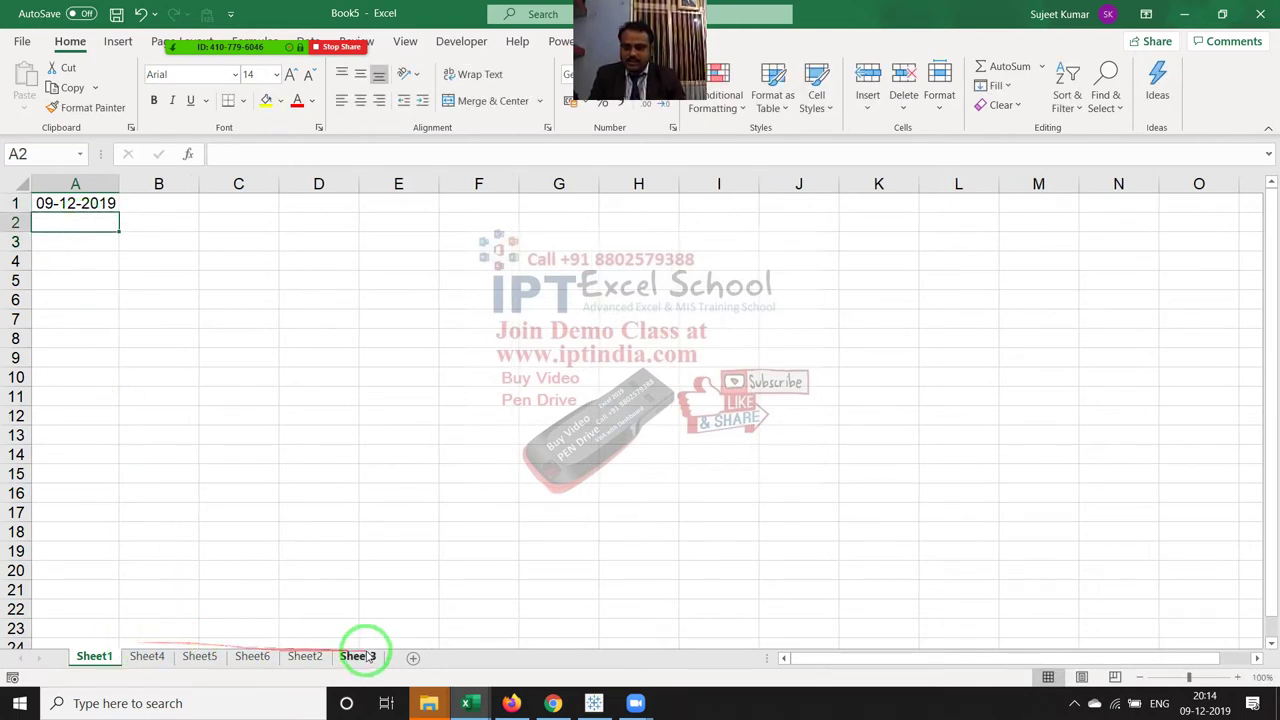
{"action": "key", "text": "Up"}
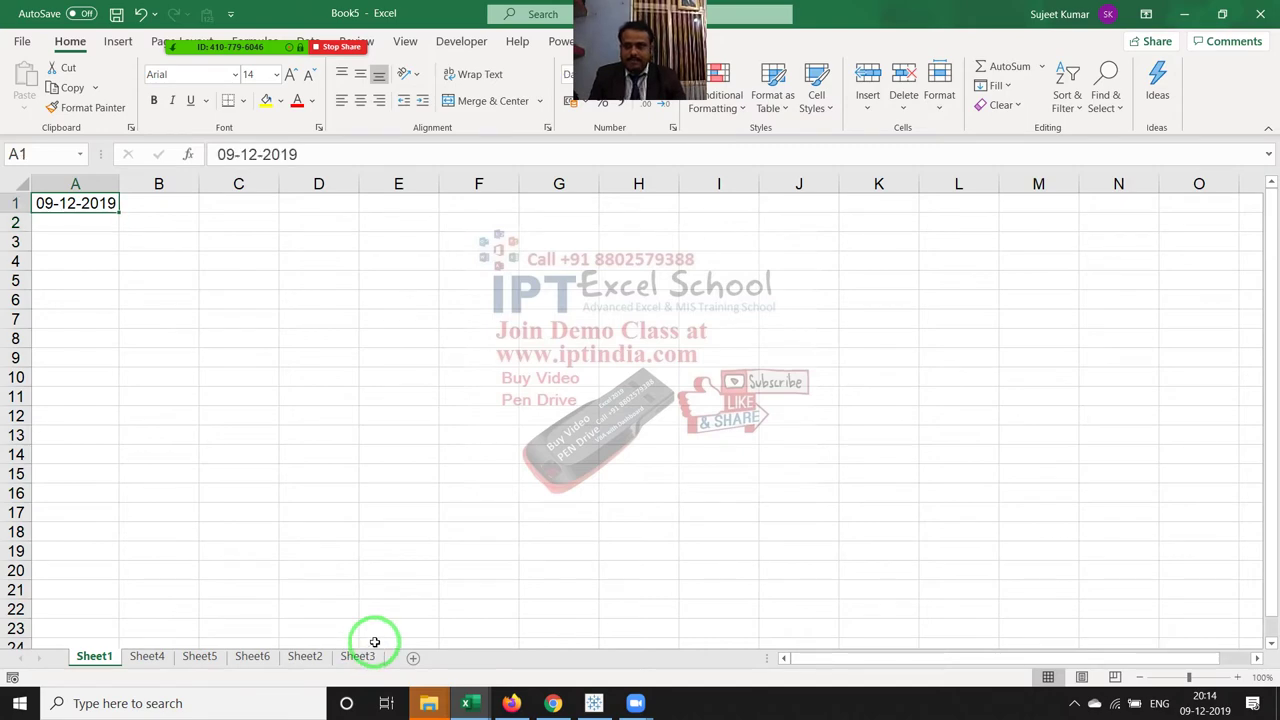
{"action": "key", "text": "Down"}
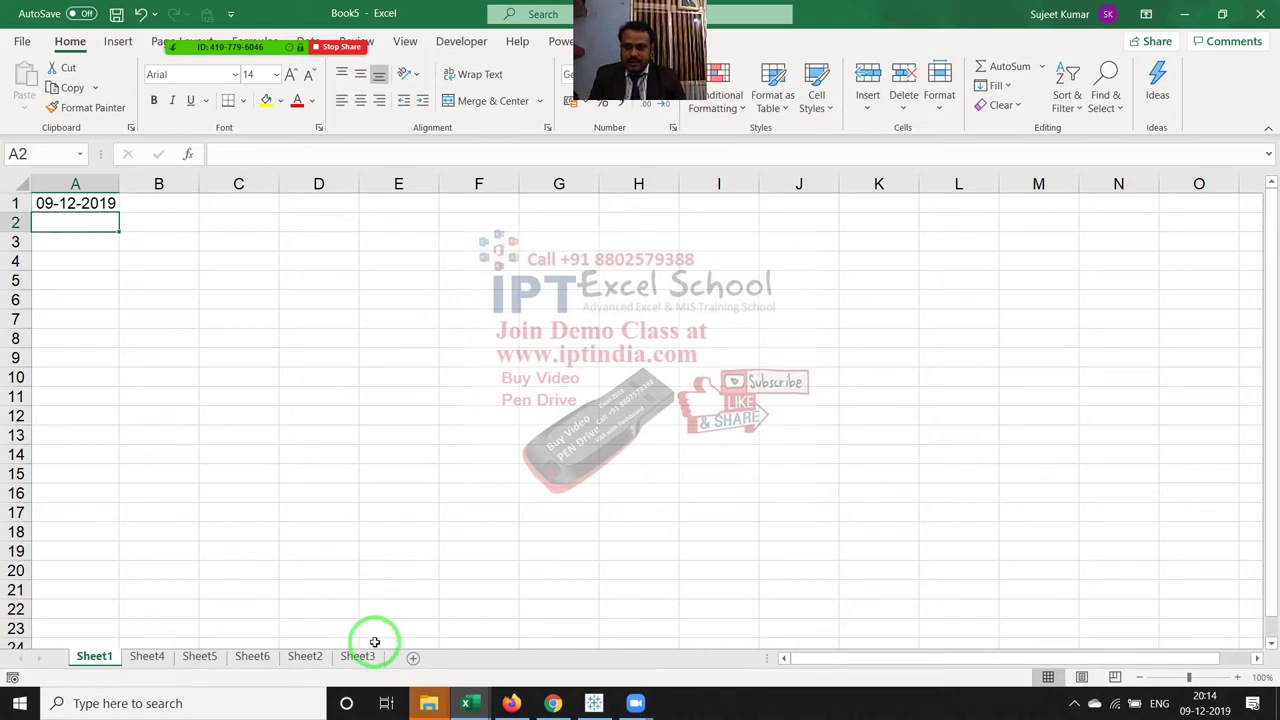
{"action": "key", "text": "Up"}
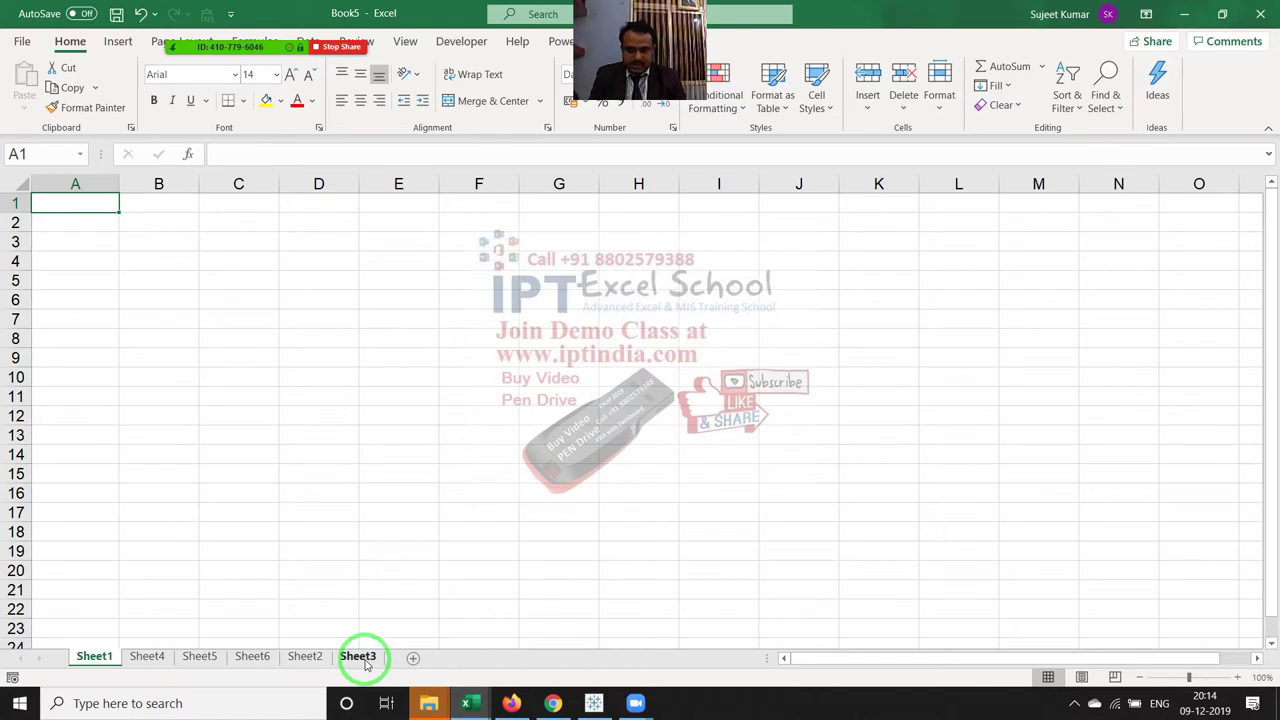
- Group all sheets, then enter Date in A1 and today's date 09-12-2019 in B1
{"action": "left_click", "coordinate": [366, 664], "text": "shift"}
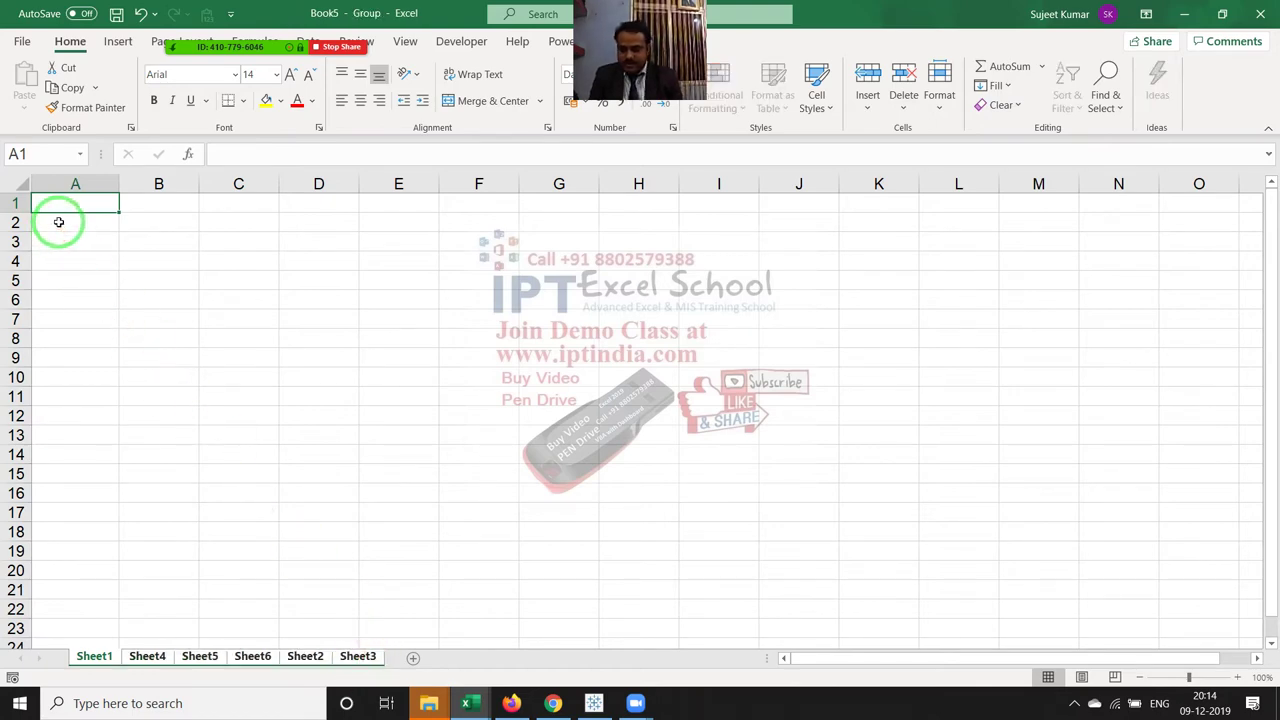
{"action": "type", "text": "dATE"}
{"action": "key", "text": "Return"}
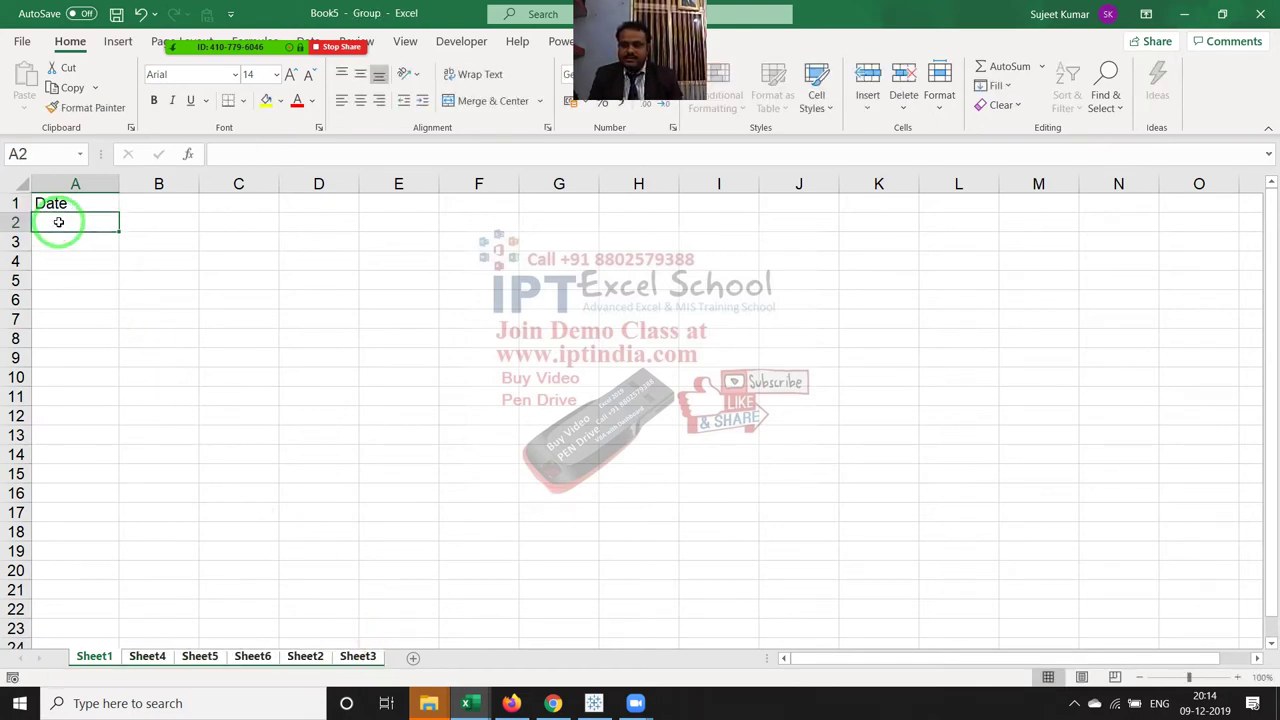
{"action": "key", "text": "Up"}
{"action": "key", "text": "Right"}
{"action": "key", "text": "ctrl+semicolon"}
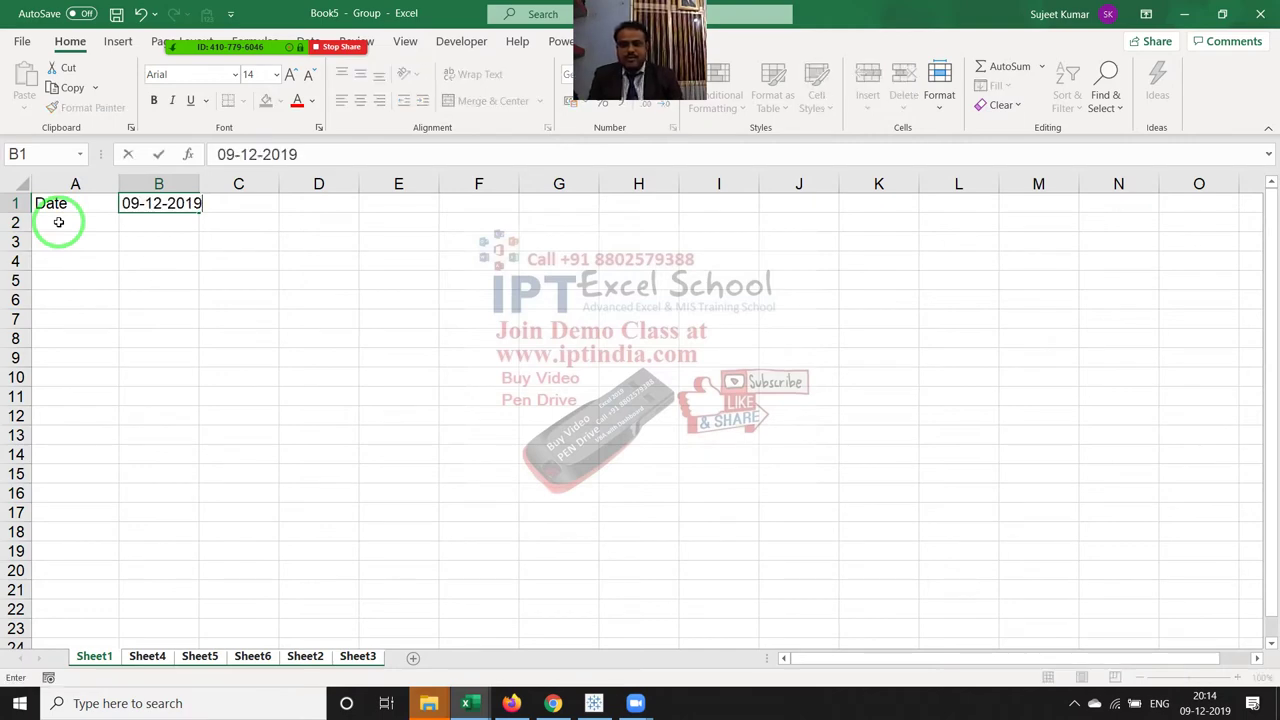
{"action": "left_click", "coordinate": [175, 260]}
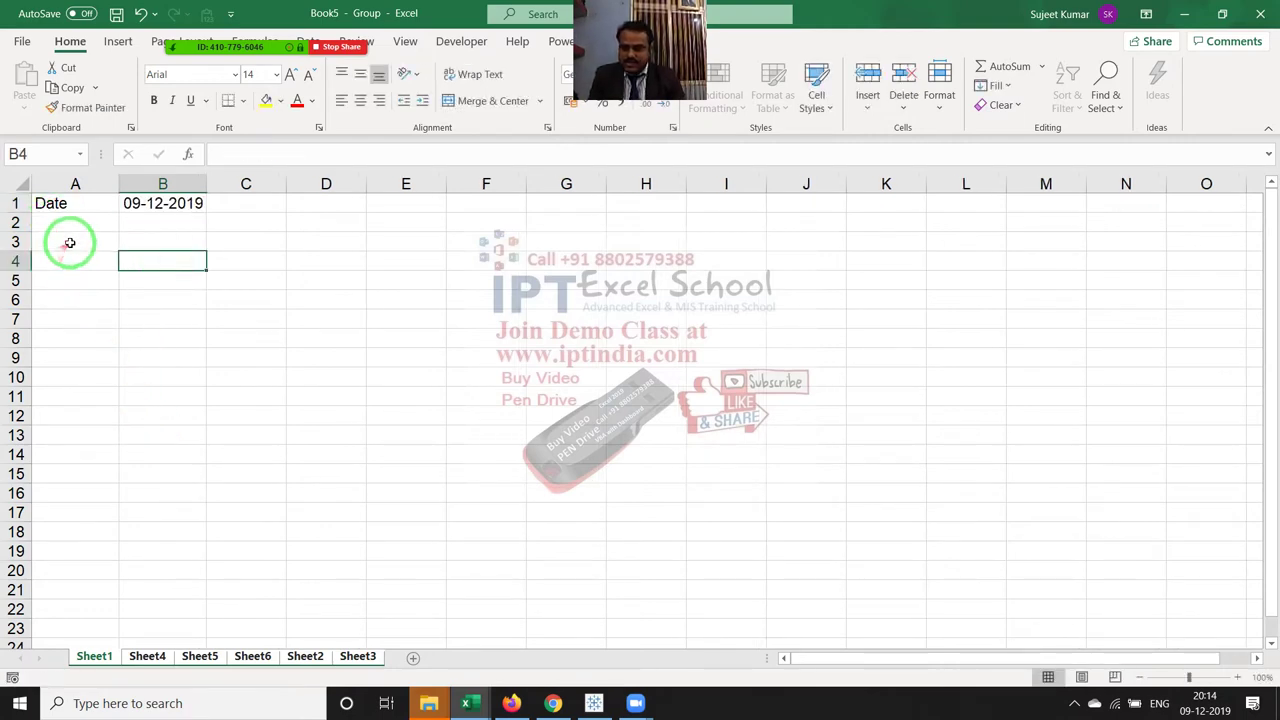
- Check each sheet for the Date entries, then regroup all six sheets
{"action": "left_click", "coordinate": [147, 656]}
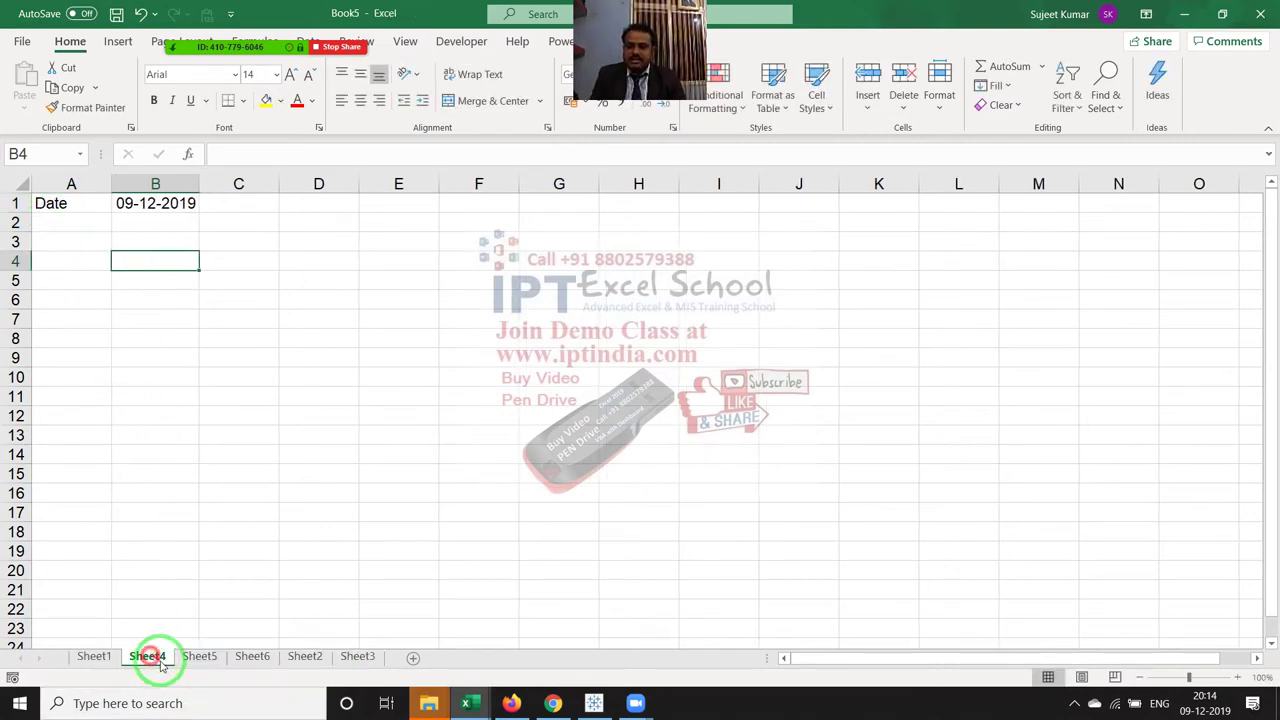
{"action": "left_click", "coordinate": [205, 657]}
{"action": "left_click", "coordinate": [250, 657]}
{"action": "left_click", "coordinate": [304, 657]}
{"action": "left_click", "coordinate": [350, 660]}
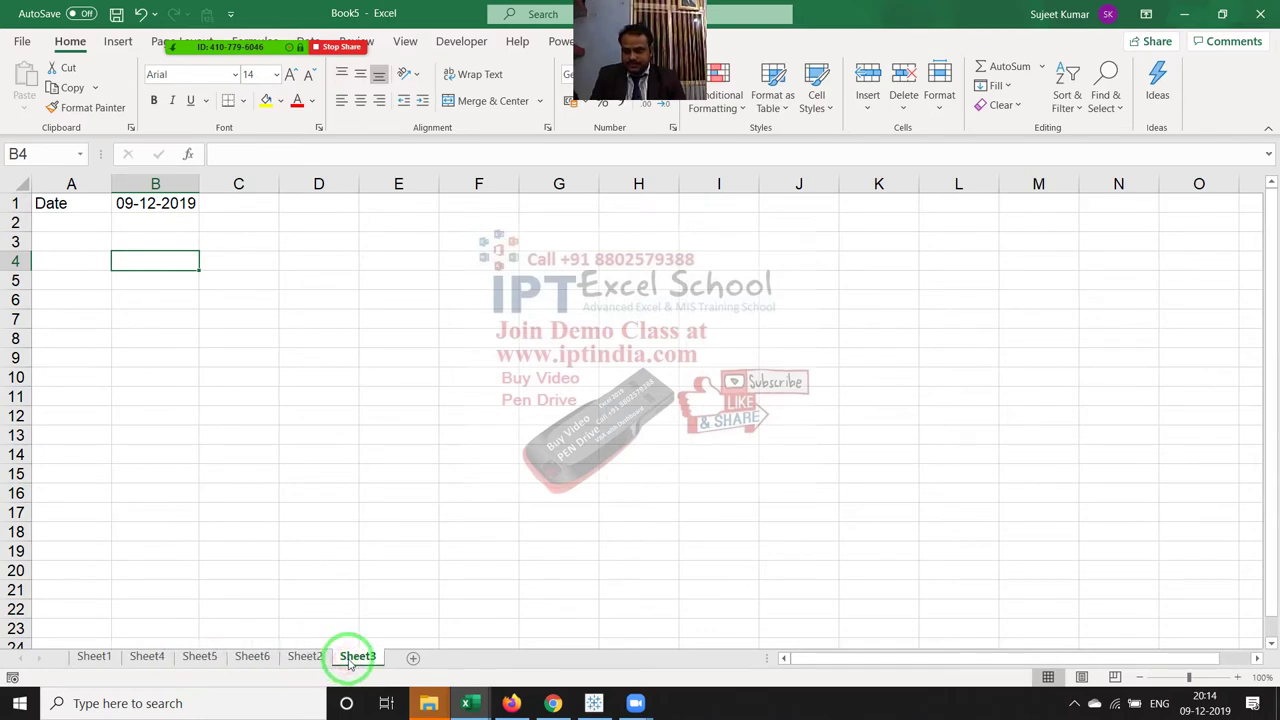
{"action": "left_click", "coordinate": [100, 656]}
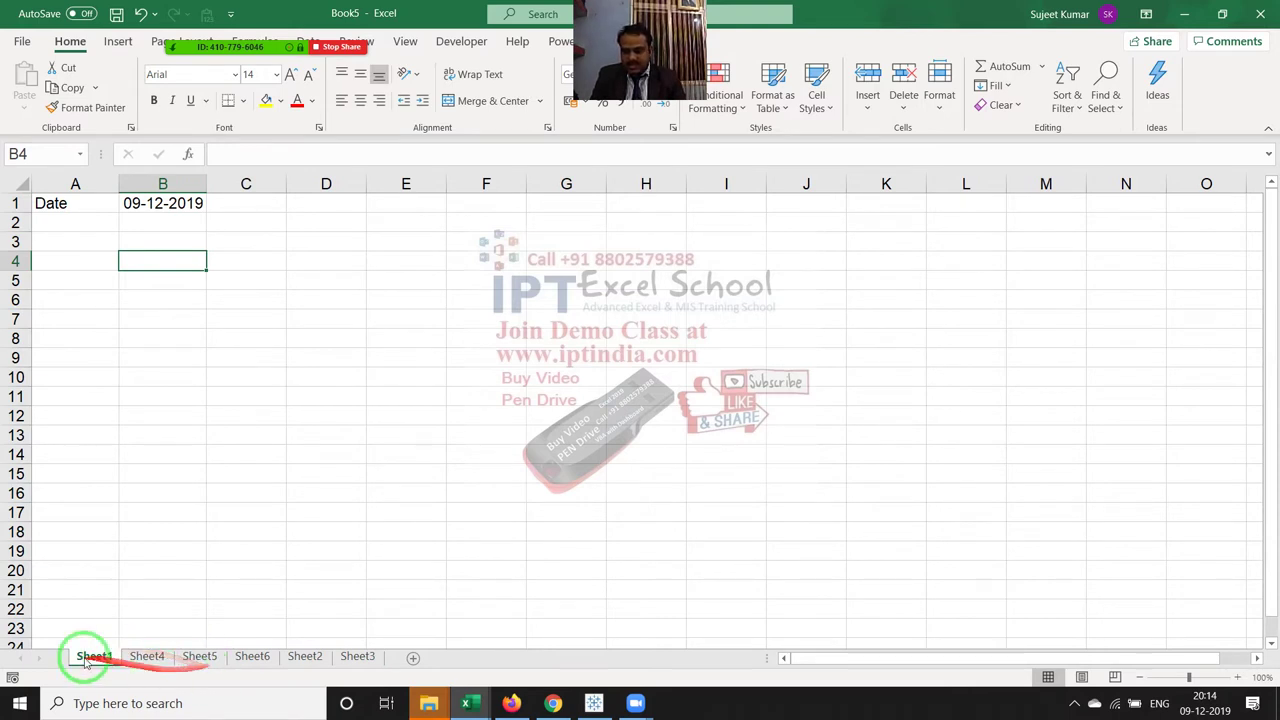
{"action": "left_click", "coordinate": [362, 660], "text": "shift"}
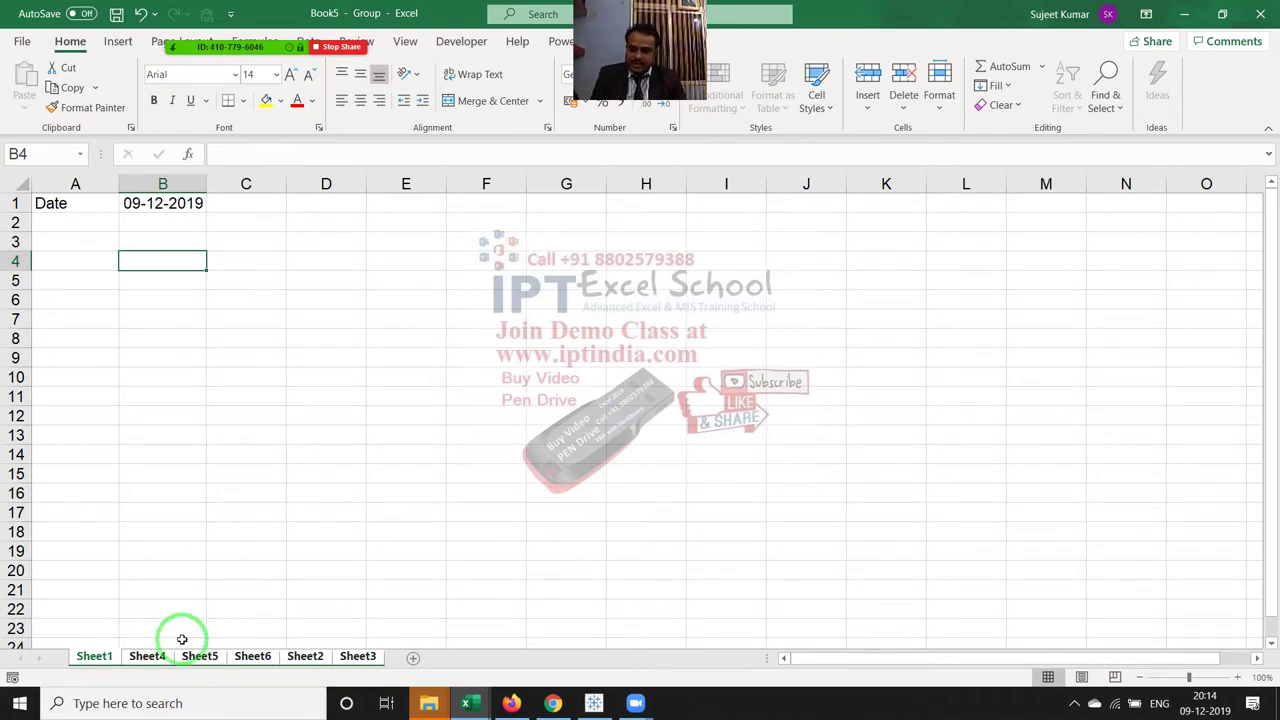
- Group only Sheet1, Sheet5 and Sheet2 together
{"action": "left_click", "coordinate": [155, 513]}
{"action": "left_click", "coordinate": [144, 660]}
{"action": "left_click", "coordinate": [96, 660]}
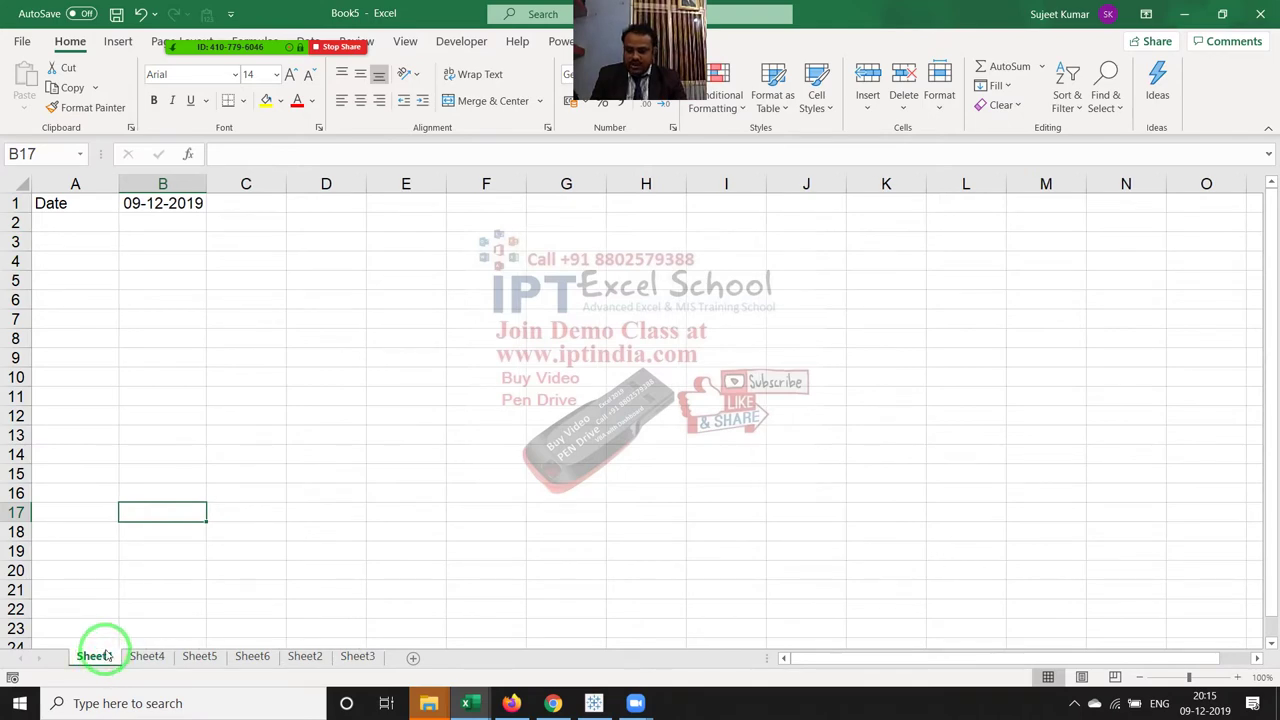
{"action": "left_click", "coordinate": [200, 658], "text": "ctrl"}
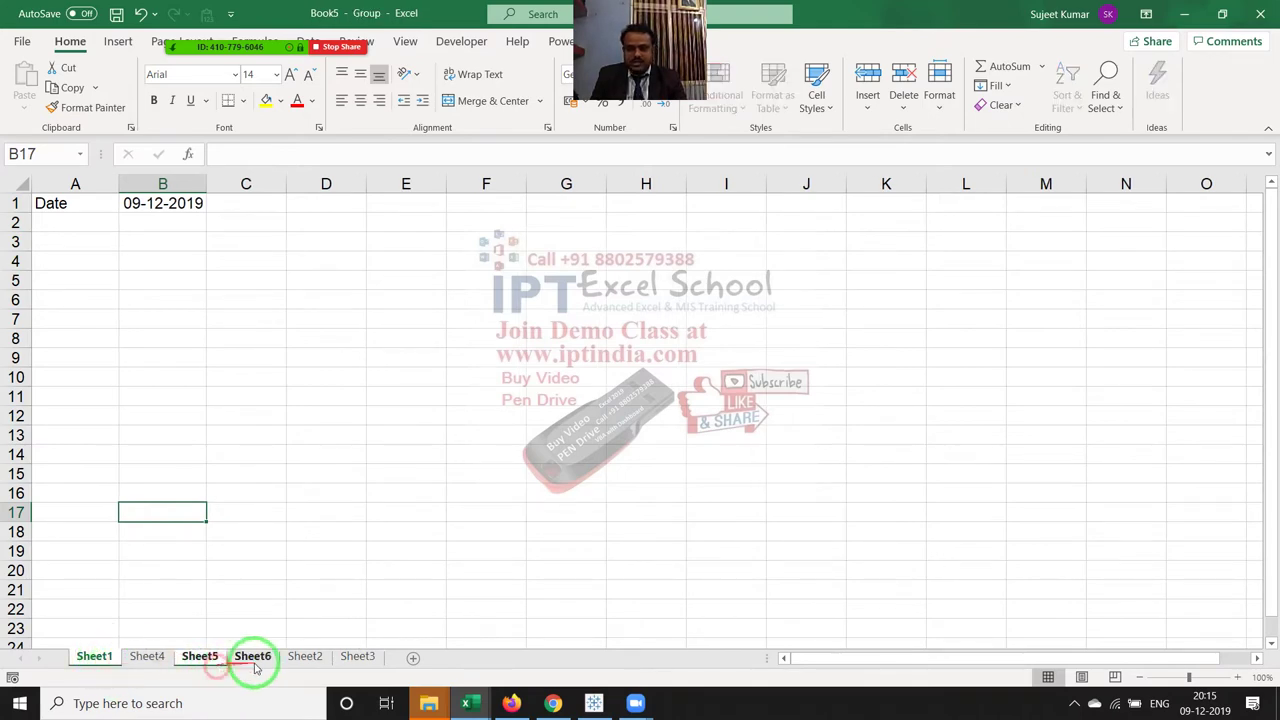
{"action": "left_click", "coordinate": [302, 658], "text": "ctrl"}
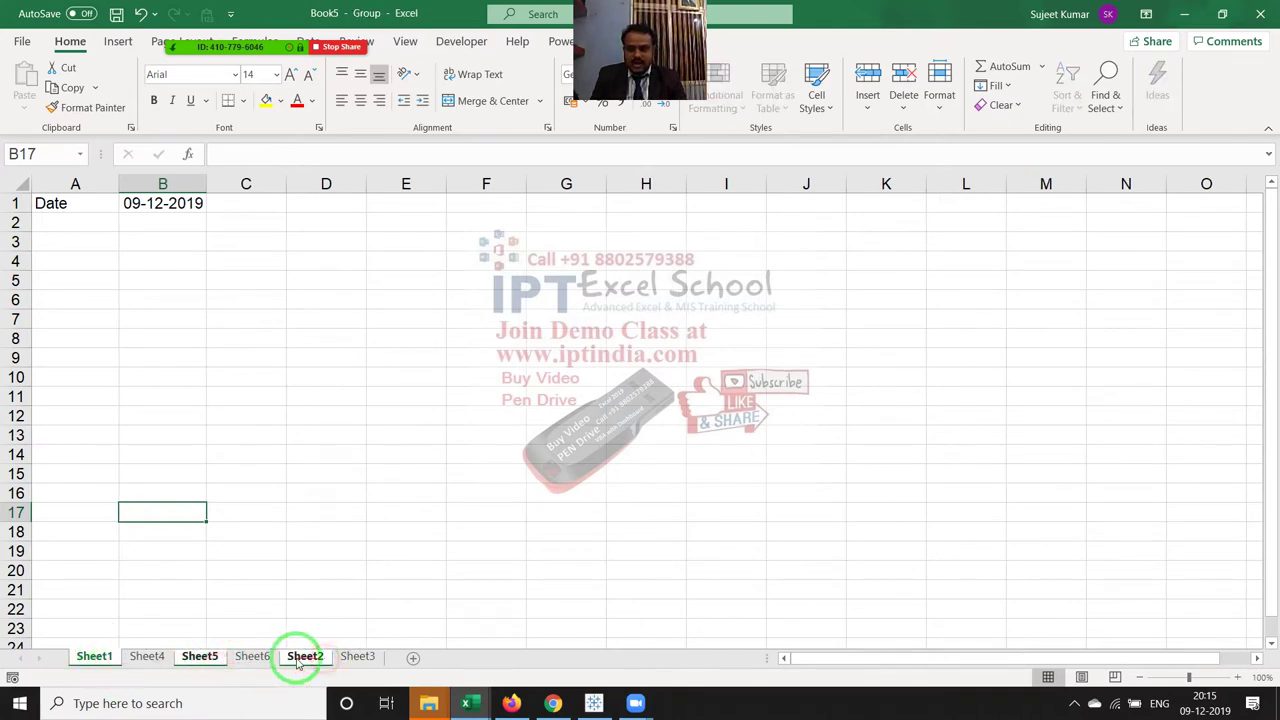
- Enter Time in A2 and the current time 20:15 in B2
{"action": "left_click", "coordinate": [62, 220]}
{"action": "type", "text": "Time"}
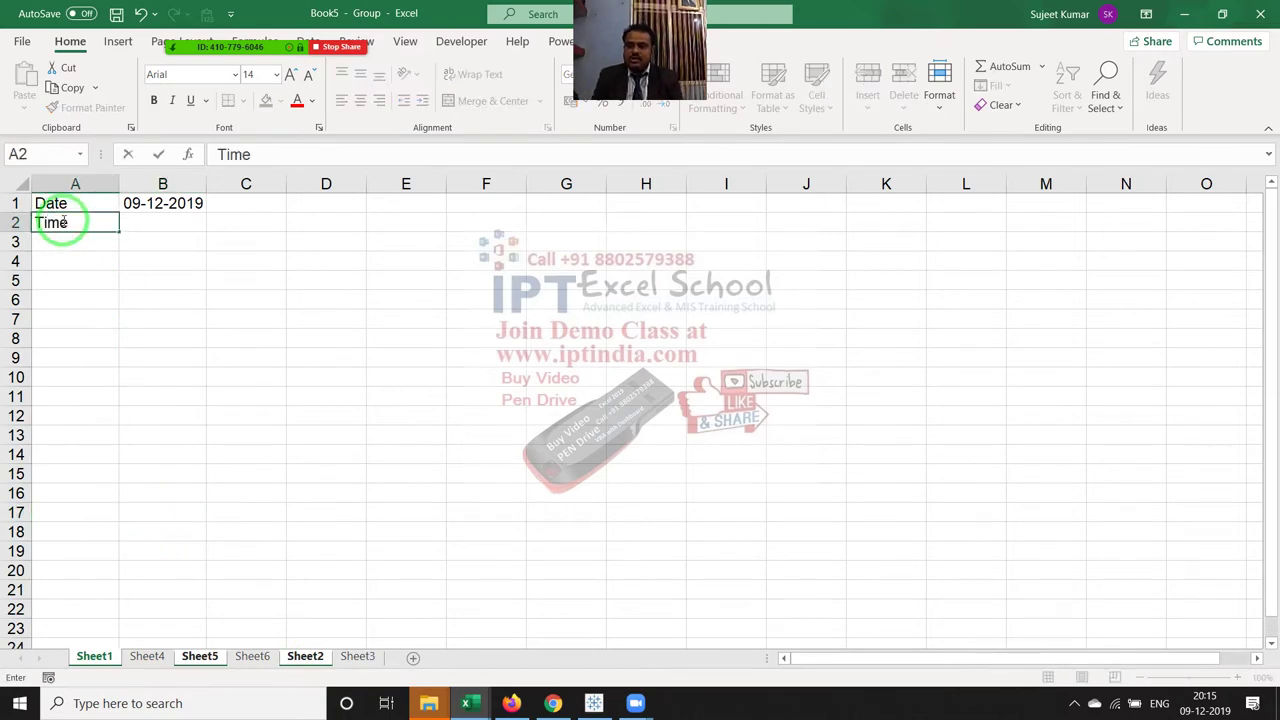
{"action": "key", "text": "Tab"}
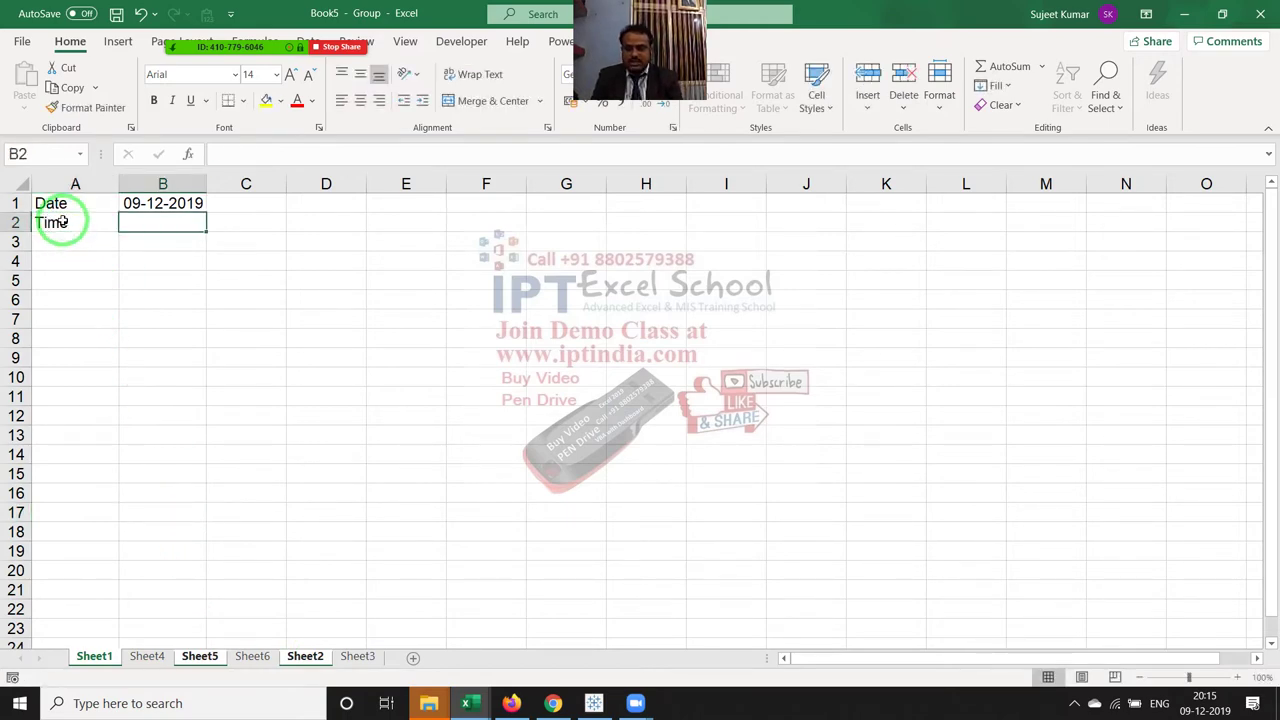
{"action": "key", "text": "ctrl+shift+semicolon"}
{"action": "key", "text": "Return"}
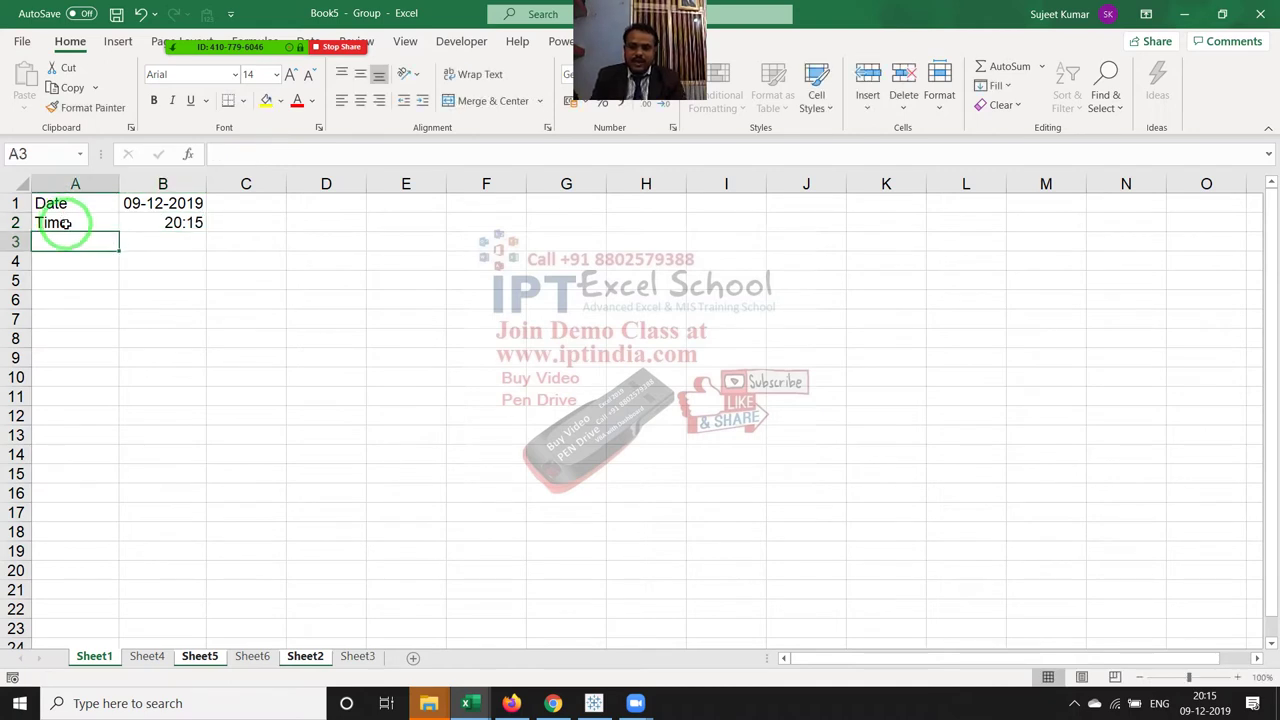
- Check Sheet4, Sheet2 and Sheet6 for the Time row, then return to Sheet1
{"action": "left_click", "coordinate": [147, 656]}
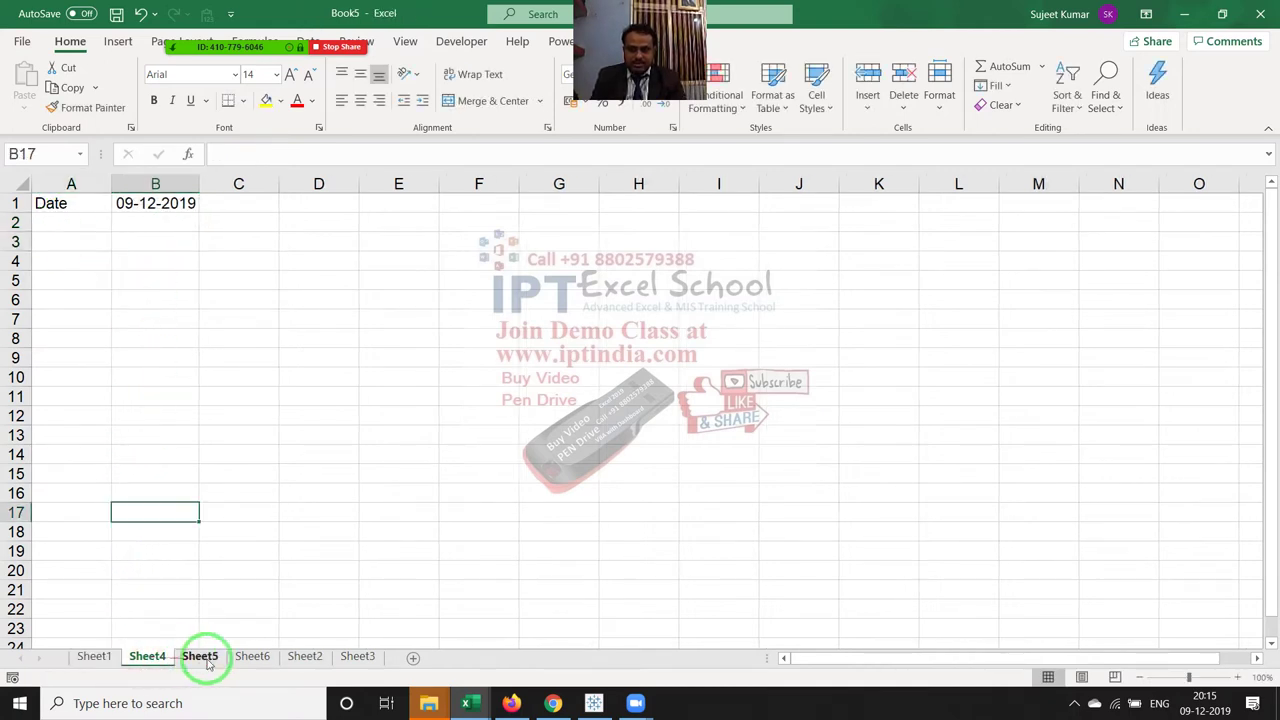
{"action": "left_click", "coordinate": [305, 657]}
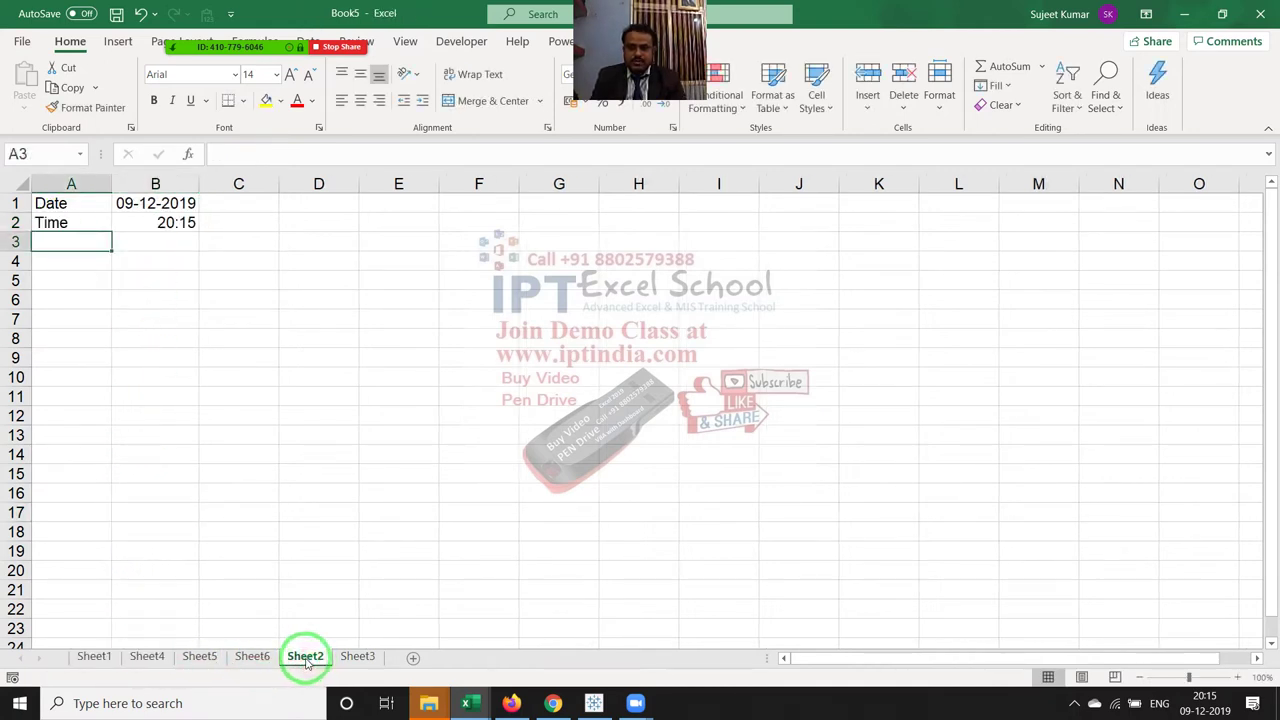
{"action": "left_click", "coordinate": [252, 656]}
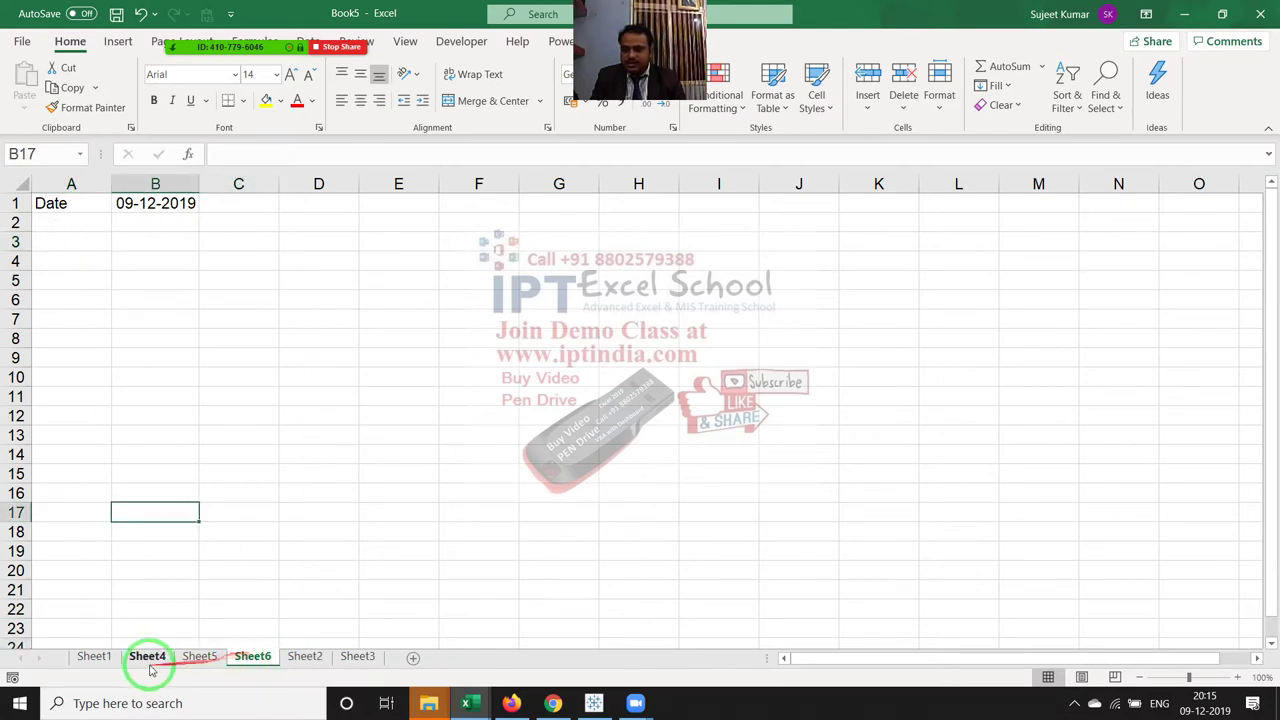
{"action": "left_click", "coordinate": [94, 656]}
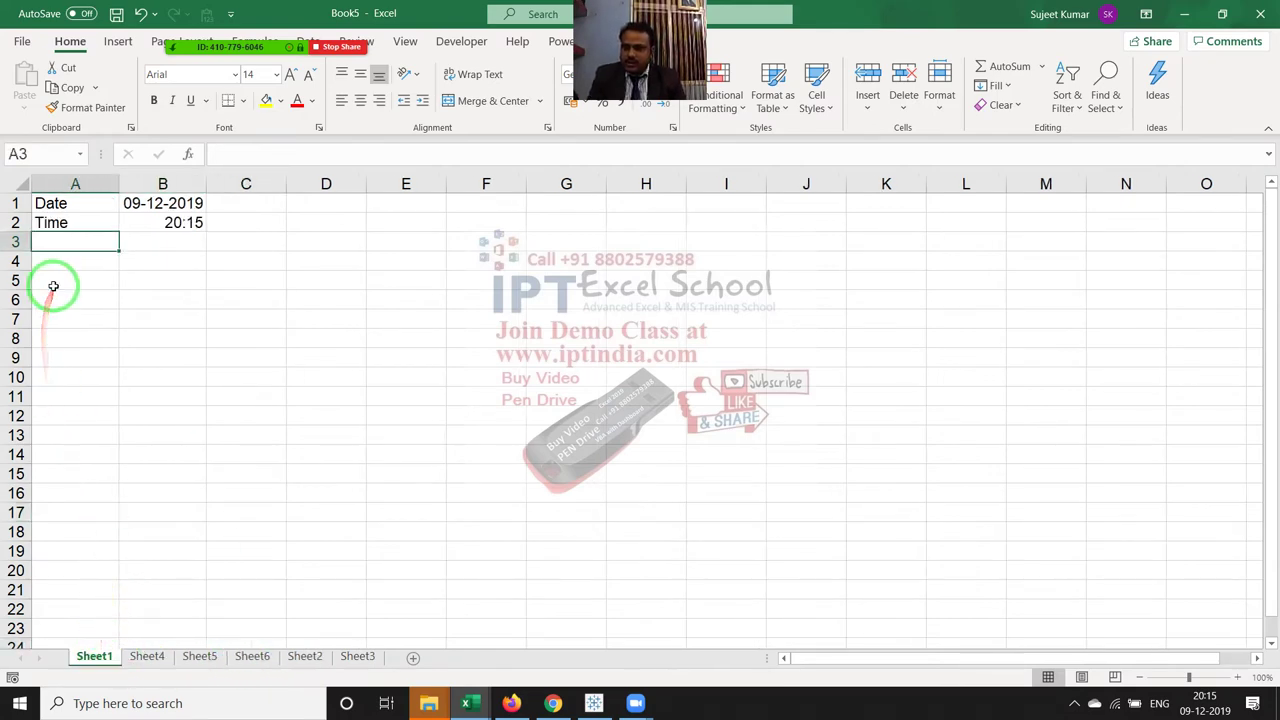
- Apply All Borders and a yellow fill to A1:B2, then group every sheet with Sheet1
{"action": "left_click_drag", "start_coordinate": [66, 203], "coordinate": [141, 222]}
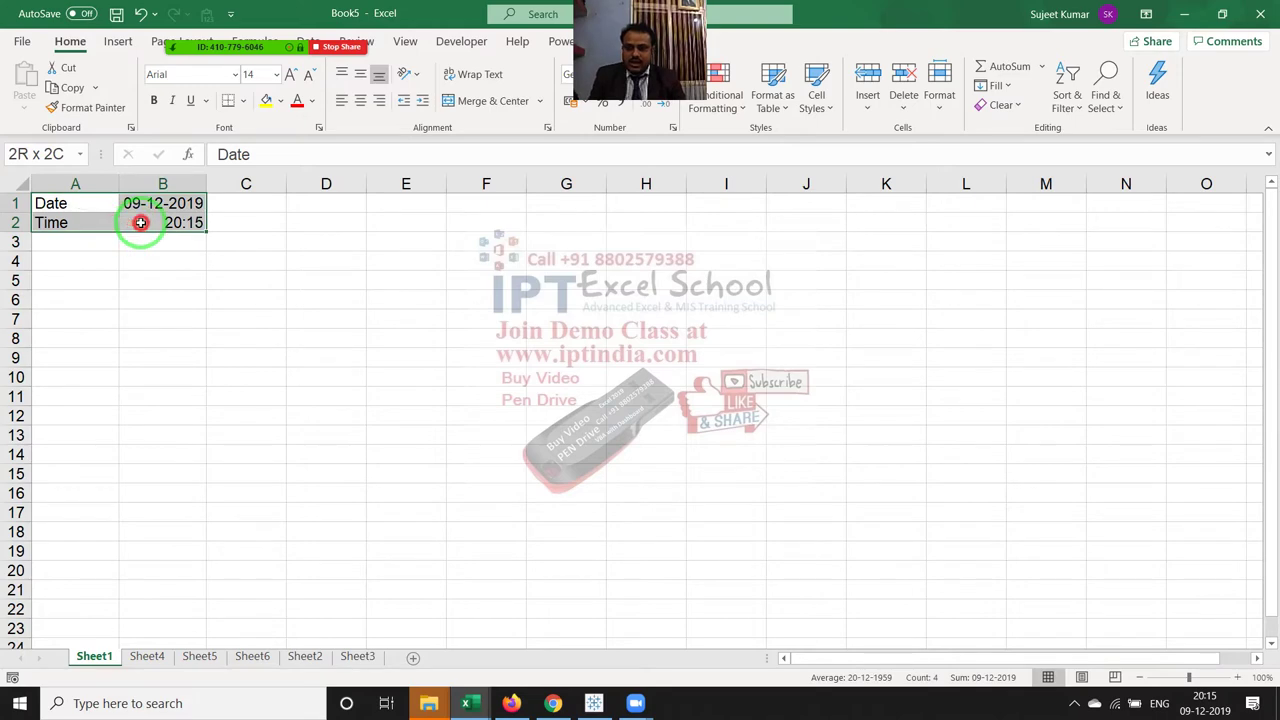
{"action": "left_click", "coordinate": [242, 101]}
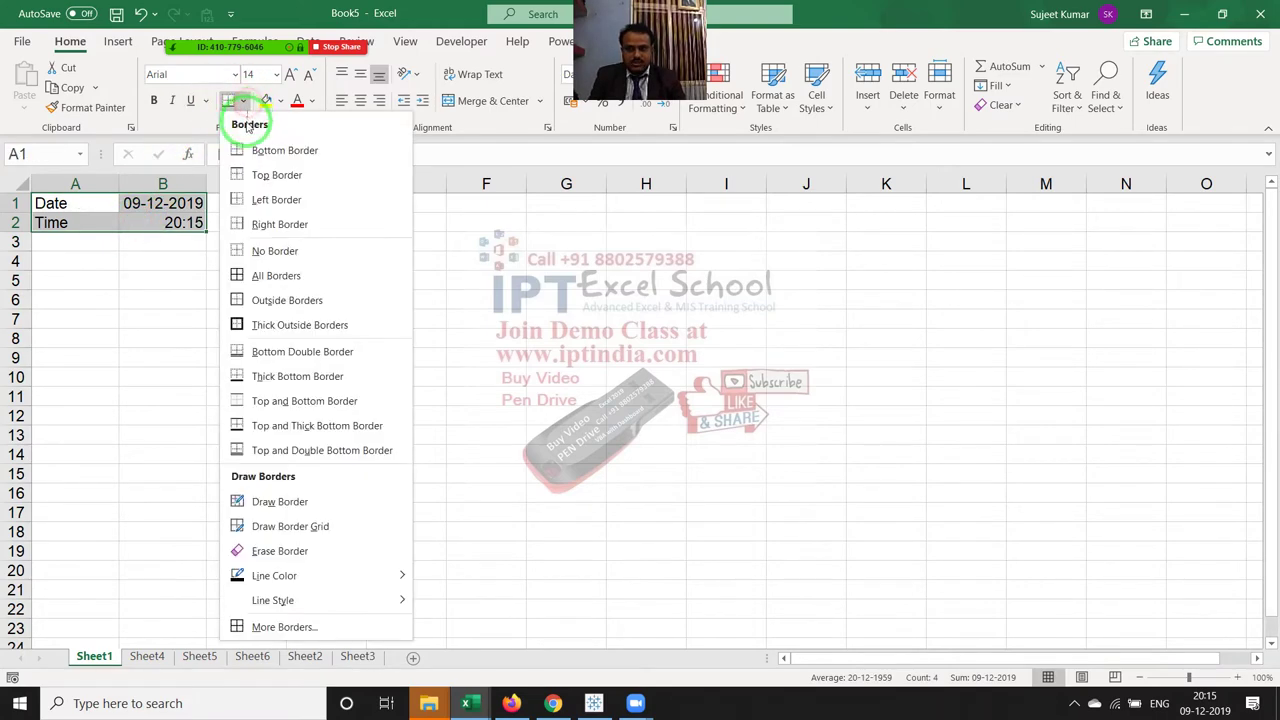
{"action": "left_click", "coordinate": [265, 276]}
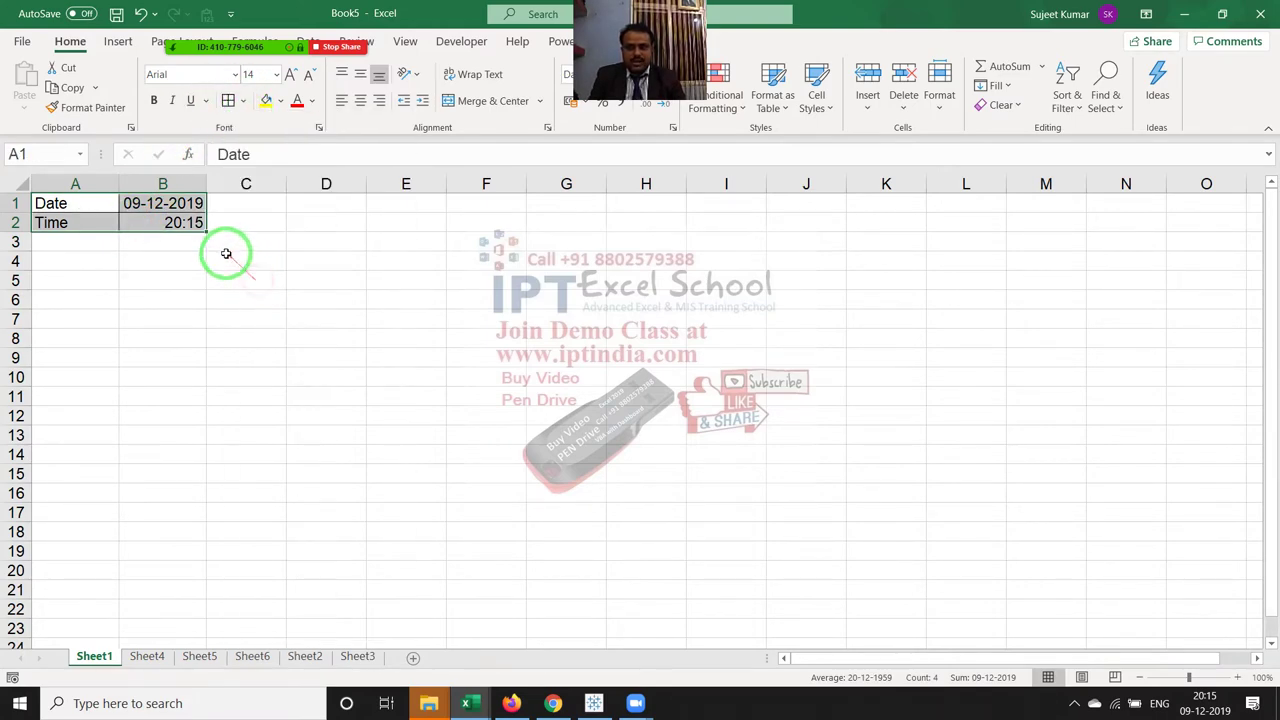
{"action": "left_click", "coordinate": [265, 103]}
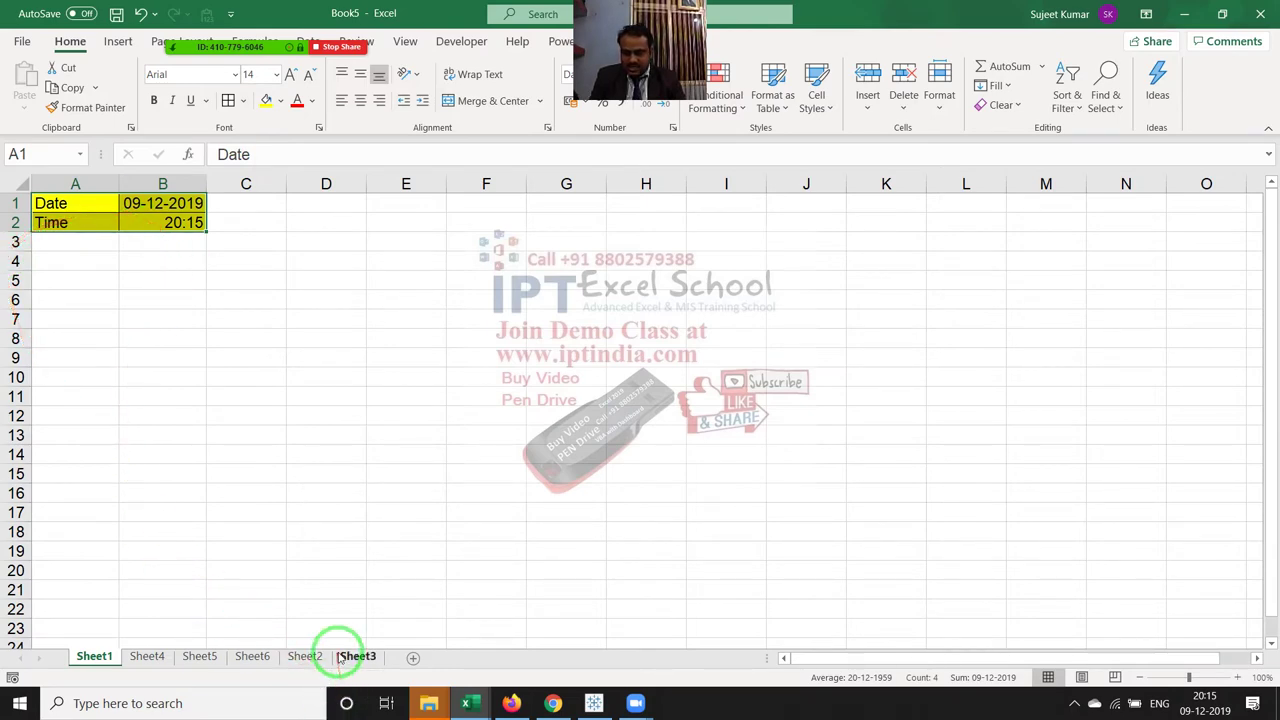
{"action": "left_click", "coordinate": [340, 657], "text": "shift"}
{"action": "mouse_move", "coordinate": [106, 645]}
{"action": "left_mouse_down"}
{"action": "mouse_move", "coordinate": [291, 670]}
{"action": "mouse_move", "coordinate": [350, 12]}
{"action": "mouse_move", "coordinate": [323, 286]}
{"action": "mouse_move", "coordinate": [837, 234]}
{"action": "mouse_move", "coordinate": [906, 250]}
{"action": "mouse_move", "coordinate": [948, 108]}
{"action": "left_mouse_up"}
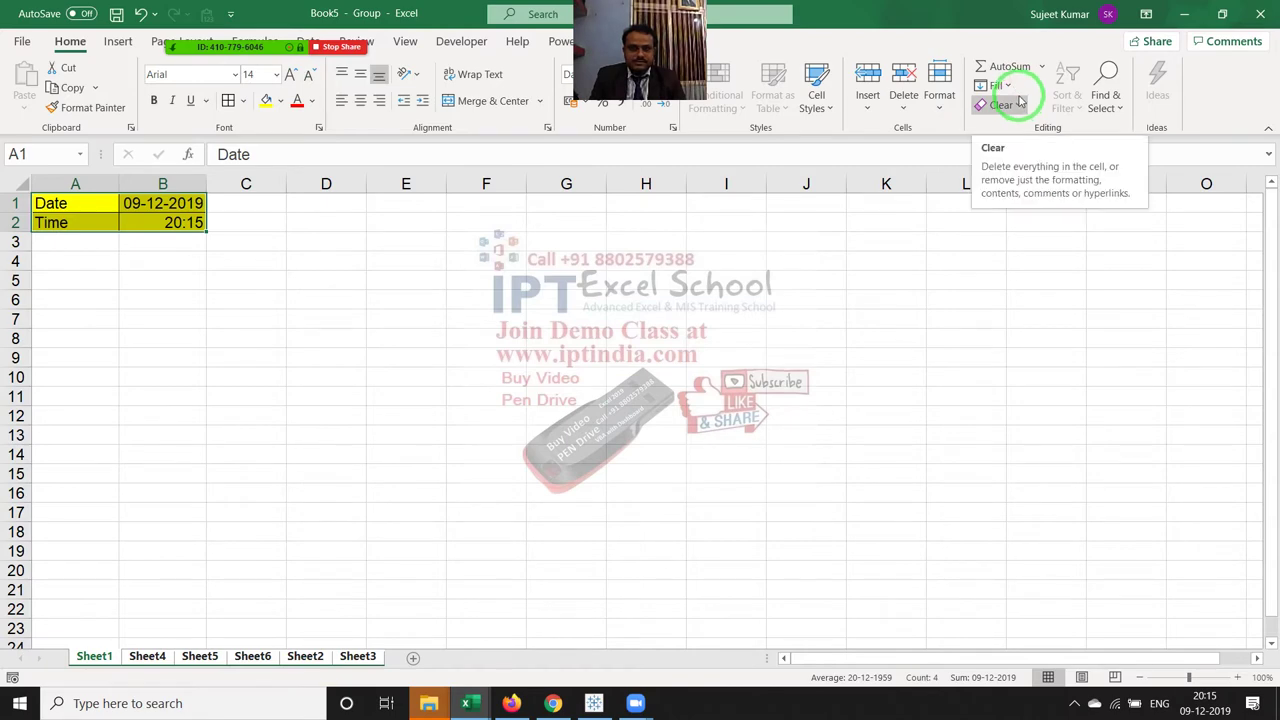
- Fill the A1:B2 block Across Worksheets with All contents and formatting
{"action": "left_click", "coordinate": [1014, 90]}
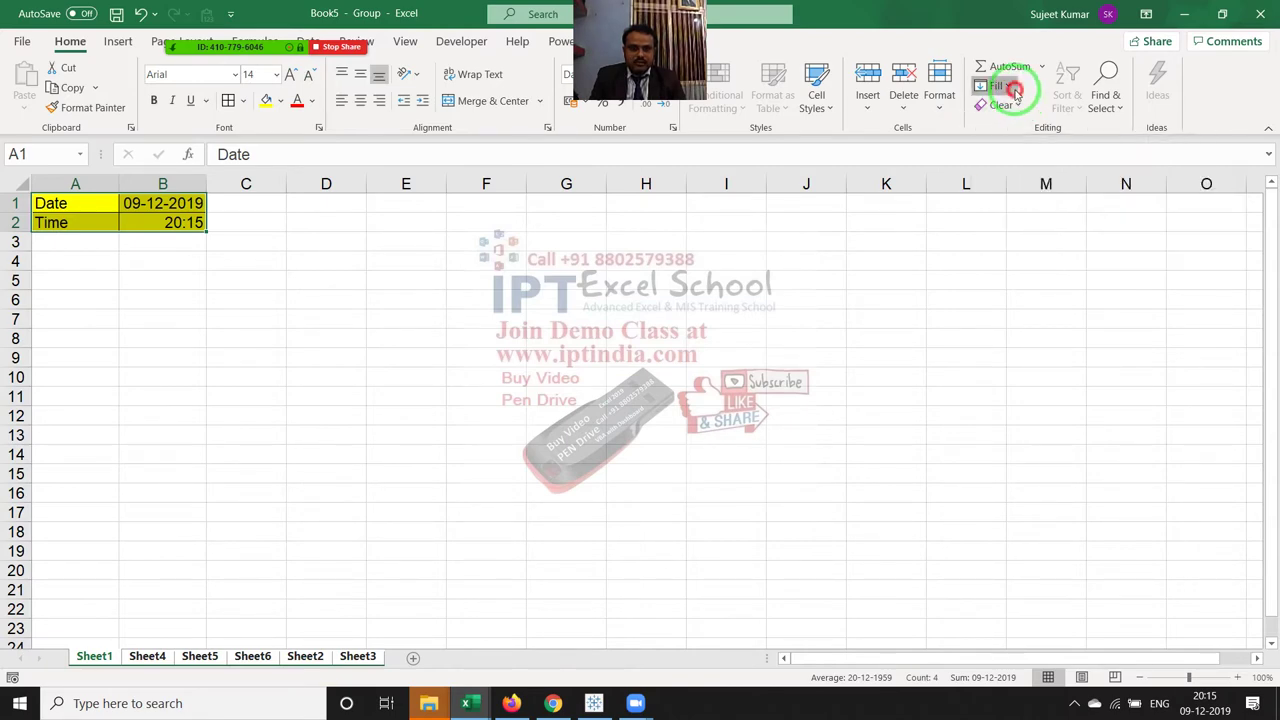
{"action": "left_click", "coordinate": [1057, 221]}
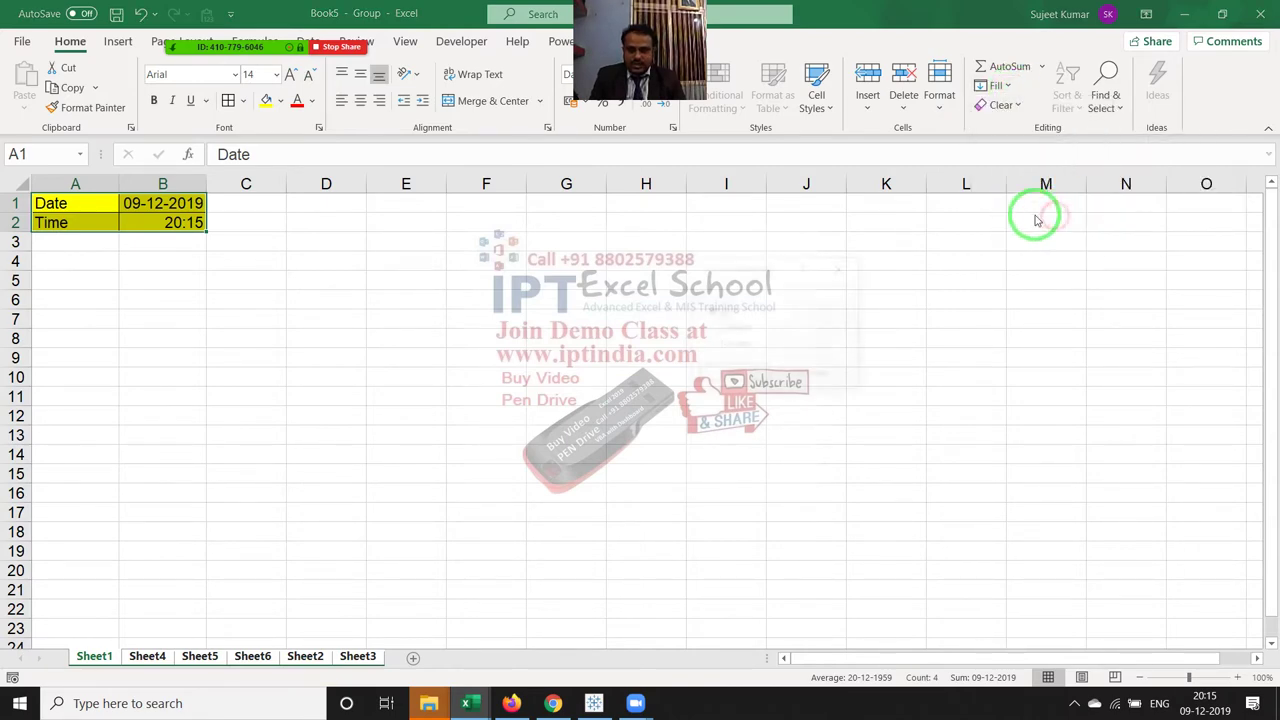
{"action": "left_click_drag", "start_coordinate": [716, 270], "coordinate": [488, 252]}
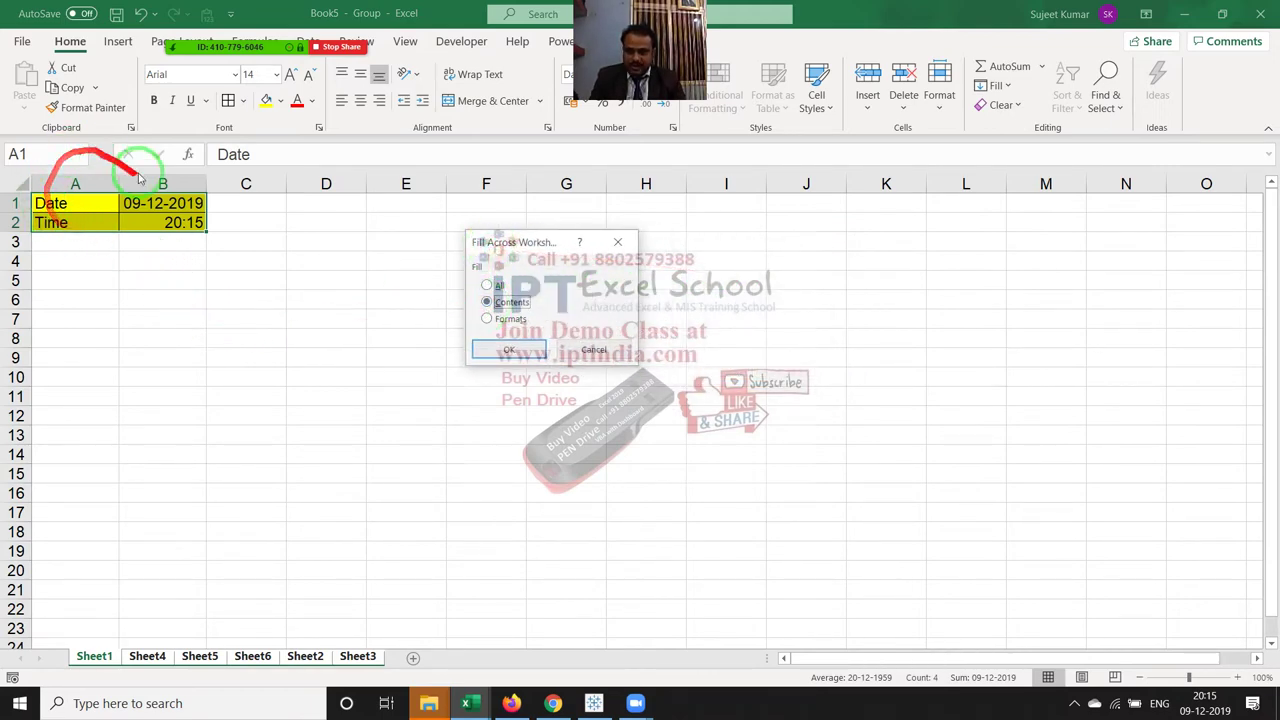
{"action": "left_click", "coordinate": [488, 319]}
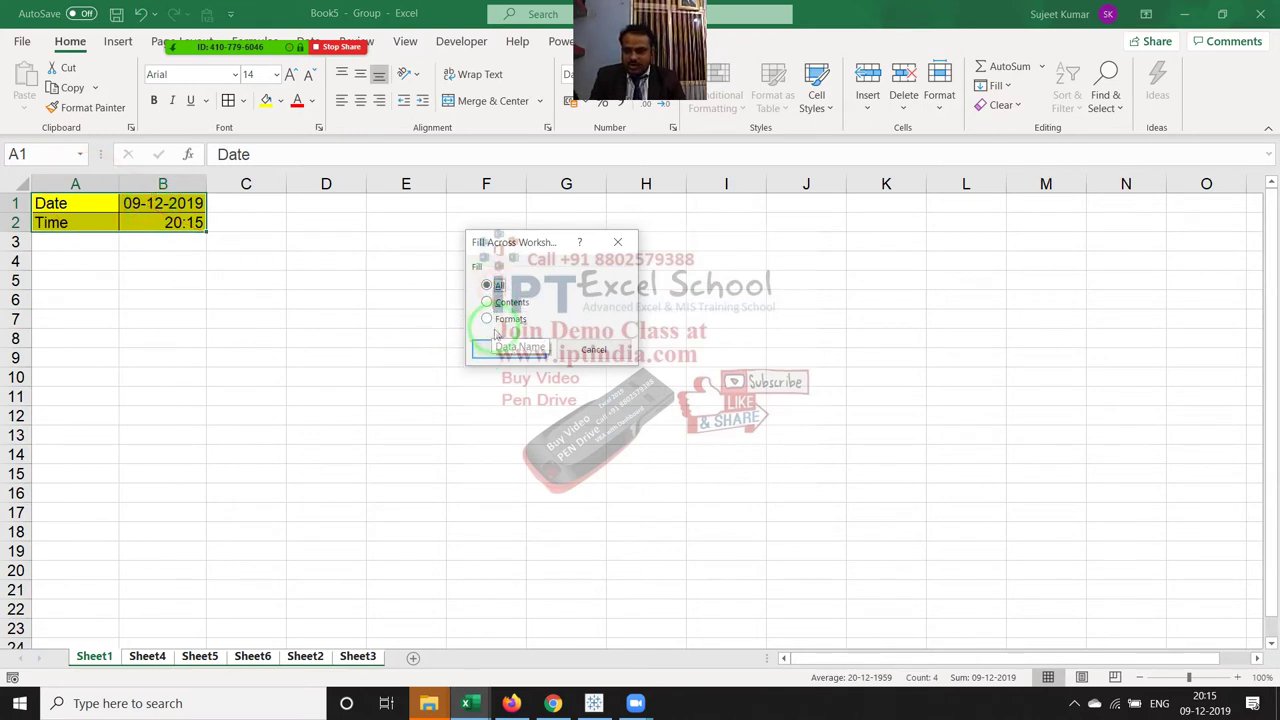
{"action": "left_click", "coordinate": [508, 349]}
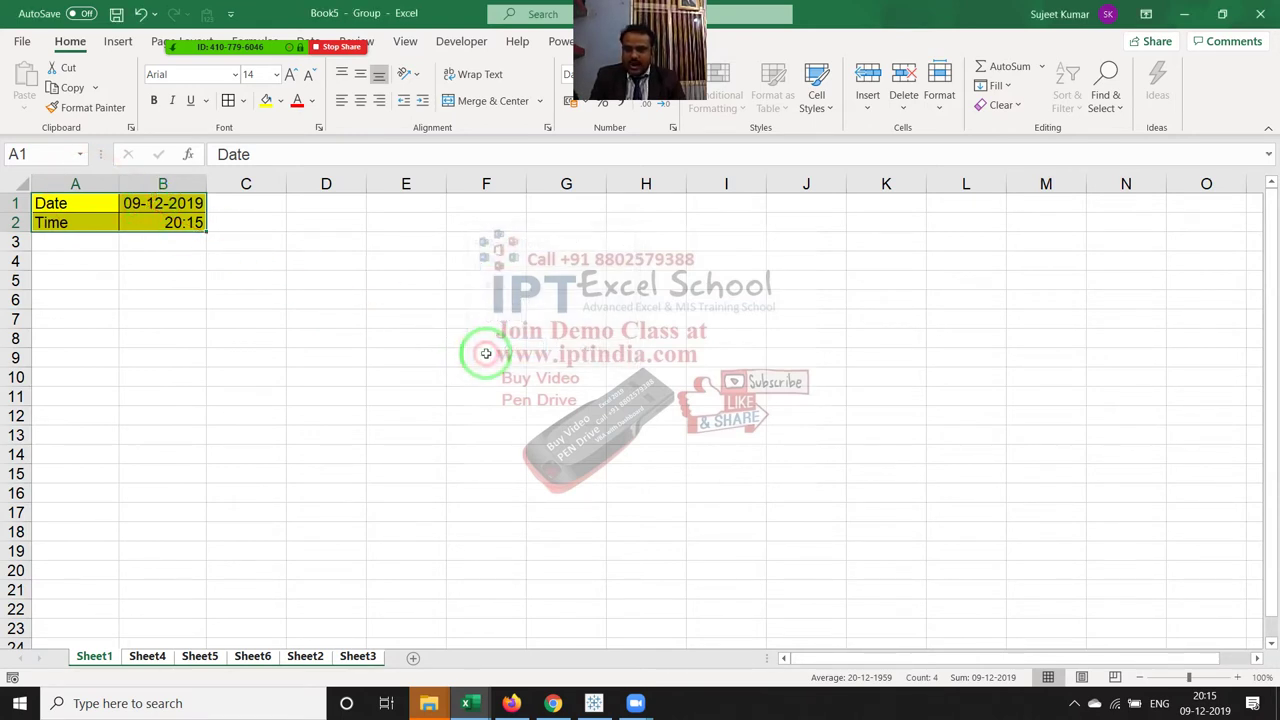
- Verify the copied Date and Time block on Sheet4, Sheet5, Sheet6, Sheet2 and Sheet3
{"action": "left_click", "coordinate": [147, 656]}
{"action": "left_click", "coordinate": [199, 656]}
{"action": "left_click", "coordinate": [252, 656]}
{"action": "left_click", "coordinate": [305, 656]}
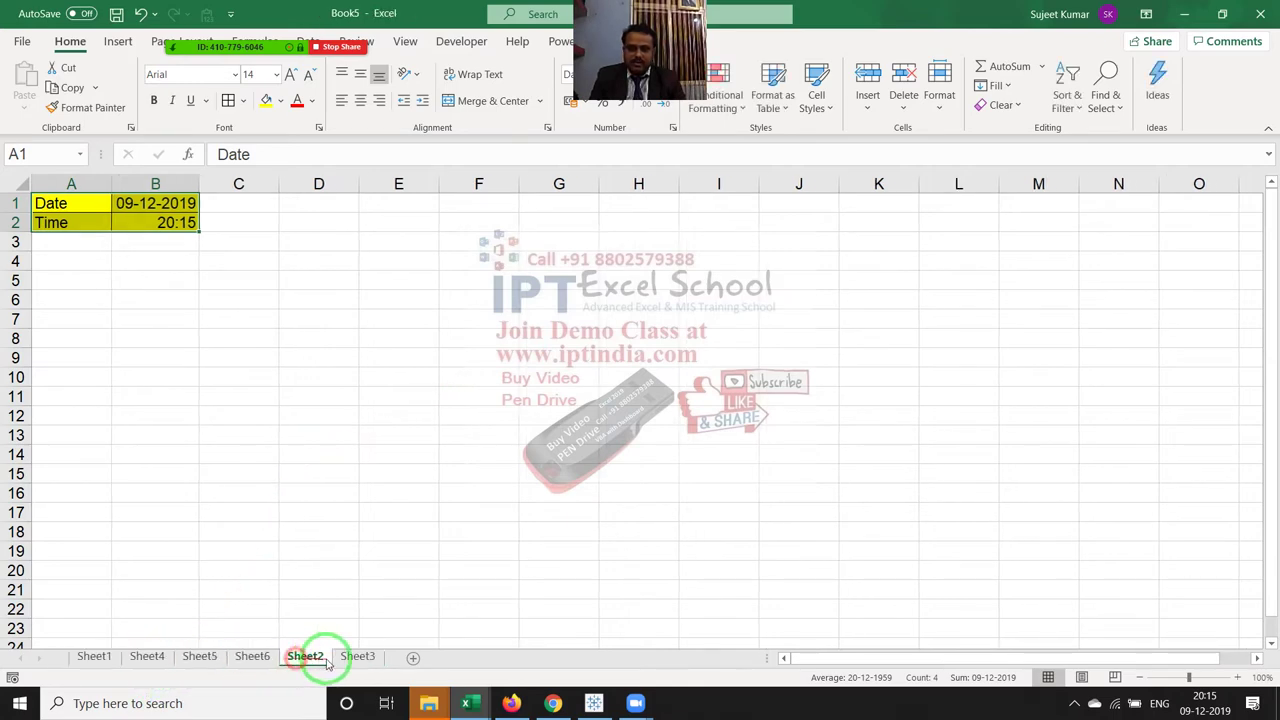
{"action": "left_click", "coordinate": [341, 660]}
{"action": "left_click", "coordinate": [305, 656]}
{"action": "left_click", "coordinate": [252, 656]}
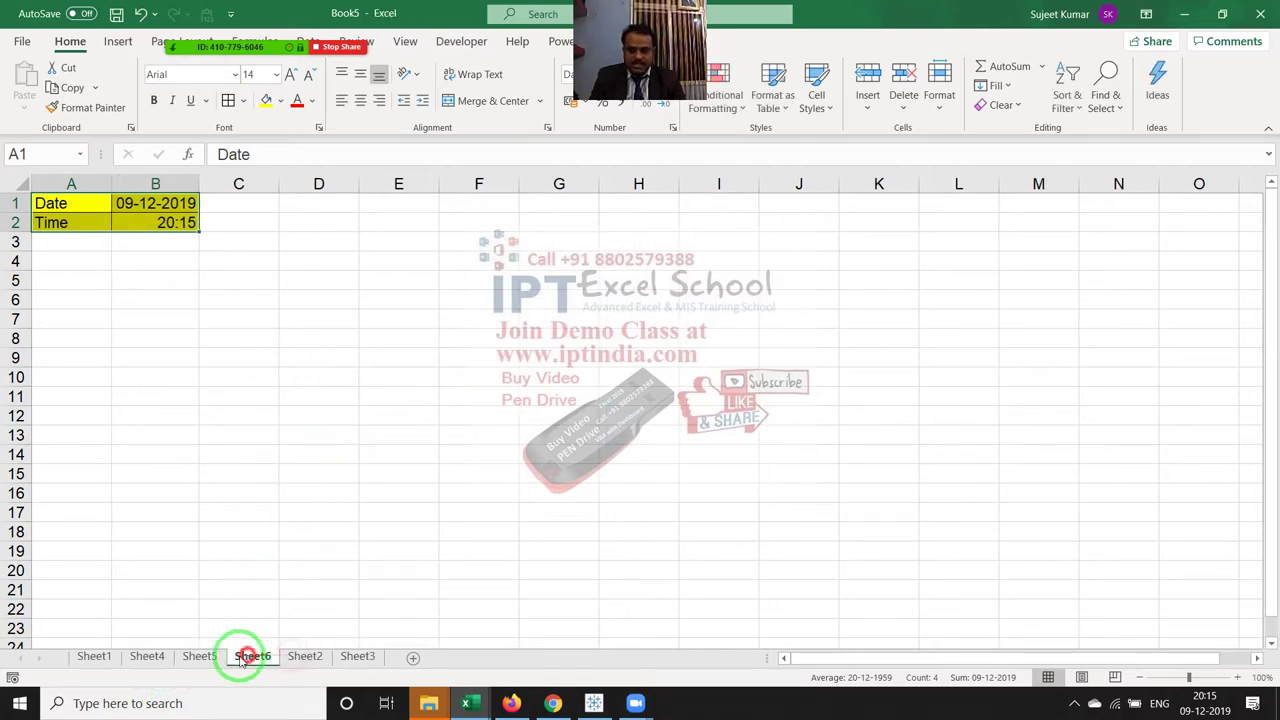
{"action": "left_click", "coordinate": [199, 656]}
{"action": "left_click", "coordinate": [147, 656]}
{"action": "left_click", "coordinate": [94, 656]}
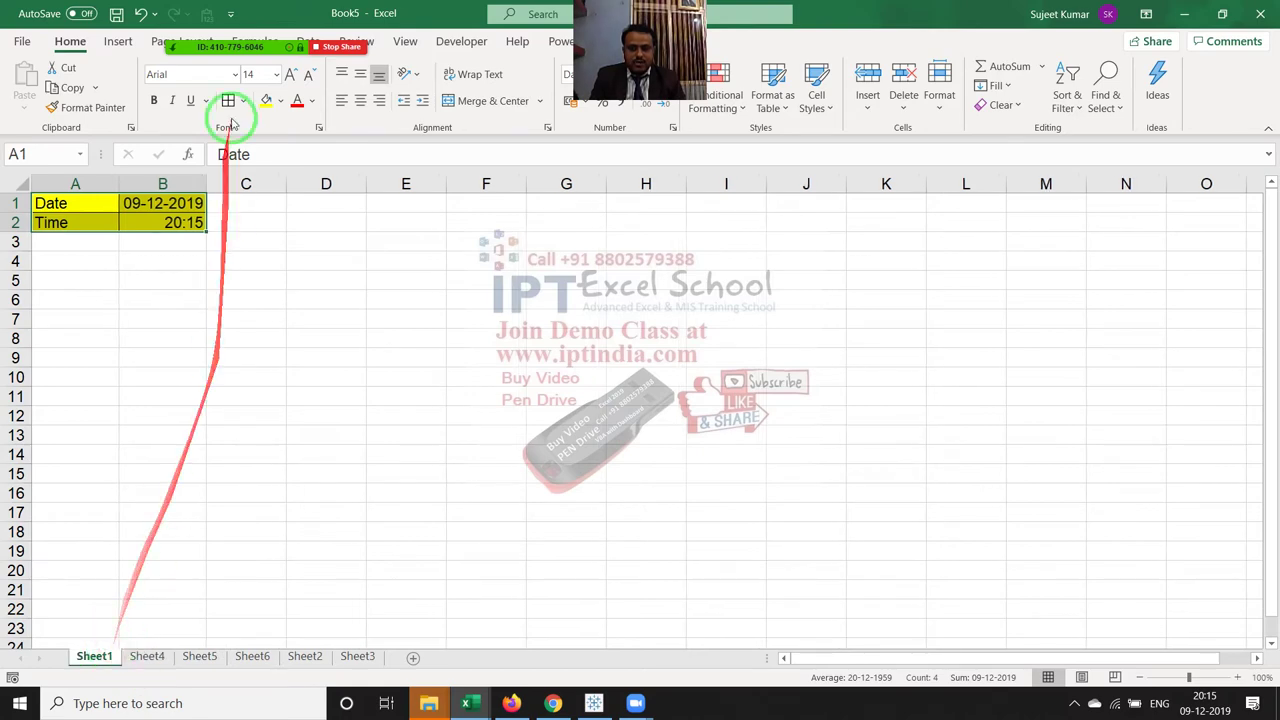
{"action": "left_click", "coordinate": [213, 264]}
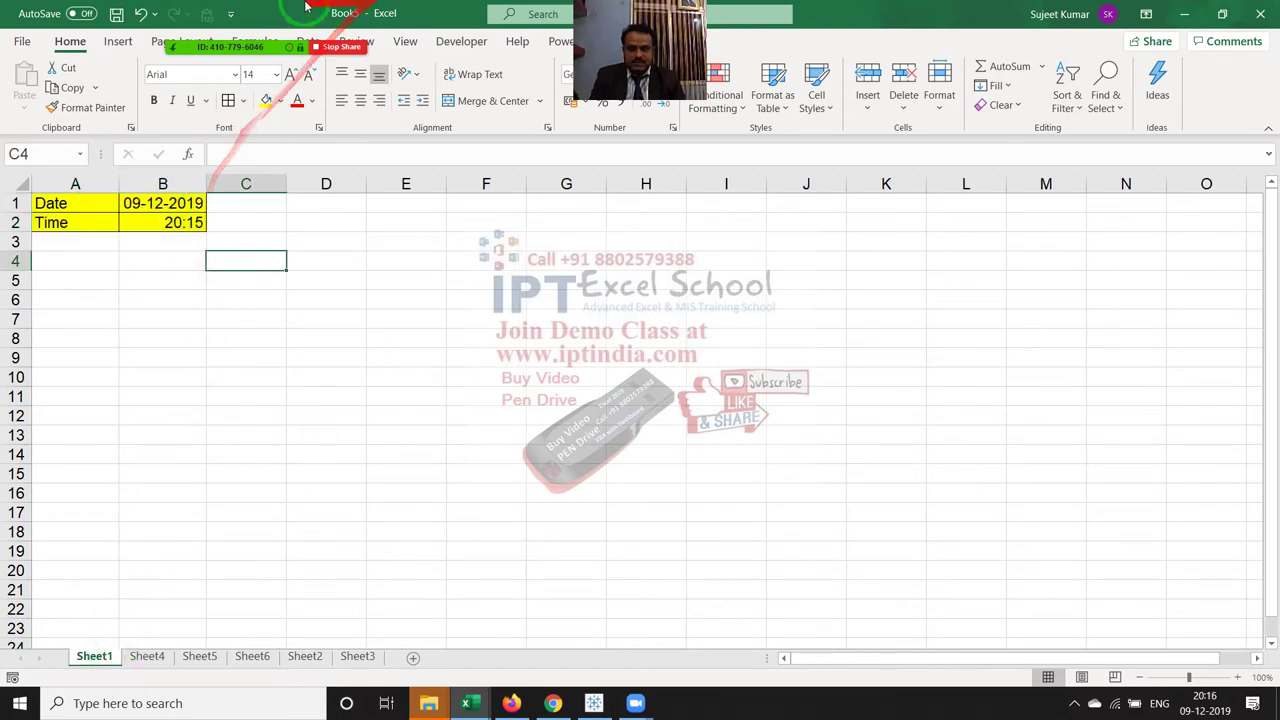
{"action": "left_click", "coordinate": [209, 36]}
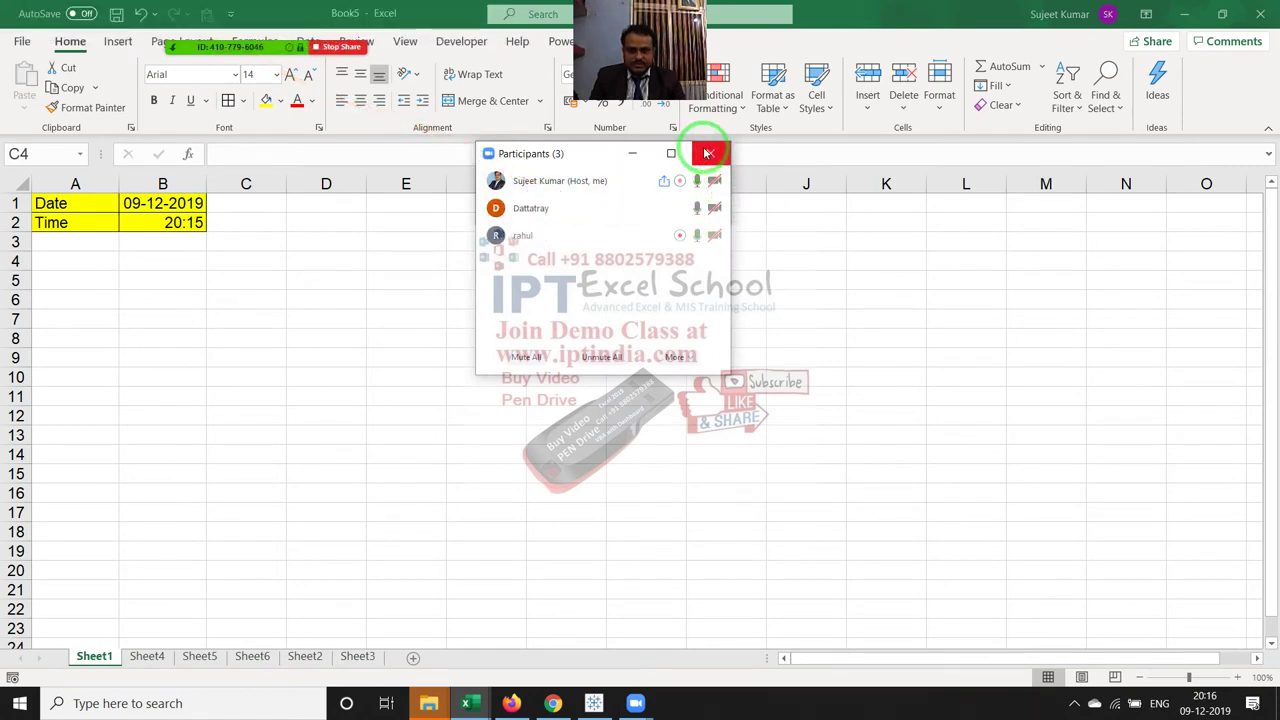
- Dismiss a participant's options menu and close Zoom's Participants panel
{"action": "left_click", "coordinate": [700, 208]}
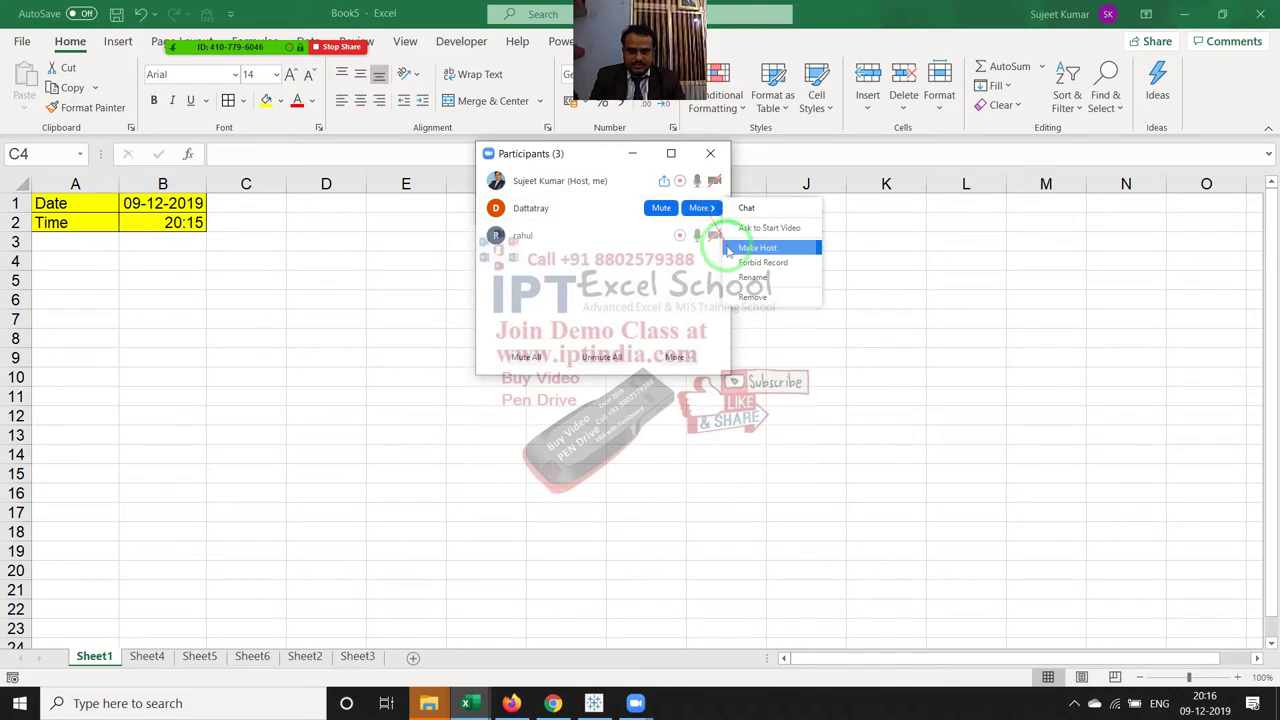
{"action": "left_click", "coordinate": [657, 300]}
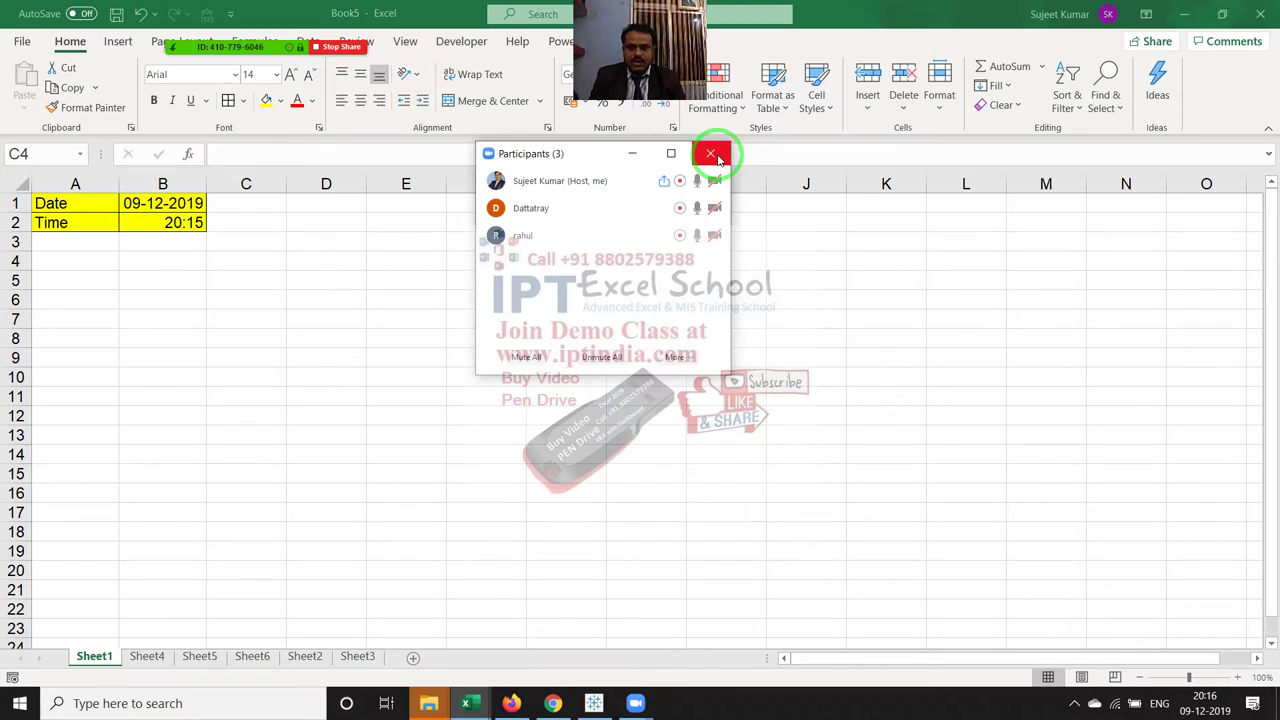
{"action": "left_click", "coordinate": [711, 154]}
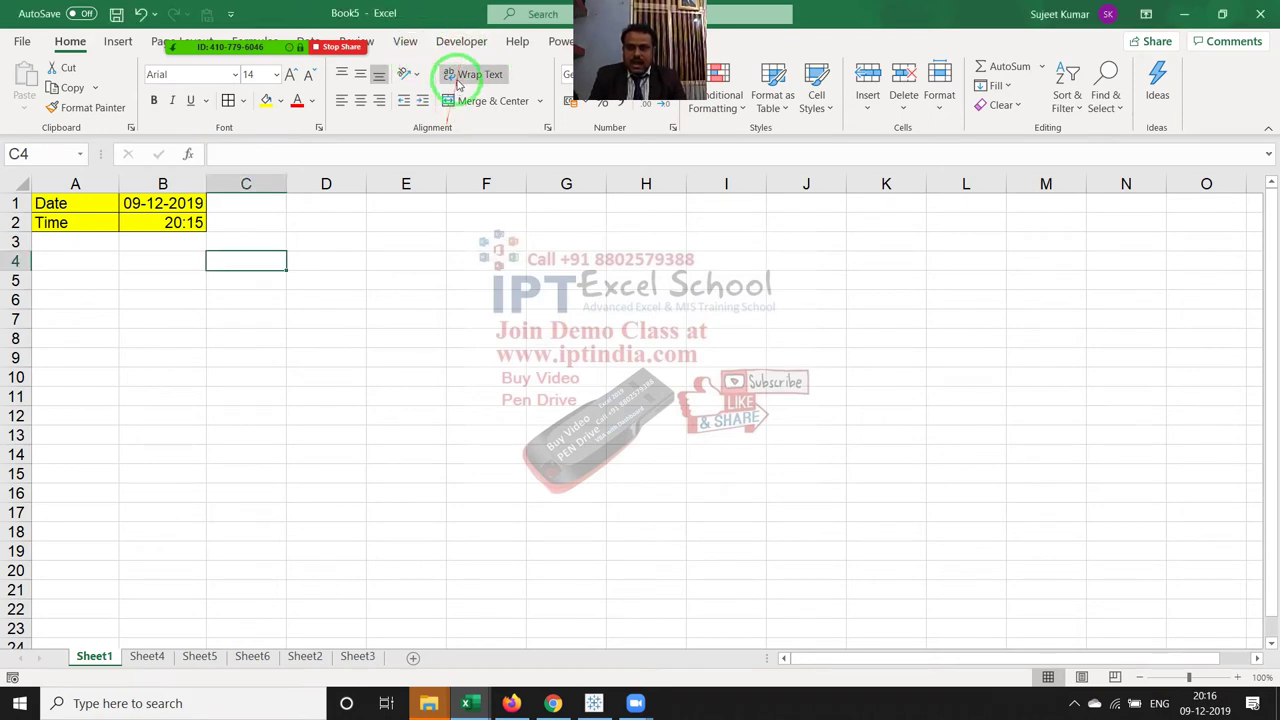
- Delete columns A through C, removing the Date and Time entries
{"action": "left_click", "coordinate": [461, 41]}
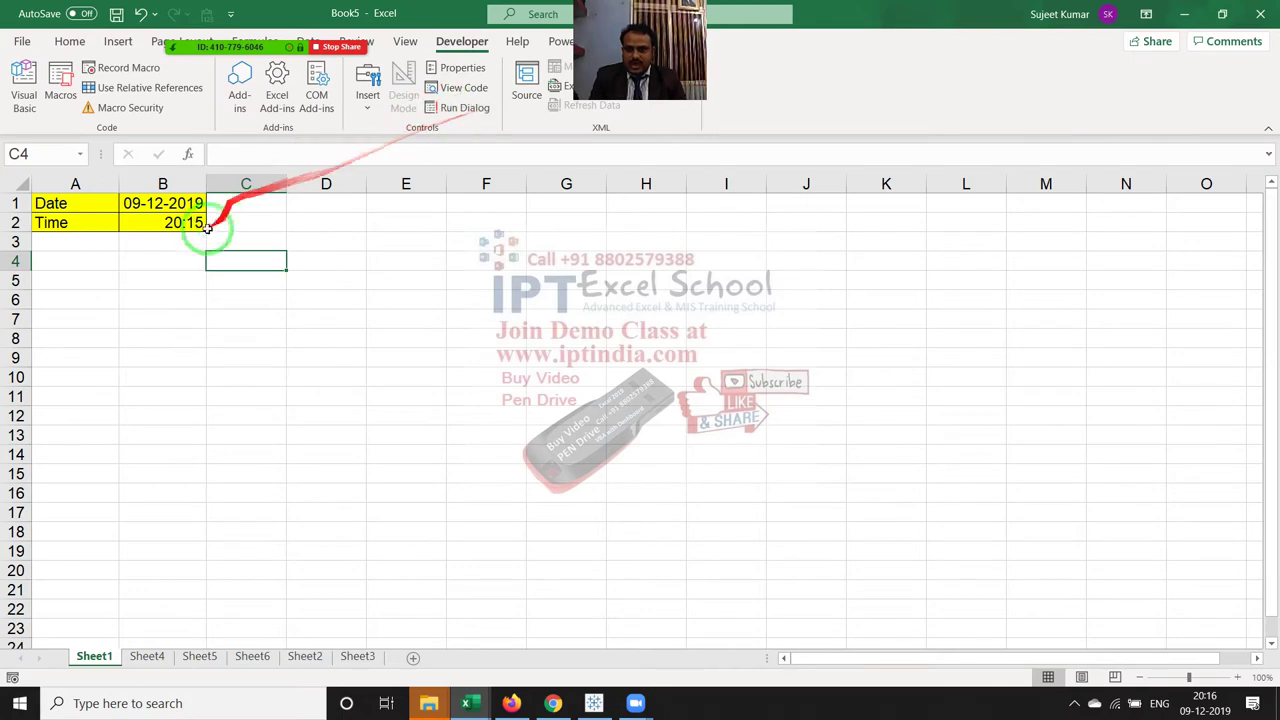
{"action": "left_click", "coordinate": [165, 241]}
{"action": "left_click", "coordinate": [170, 222]}
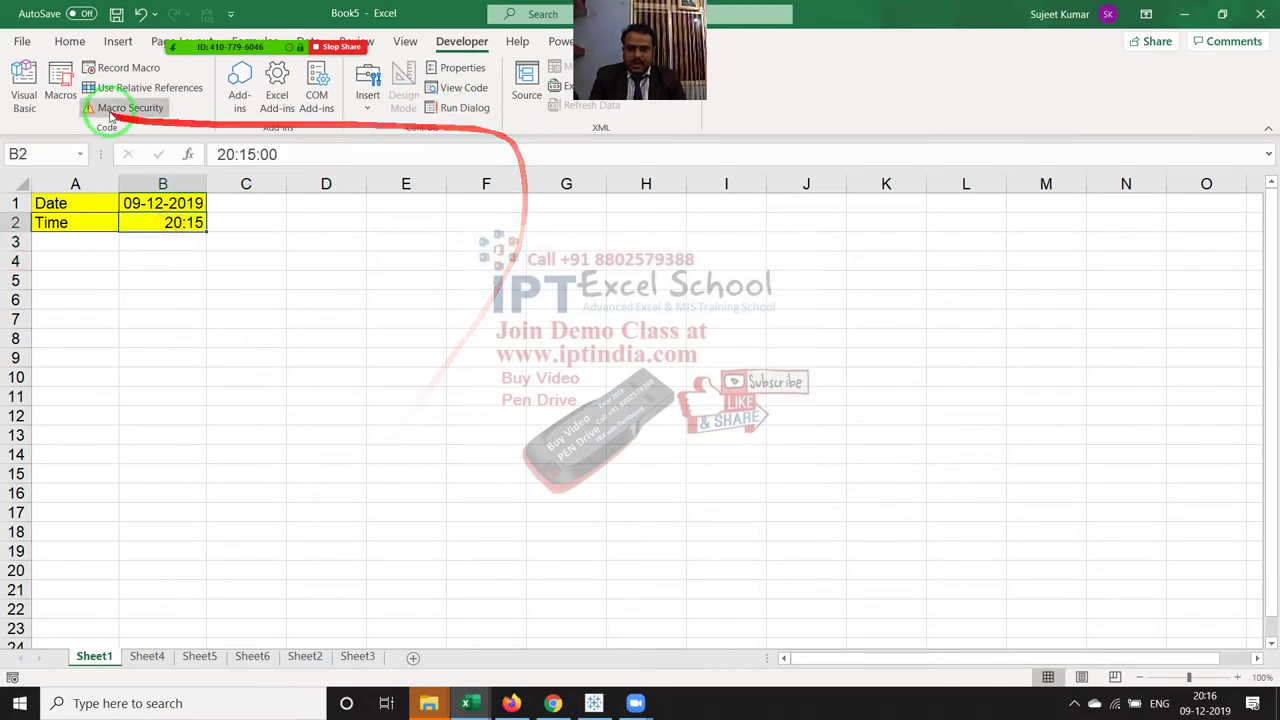
{"action": "left_click", "coordinate": [70, 41]}
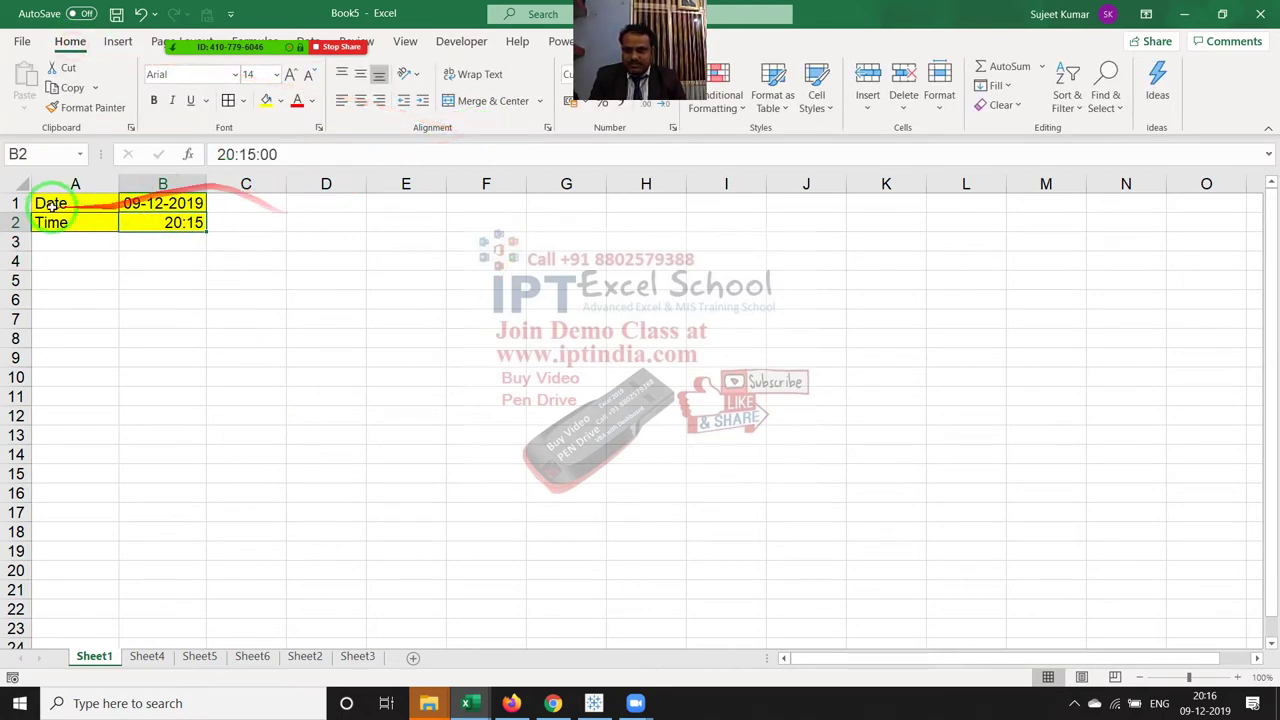
{"action": "left_click_drag", "start_coordinate": [65, 184], "coordinate": [241, 189]}
{"action": "key", "text": "ctrl+minus"}
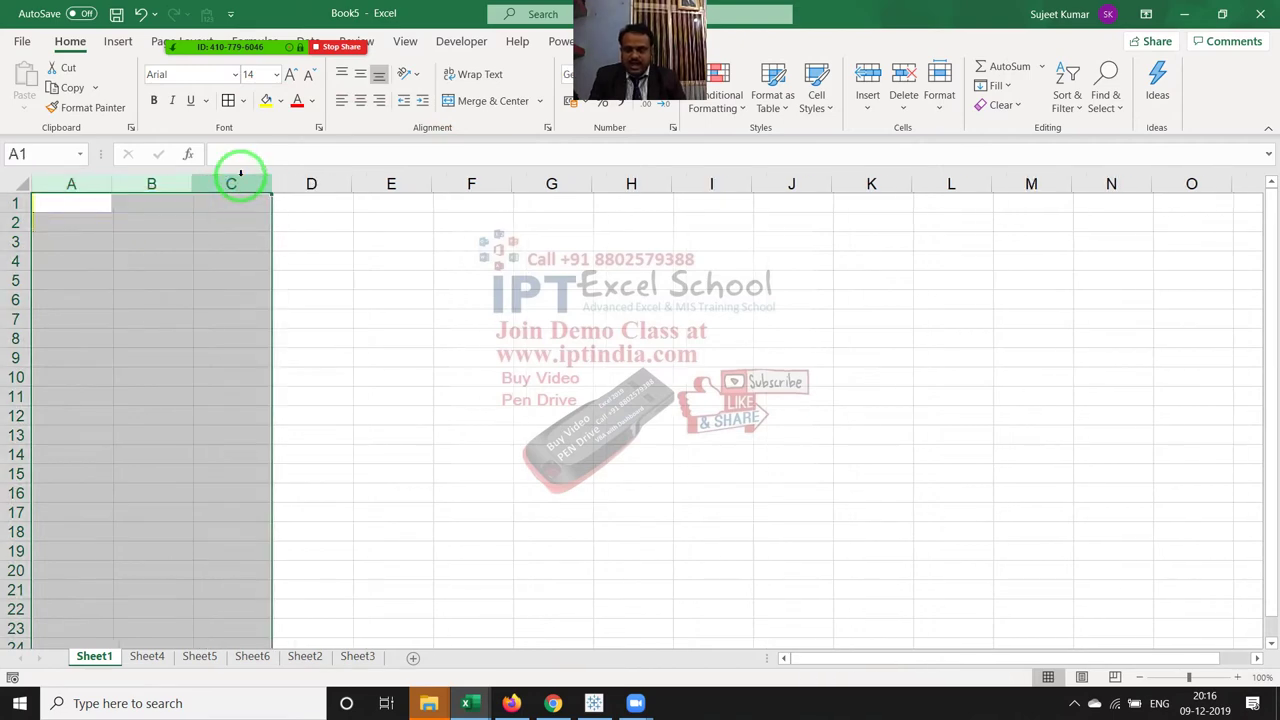
- Enter 1 and 2 in A1:A2, try a drag fill down column A, then undo it
{"action": "left_click", "coordinate": [85, 202]}
{"action": "type", "text": "1"}
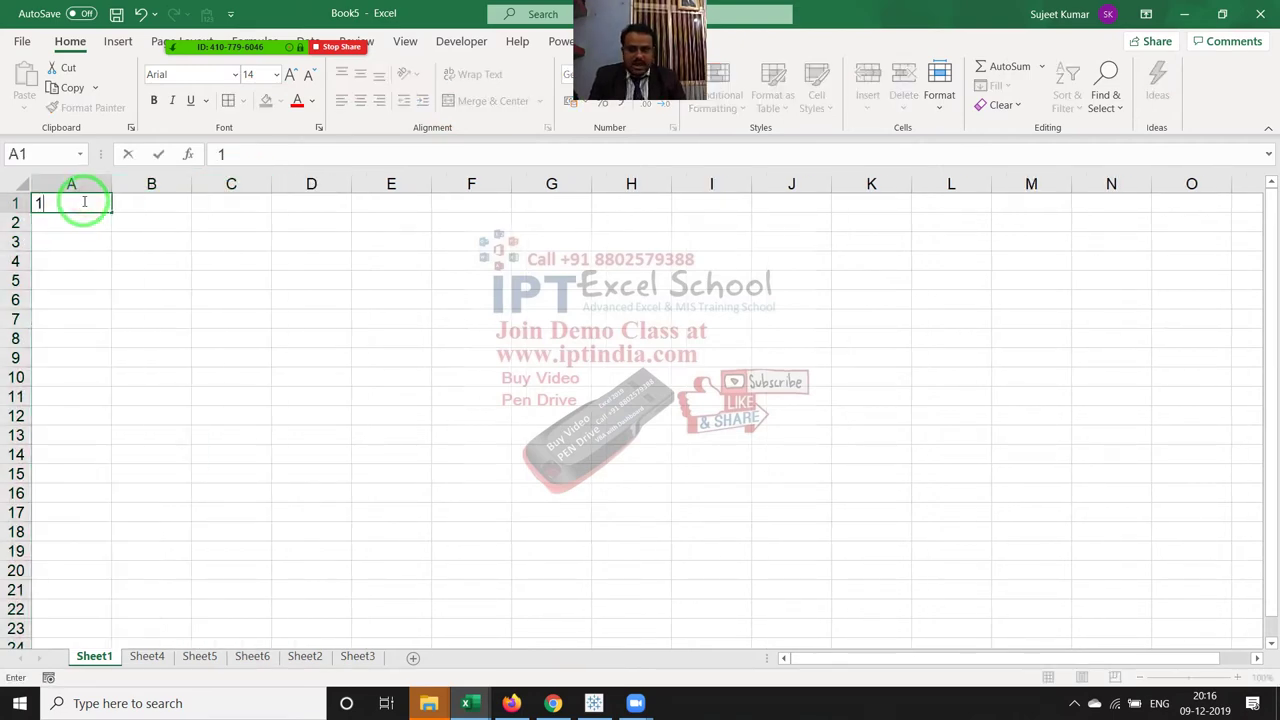
{"action": "key", "text": "Return"}
{"action": "type", "text": "2"}
{"action": "key", "text": "Return"}
{"action": "left_click_drag", "start_coordinate": [84, 202], "coordinate": [118, 541]}
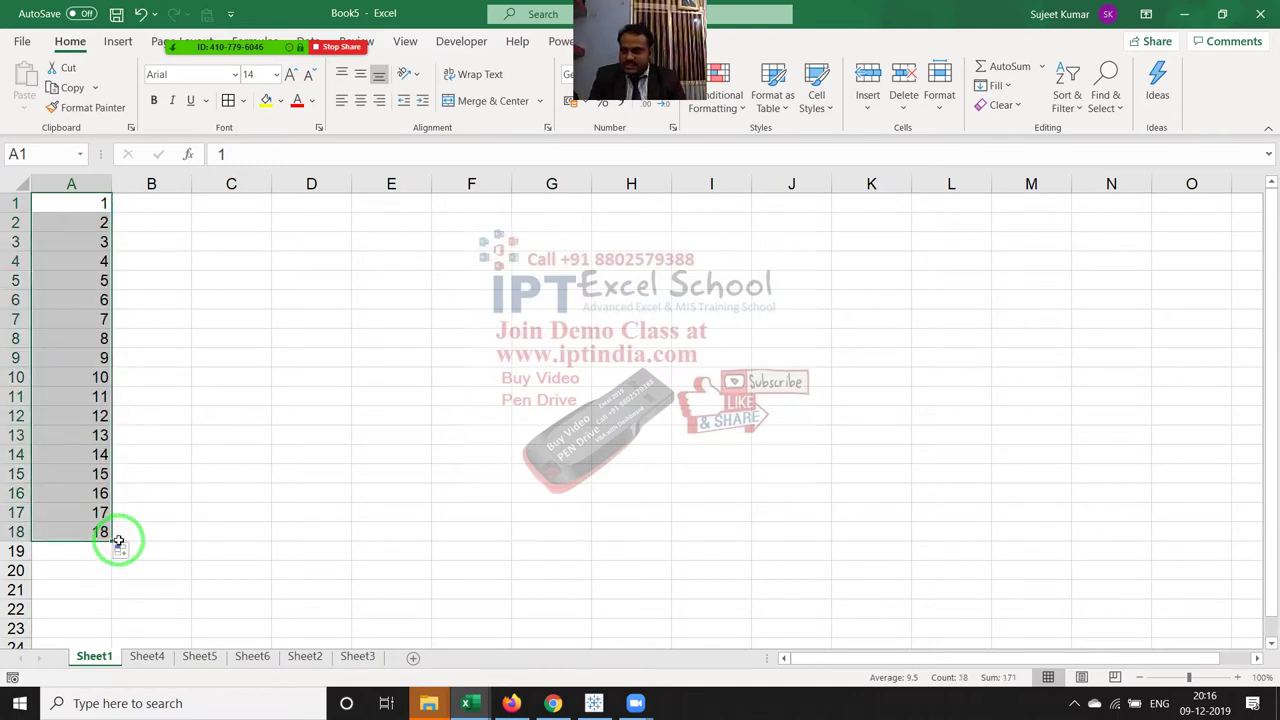
{"action": "key", "text": "ctrl+z"}
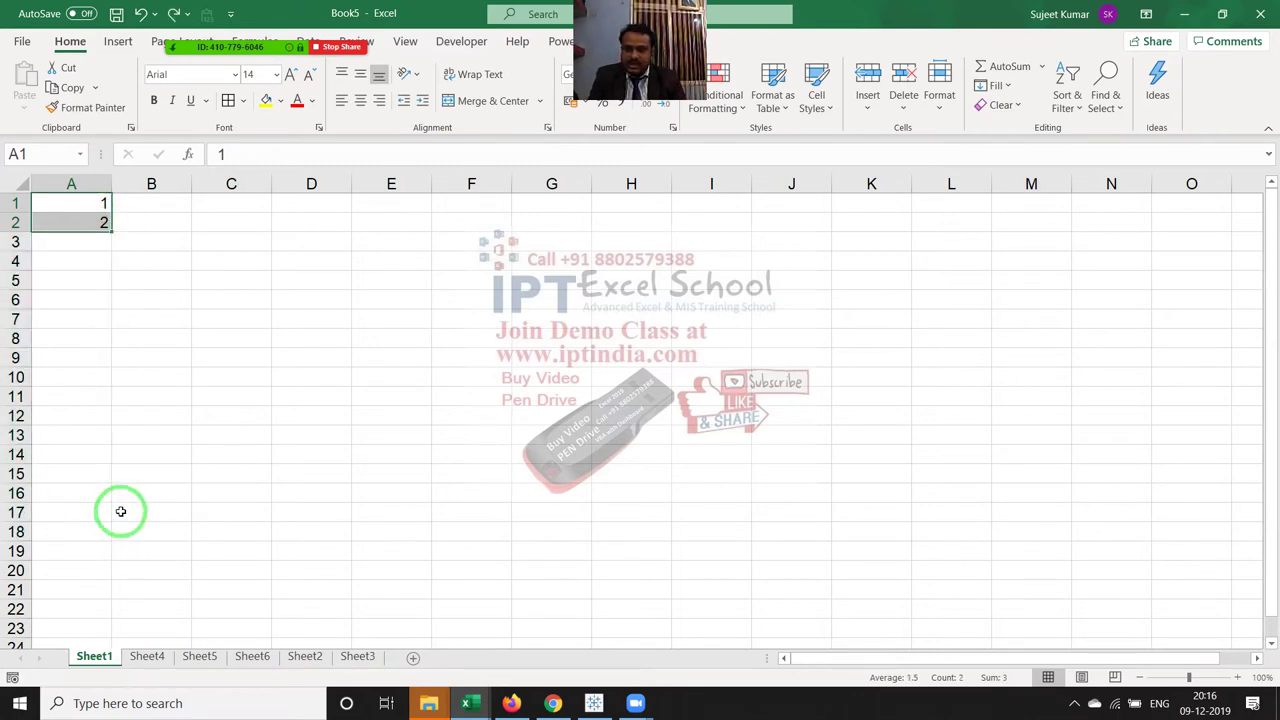
{"action": "left_click", "coordinate": [100, 220]}
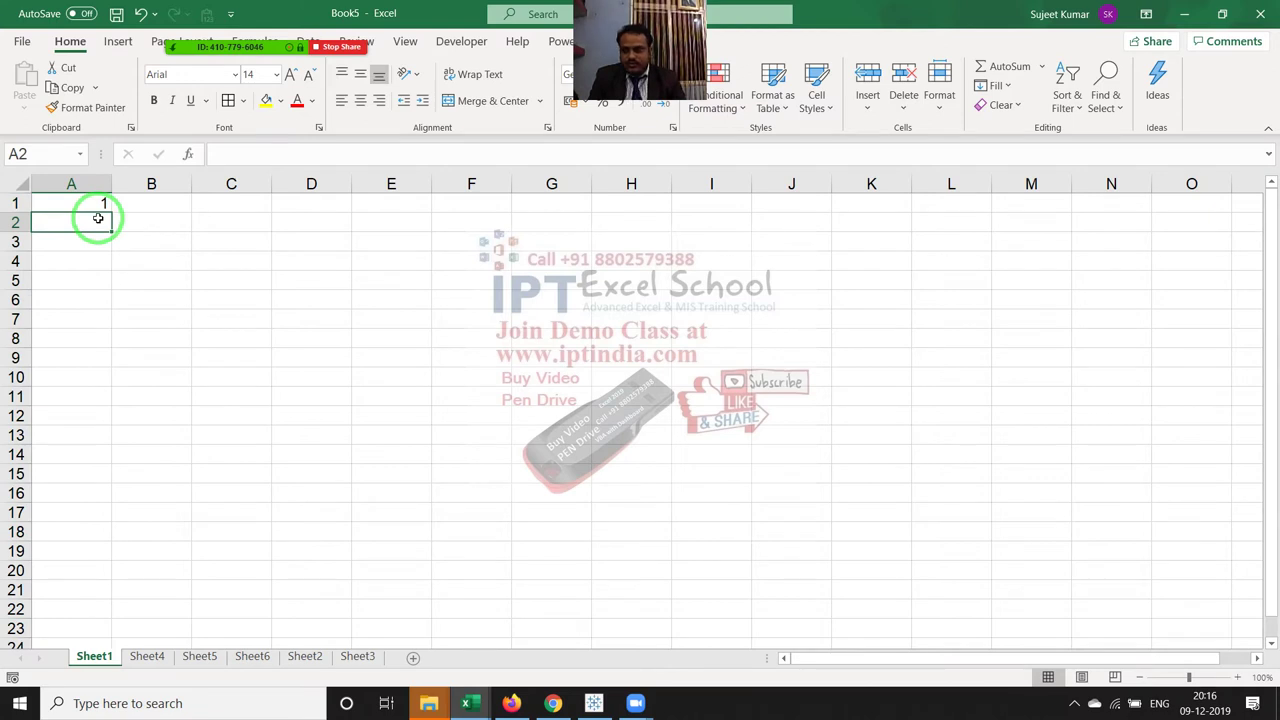
- Fill A1:A17 with a Linear series from 1 to 17 using Fill > Series
{"action": "left_click_drag", "start_coordinate": [100, 205], "coordinate": [77, 512]}
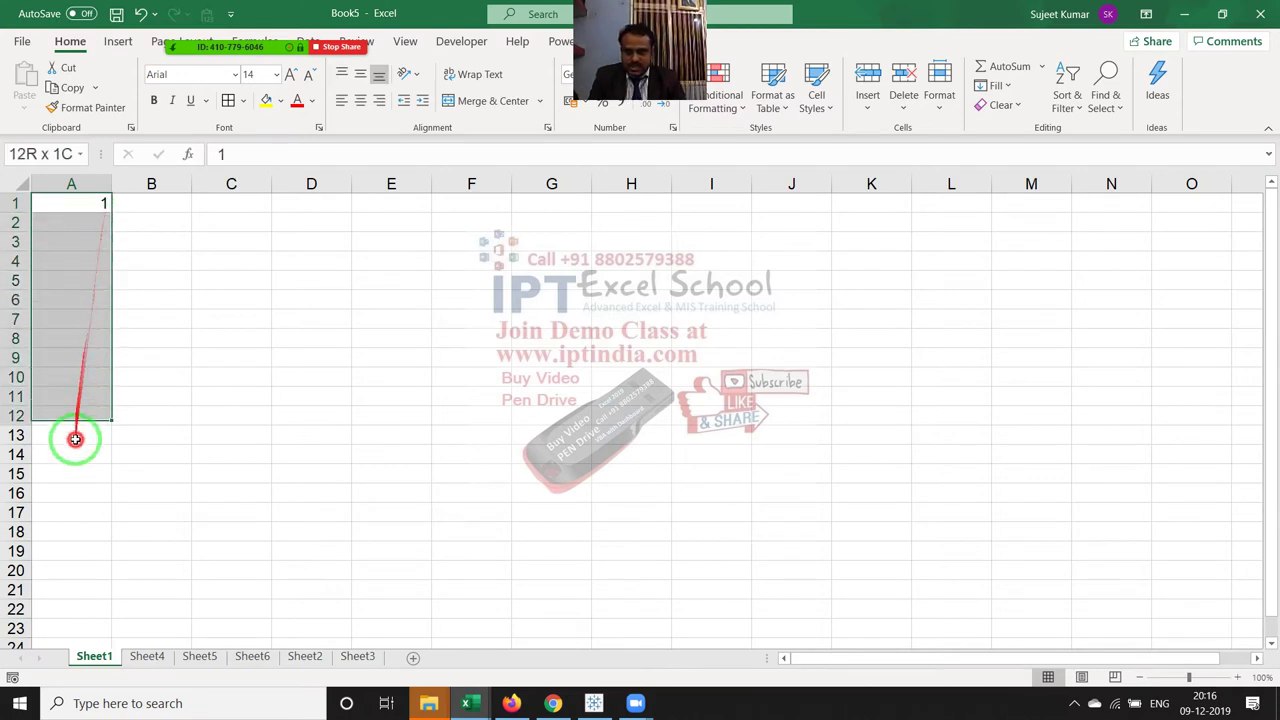
{"action": "left_click", "coordinate": [998, 87]}
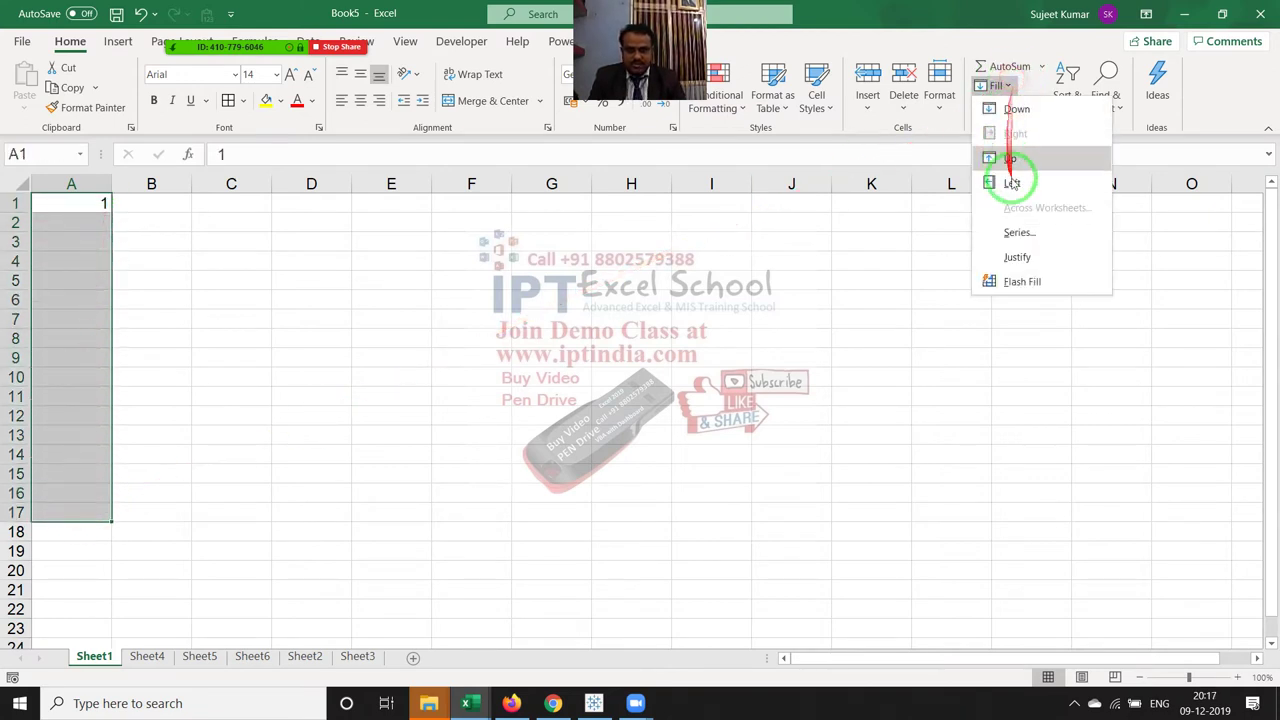
{"action": "left_click", "coordinate": [1025, 232]}
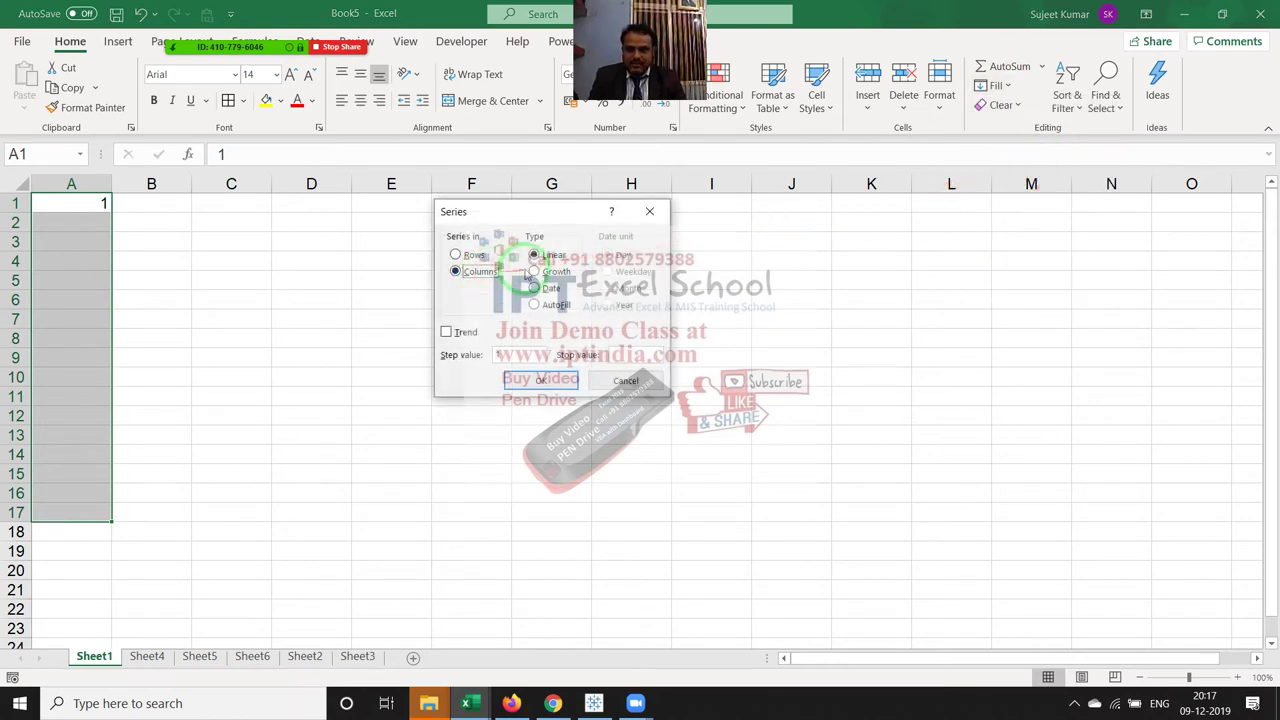
{"action": "left_click", "coordinate": [540, 258]}
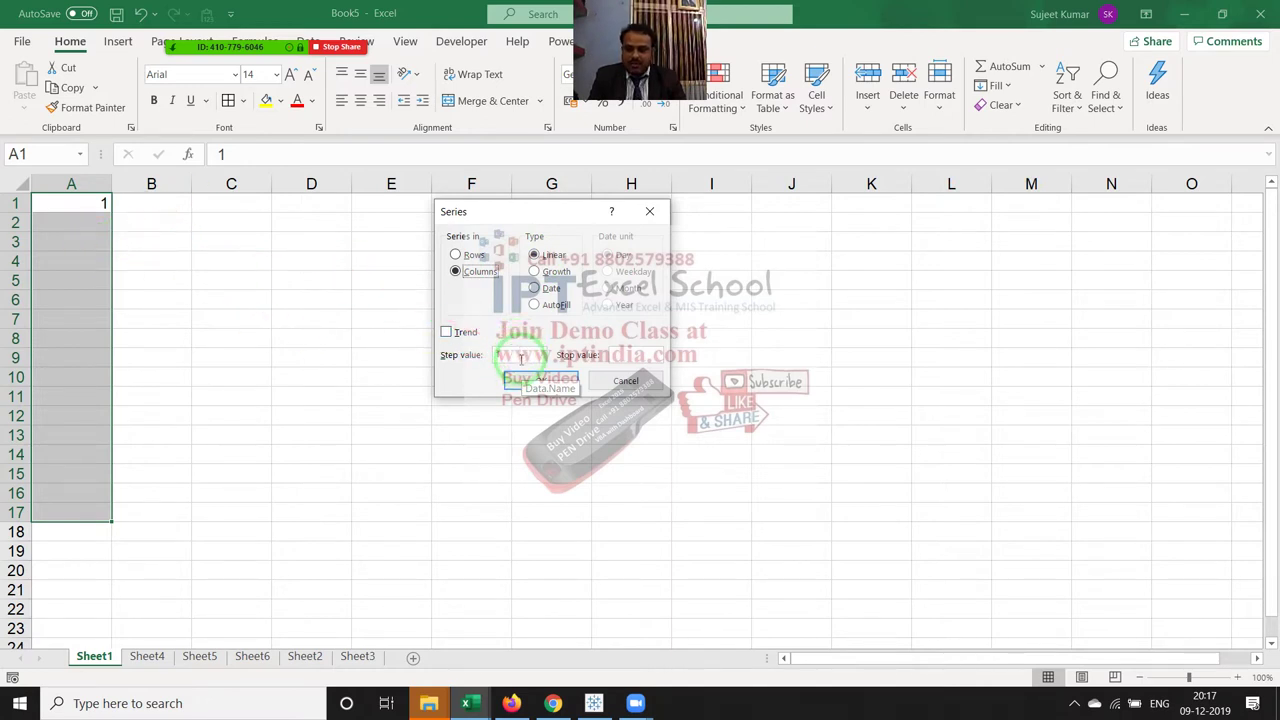
{"action": "left_click", "coordinate": [628, 358]}
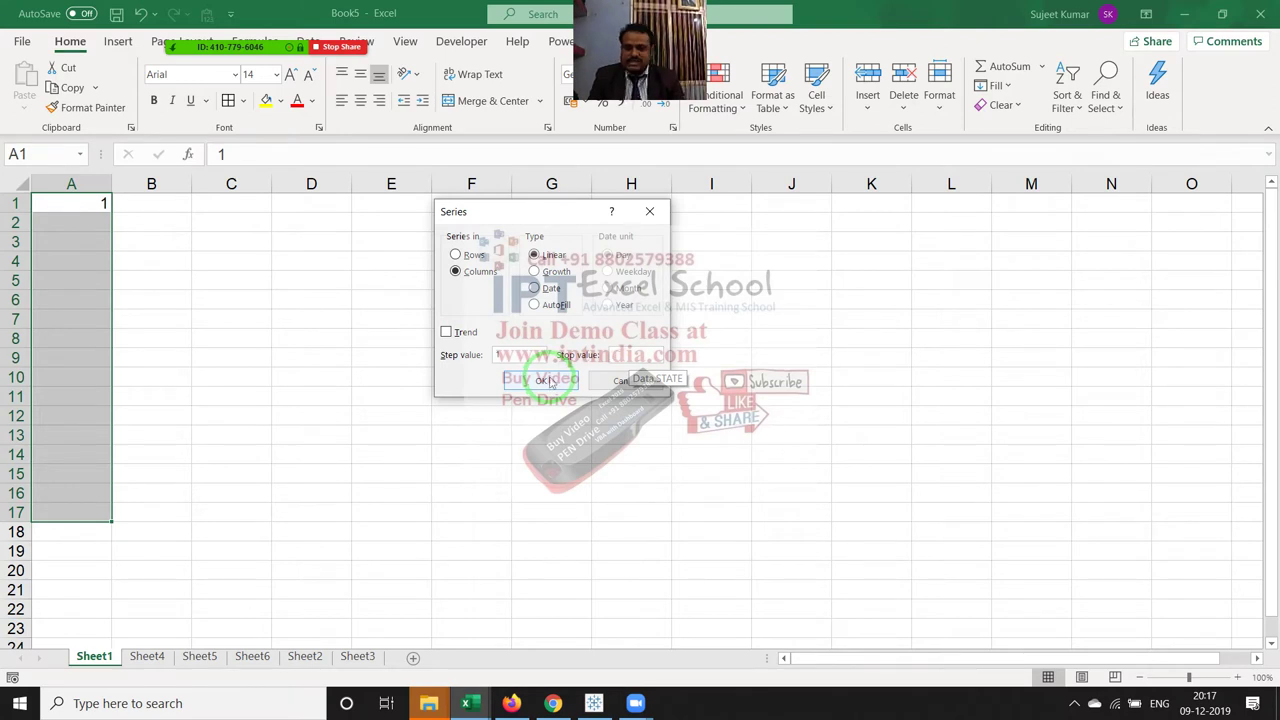
{"action": "left_click", "coordinate": [549, 382]}
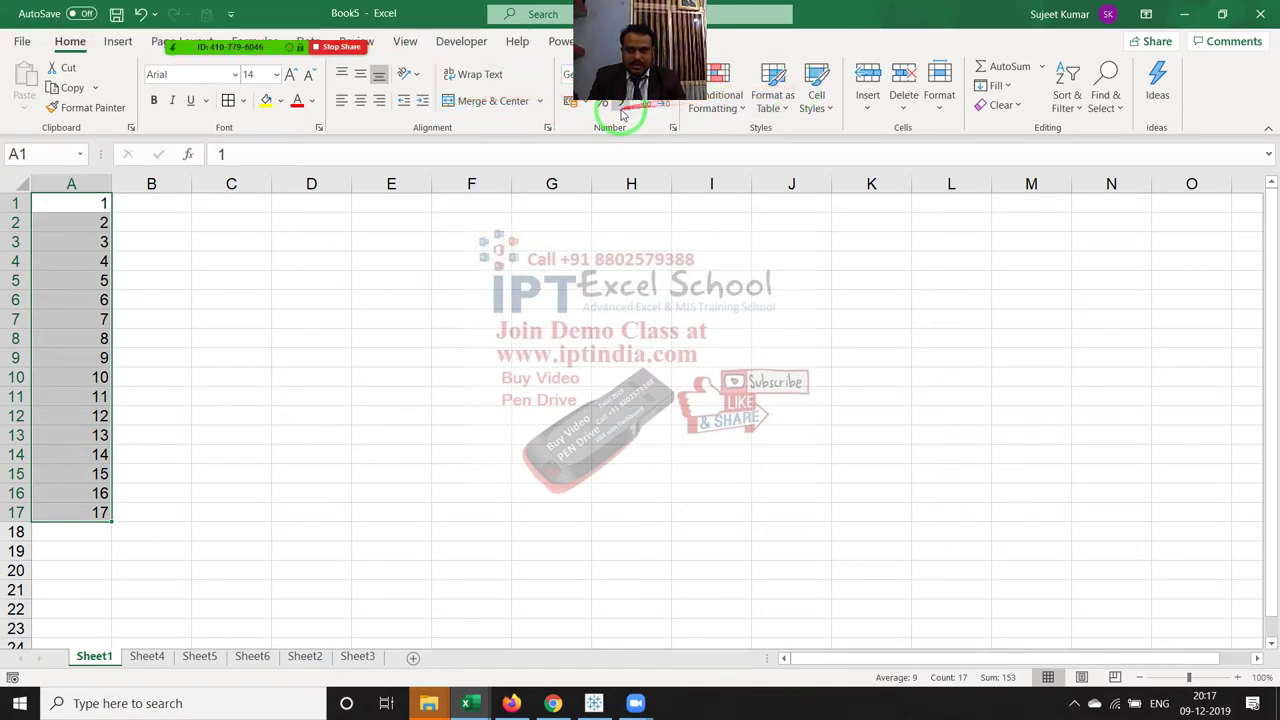
- Make A1:A17 a Growth series with step value 2, doubling from 1 to 65536
{"action": "left_click", "coordinate": [1000, 85]}
{"action": "left_click", "coordinate": [1040, 236]}
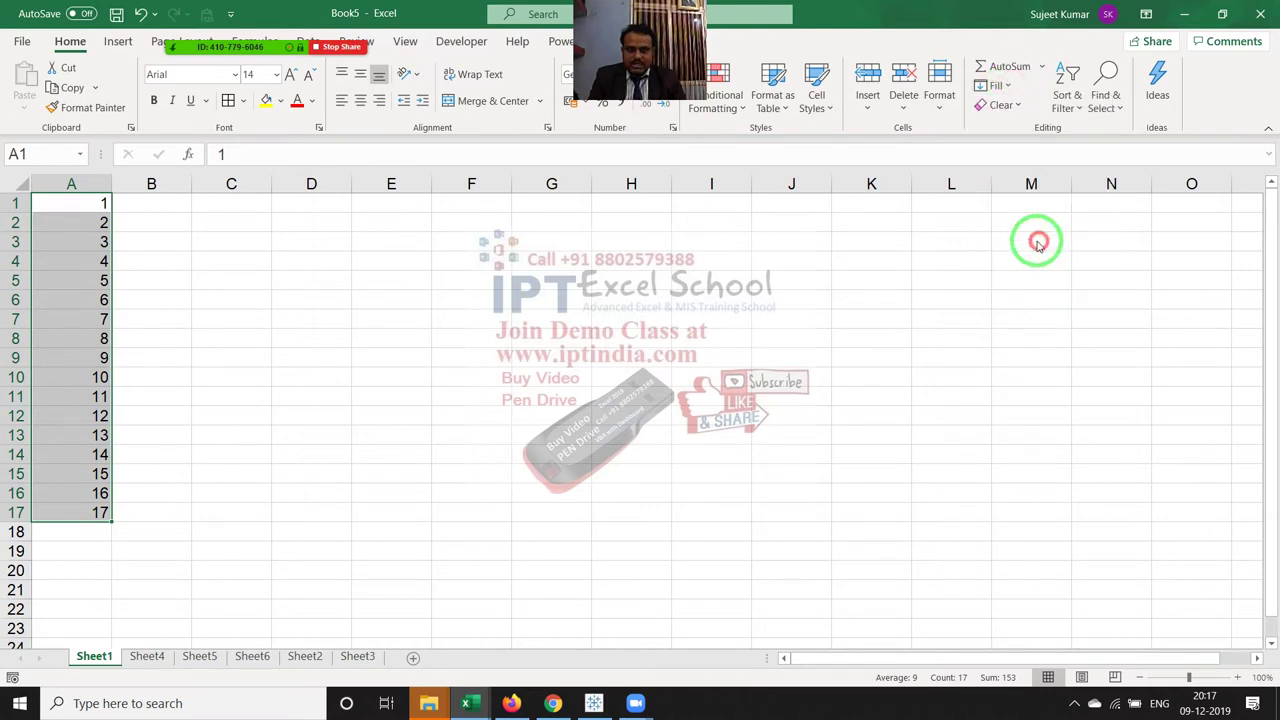
{"action": "left_click_drag", "start_coordinate": [517, 285], "coordinate": [542, 285]}
{"action": "left_click", "coordinate": [546, 274]}
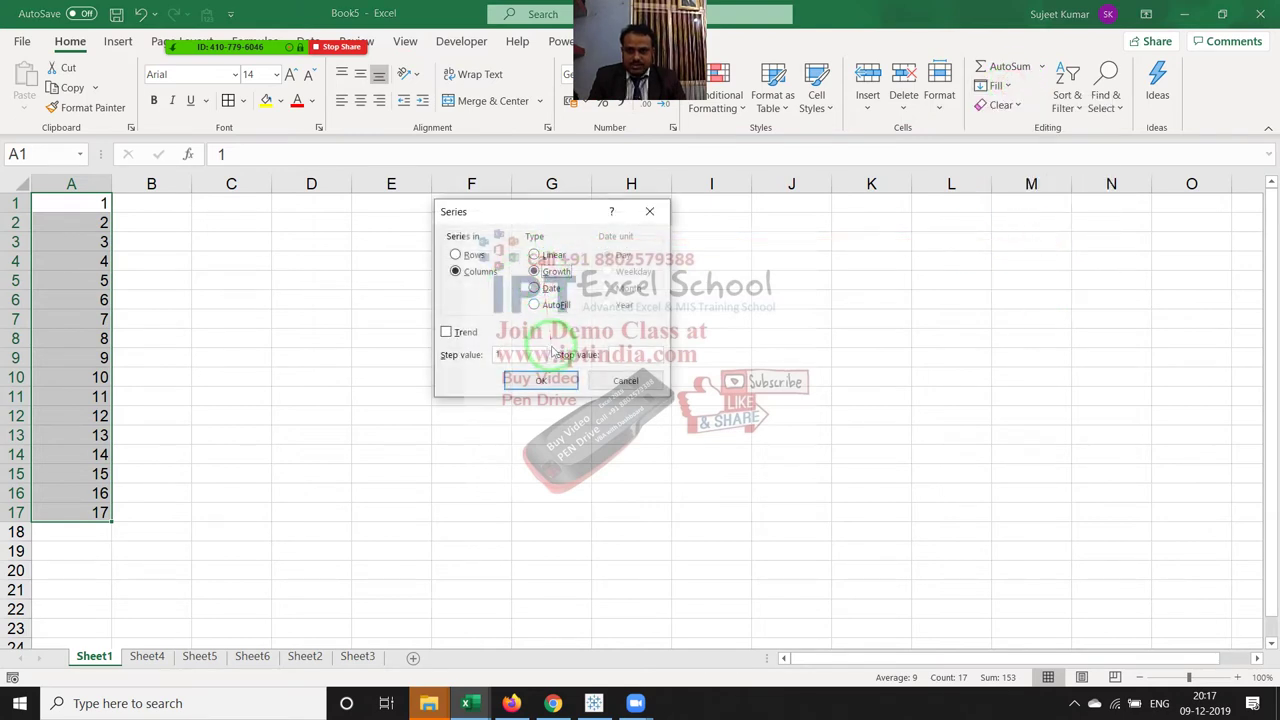
{"action": "left_click", "coordinate": [448, 358]}
{"action": "type", "text": "2"}
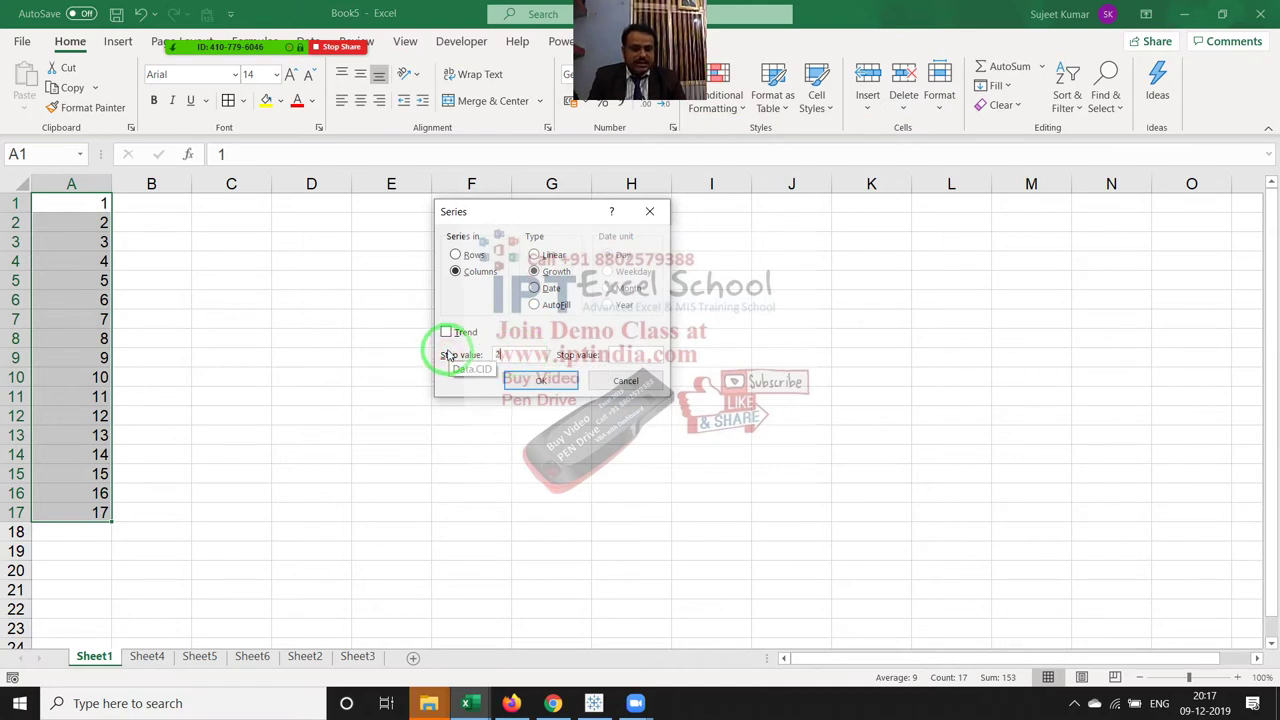
{"action": "mouse_move", "coordinate": [445, 362]}
{"action": "left_mouse_down"}
{"action": "mouse_move", "coordinate": [57, 205]}
{"action": "mouse_move", "coordinate": [514, 328]}
{"action": "left_mouse_up"}
{"action": "left_click", "coordinate": [540, 380]}
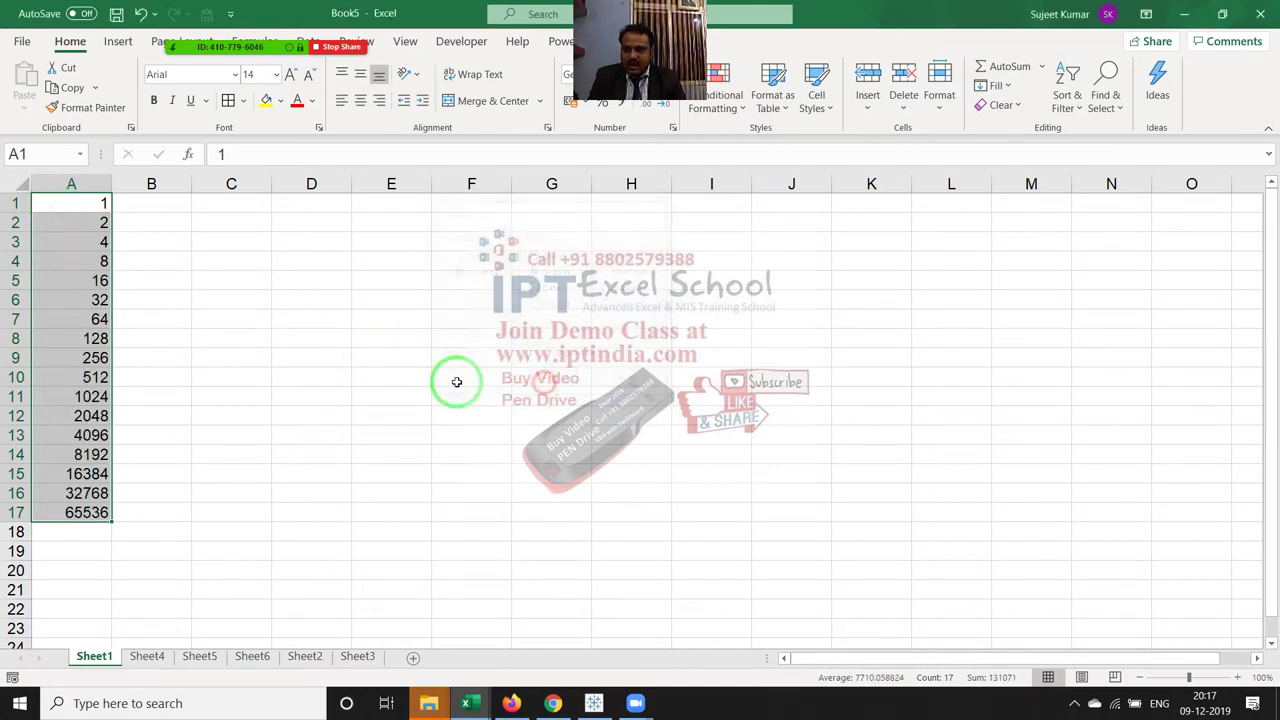
- Open the Sort & Filter and Series options, then close both without making changes
{"action": "left_click_drag", "start_coordinate": [457, 380], "coordinate": [97, 245]}
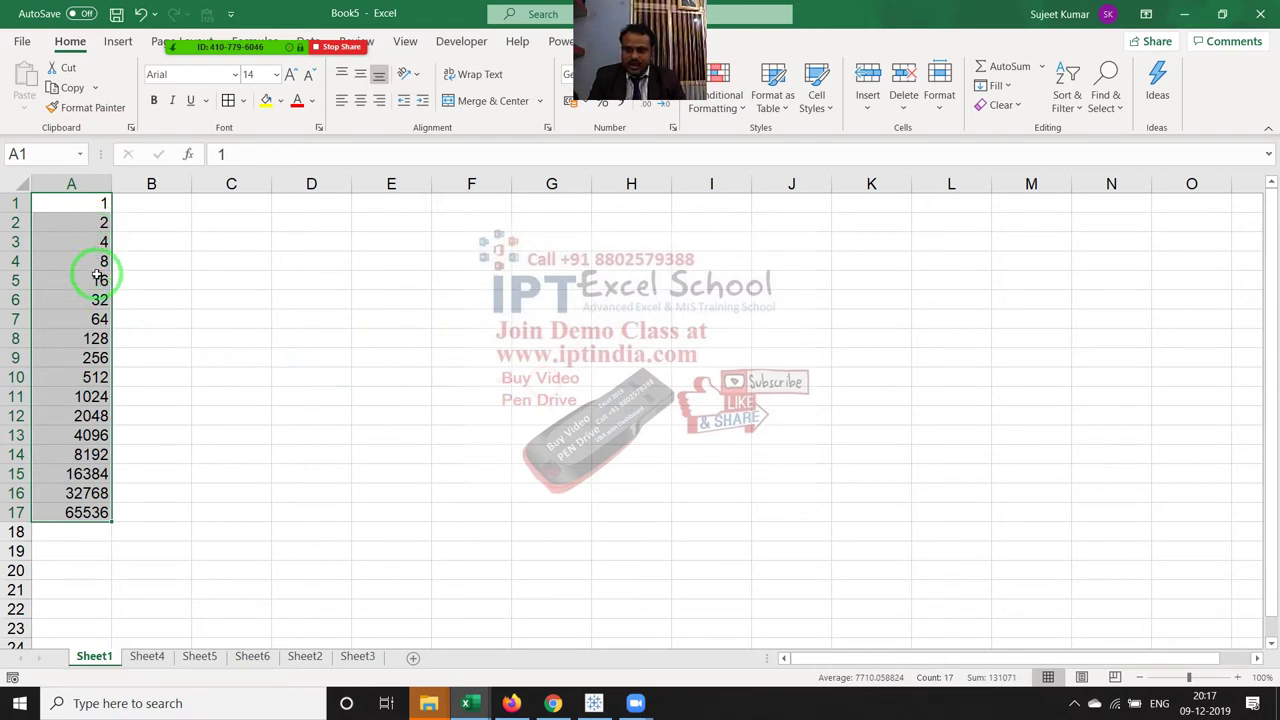
{"action": "left_click_drag", "start_coordinate": [150, 390], "coordinate": [980, 90]}
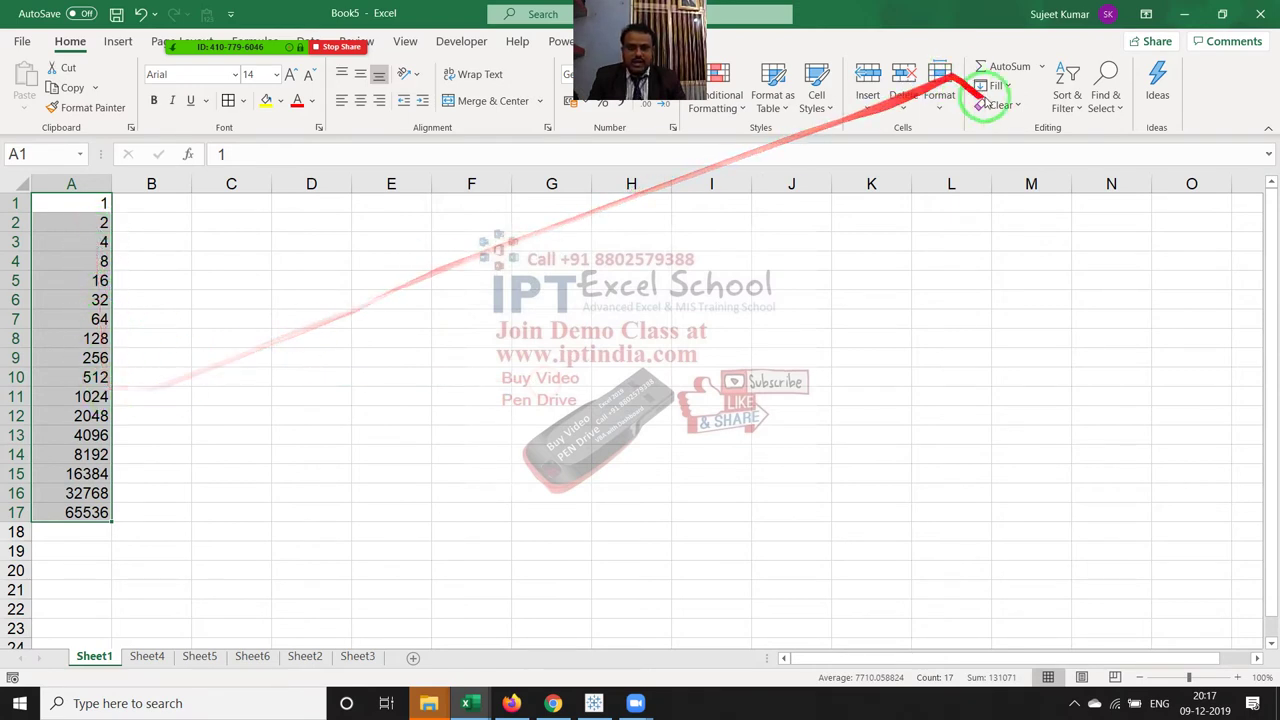
{"action": "left_click", "coordinate": [1068, 108]}
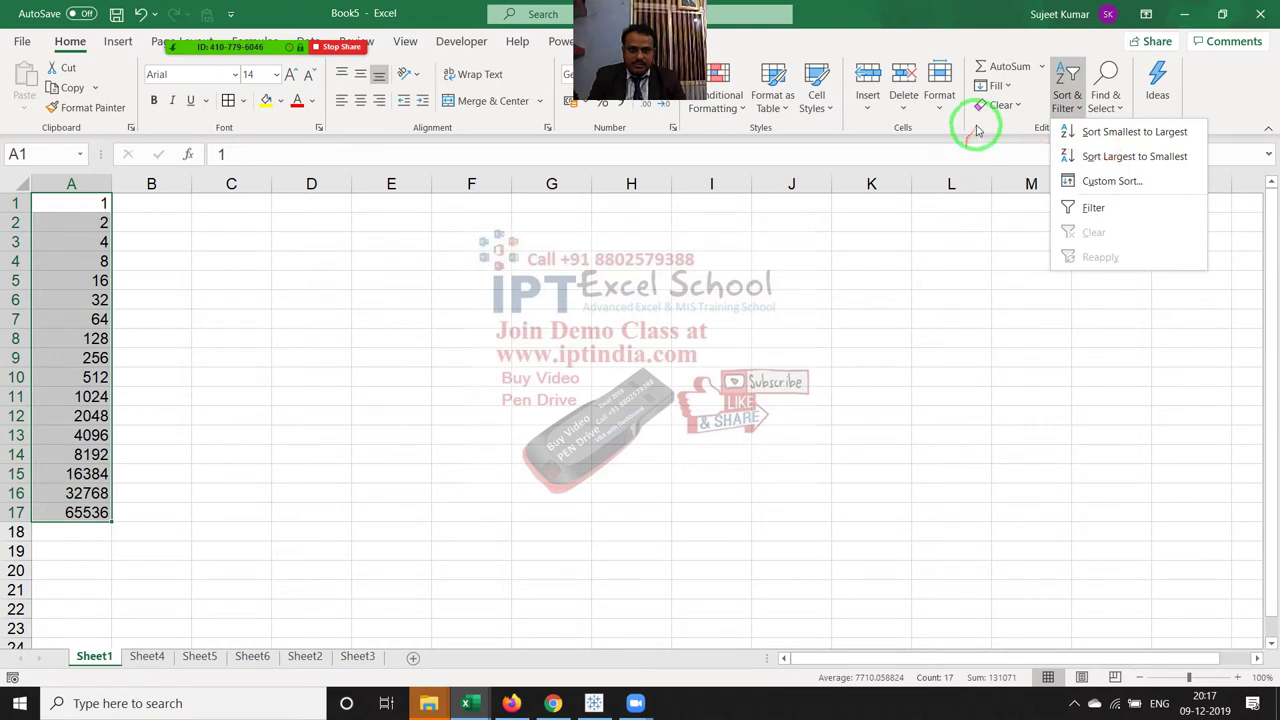
{"action": "left_click", "coordinate": [1066, 100]}
{"action": "left_click", "coordinate": [1018, 88]}
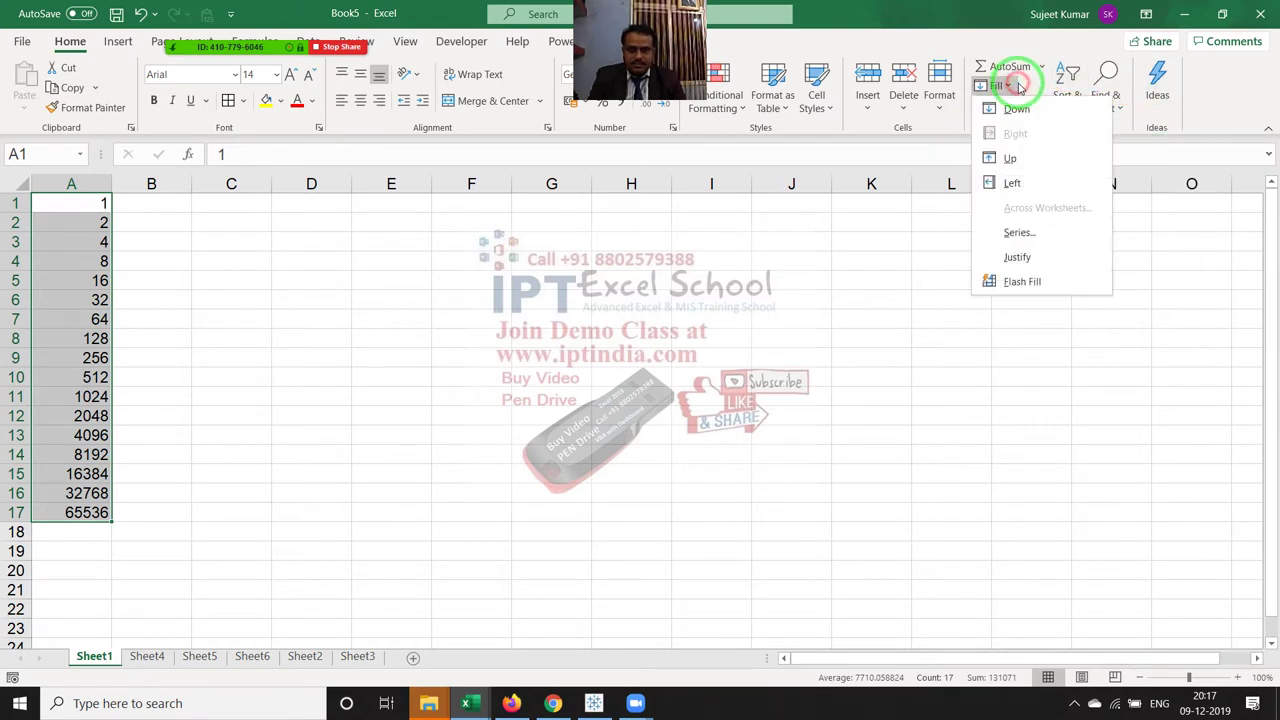
{"action": "left_click", "coordinate": [1047, 233]}
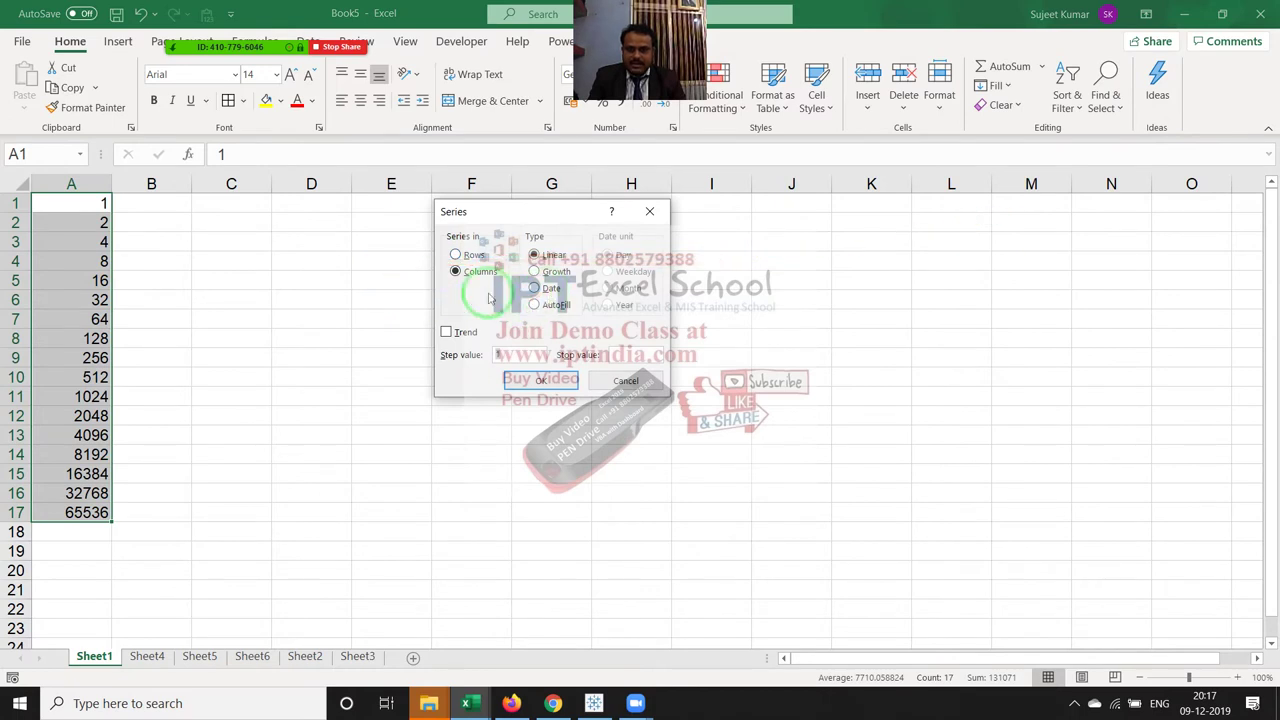
{"action": "key", "text": "Escape"}
- Enter the date 1/12 (01-Dec) in C1, drag it down, then undo that fill
{"action": "left_click", "coordinate": [267, 200]}
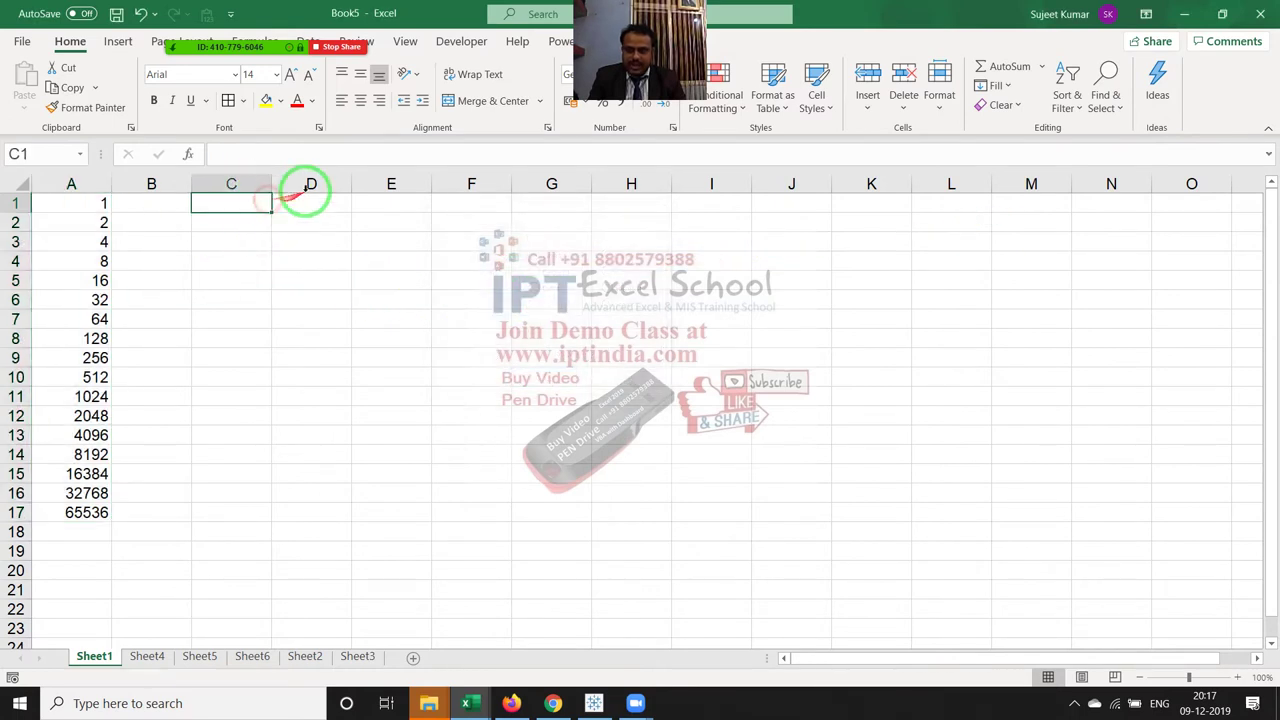
{"action": "type", "text": "1"}
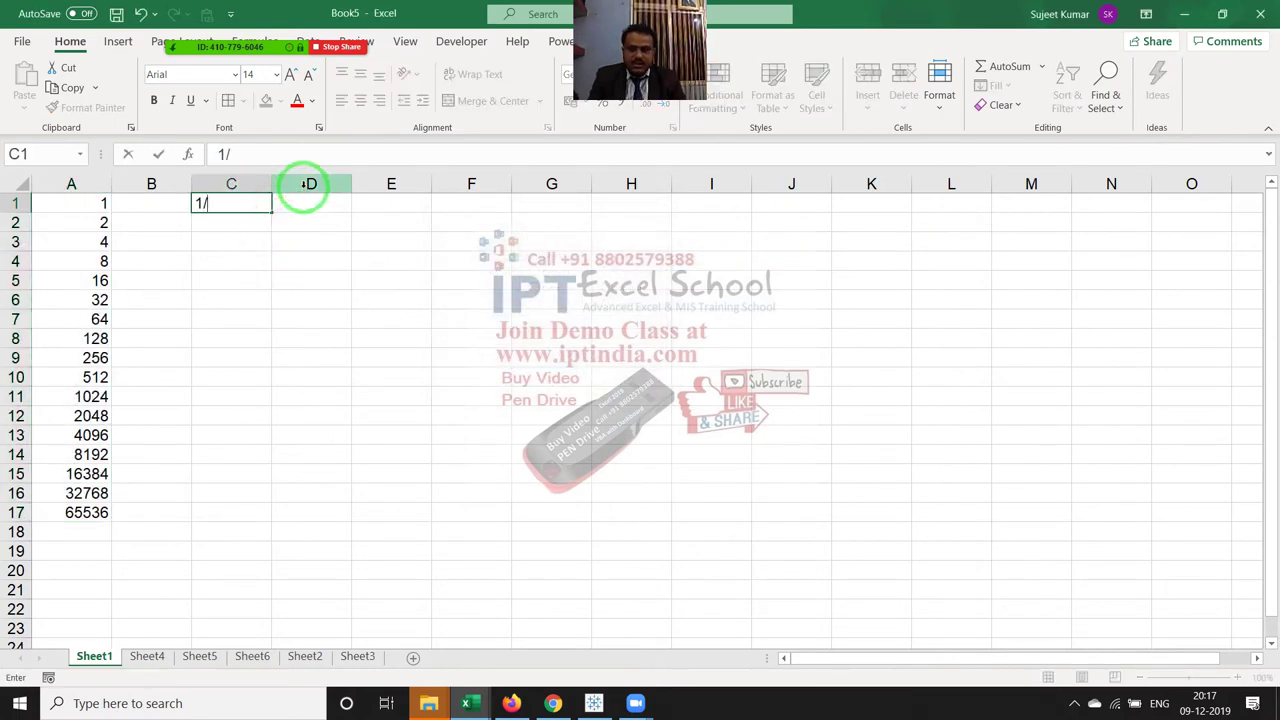
{"action": "type", "text": "/12"}
{"action": "key", "text": "Return"}
{"action": "mouse_move", "coordinate": [260, 203]}
{"action": "left_mouse_down"}
{"action": "mouse_move", "coordinate": [239, 454]}
{"action": "mouse_move", "coordinate": [257, 216]}
{"action": "mouse_move", "coordinate": [275, 439]}
{"action": "left_mouse_up"}
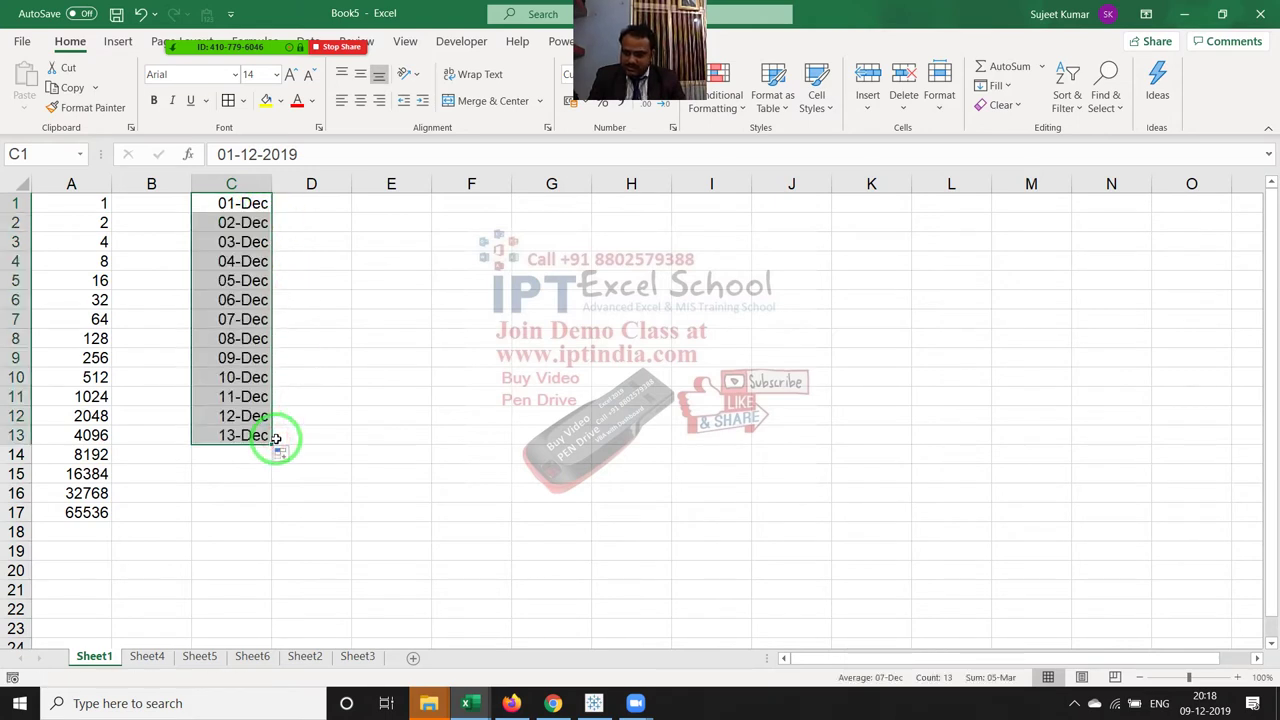
{"action": "key", "text": "ctrl+z"}
- Fill C1:C17 with a Weekday date series starting 01-Dec, skipping weekends
{"action": "left_click", "coordinate": [221, 505], "text": "shift"}
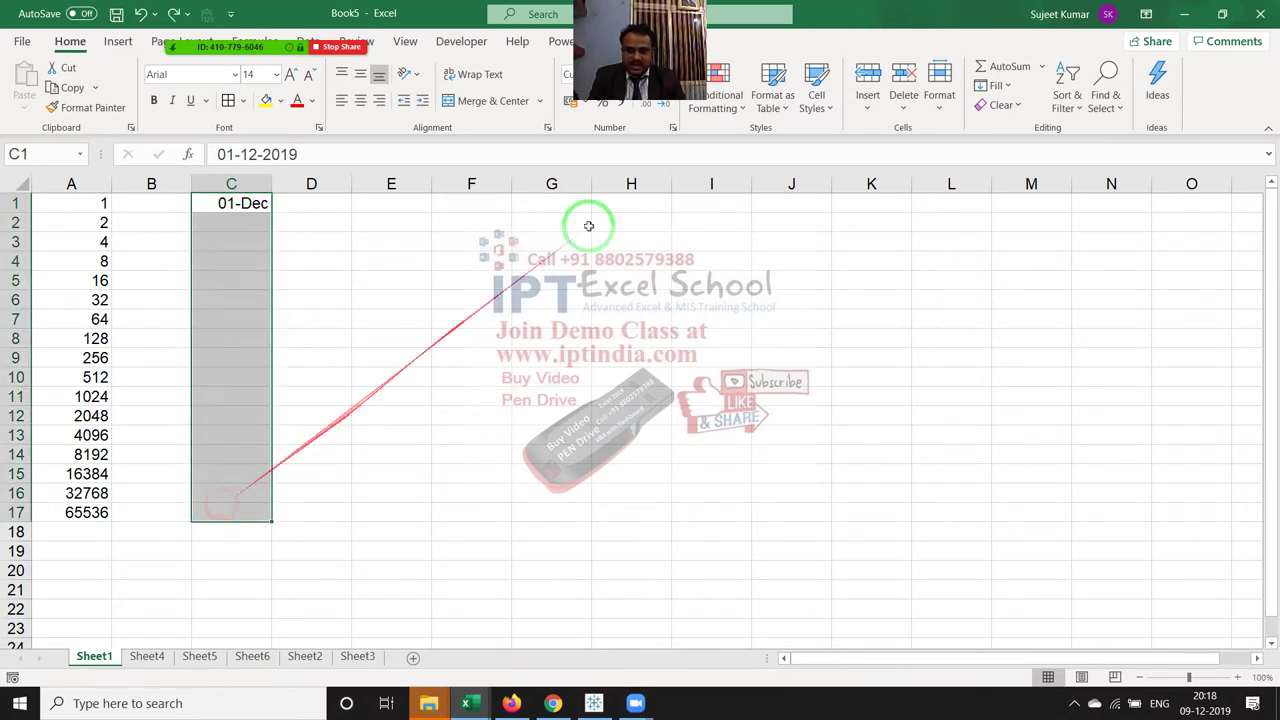
{"action": "left_click", "coordinate": [1057, 112]}
{"action": "left_click", "coordinate": [995, 86]}
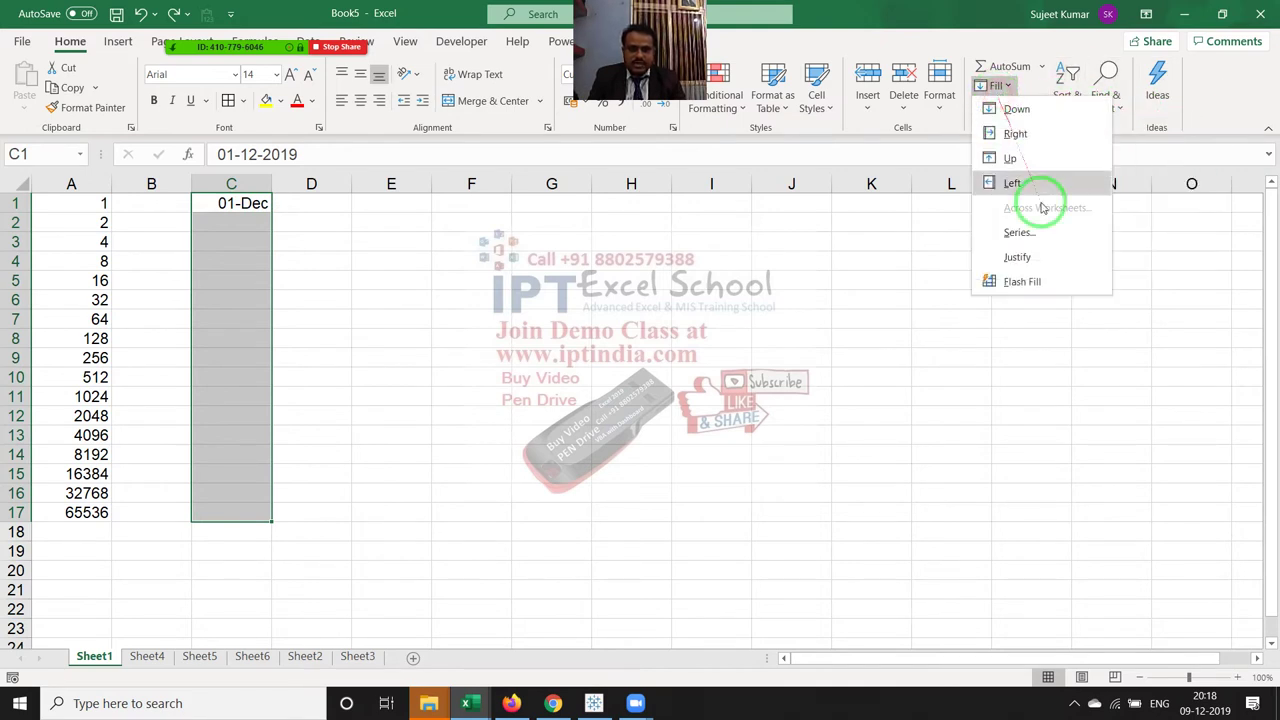
{"action": "left_click", "coordinate": [1020, 234]}
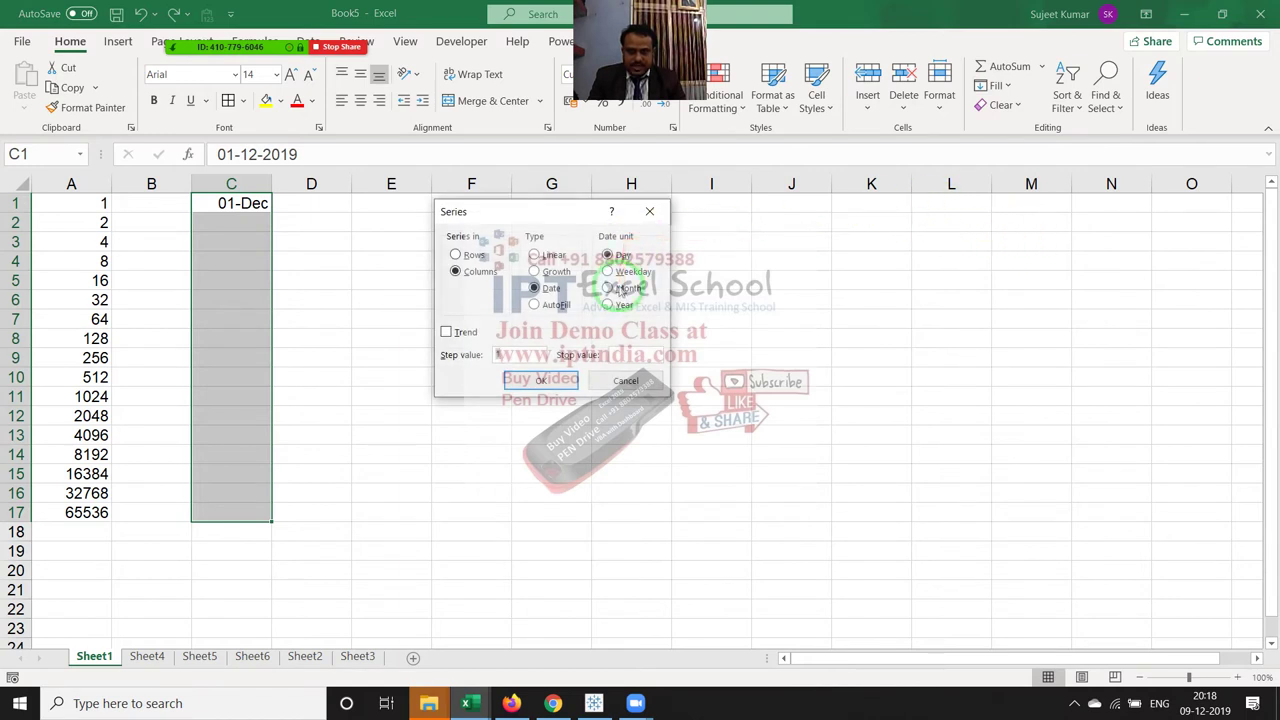
{"action": "left_click", "coordinate": [608, 271]}
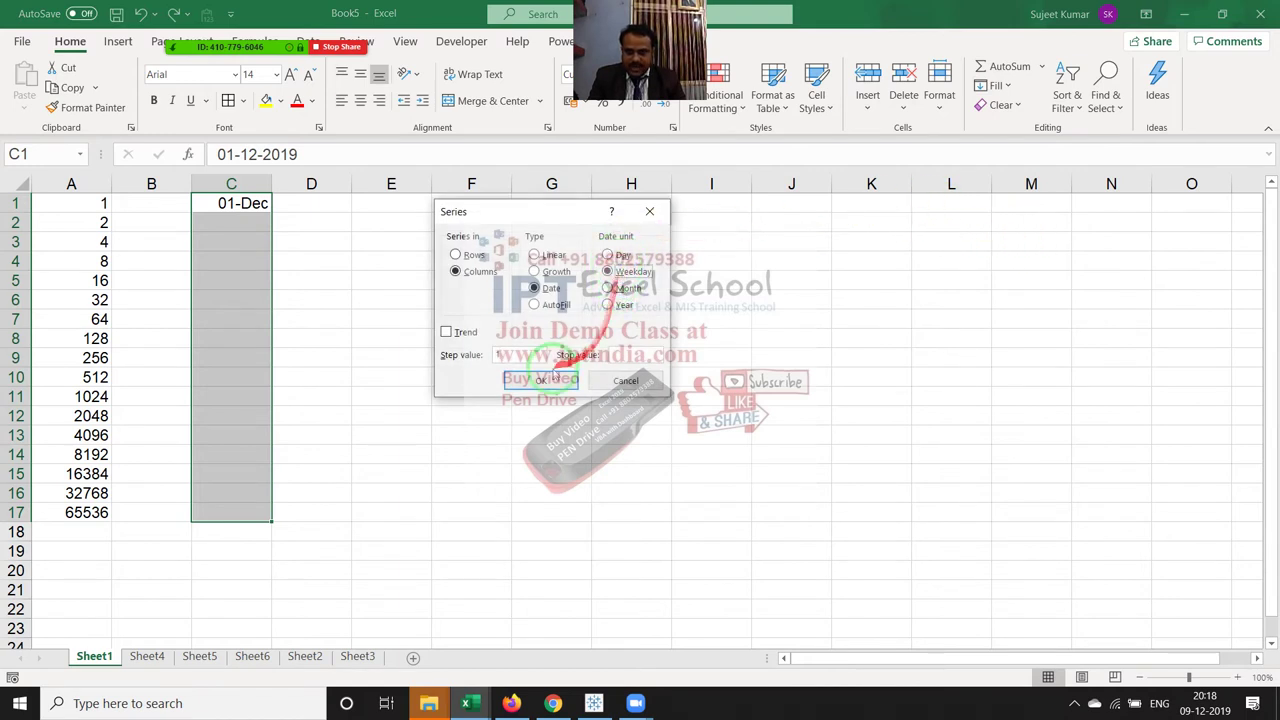
{"action": "left_click", "coordinate": [540, 380]}
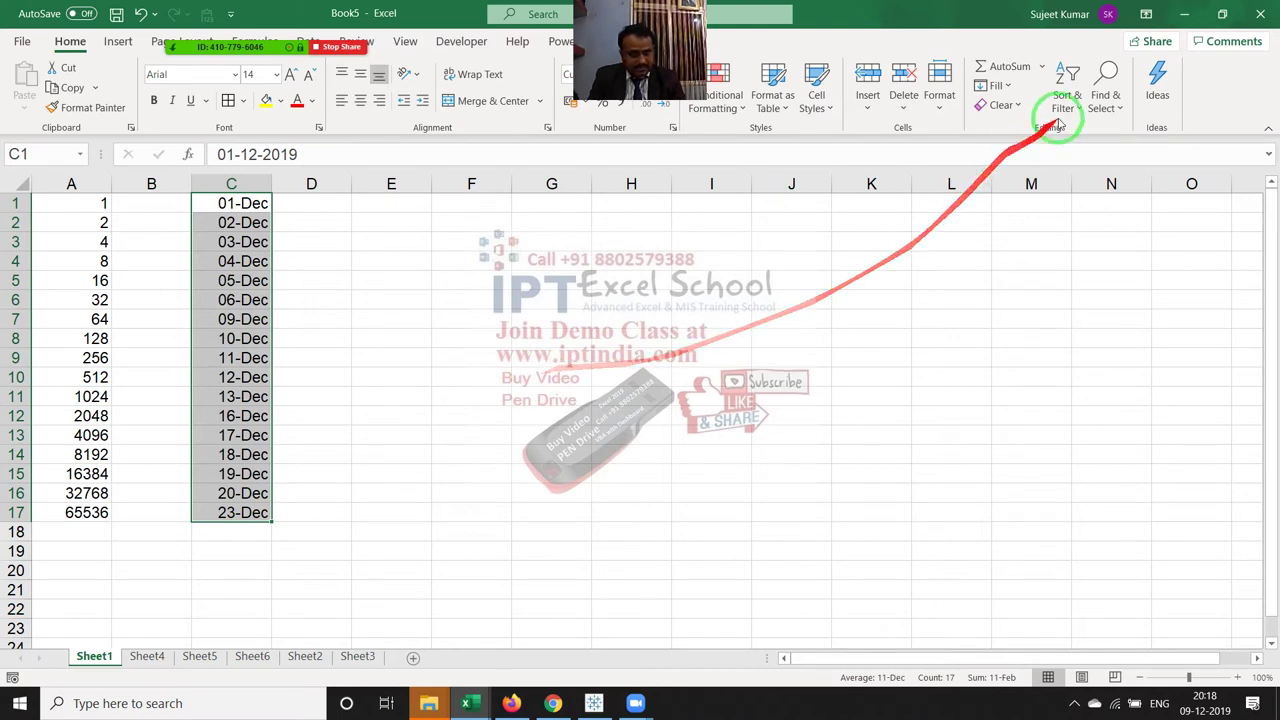
- Cancel the reopened Series settings and select columns A through C
{"action": "left_click", "coordinate": [1012, 88]}
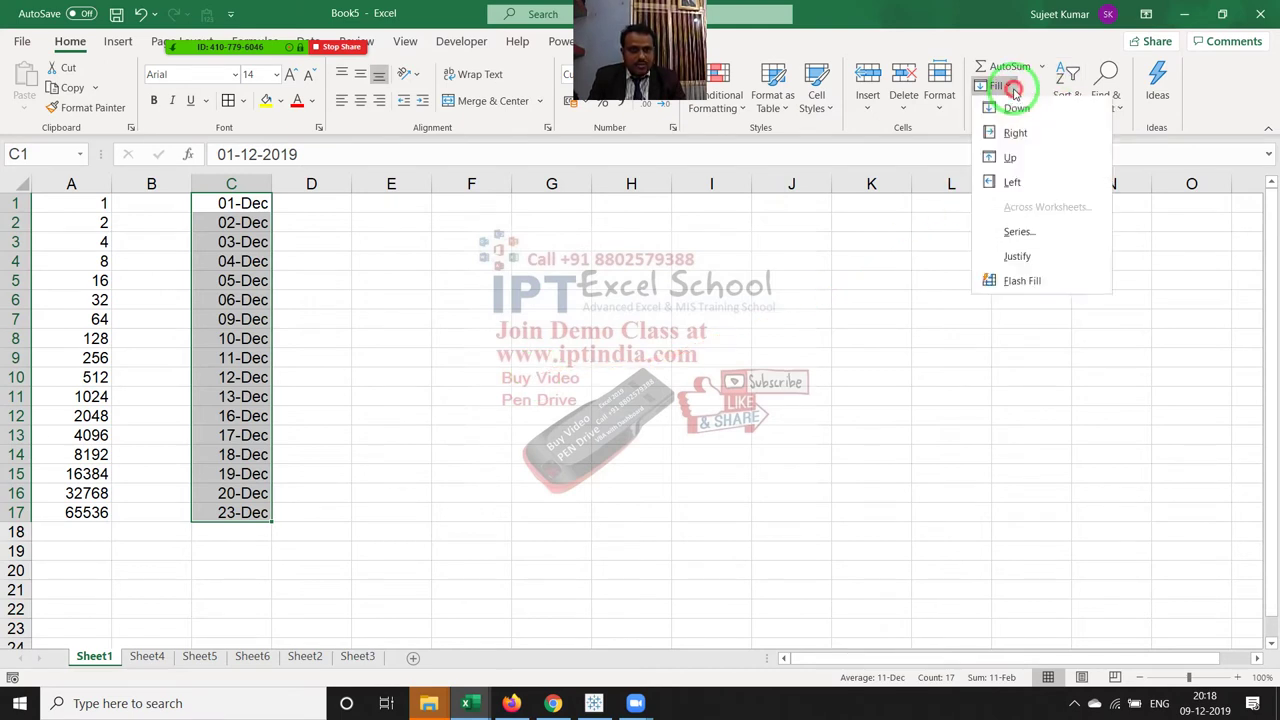
{"action": "left_click", "coordinate": [1015, 236]}
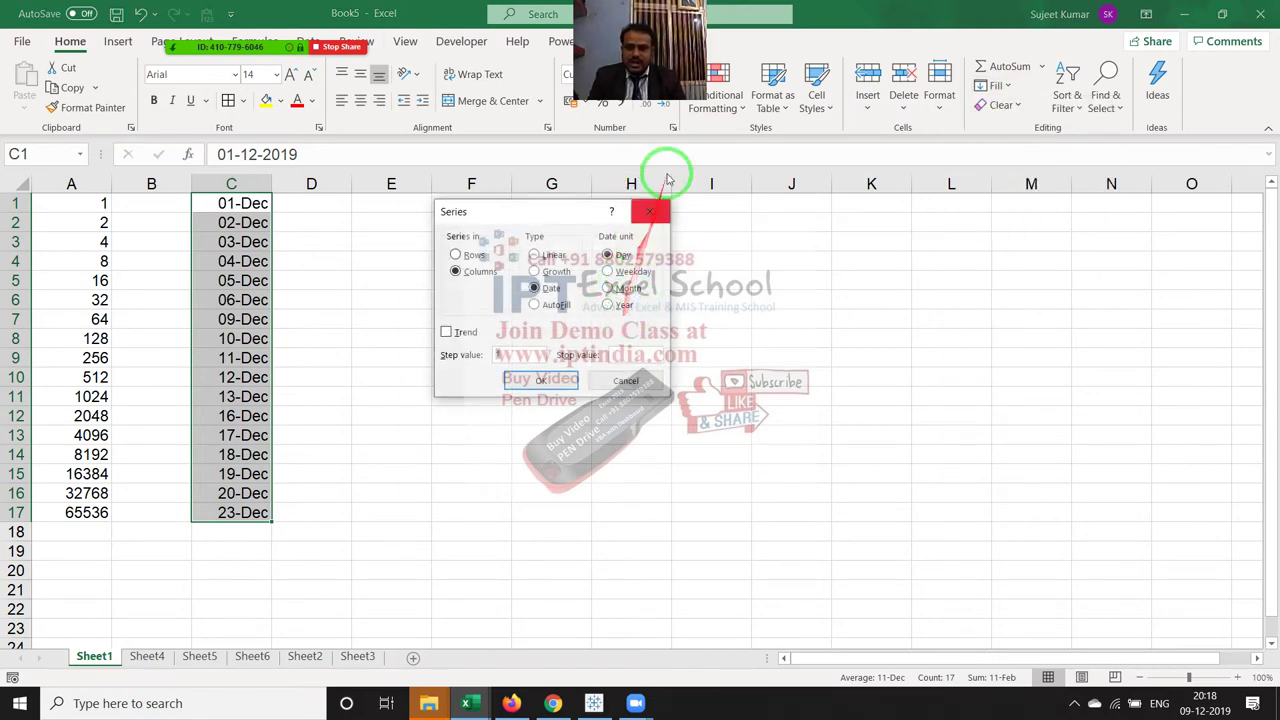
{"action": "left_click", "coordinate": [612, 386]}
{"action": "left_click_drag", "start_coordinate": [94, 184], "coordinate": [257, 203]}
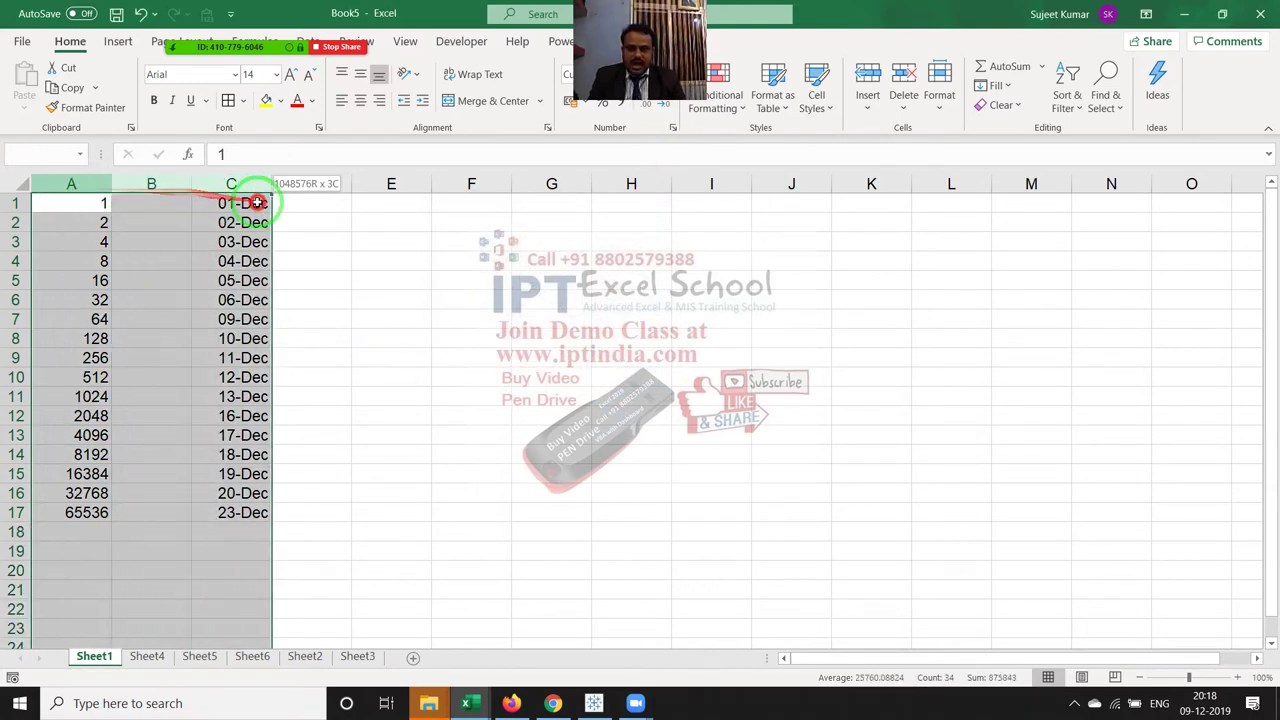
- Clear all contents of columns A through C
{"action": "key", "text": "Delete"}
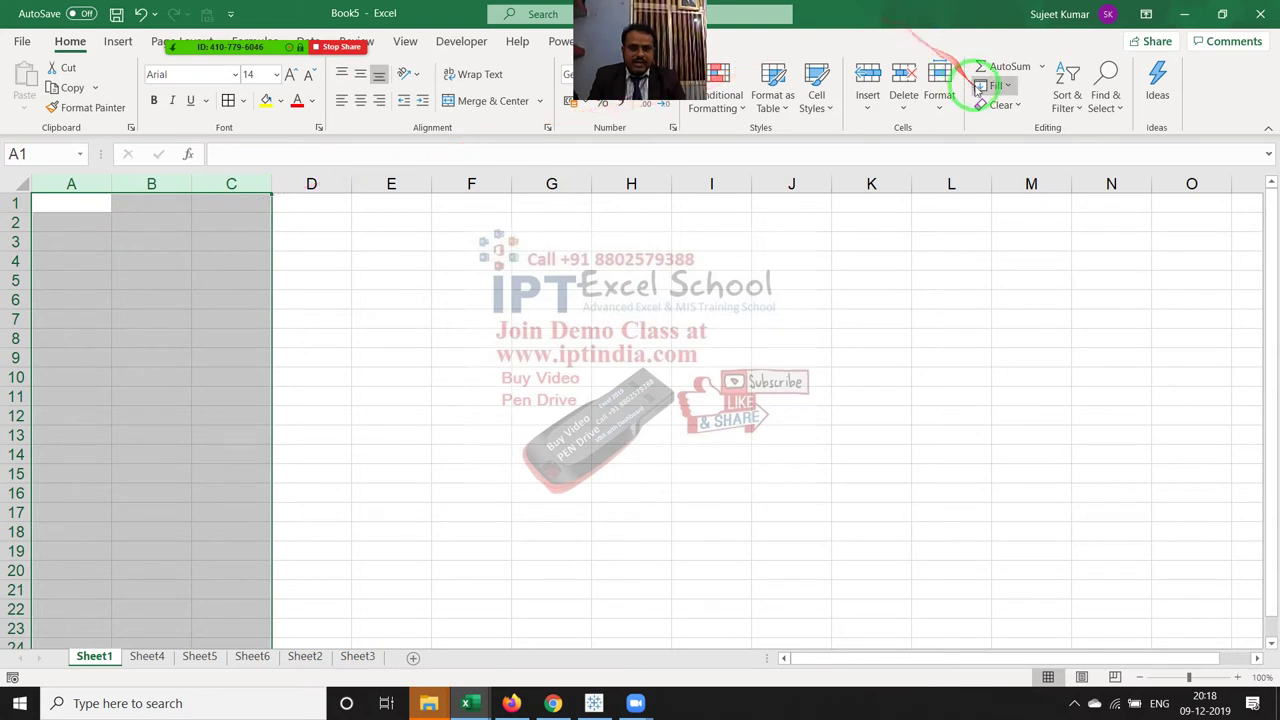
{"action": "left_click", "coordinate": [978, 88]}
{"action": "left_click", "coordinate": [1020, 262]}
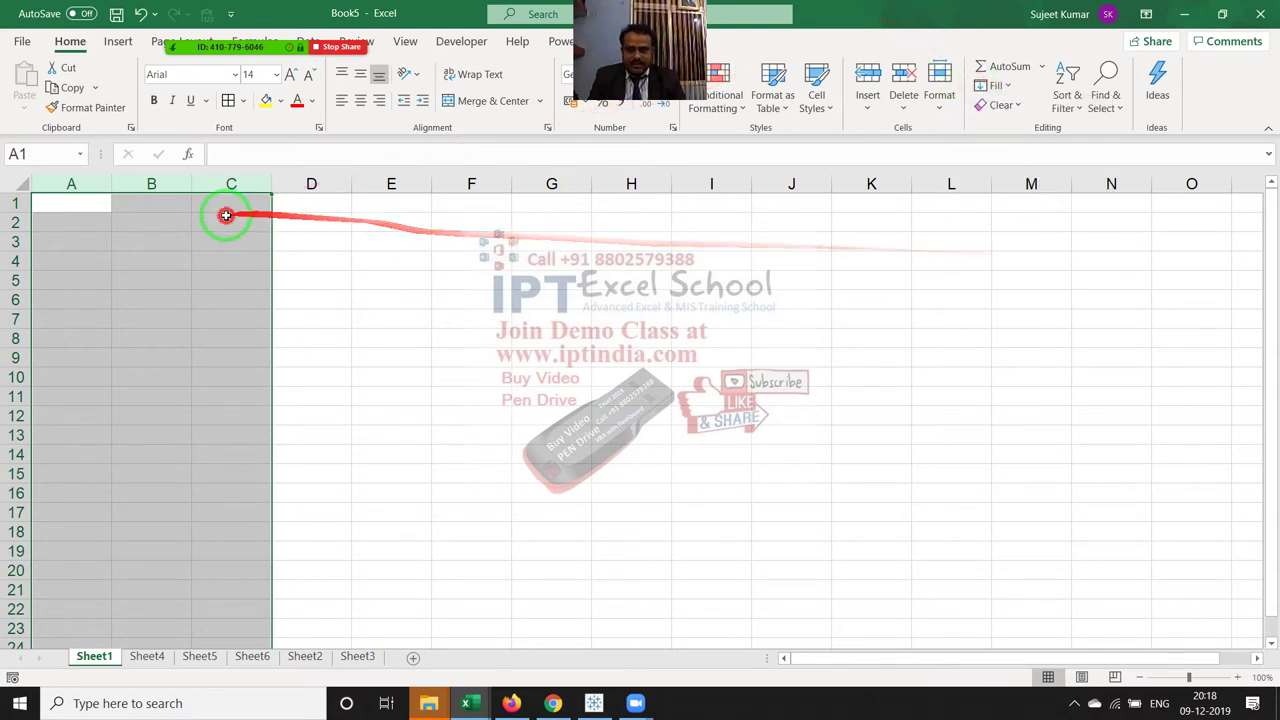
{"action": "left_click", "coordinate": [177, 184]}
- Type Puja in A1 and auto-fill a list of names down column A
{"action": "left_click", "coordinate": [96, 212]}
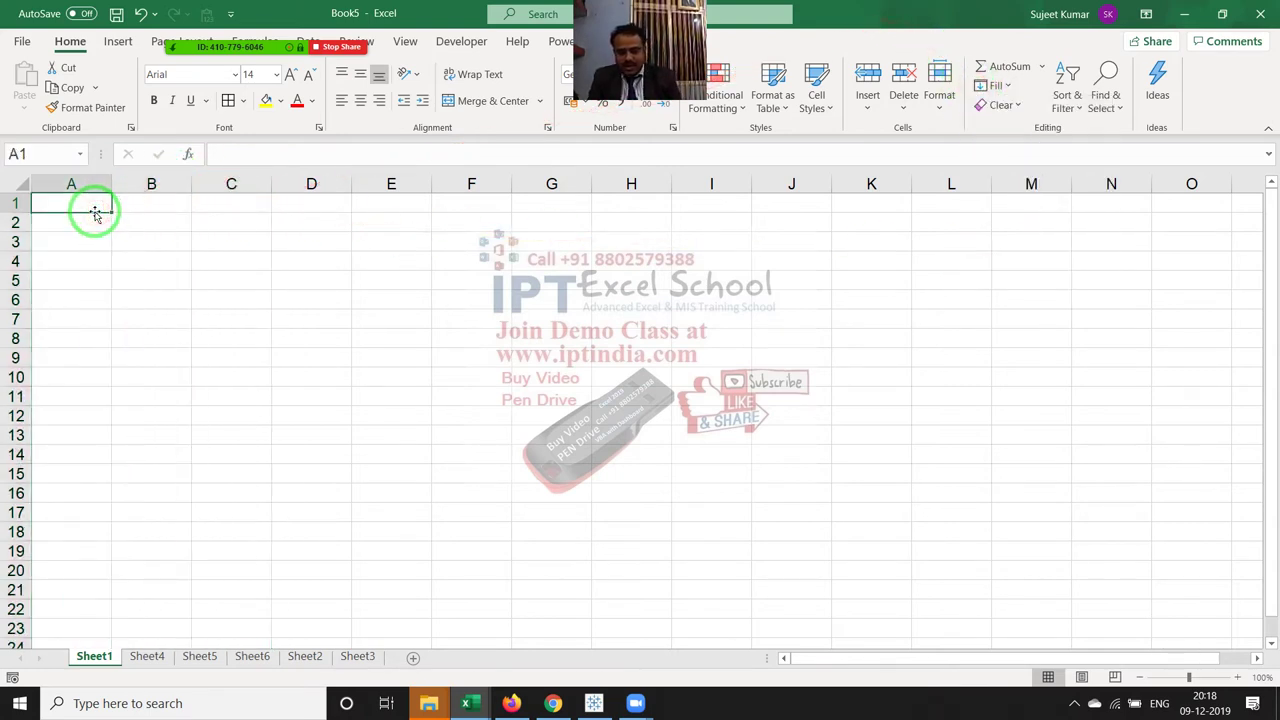
{"action": "type", "text": "Puja"}
{"action": "key", "text": "Return"}
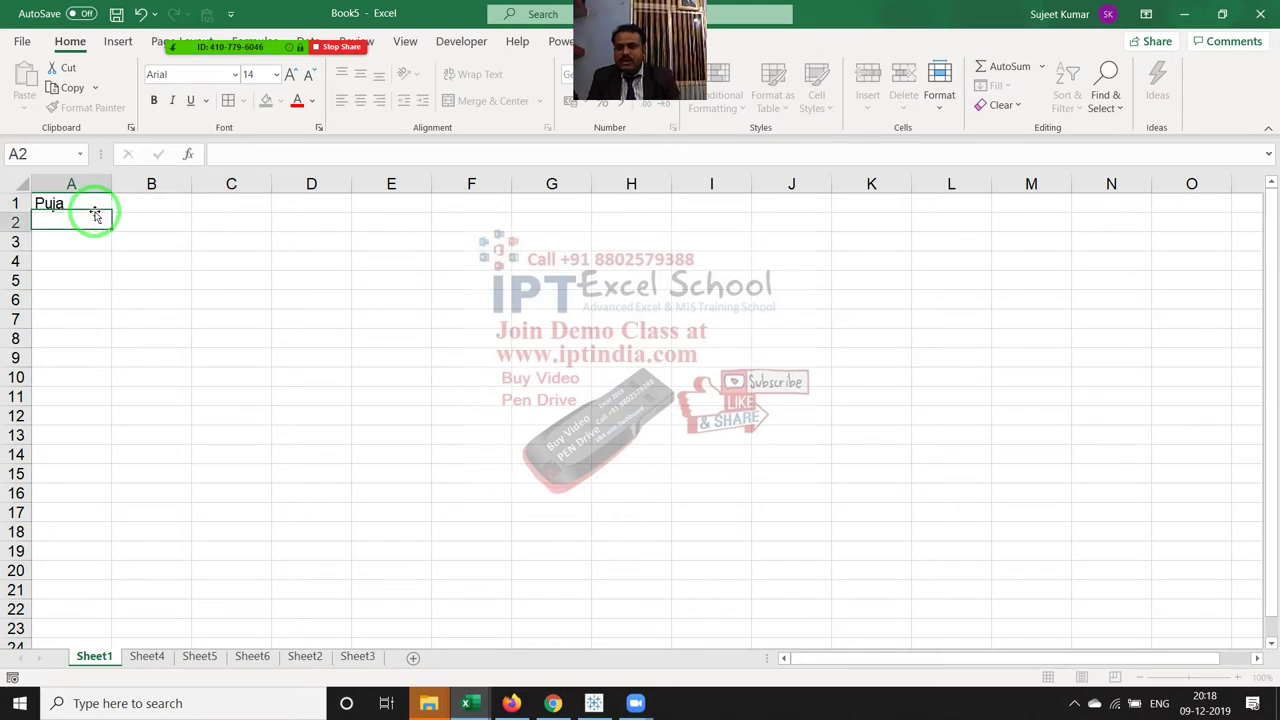
{"action": "left_click", "coordinate": [102, 203]}
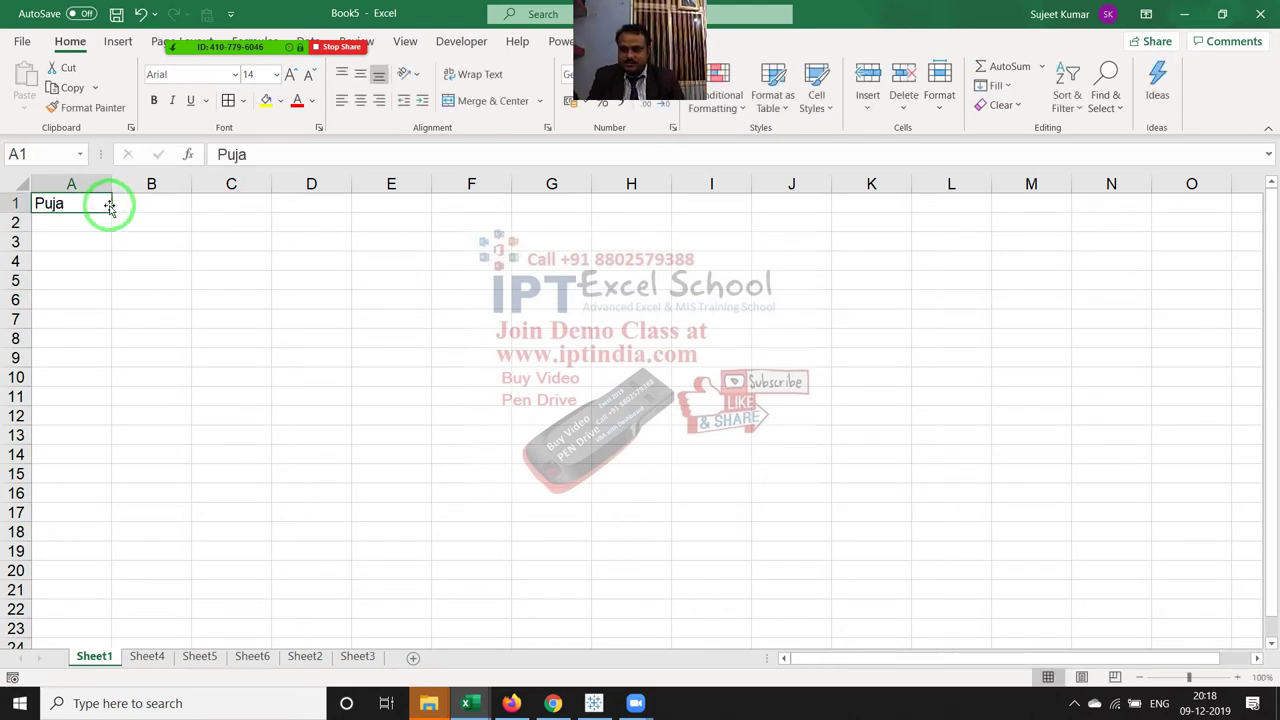
{"action": "left_click_drag", "start_coordinate": [102, 203], "coordinate": [112, 618]}
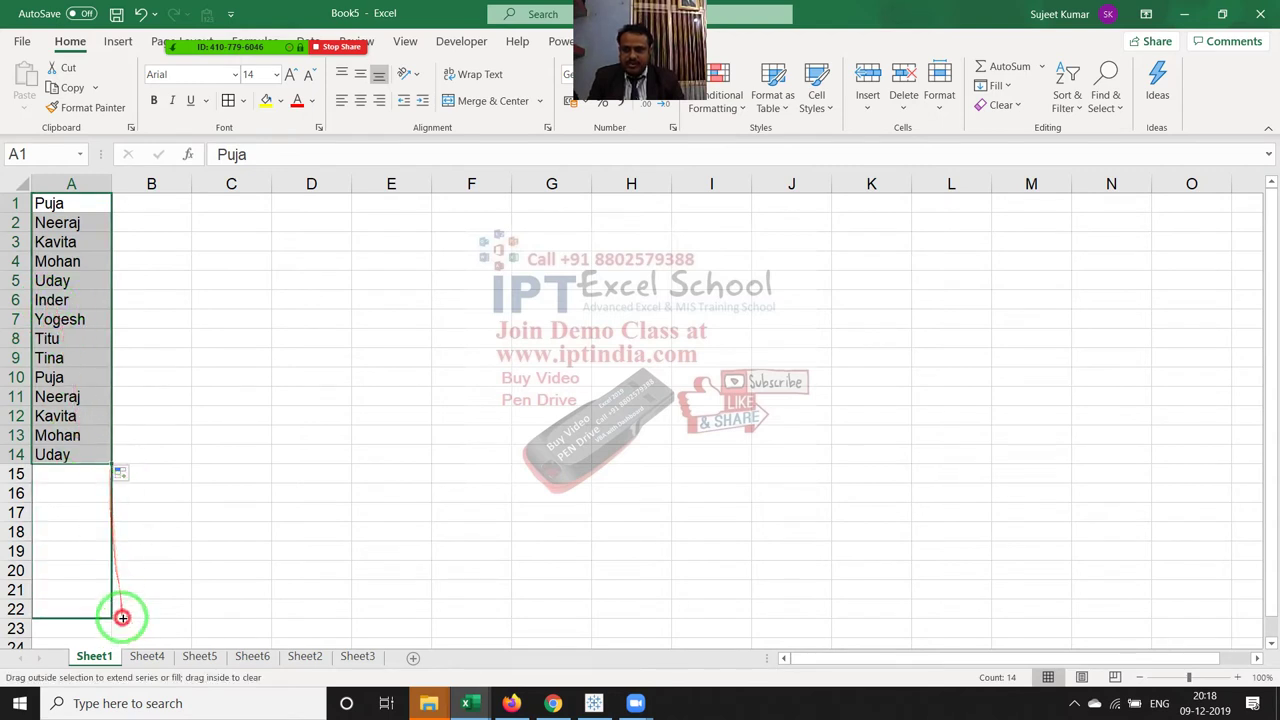
- Delete the extra names in A16:A22, keeping fifteen names, and select B1
{"action": "left_click", "coordinate": [78, 262]}
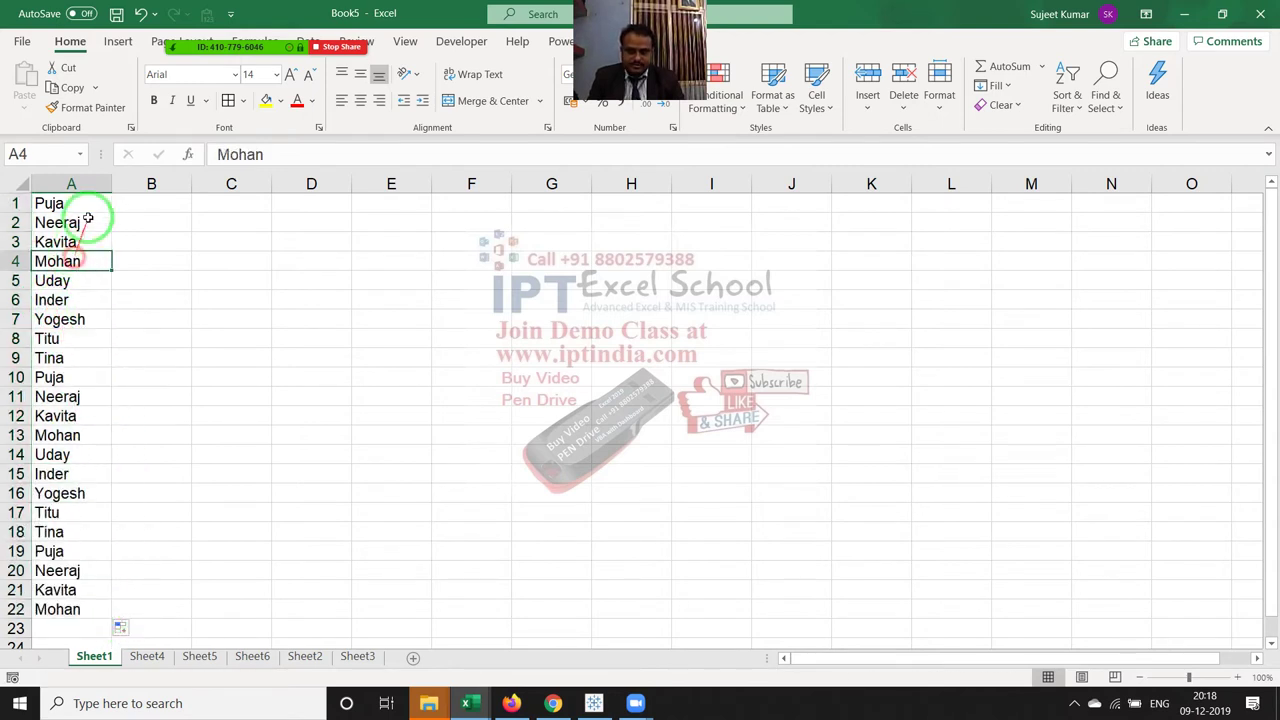
{"action": "left_click", "coordinate": [90, 196]}
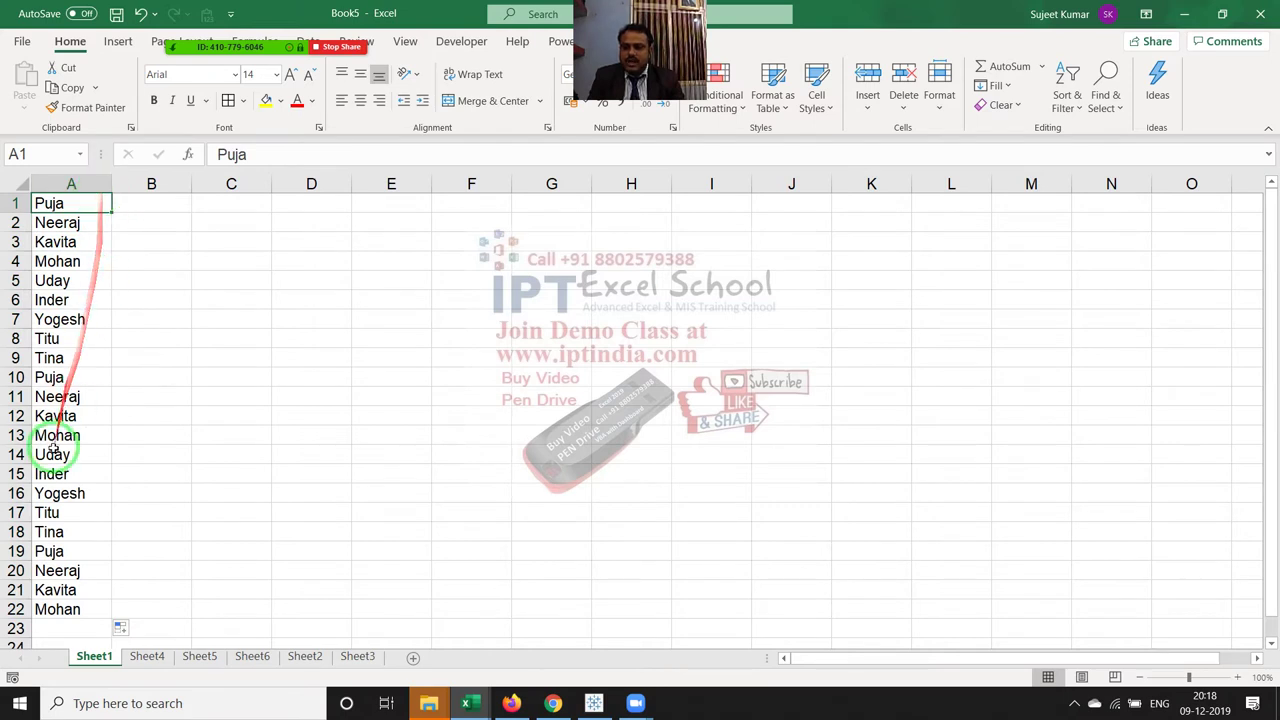
{"action": "left_click_drag", "start_coordinate": [70, 416], "coordinate": [78, 620]}
{"action": "left_click_drag", "start_coordinate": [60, 493], "coordinate": [55, 608]}
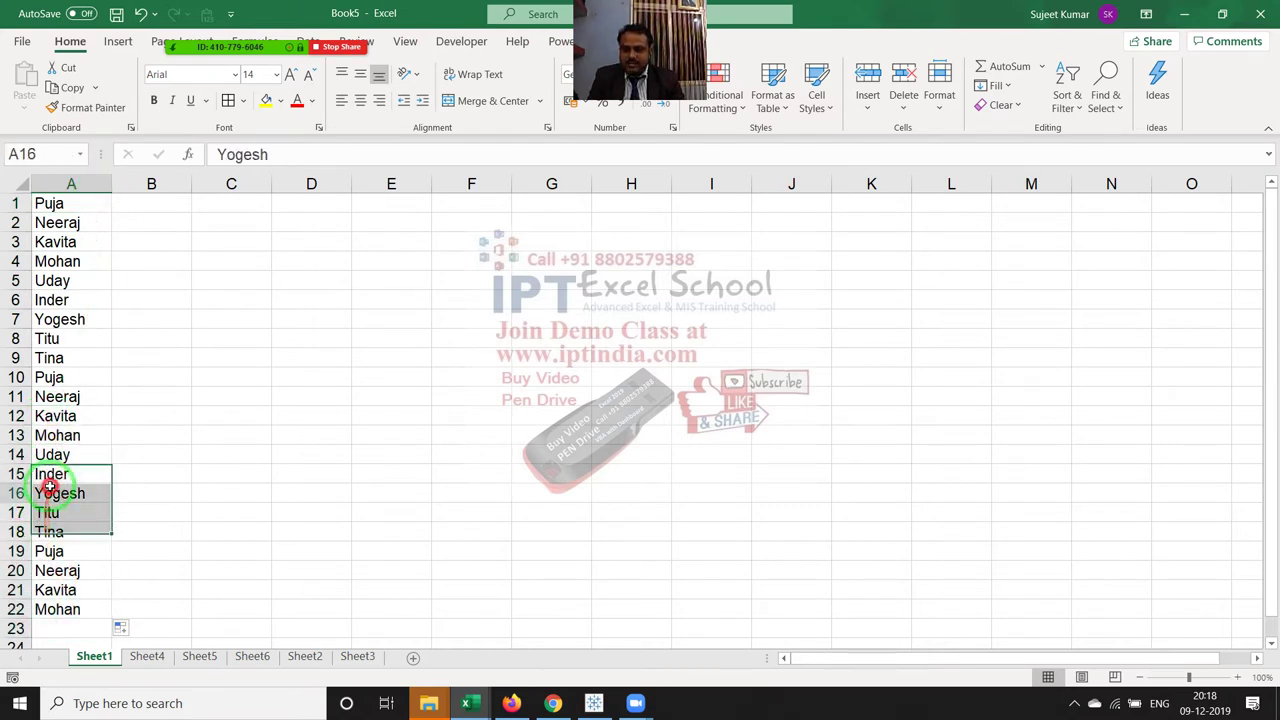
{"action": "key", "text": "Delete"}
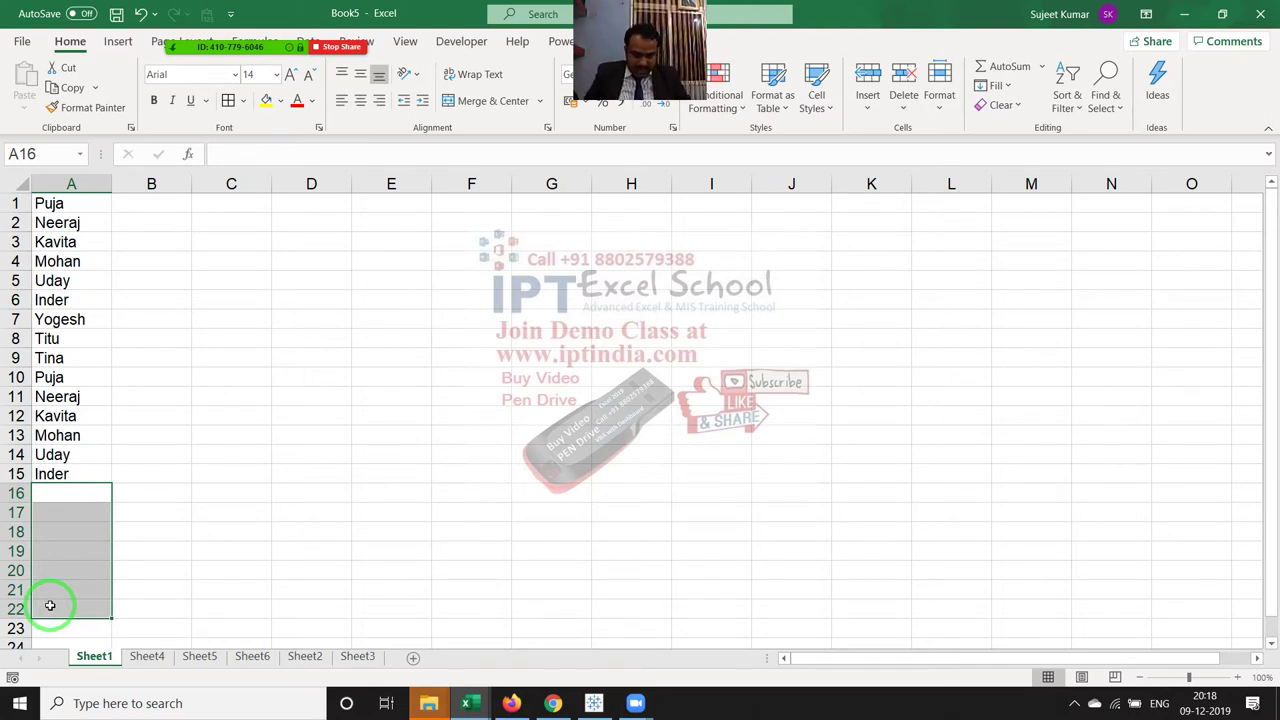
{"action": "key", "text": "Up"}
{"action": "key", "text": "Up"}
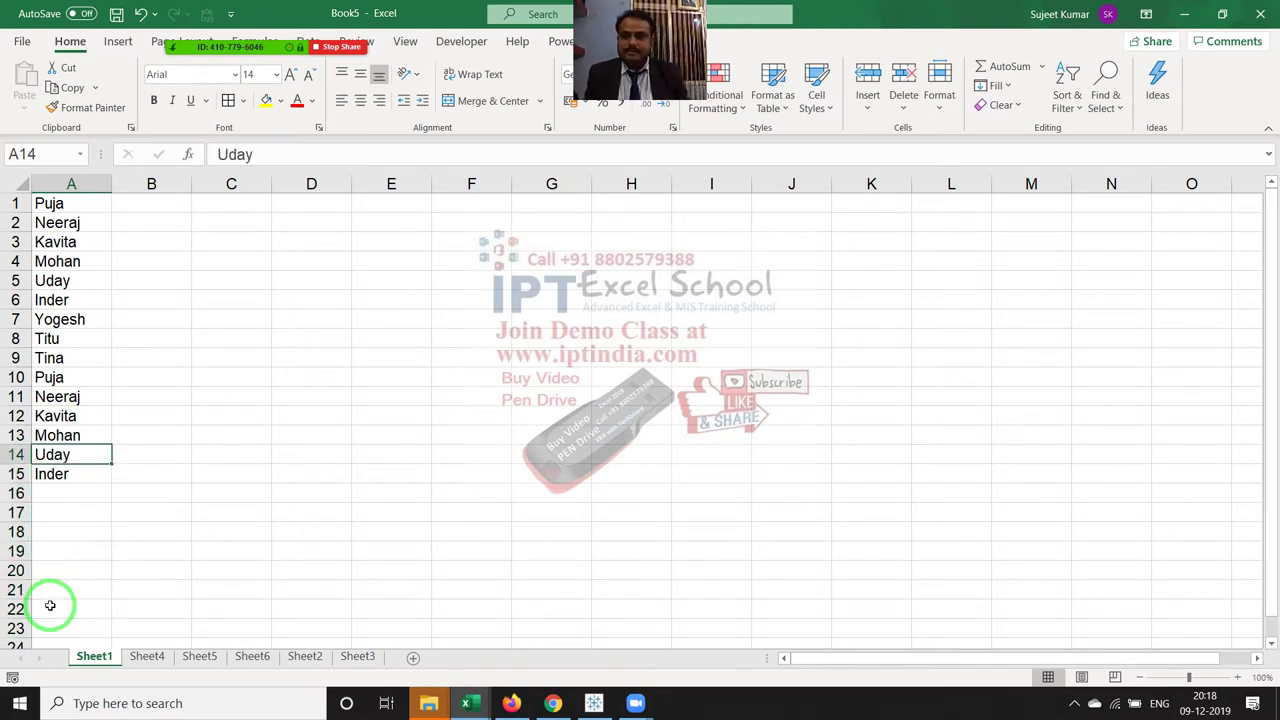
{"action": "key", "text": "Up"}
{"action": "key", "text": "Up"}
{"action": "key", "text": "Up"}
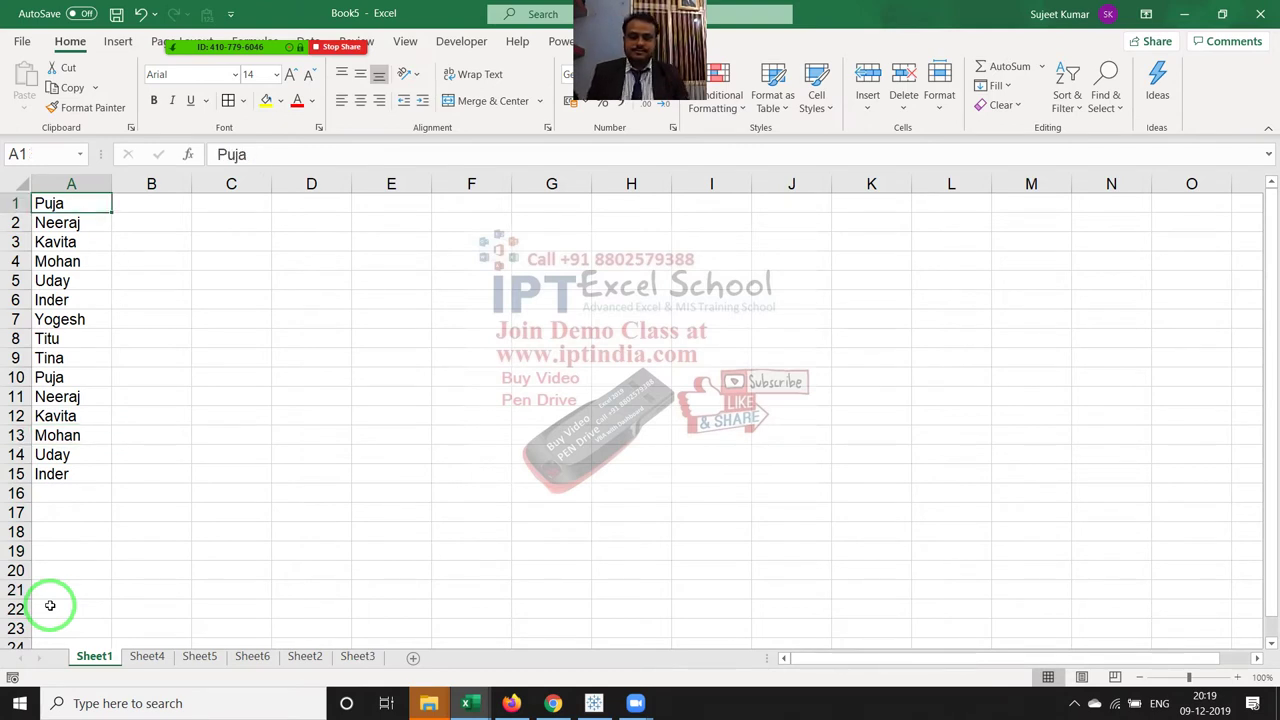
{"action": "left_click", "coordinate": [124, 202]}
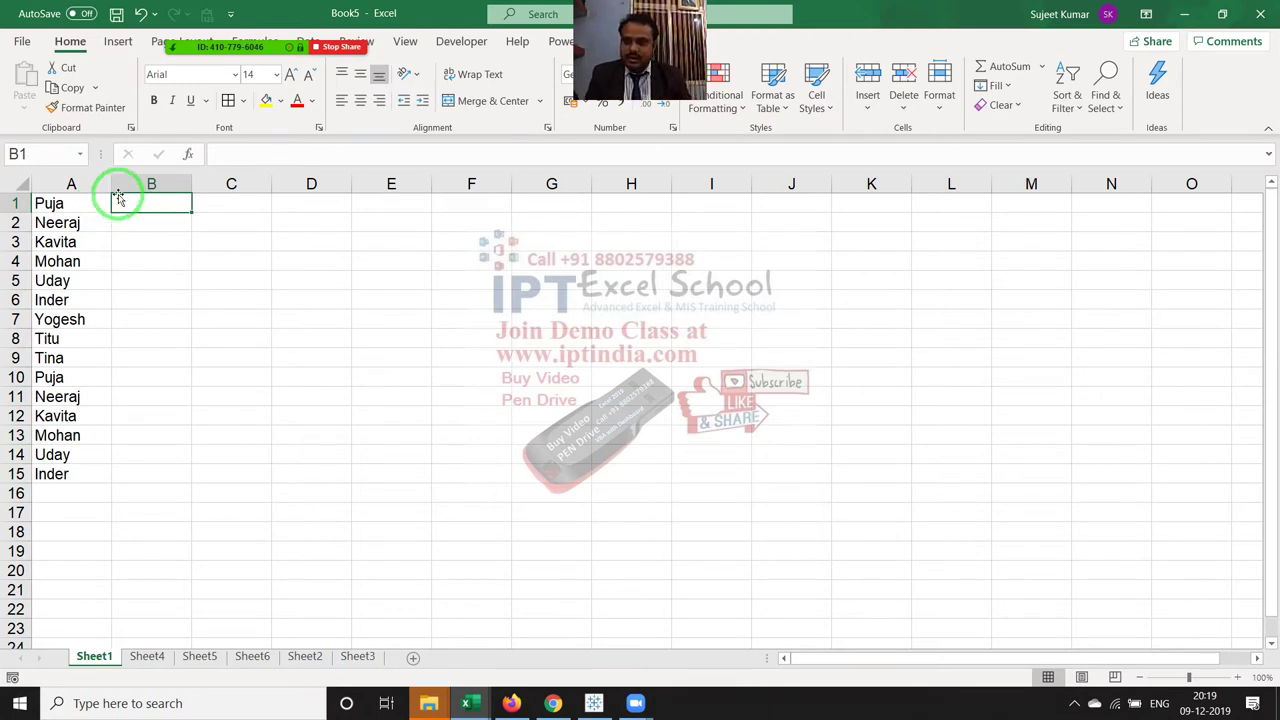
{"action": "mouse_move", "coordinate": [111, 184]}
{"action": "left_mouse_down"}
{"action": "mouse_move", "coordinate": [367, 203]}
{"action": "mouse_move", "coordinate": [333, 465]}
{"action": "left_mouse_up"}
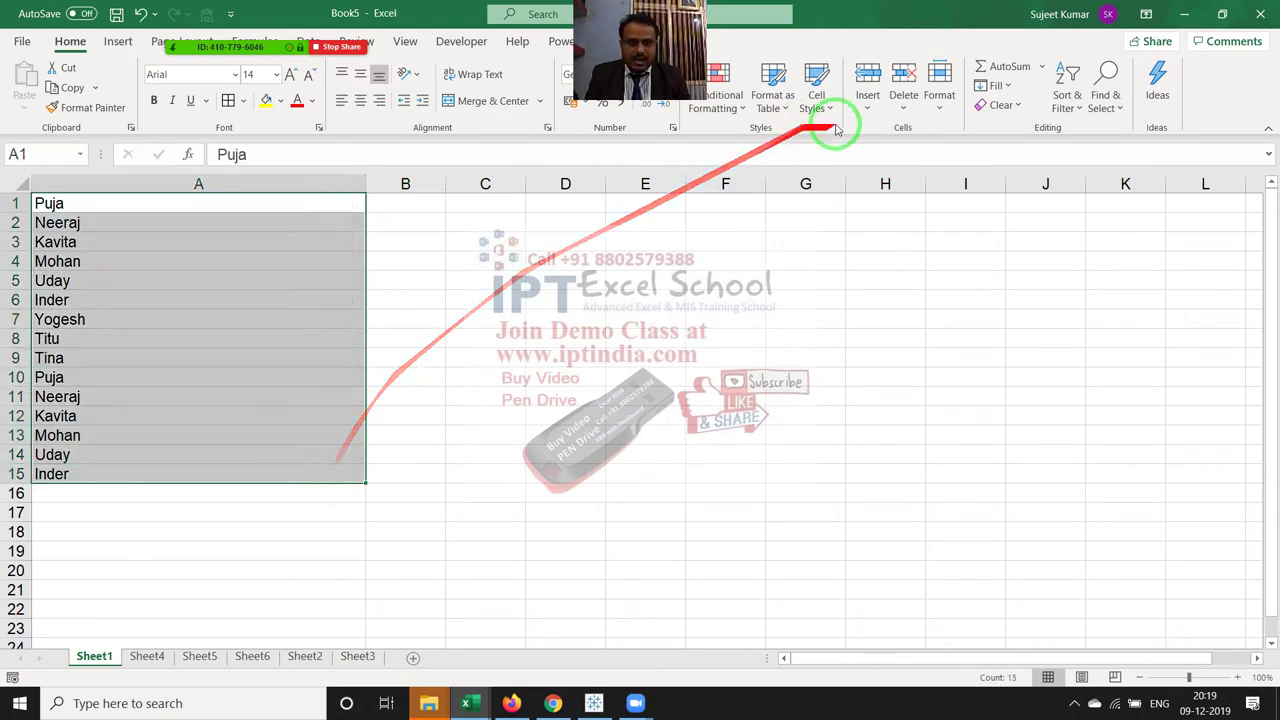
{"action": "left_click", "coordinate": [1010, 88]}
{"action": "left_click", "coordinate": [1017, 257]}
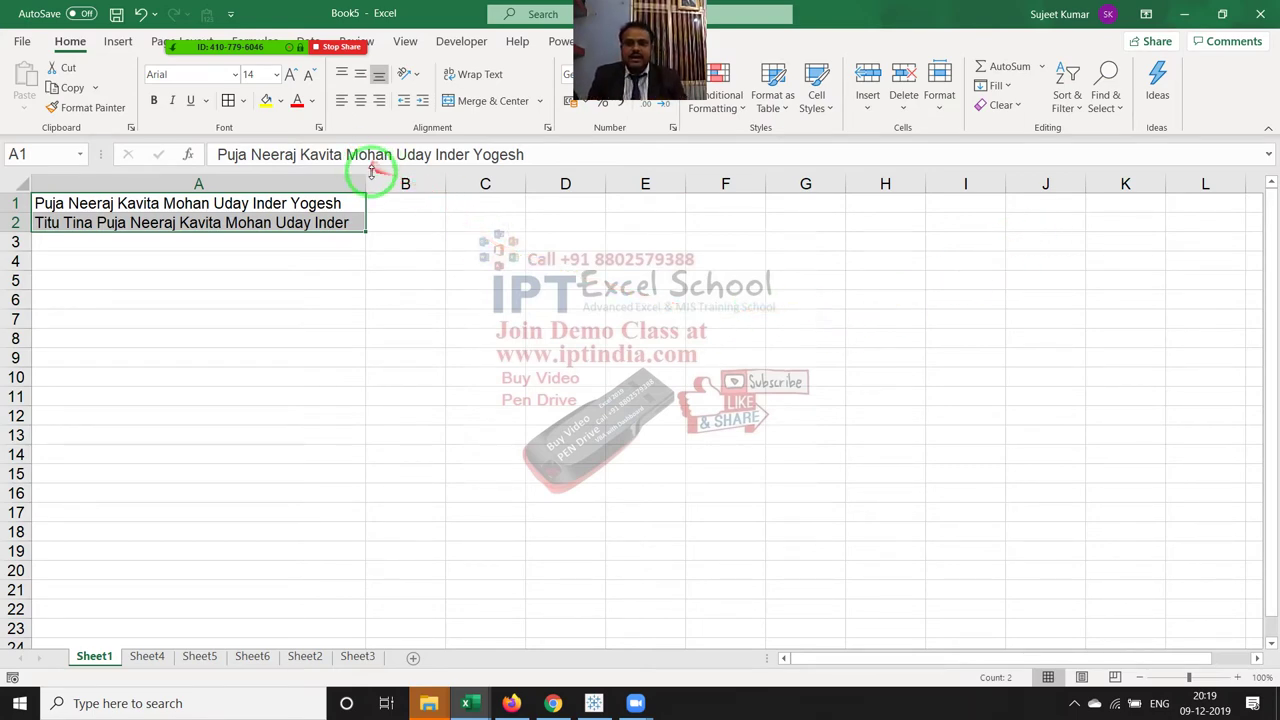
{"action": "left_click_drag", "start_coordinate": [371, 178], "coordinate": [899, 174]}
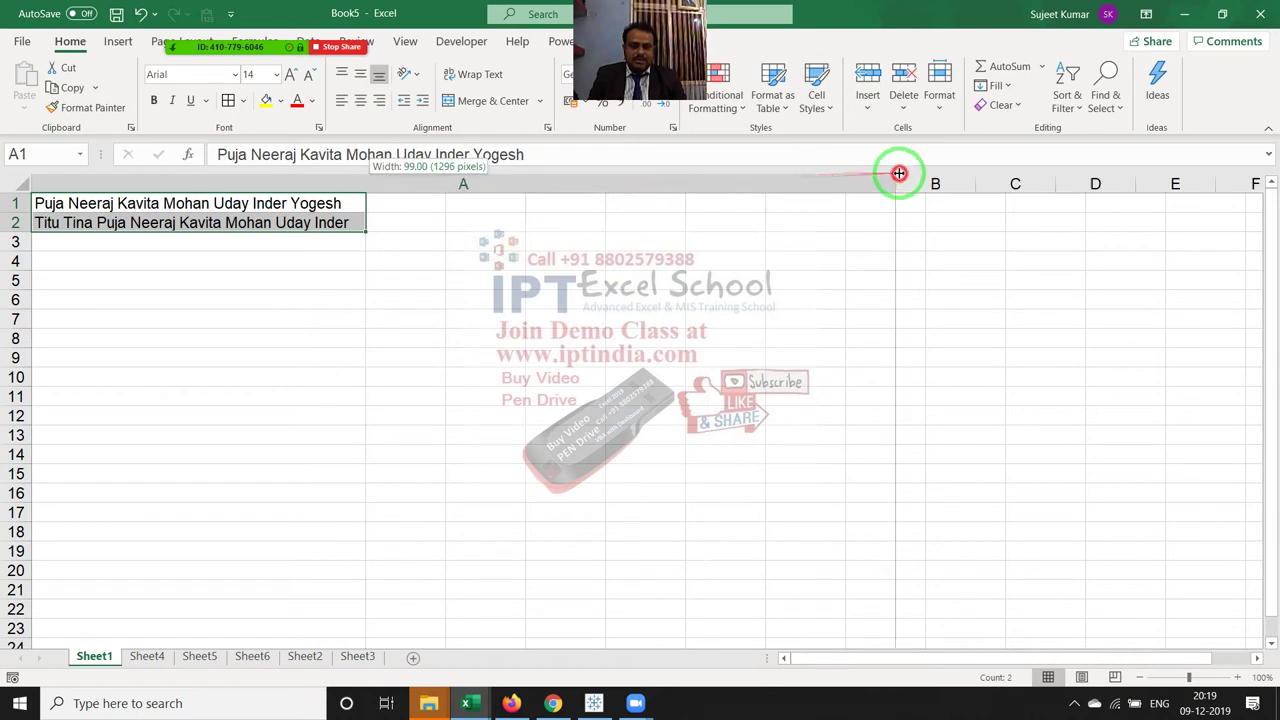
{"action": "left_click", "coordinate": [995, 85]}
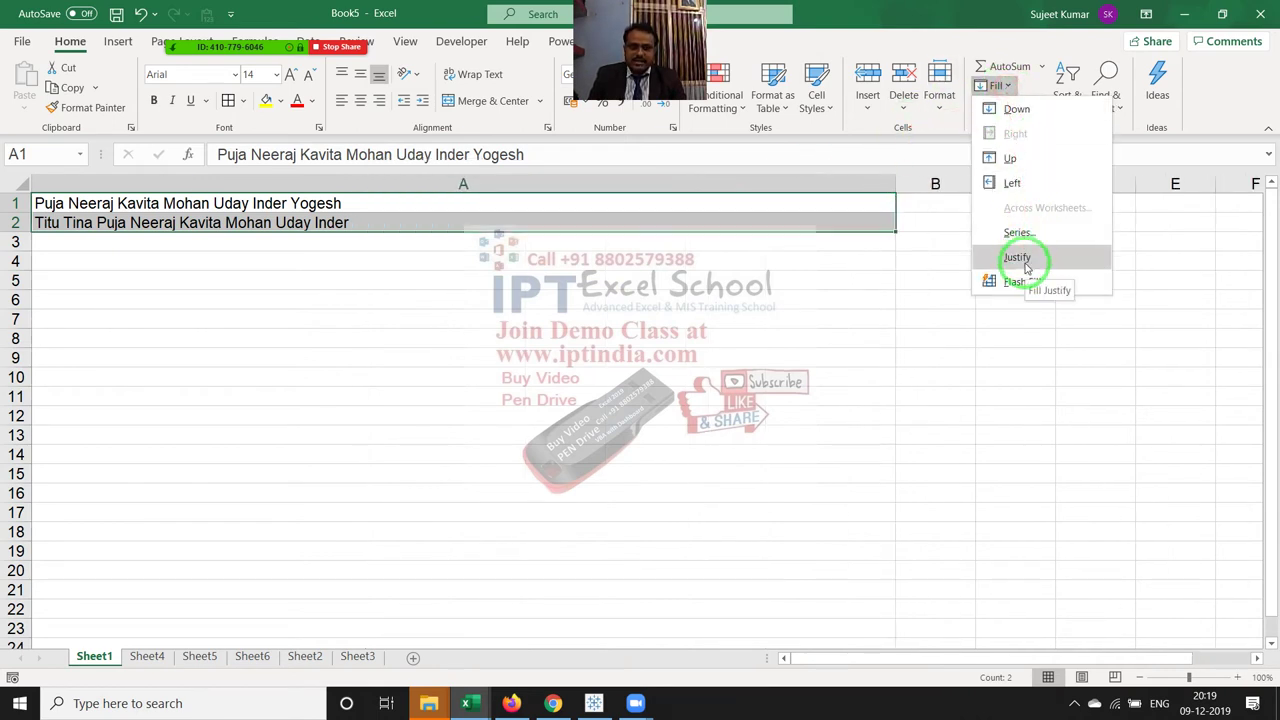
{"action": "left_click", "coordinate": [1024, 257]}
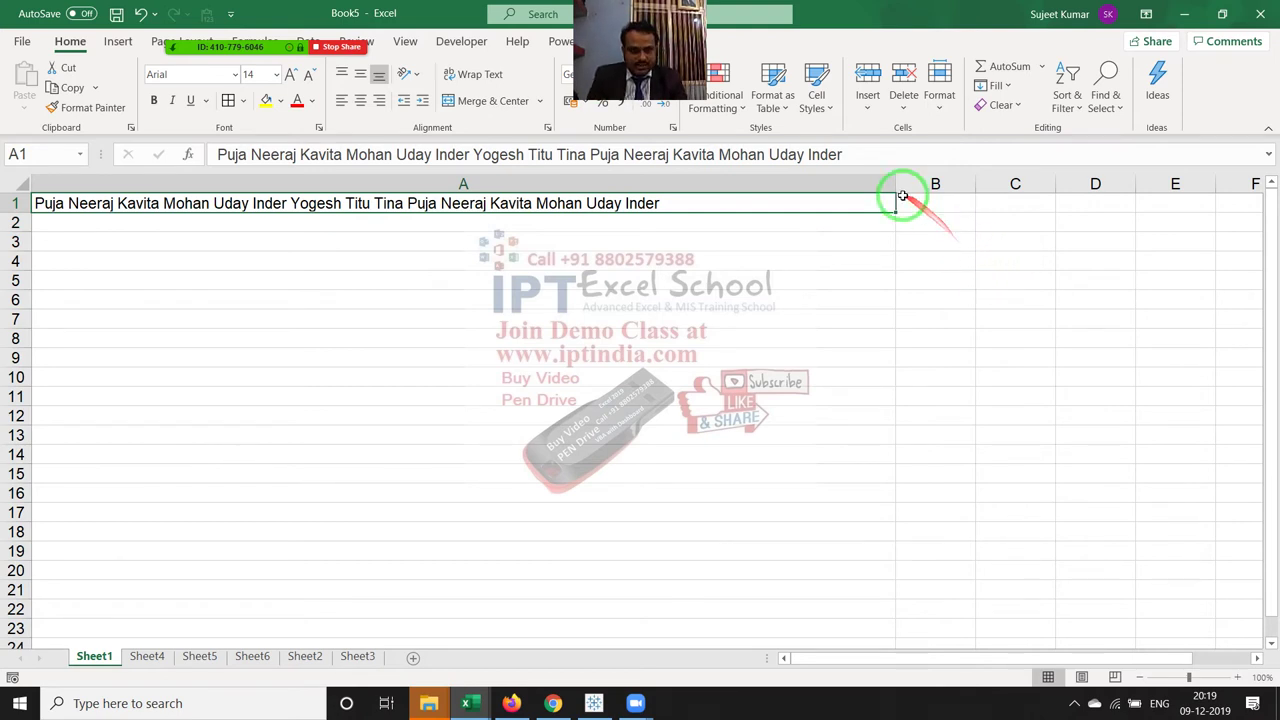
{"action": "left_click_drag", "start_coordinate": [901, 190], "coordinate": [66, 205]}
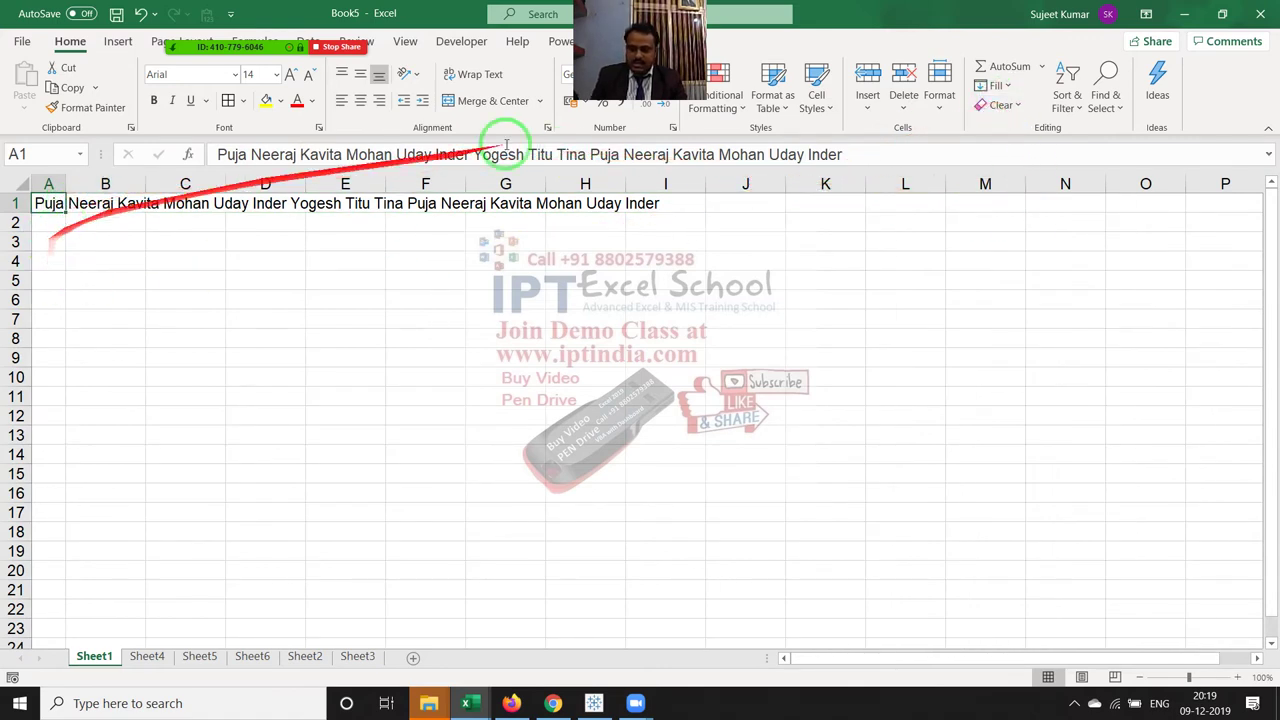
{"action": "left_click", "coordinate": [996, 85]}
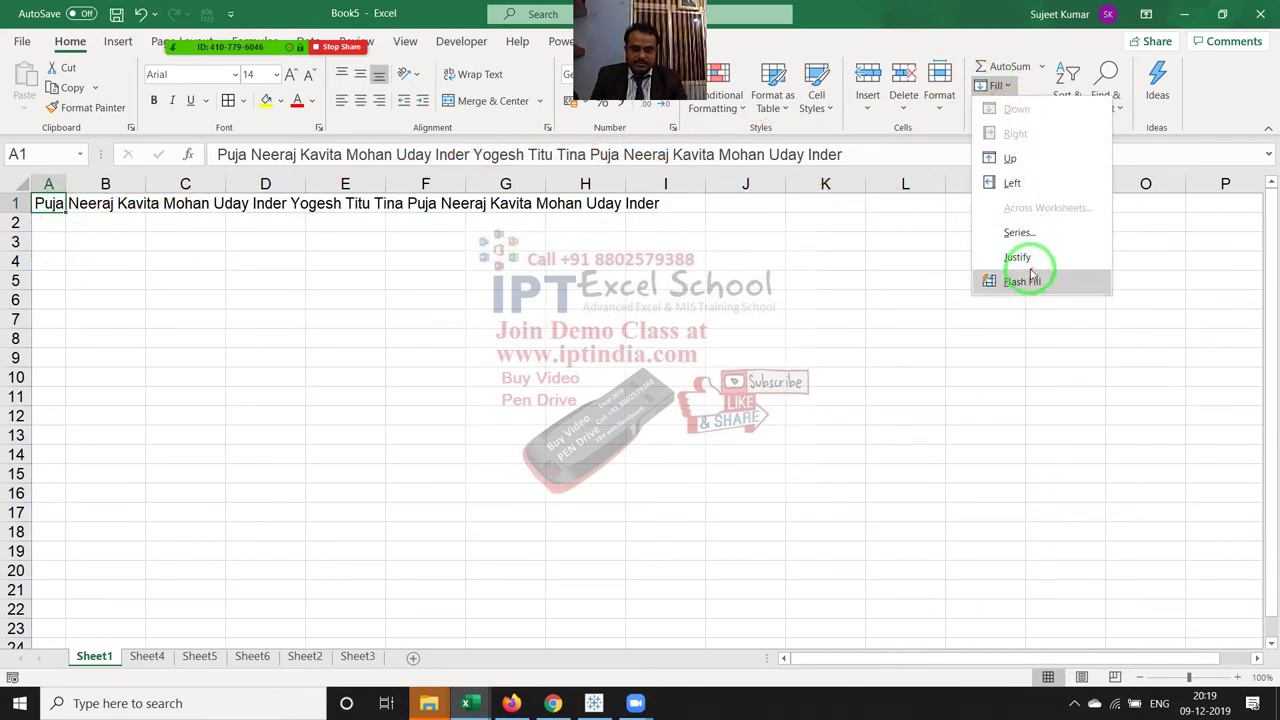
{"action": "left_click", "coordinate": [1030, 260]}
{"action": "left_click", "coordinate": [628, 400]}
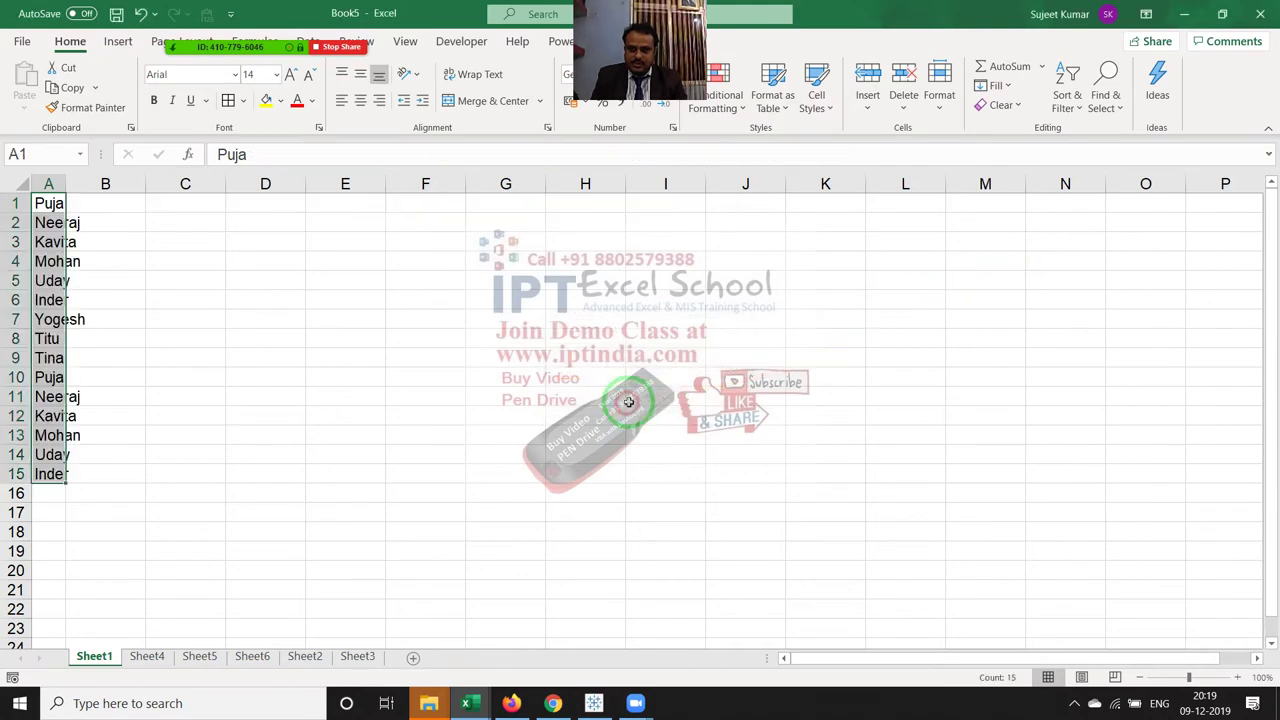
{"action": "left_click", "coordinate": [122, 280]}
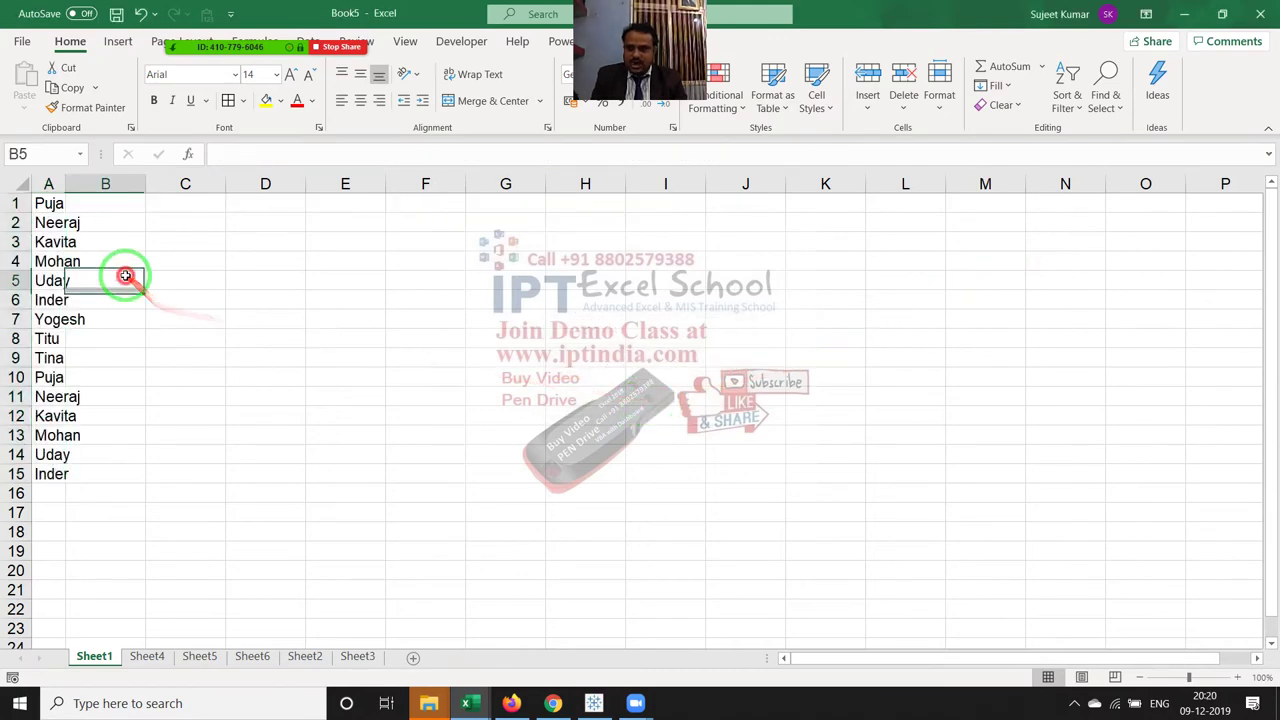
- Fit column A to the names and enter a CONCAT formula in B1 joining A1:A15
{"action": "double_click", "coordinate": [64, 184]}
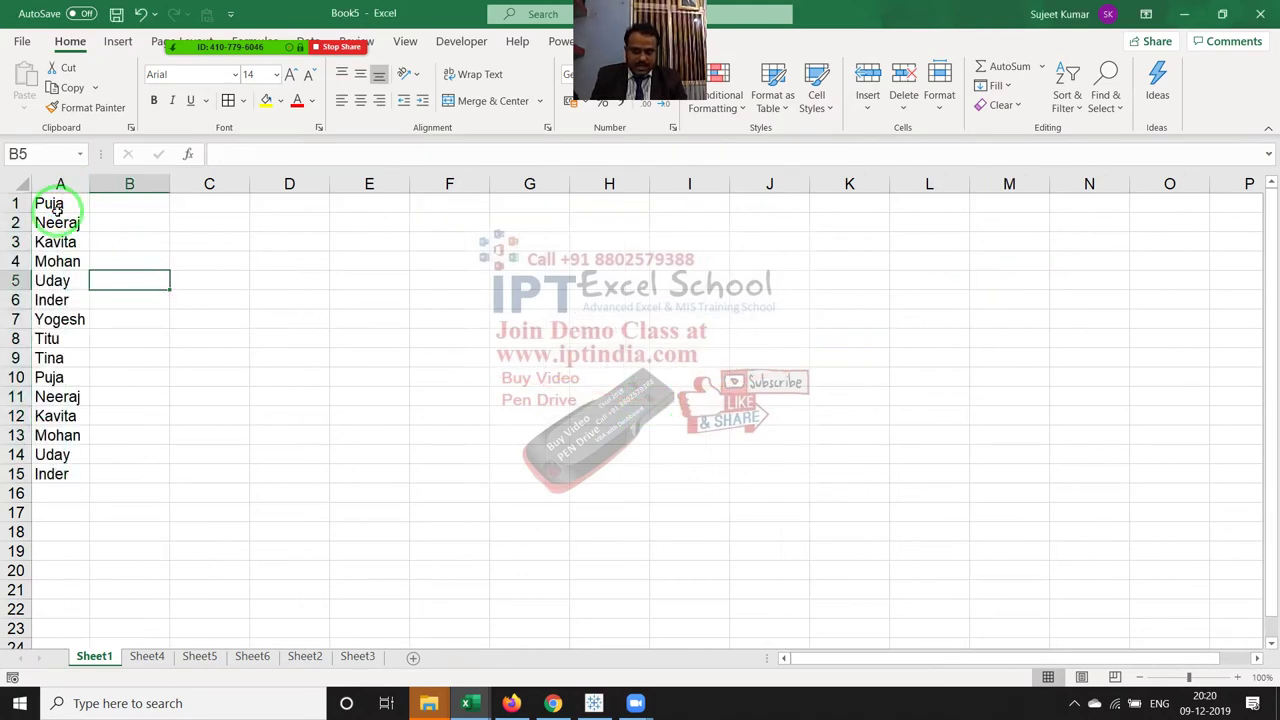
{"action": "left_click", "coordinate": [109, 208]}
{"action": "type", "text": "="}
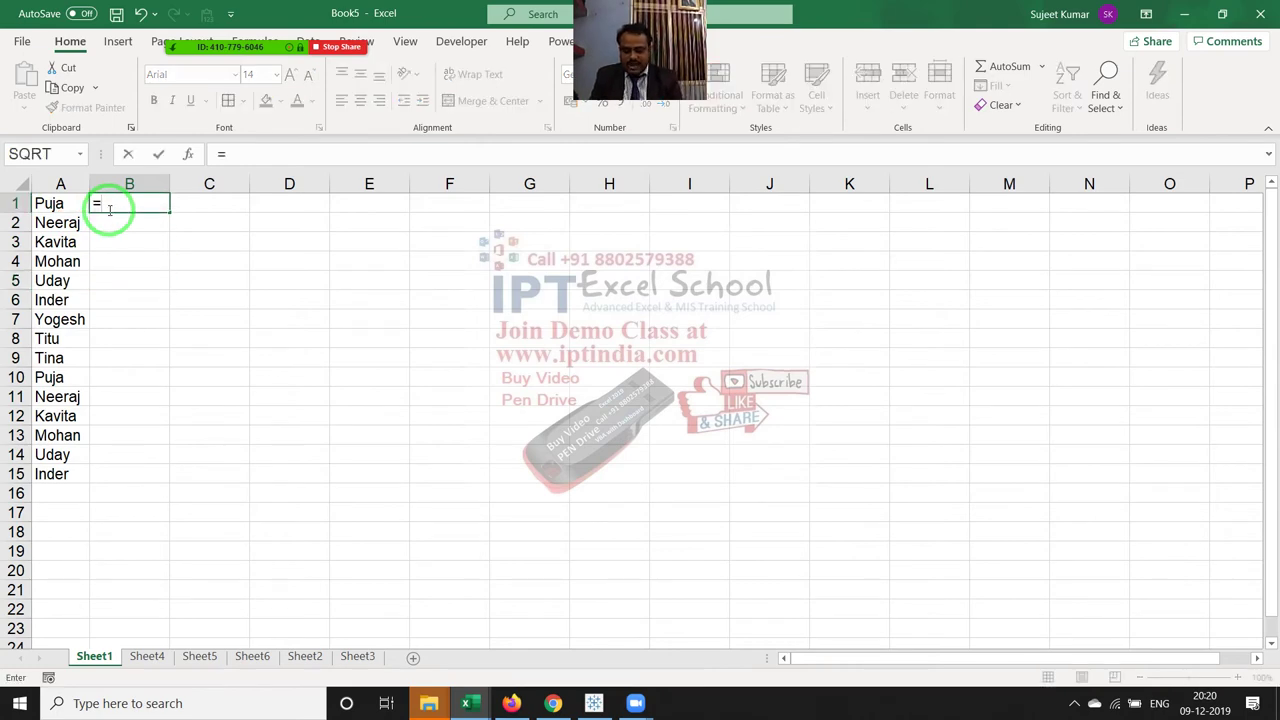
{"action": "type", "text": "con"}
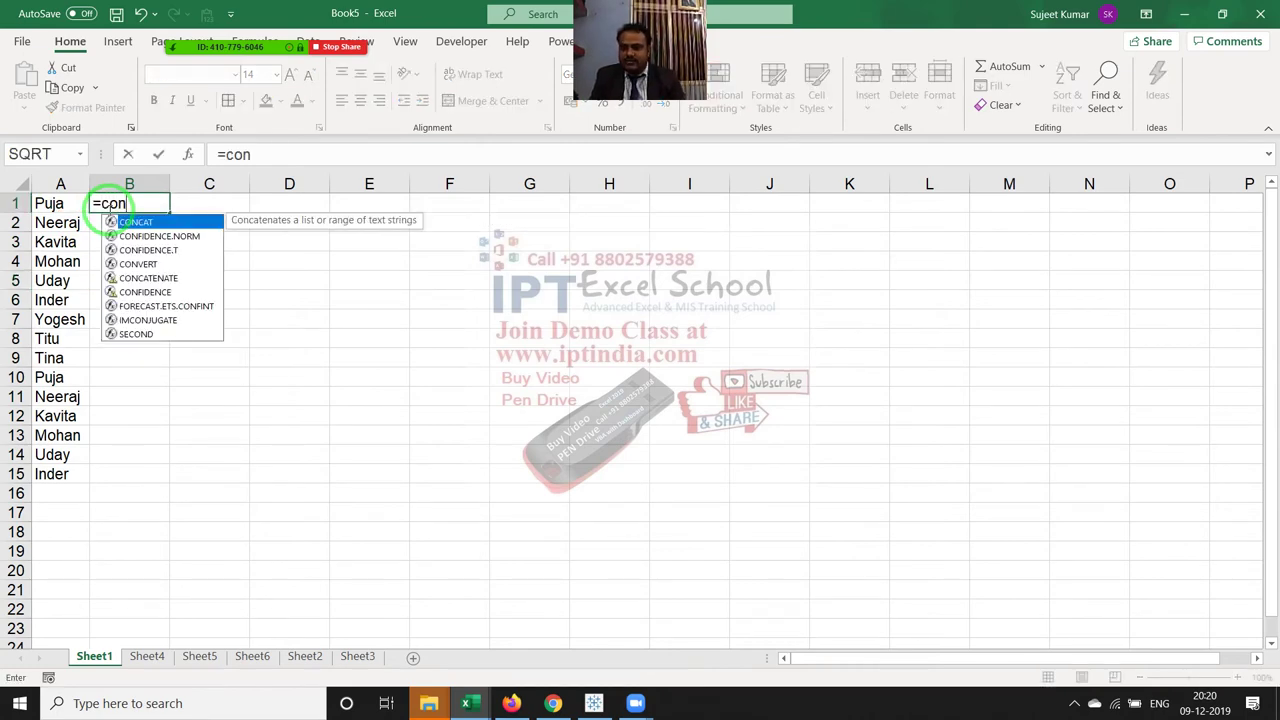
{"action": "key", "text": "Tab"}
{"action": "key", "text": "Left"}
{"action": "key", "text": "ctrl+shift+Down"}
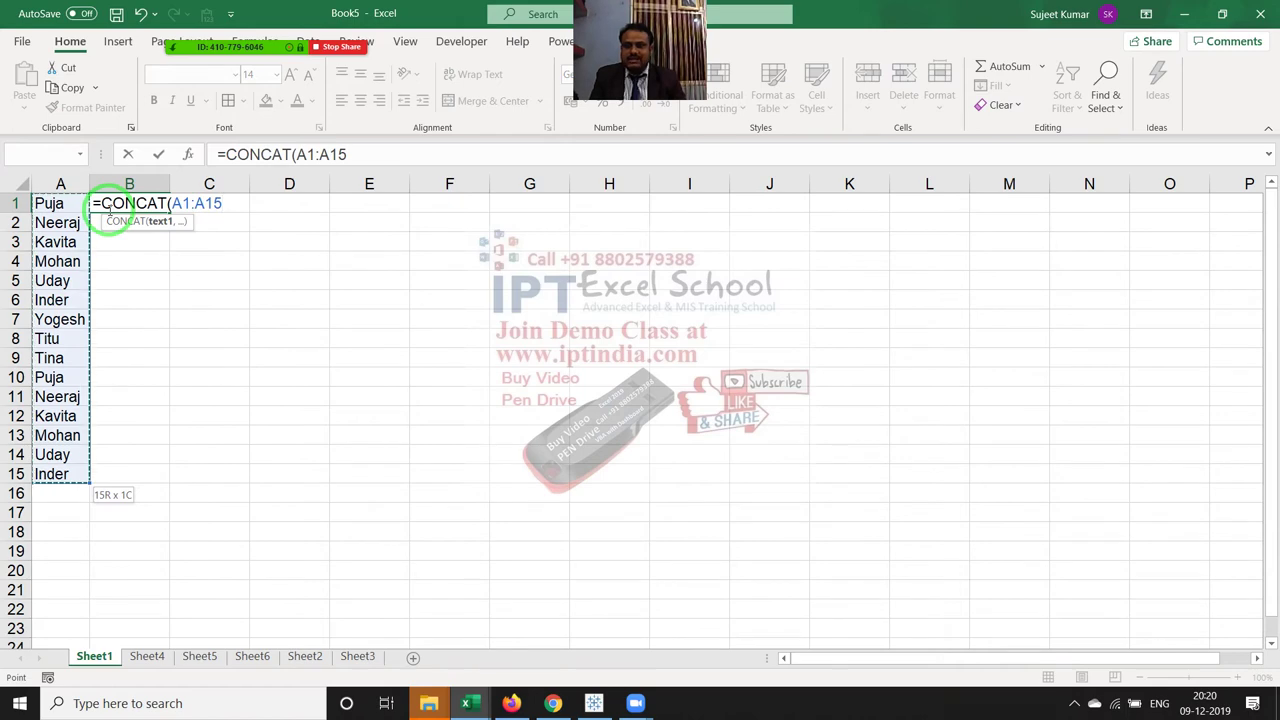
{"action": "key", "text": "Return"}
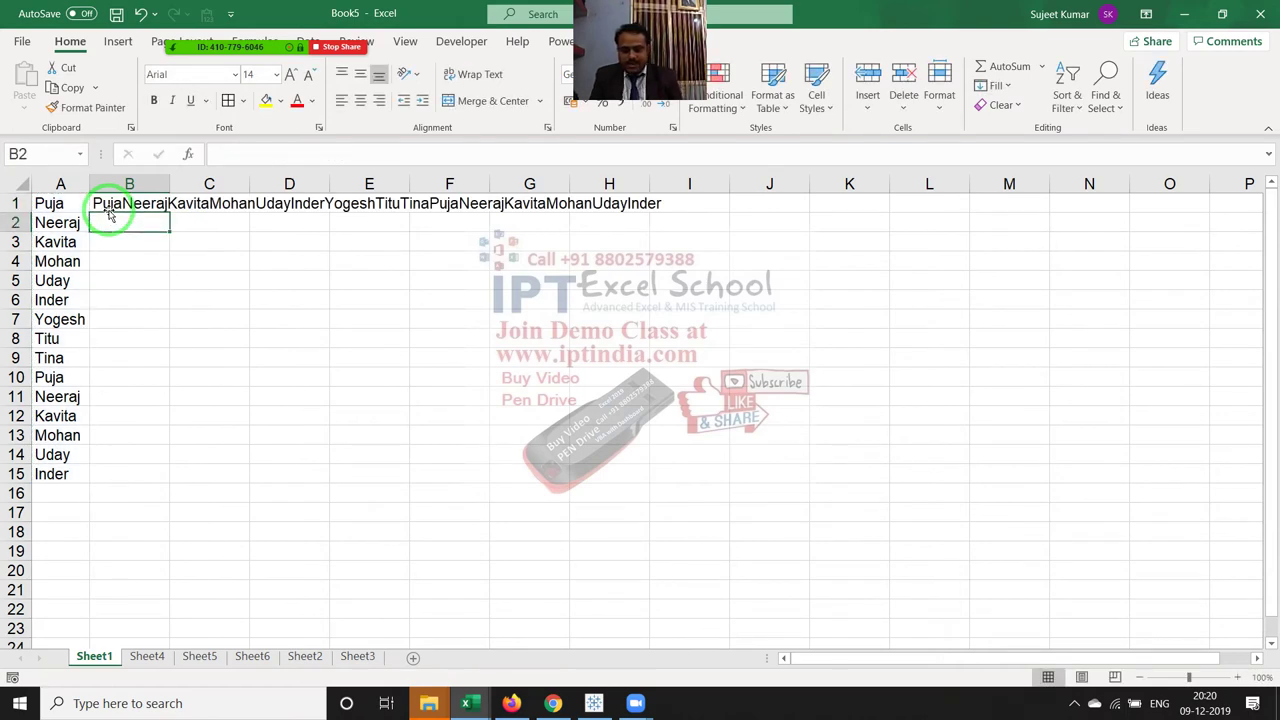
- Enter =TEXTJOIN(",",,A1:A15) in B2 to list all names comma-separated
{"action": "type", "text": "te"}
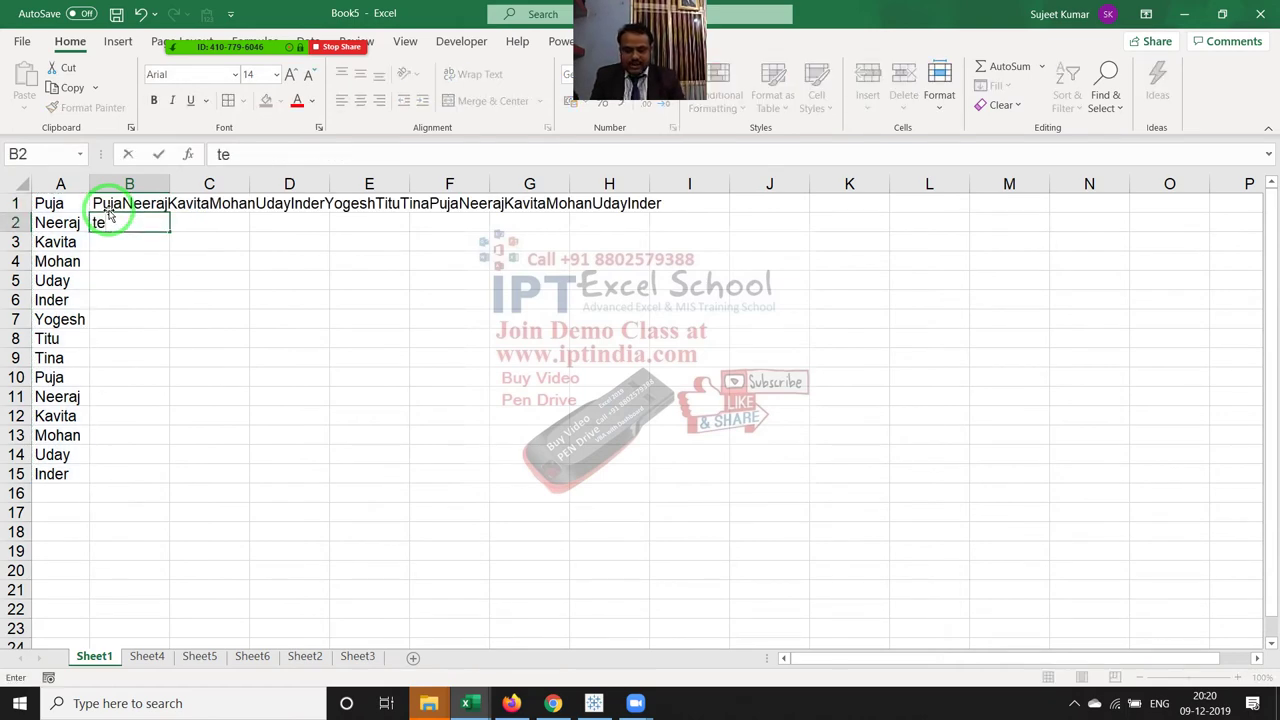
{"action": "type", "text": "=te"}
{"action": "key", "text": "Down"}
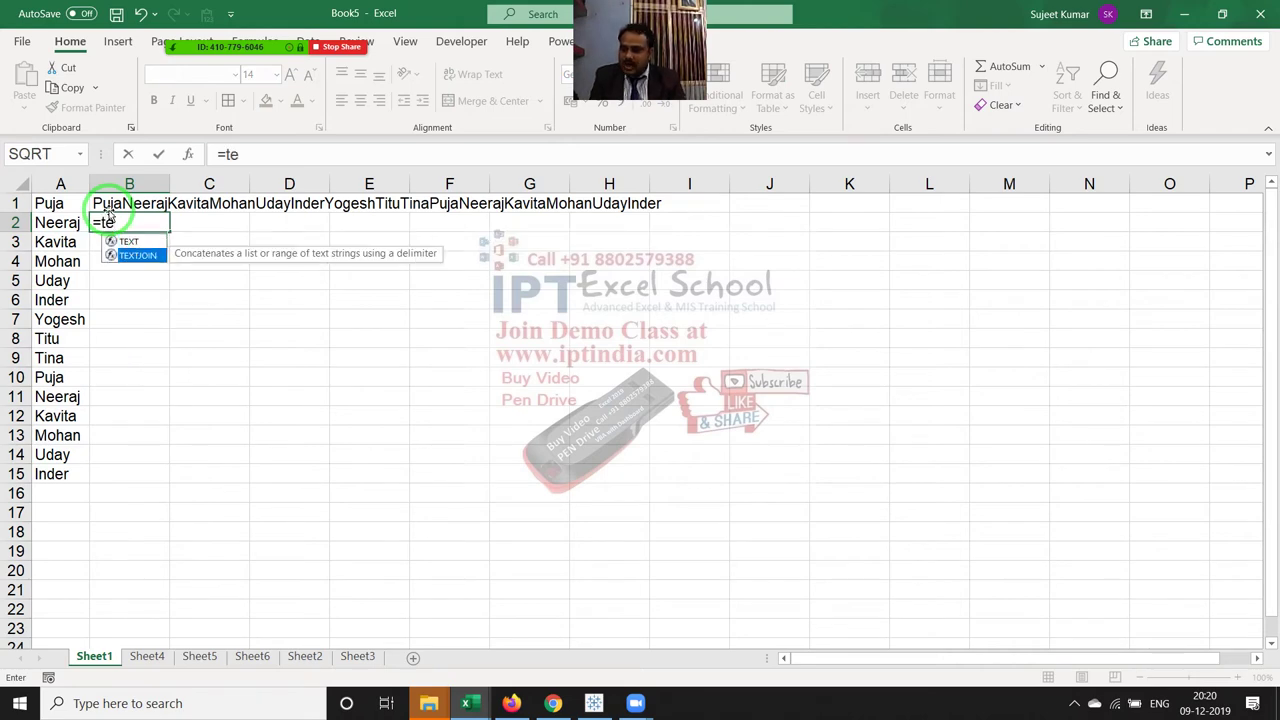
{"action": "key", "text": "Tab"}
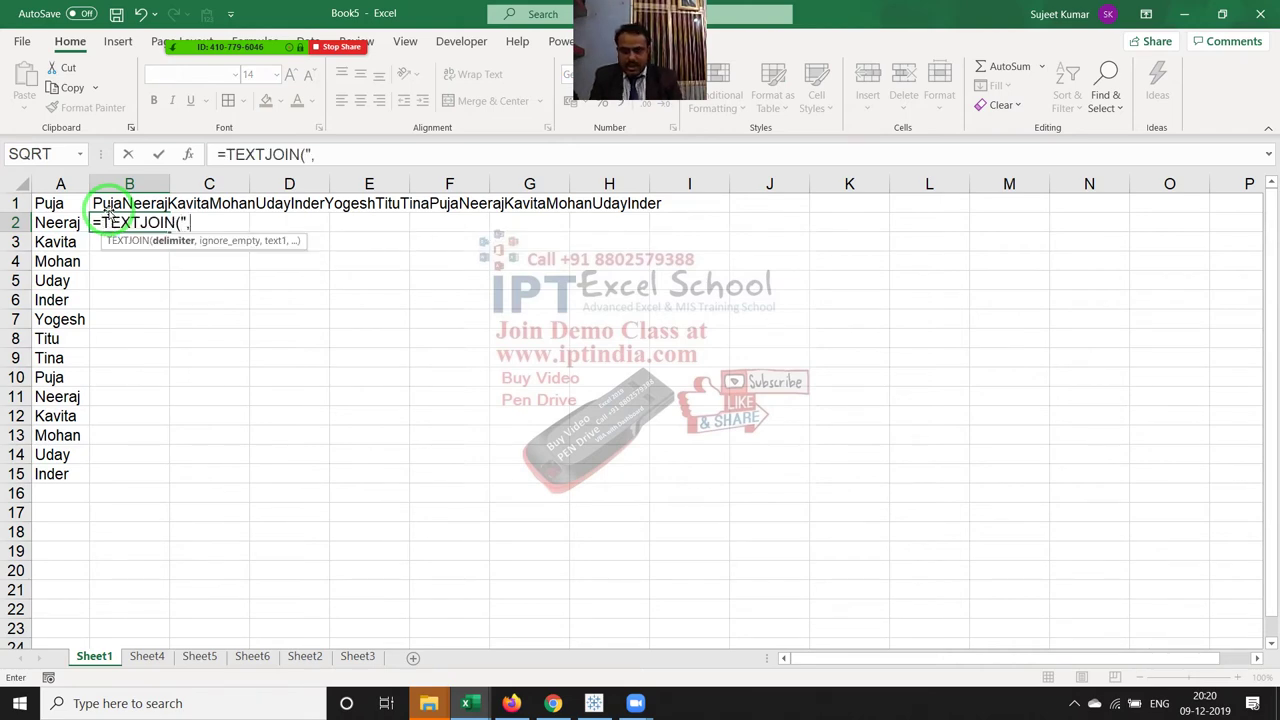
{"action": "type", "text": ","}
{"action": "key", "text": "Left"}
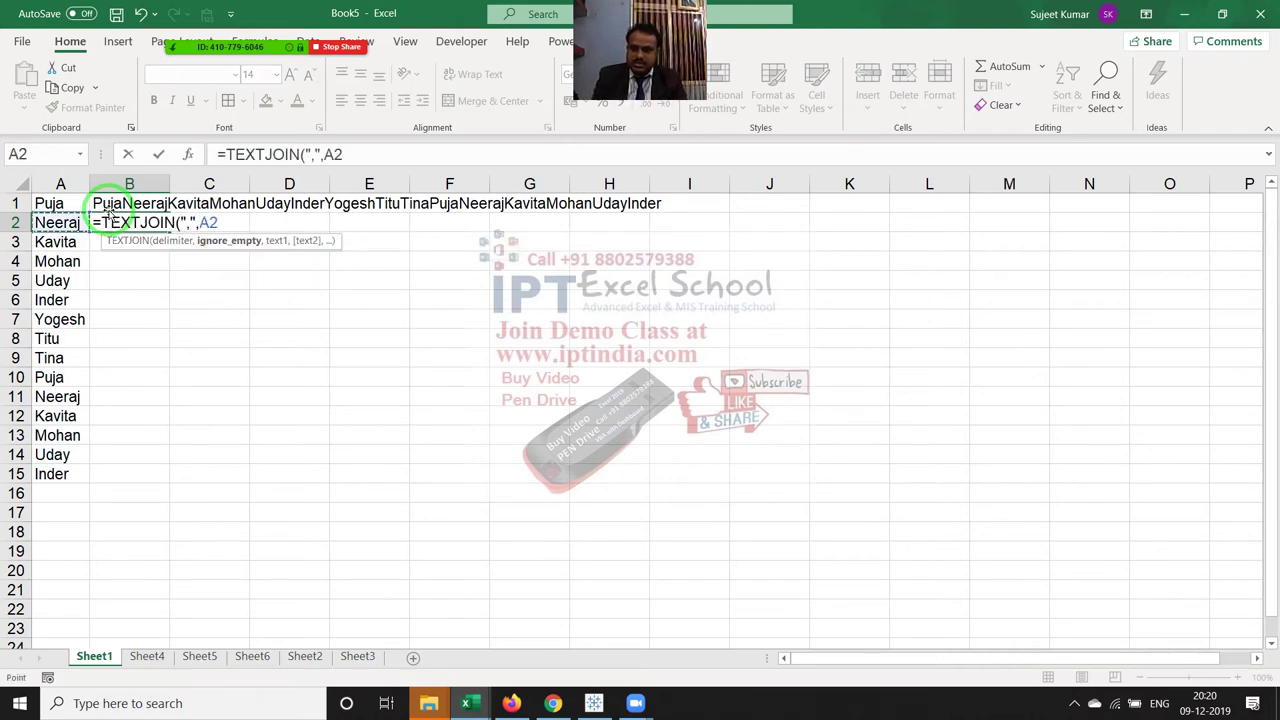
{"action": "key", "text": "BackSpace"}
{"action": "key", "text": "BackSpace"}
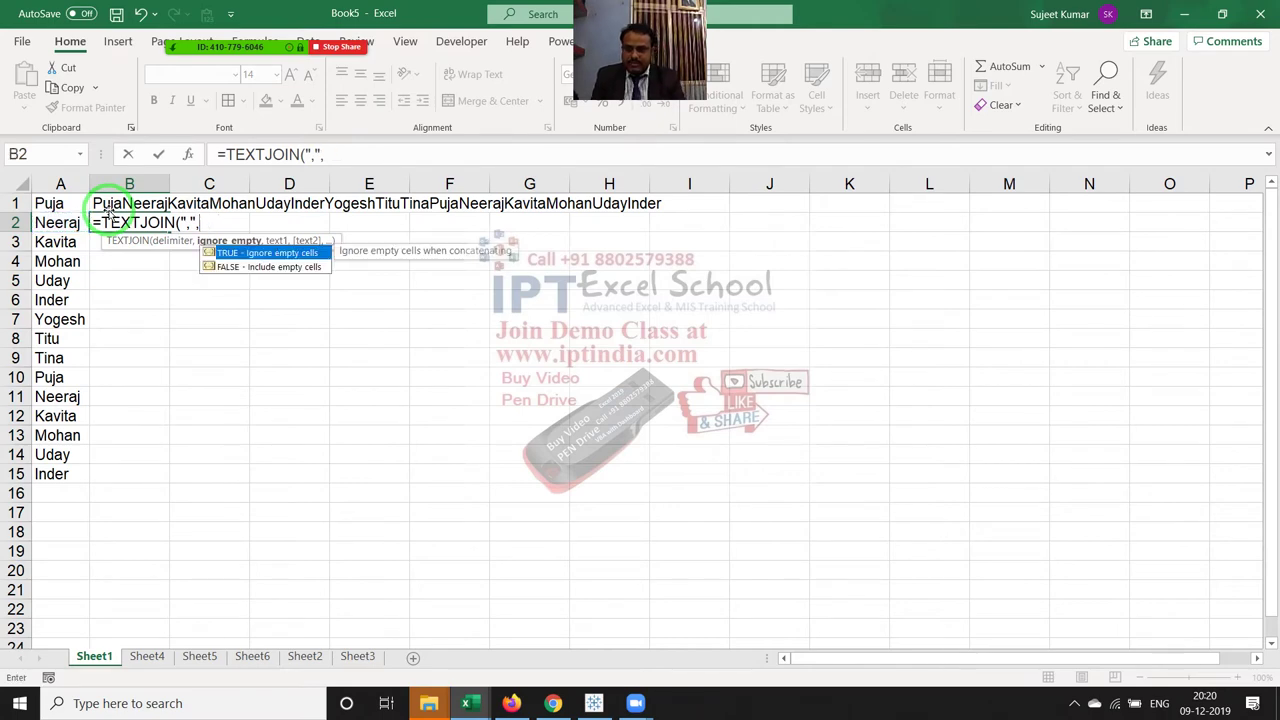
{"action": "type", "text": ","}
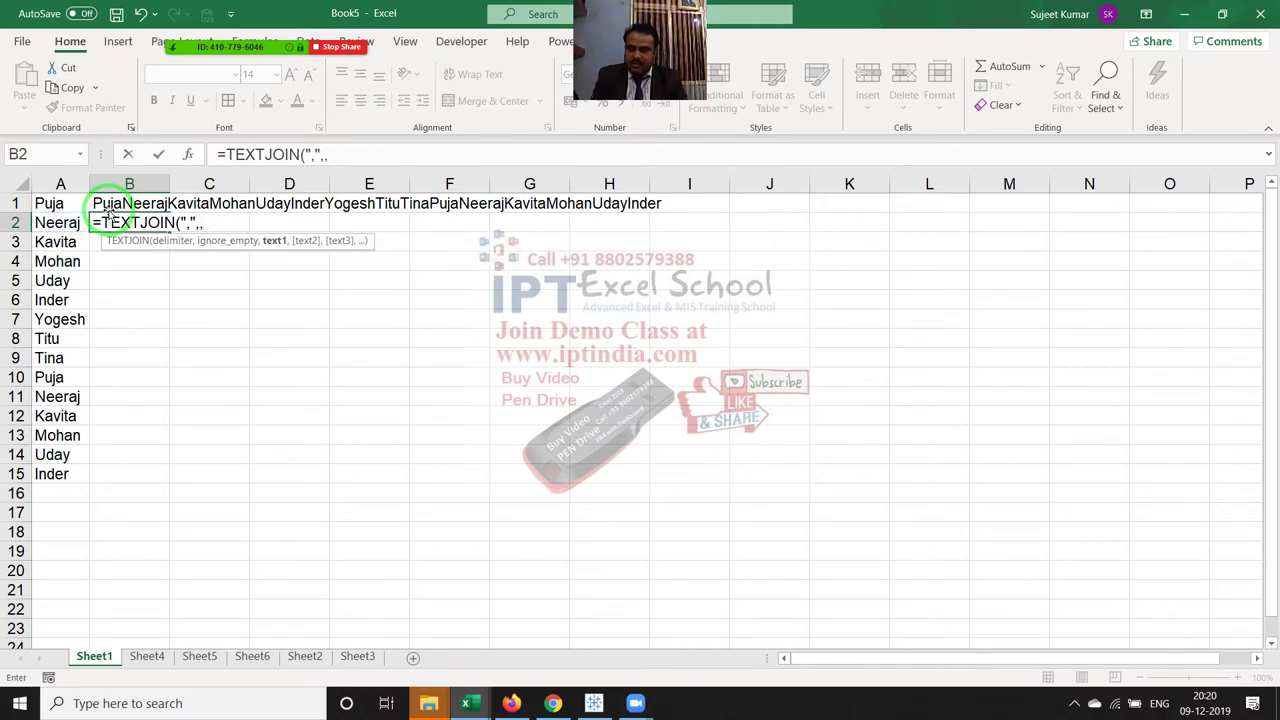
{"action": "key", "text": "Left"}
{"action": "key", "text": "Up"}
{"action": "key", "text": "ctrl+shift+Down"}
{"action": "key", "text": "Return"}
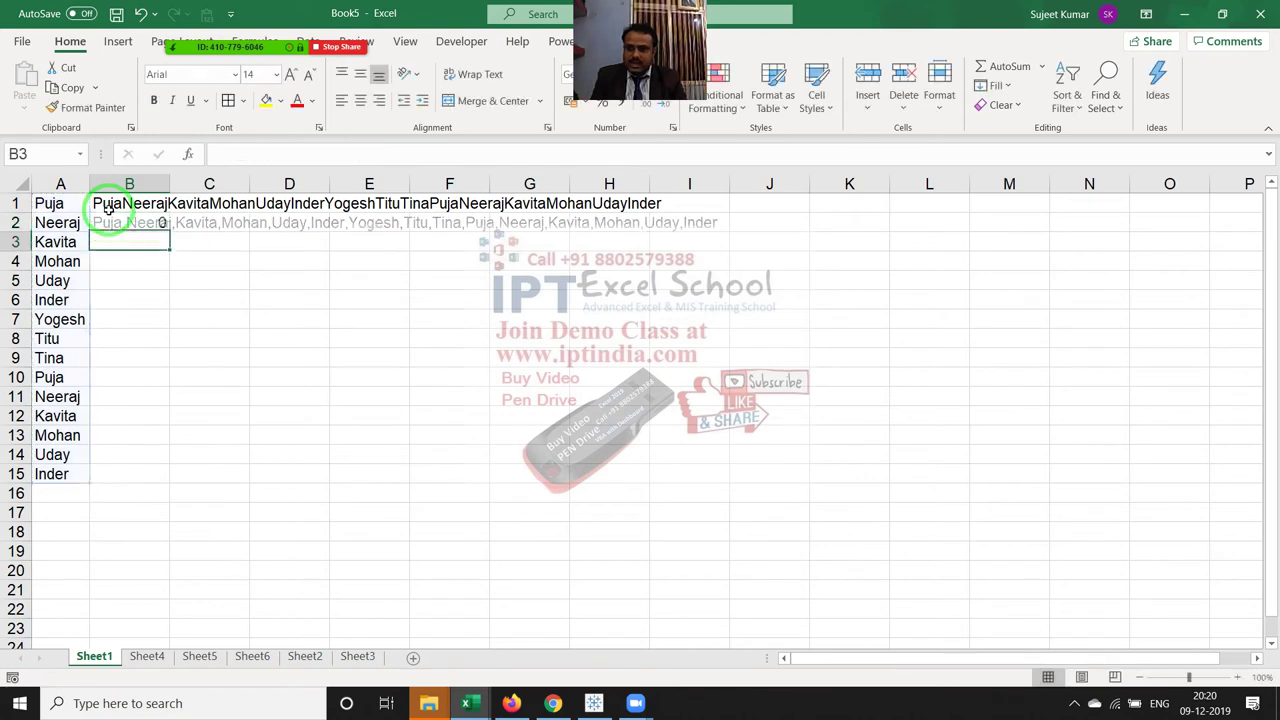
{"action": "left_click", "coordinate": [114, 218]}
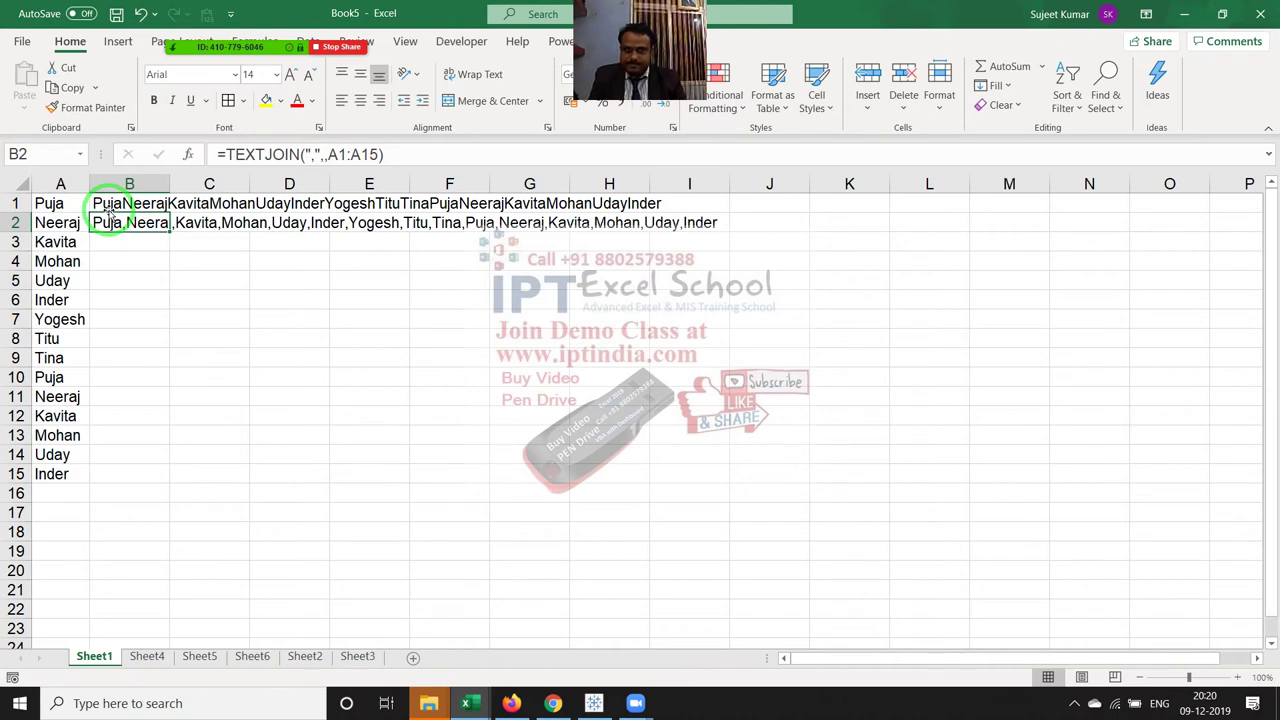
{"action": "left_click", "coordinate": [995, 85]}
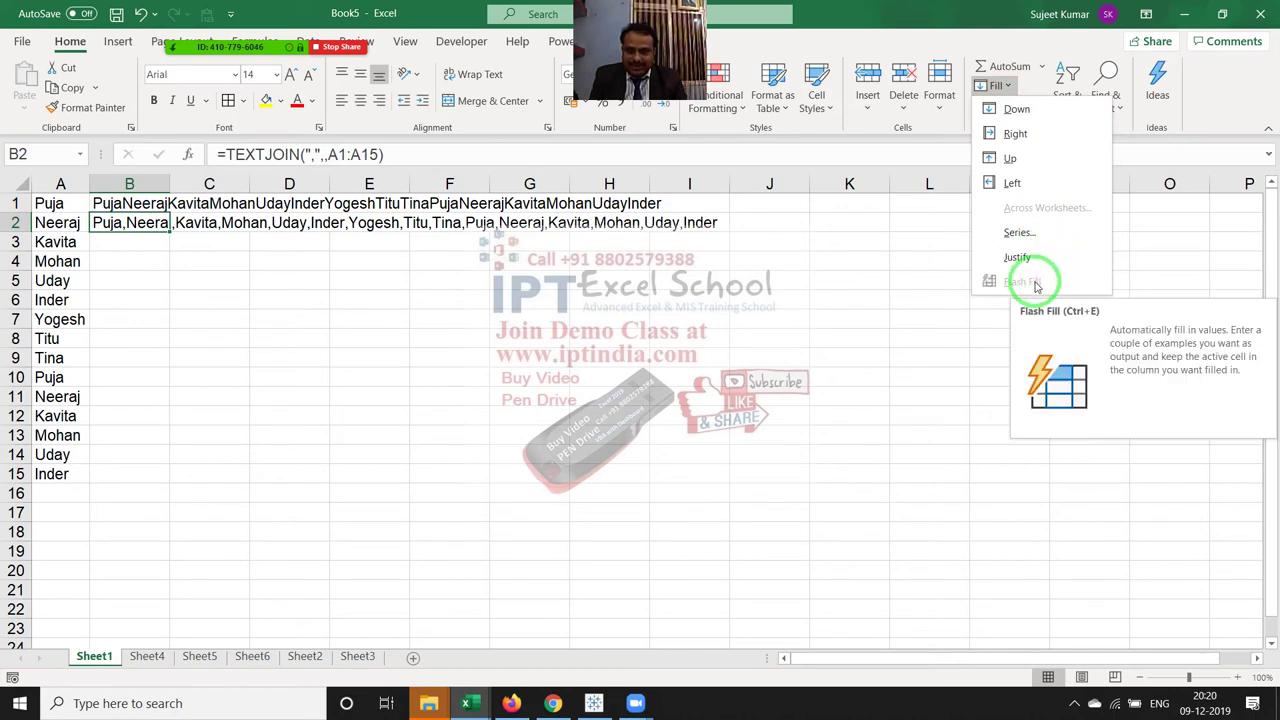
{"action": "left_click_drag", "start_coordinate": [1045, 295], "coordinate": [165, 688]}
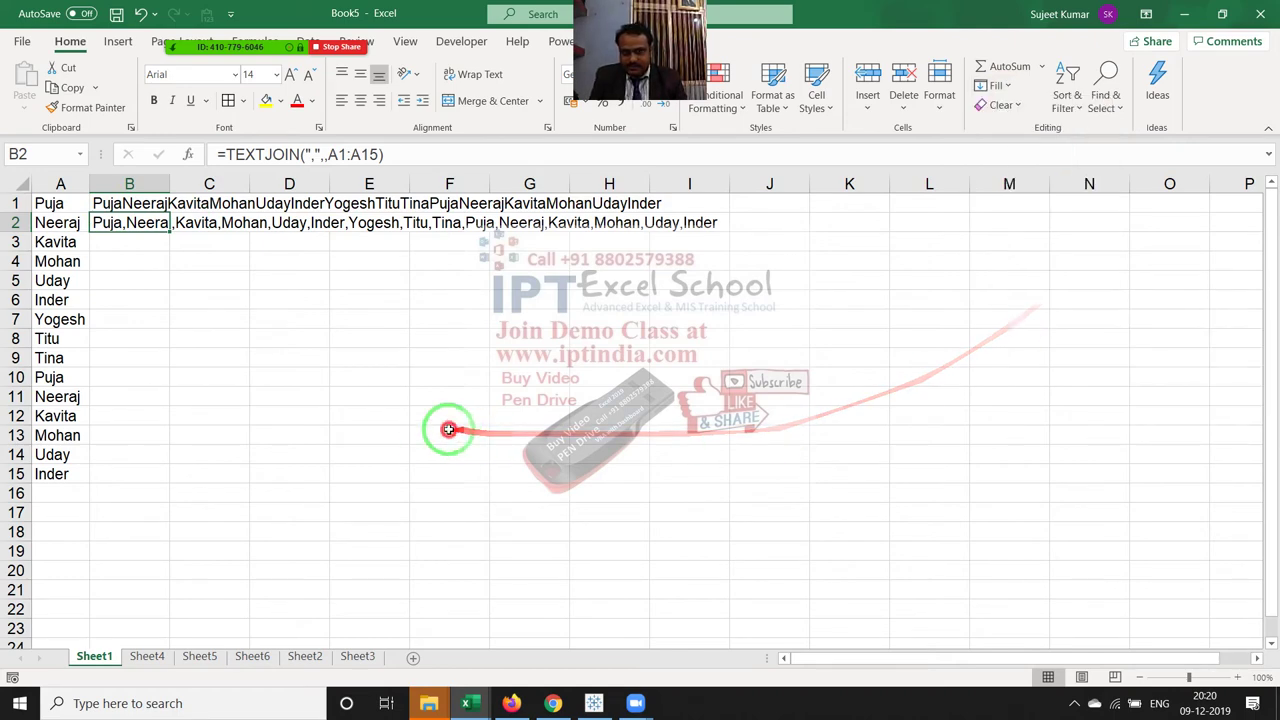
- On Sheet4, delete columns A through C holding the date and time cells
{"action": "left_click", "coordinate": [157, 660]}
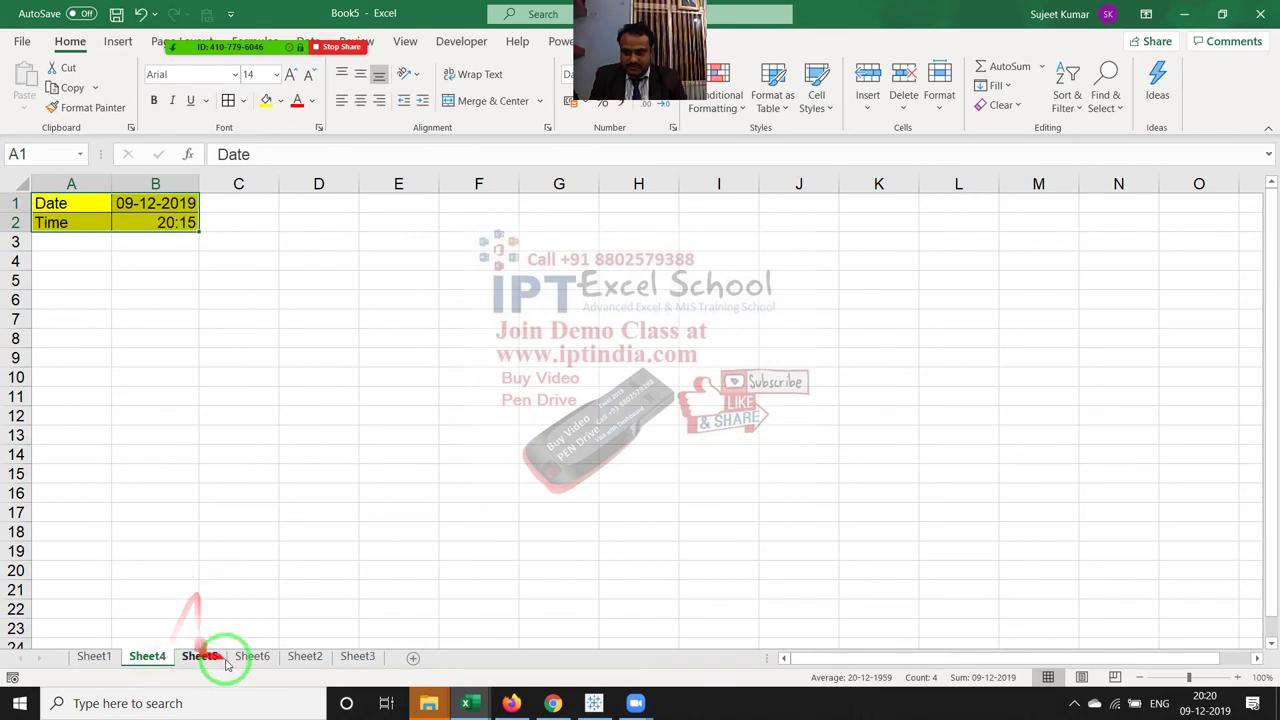
{"action": "left_click_drag", "start_coordinate": [150, 655], "coordinate": [94, 257]}
{"action": "left_click_drag", "start_coordinate": [82, 184], "coordinate": [243, 186]}
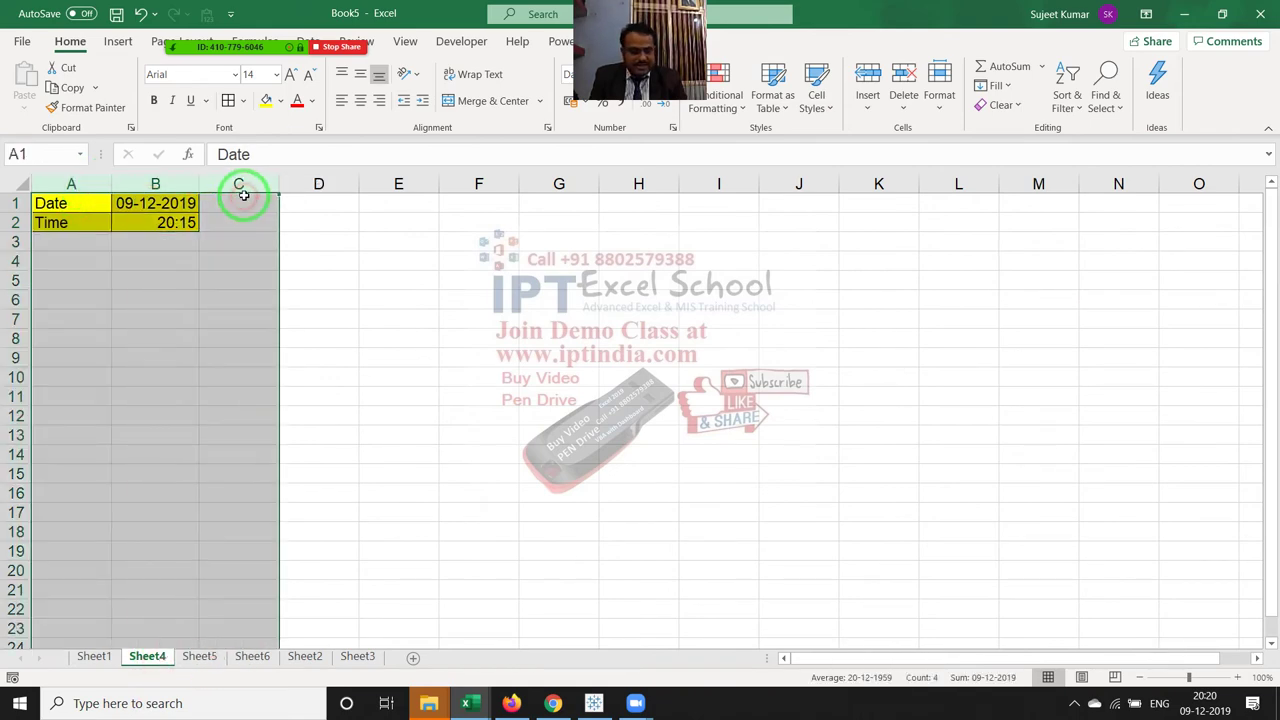
{"action": "key", "text": "ctrl+minus"}
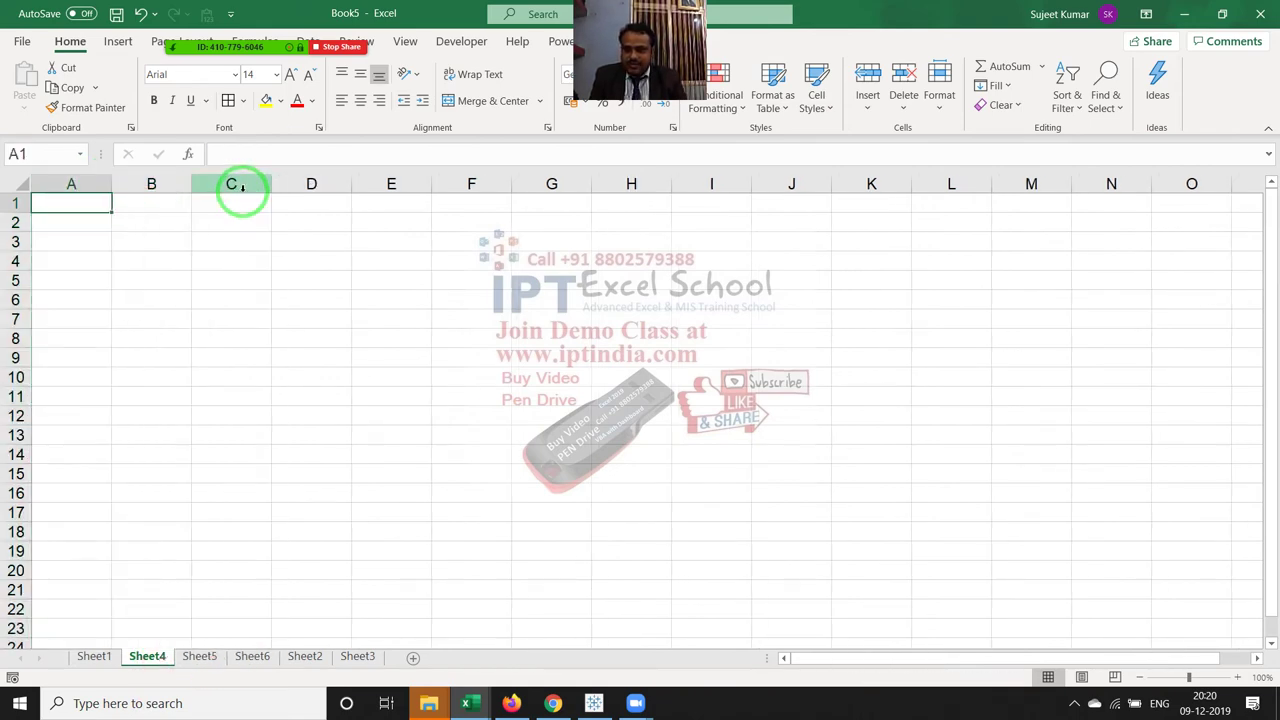
- Enter the heading Name in A1 and the first sample full name in A2
{"action": "type", "text": "Name"}
{"action": "key", "text": "Return"}
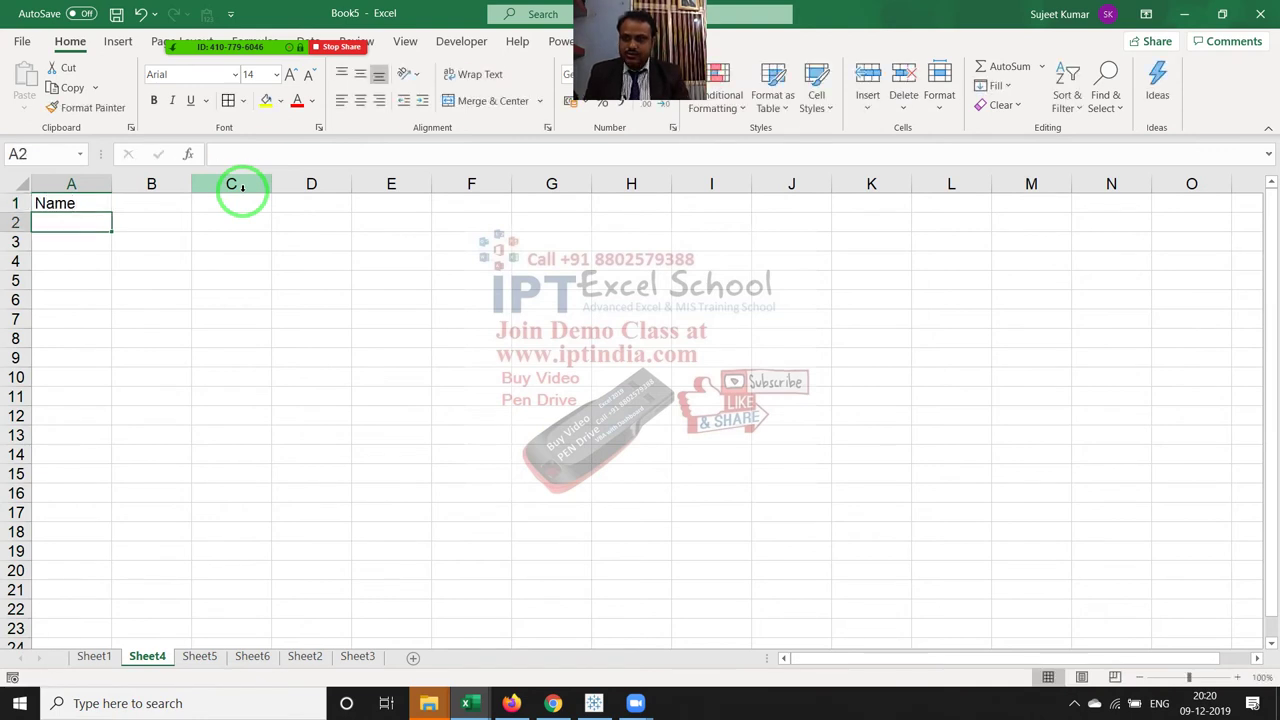
{"action": "type", "text": "Puja"}
{"action": "key", "text": "Return"}
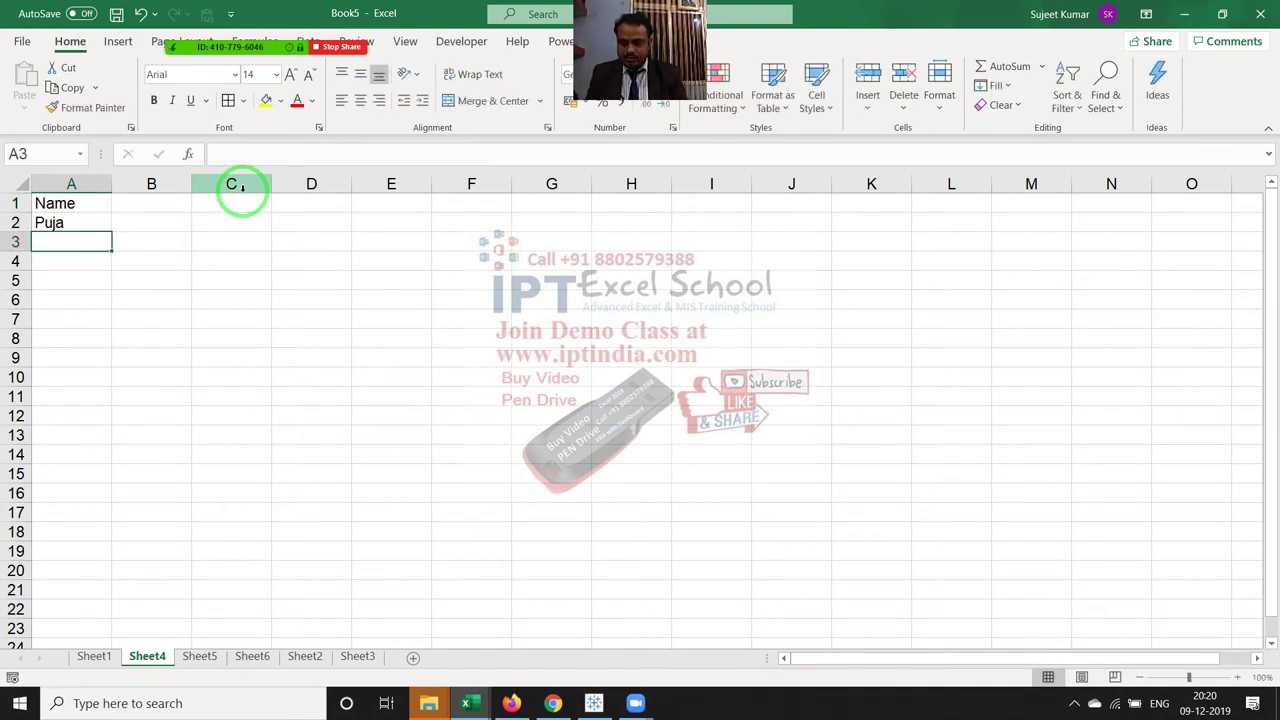
{"action": "type", "text": "Name"}
{"action": "key", "text": "Escape"}
{"action": "key", "text": "Up"}
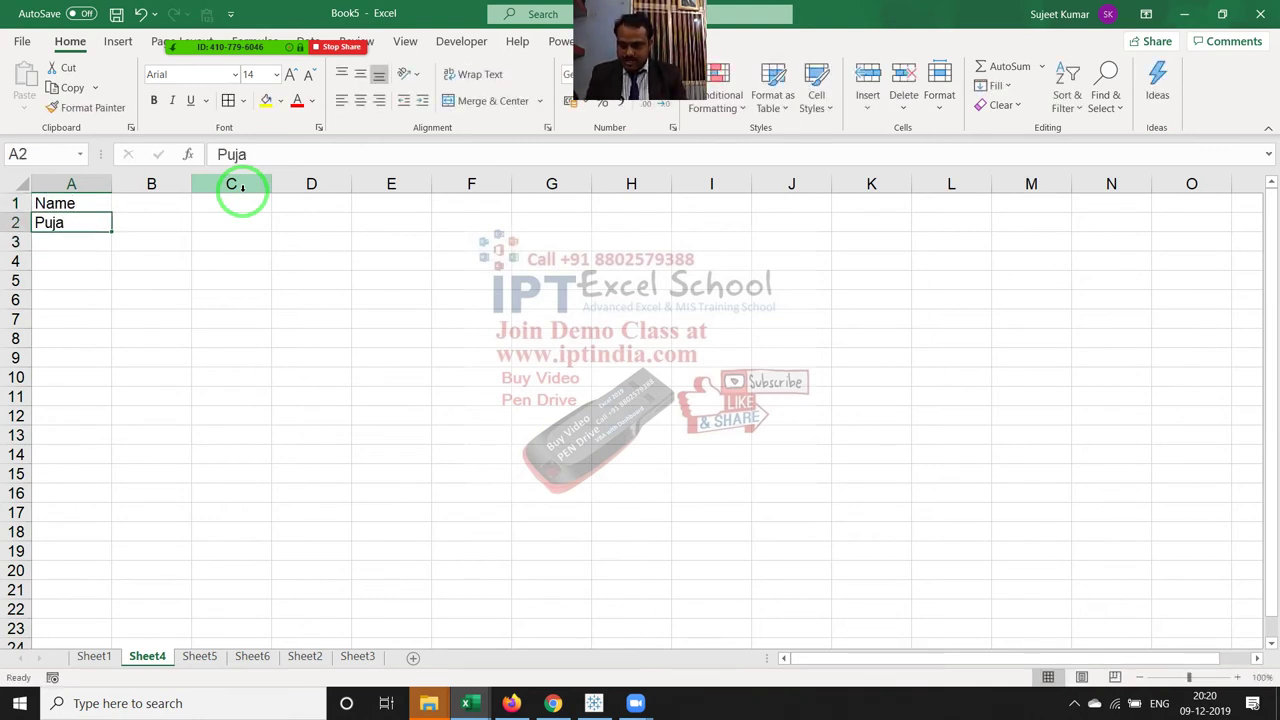
{"action": "key", "text": "F2"}
{"action": "type", "text": "Singh"}
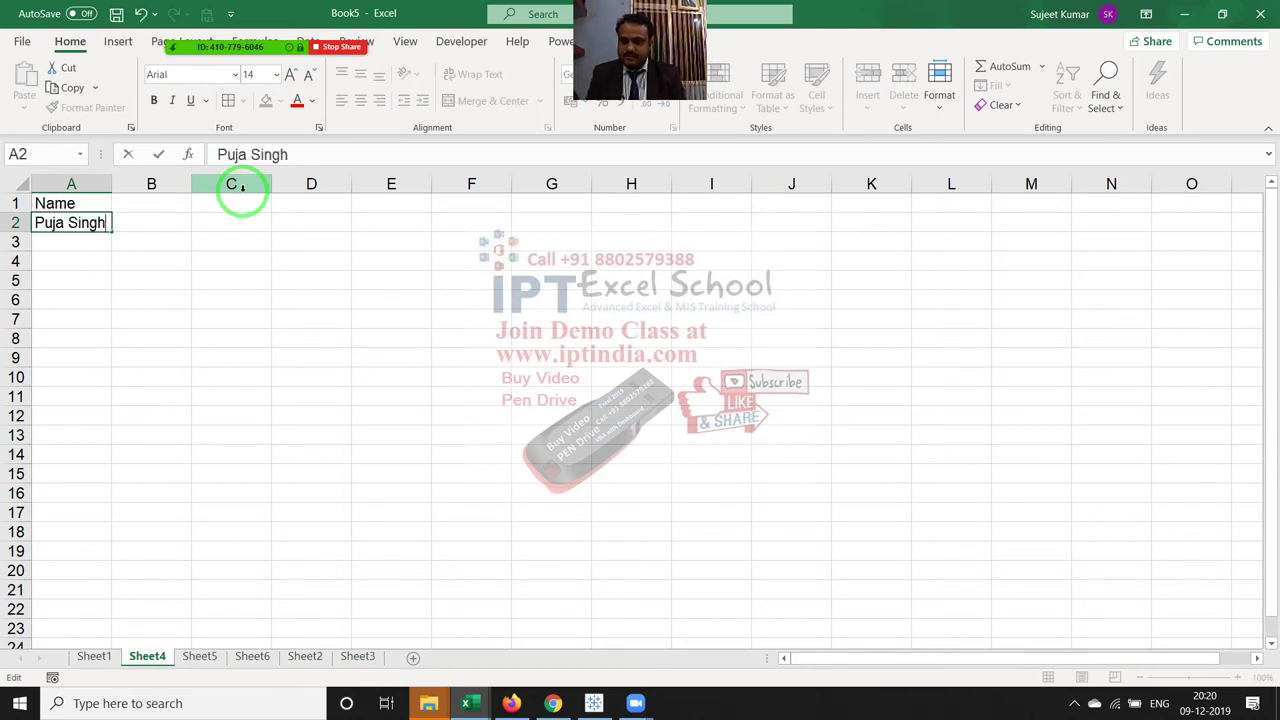
{"action": "key", "text": "Return"}
- Type the second and third sample full names into A3 and A4
{"action": "type", "text": "Name"}
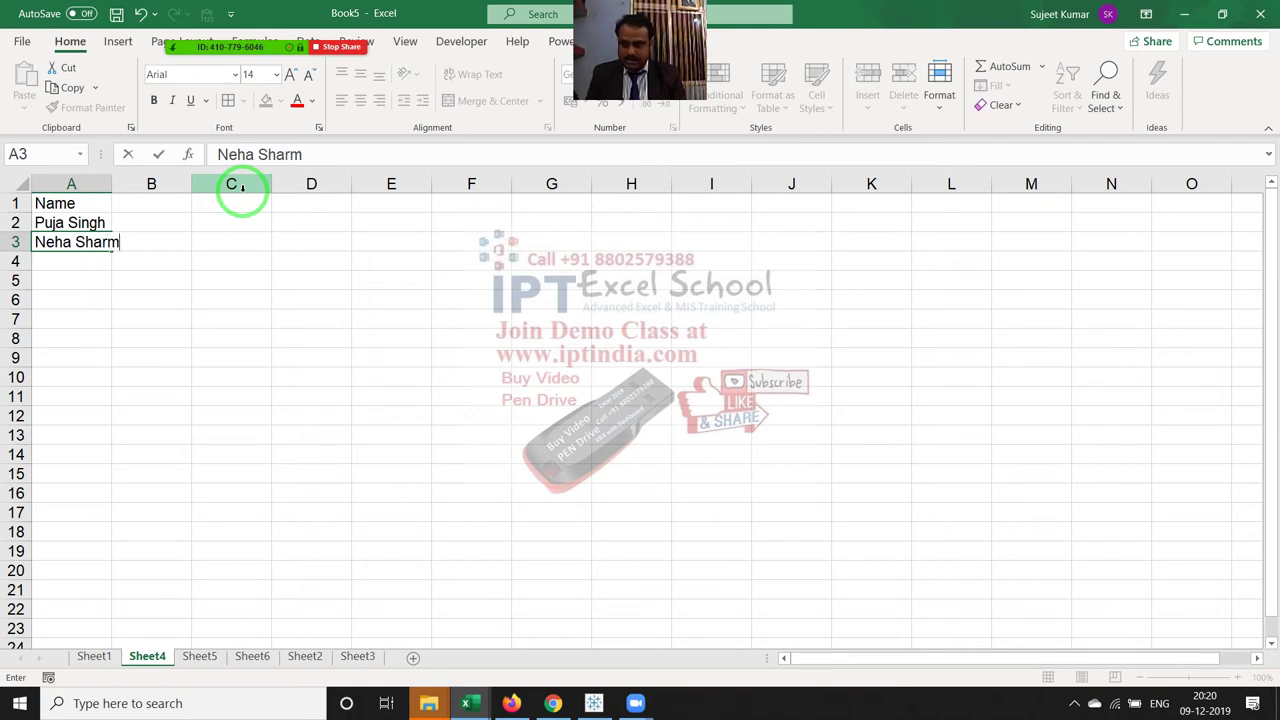
{"action": "key", "text": "Return"}
{"action": "type", "text": "Mohan Ram"}
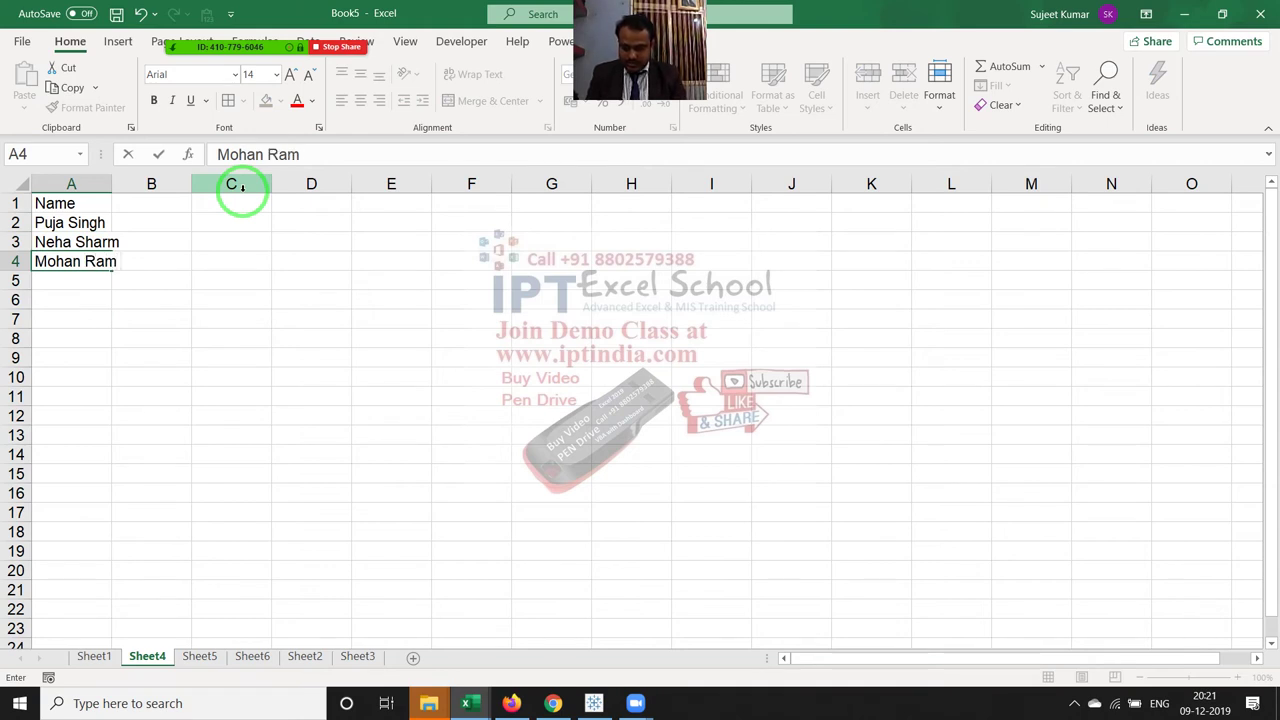
{"action": "type", "text": "a"}
{"action": "key", "text": "Return"}
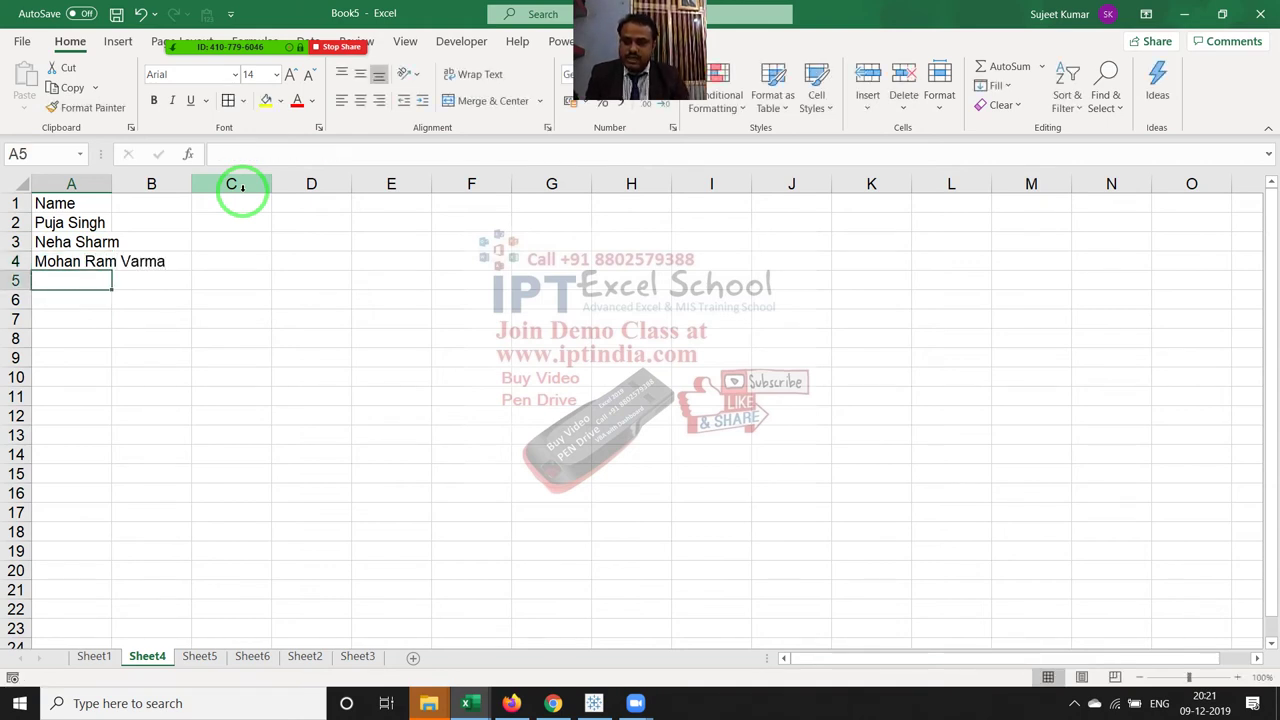
{"action": "left_click", "coordinate": [118, 184]}
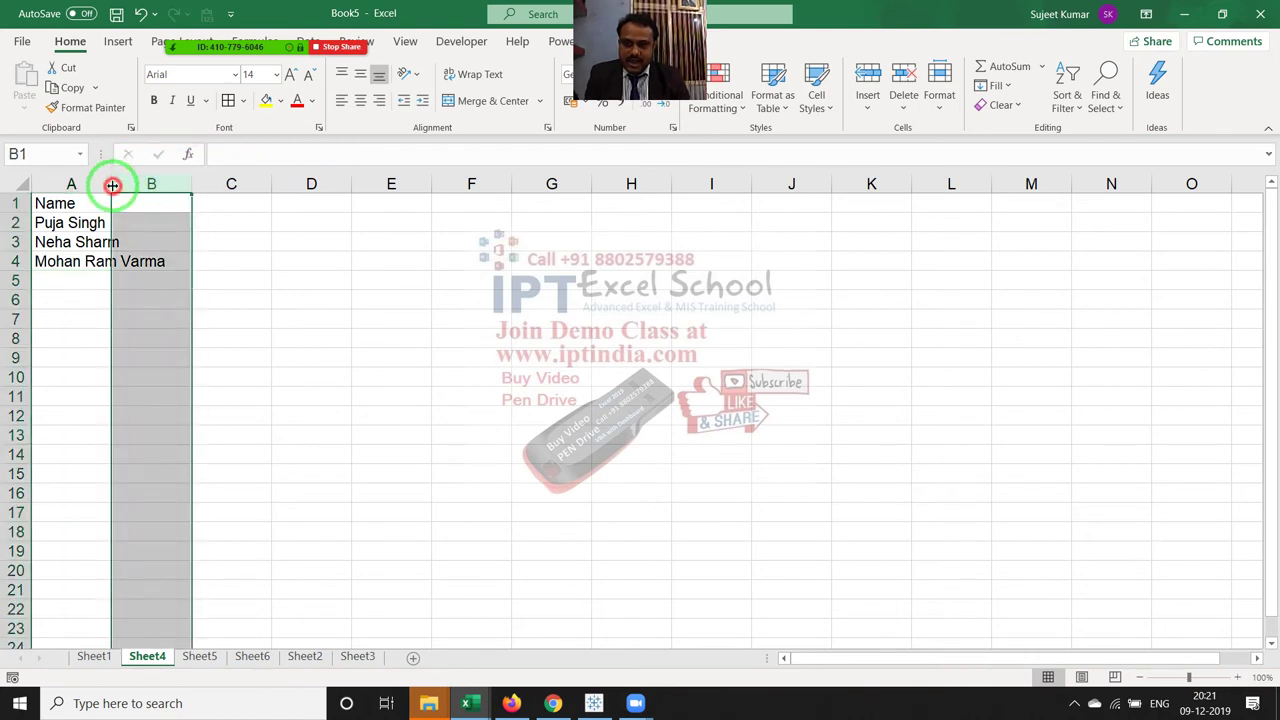
- Widen column A to fit the names and add headers F and L in B1:C1
{"action": "double_click", "coordinate": [113, 185]}
{"action": "left_click", "coordinate": [184, 203]}
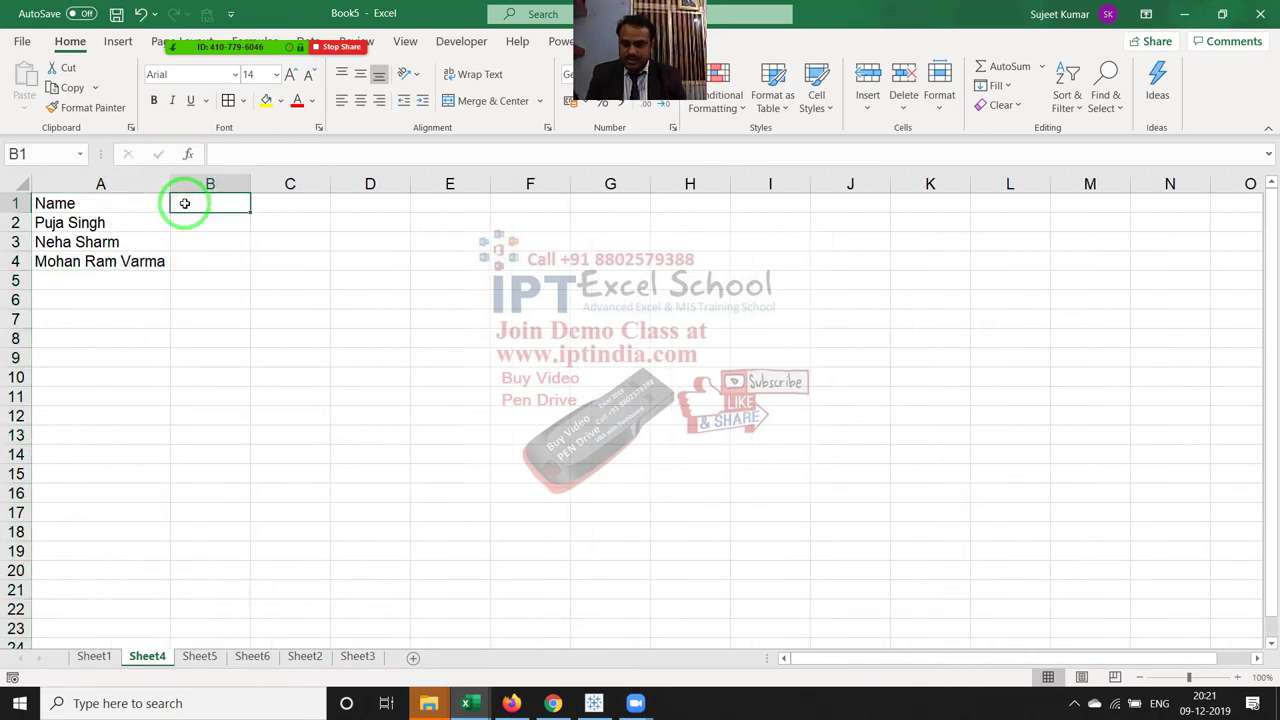
{"action": "key", "text": "Right"}
{"action": "type", "text": "L"}
{"action": "key", "text": "Return"}
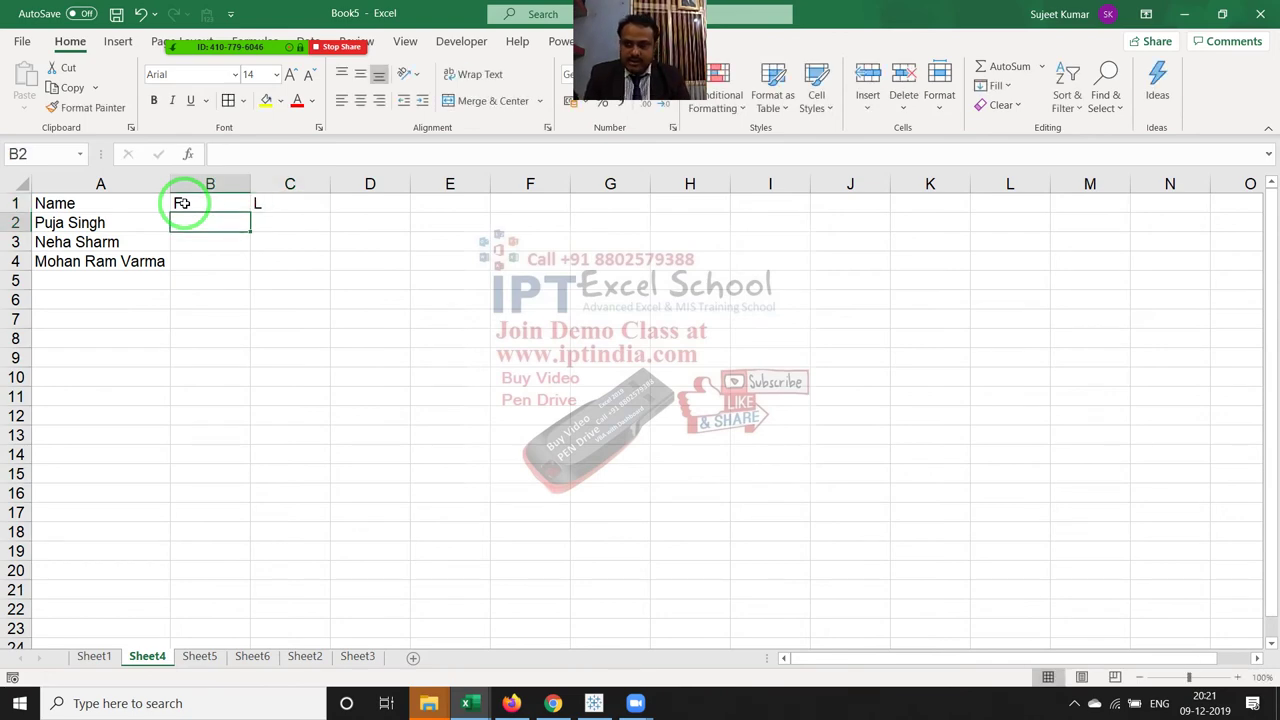
- Give a first-name example in B2 and Flash Fill the first names into B2:B4
{"action": "type", "text": "Puja"}
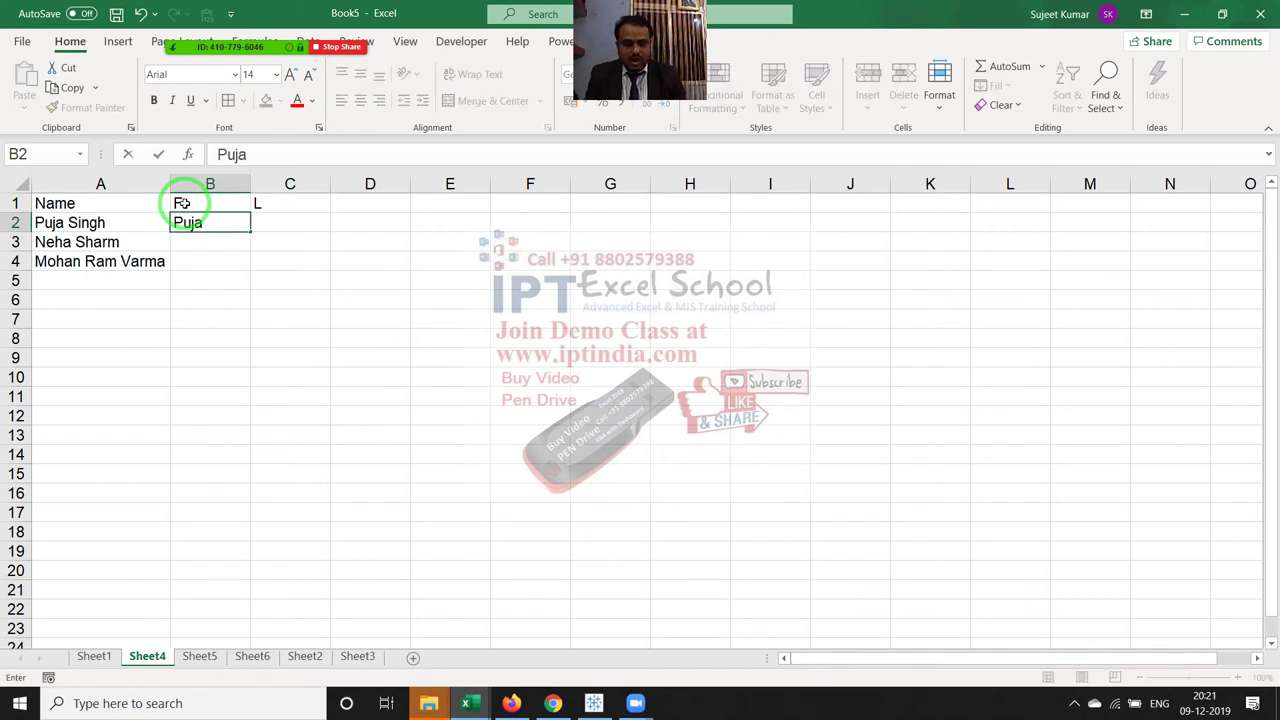
{"action": "key", "text": "Return"}
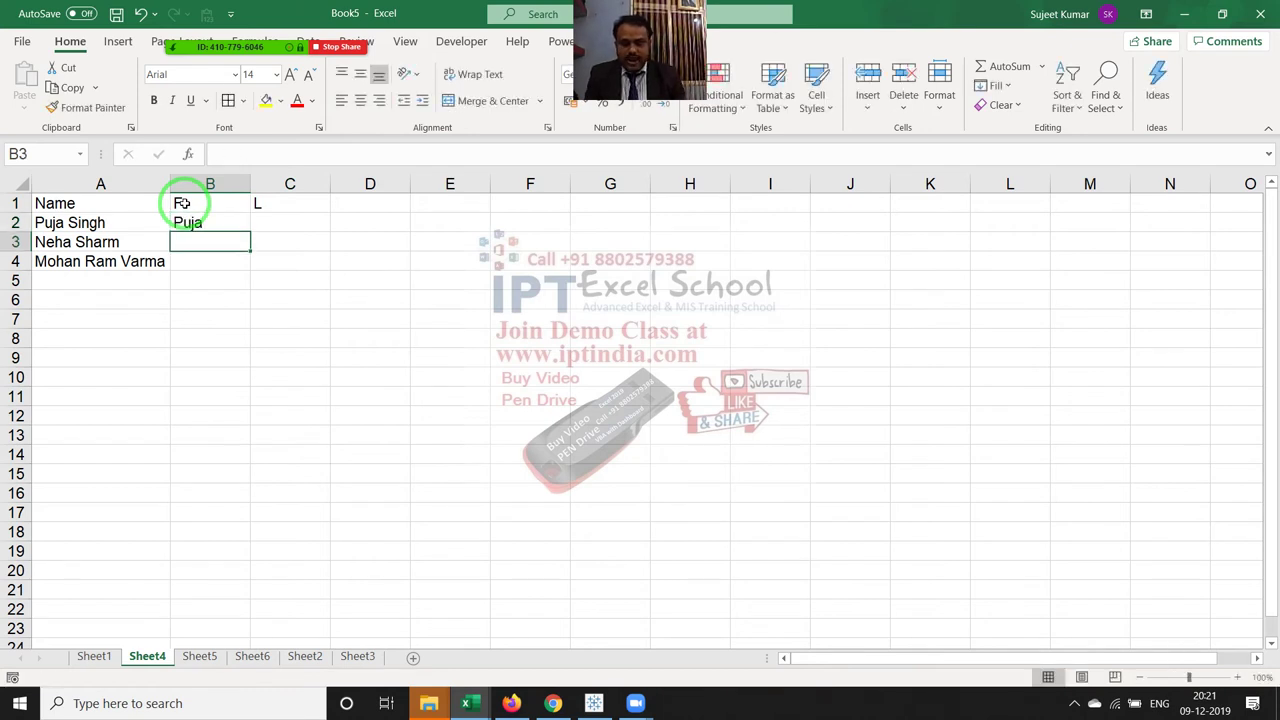
{"action": "key", "text": "Up"}
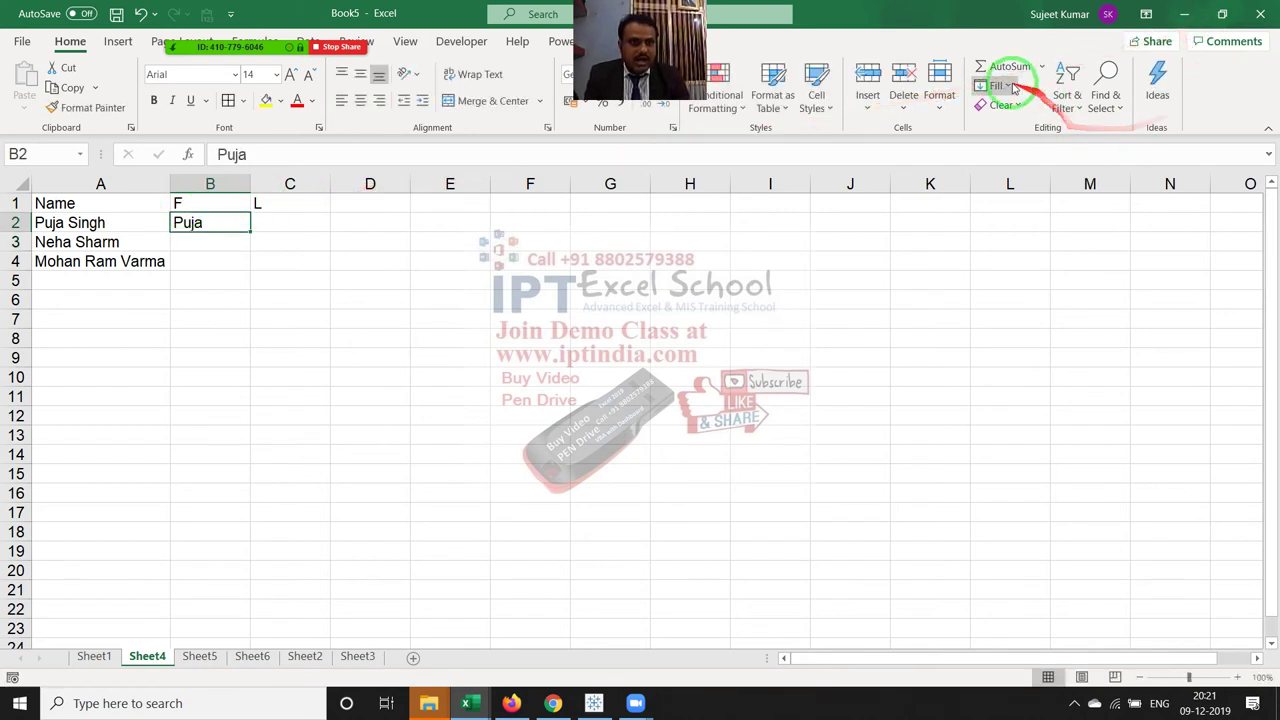
{"action": "left_click", "coordinate": [996, 86]}
{"action": "left_click", "coordinate": [1043, 283]}
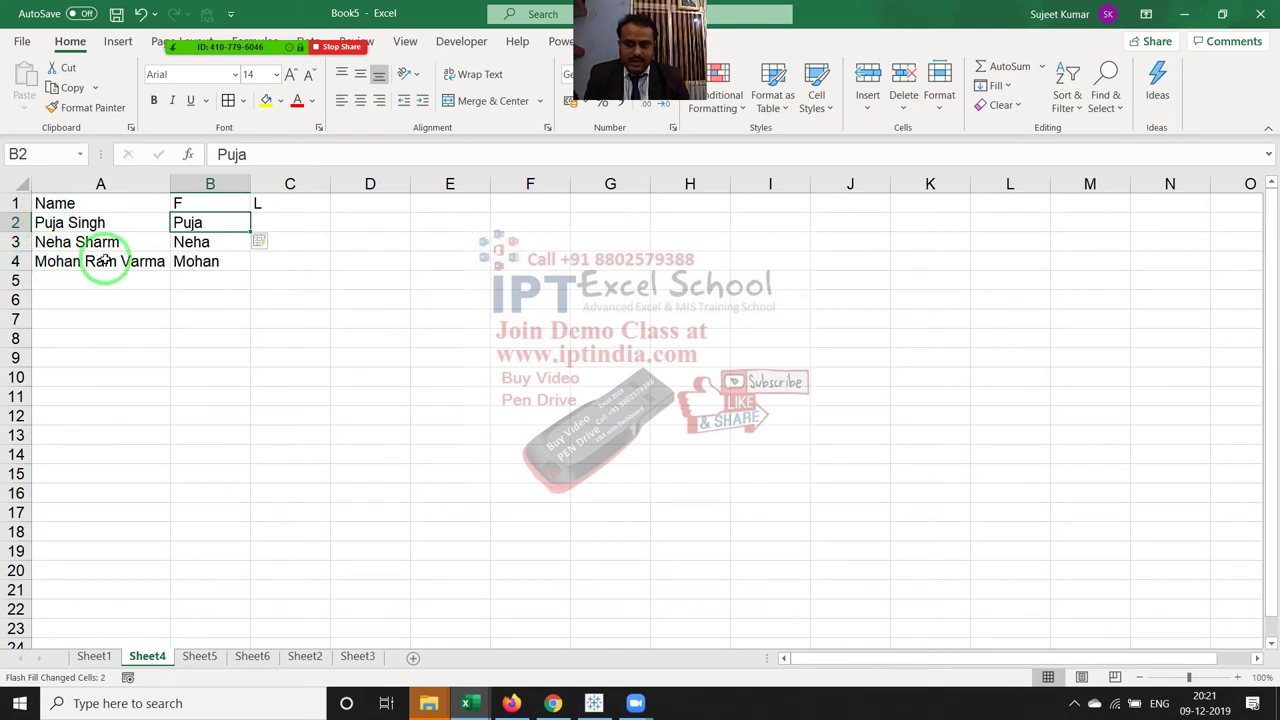
- Give a surname example in C2 and Flash Fill the last names into C2:C4
{"action": "left_click", "coordinate": [272, 226]}
{"action": "type", "text": "Singh"}
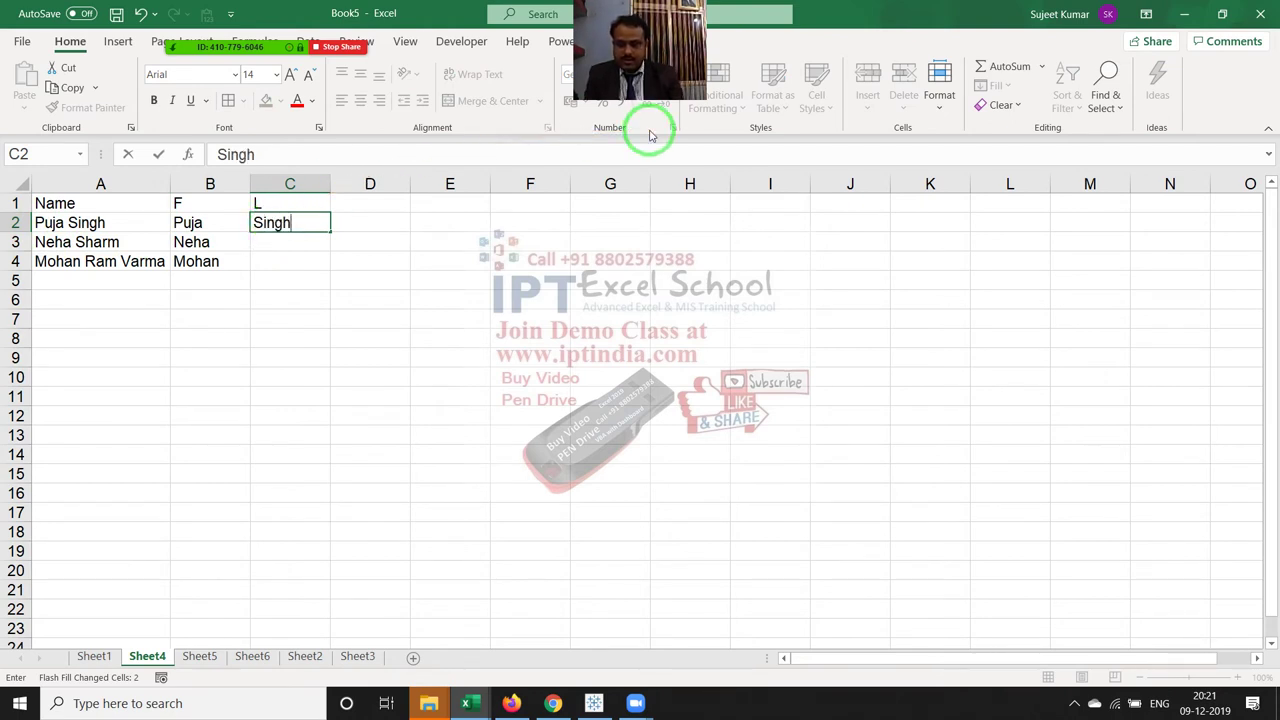
{"action": "key", "text": "ctrl+Return"}
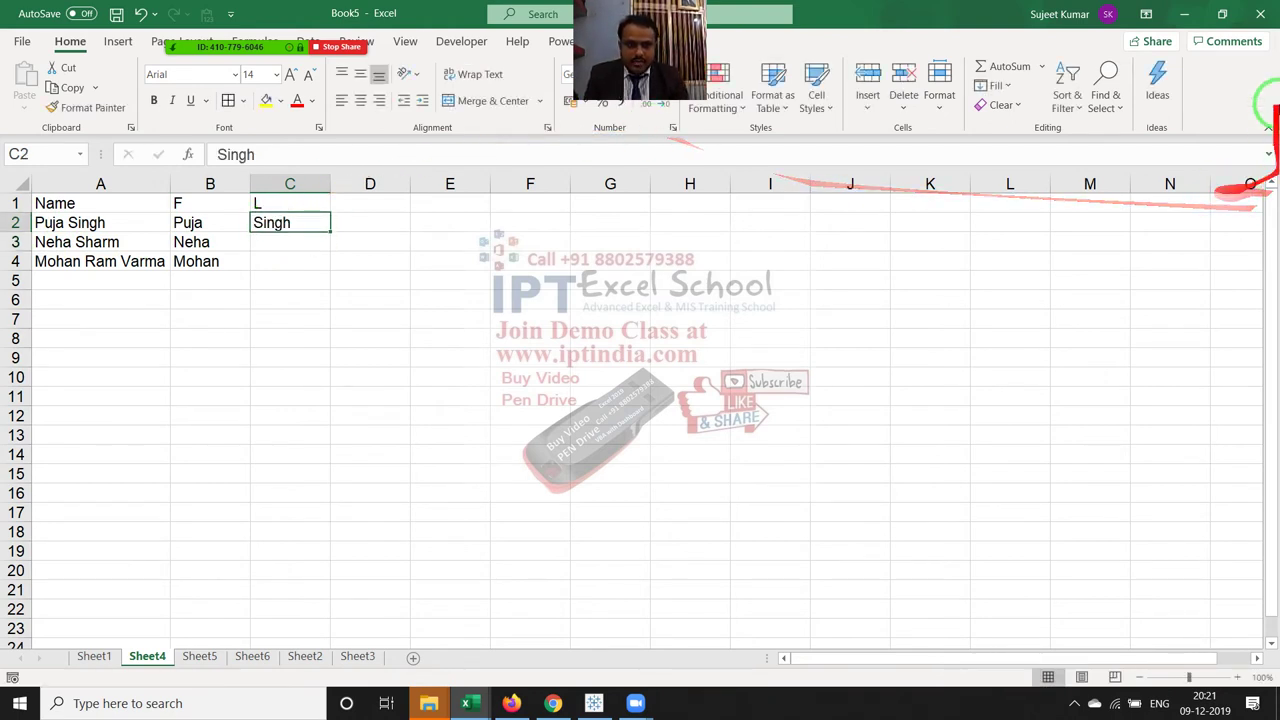
{"action": "left_click", "coordinate": [993, 88]}
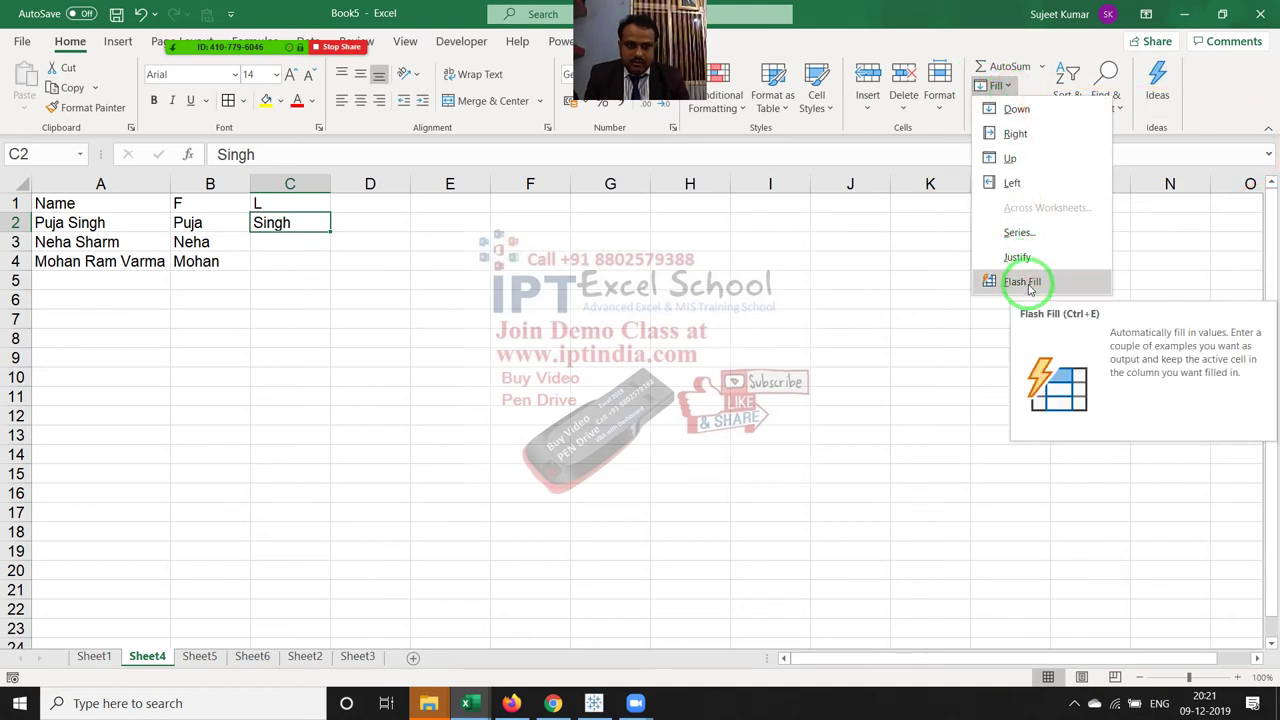
{"action": "left_click", "coordinate": [1028, 284]}
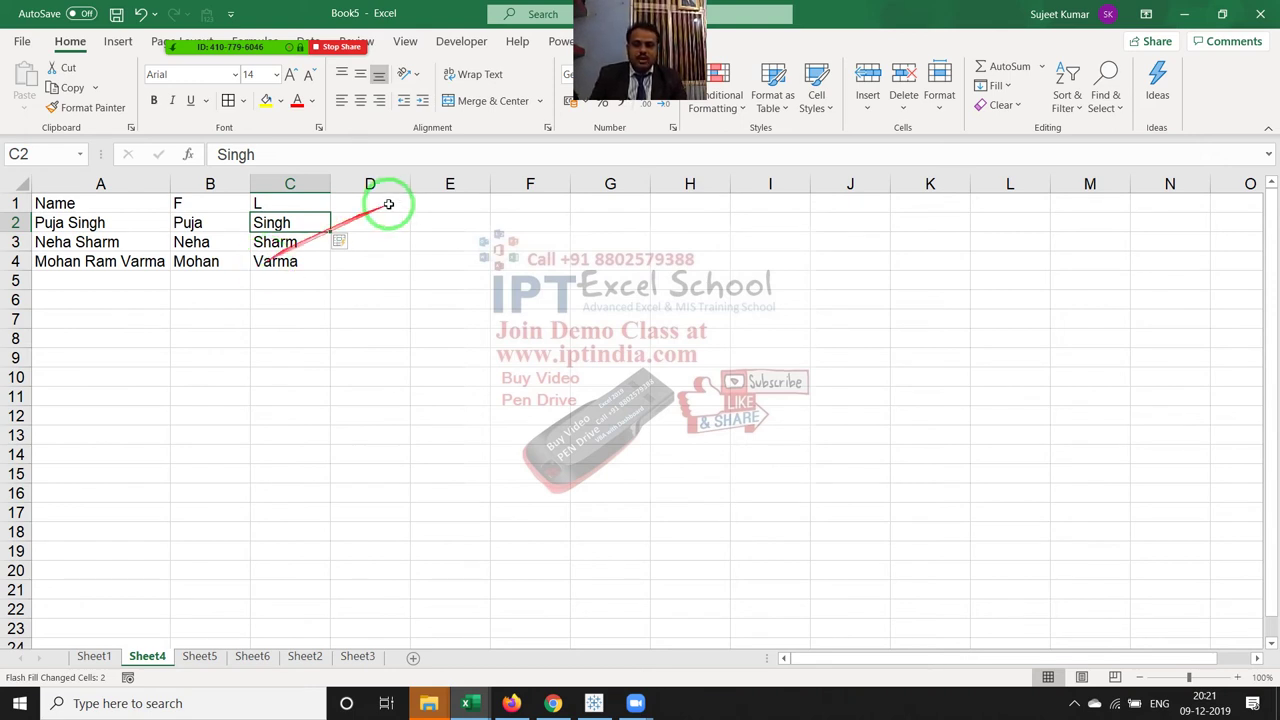
{"action": "left_click", "coordinate": [429, 203]}
- Add a Date heading in E1, 8 in E2, and =E2+30 dates filled down to E6
{"action": "type", "text": "Dat"}
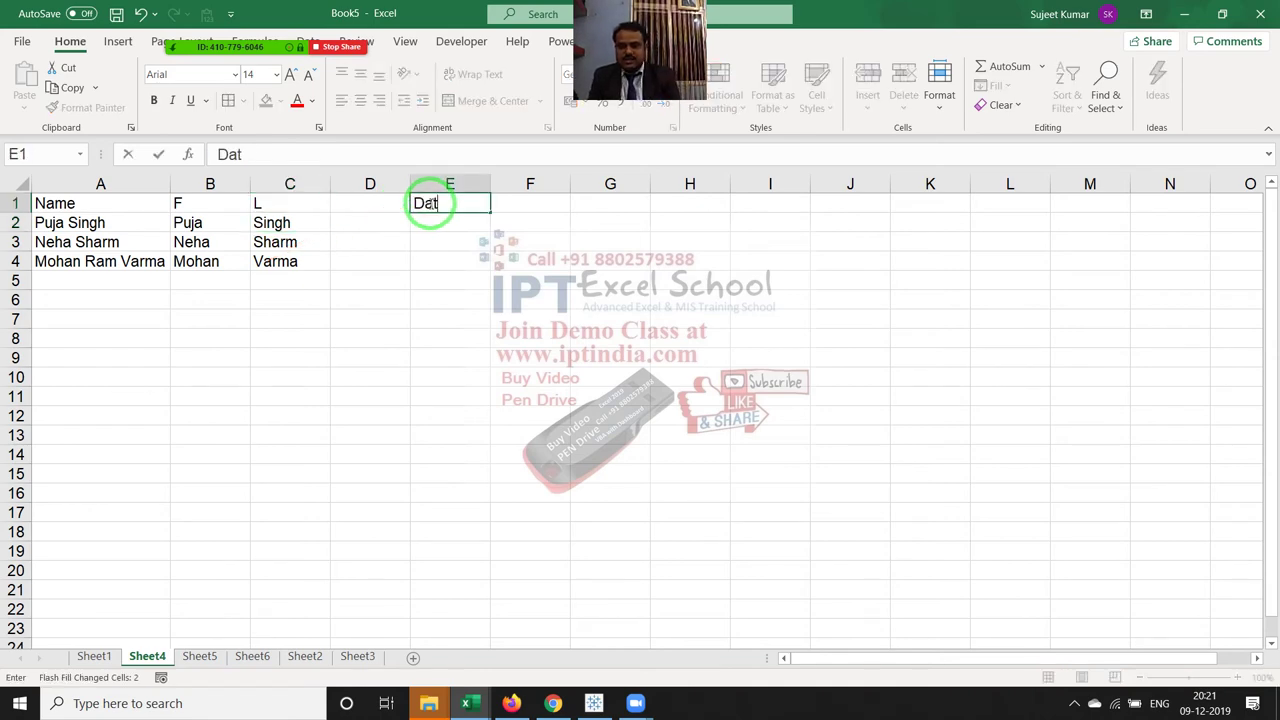
{"action": "type", "text": "e"}
{"action": "key", "text": "Return"}
{"action": "type", "text": "8/1"}
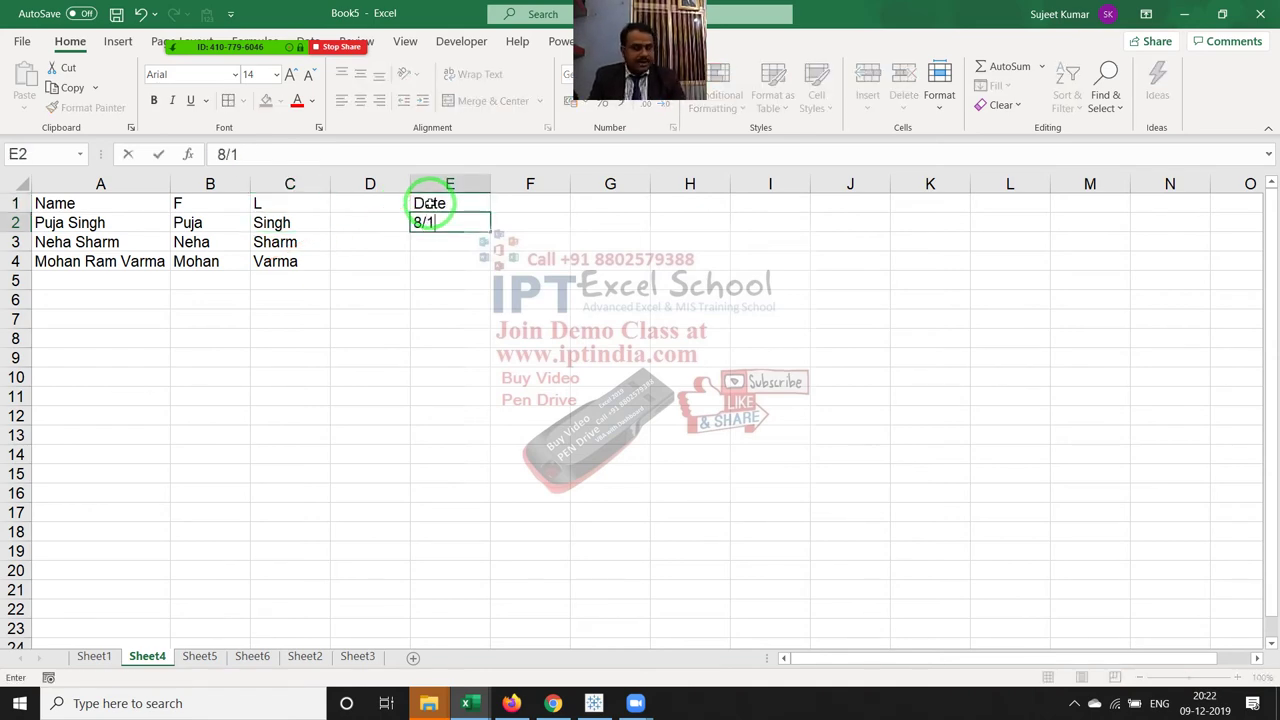
{"action": "key", "text": "Return"}
{"action": "type", "text": "="}
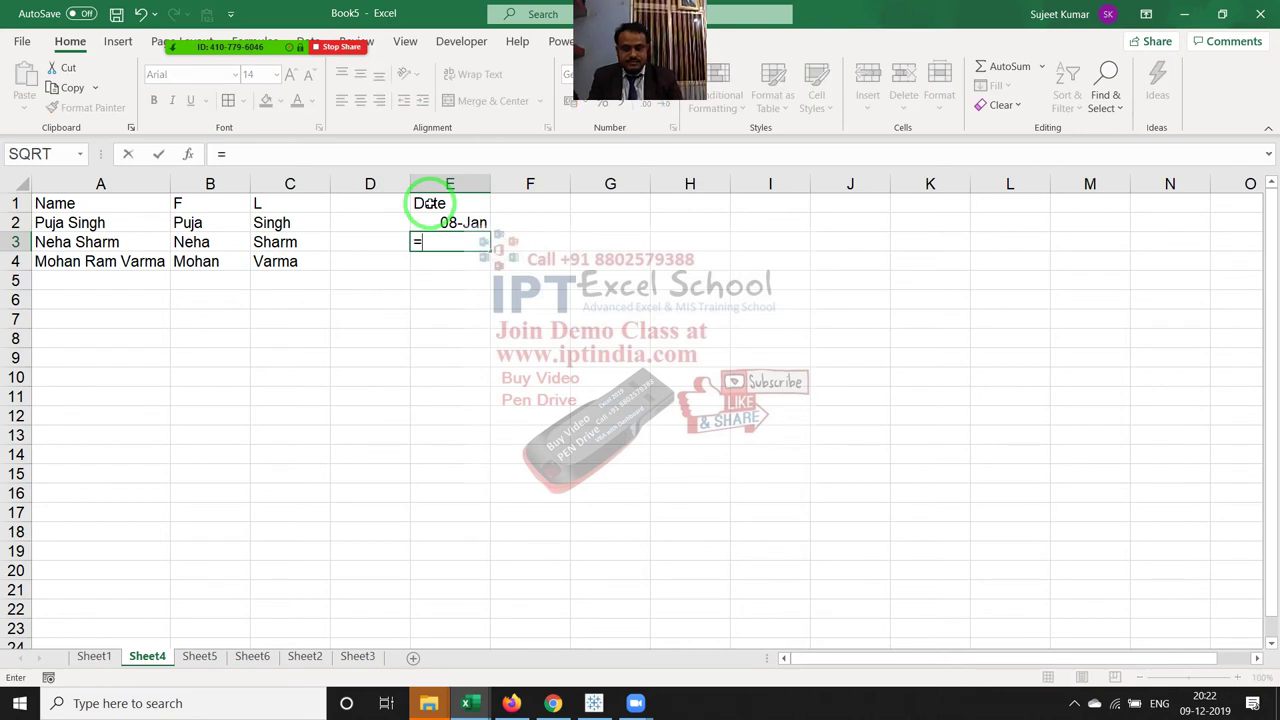
{"action": "key", "text": "Up"}
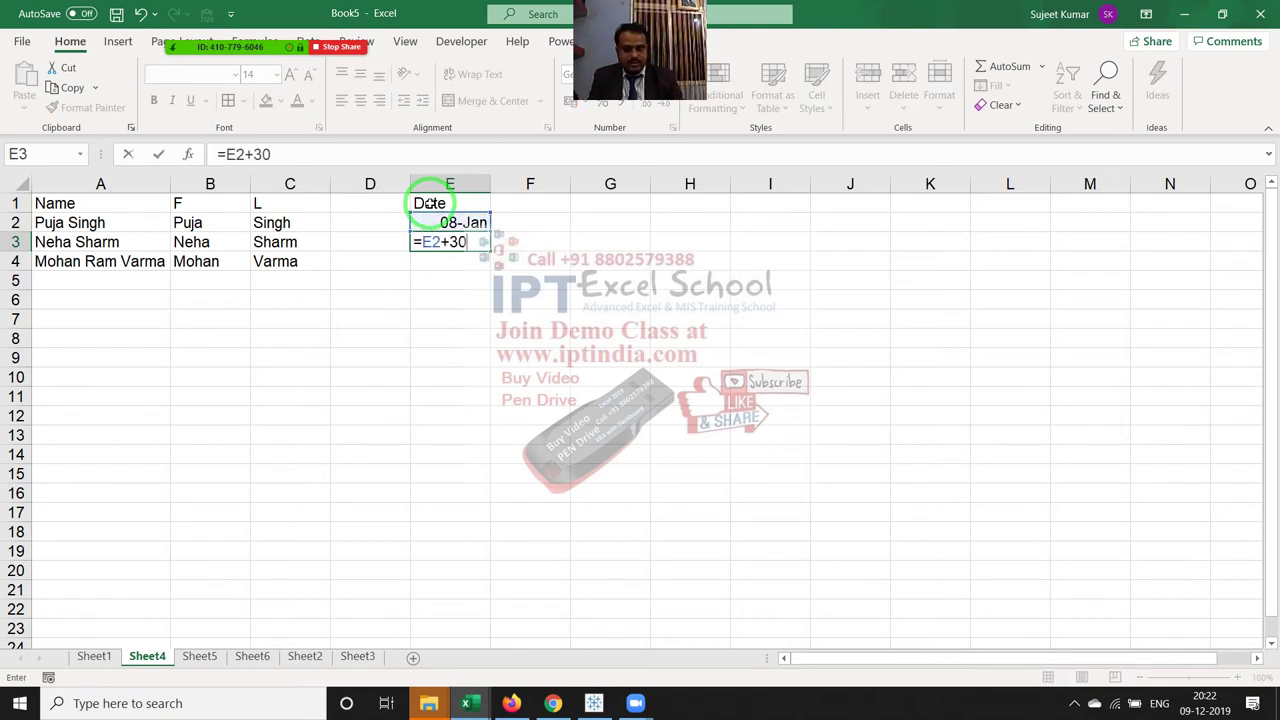
{"action": "key", "text": "ctrl+Return"}
{"action": "key", "text": "shift+Down"}
{"action": "key", "text": "shift+Down"}
{"action": "key", "text": "shift+Down"}
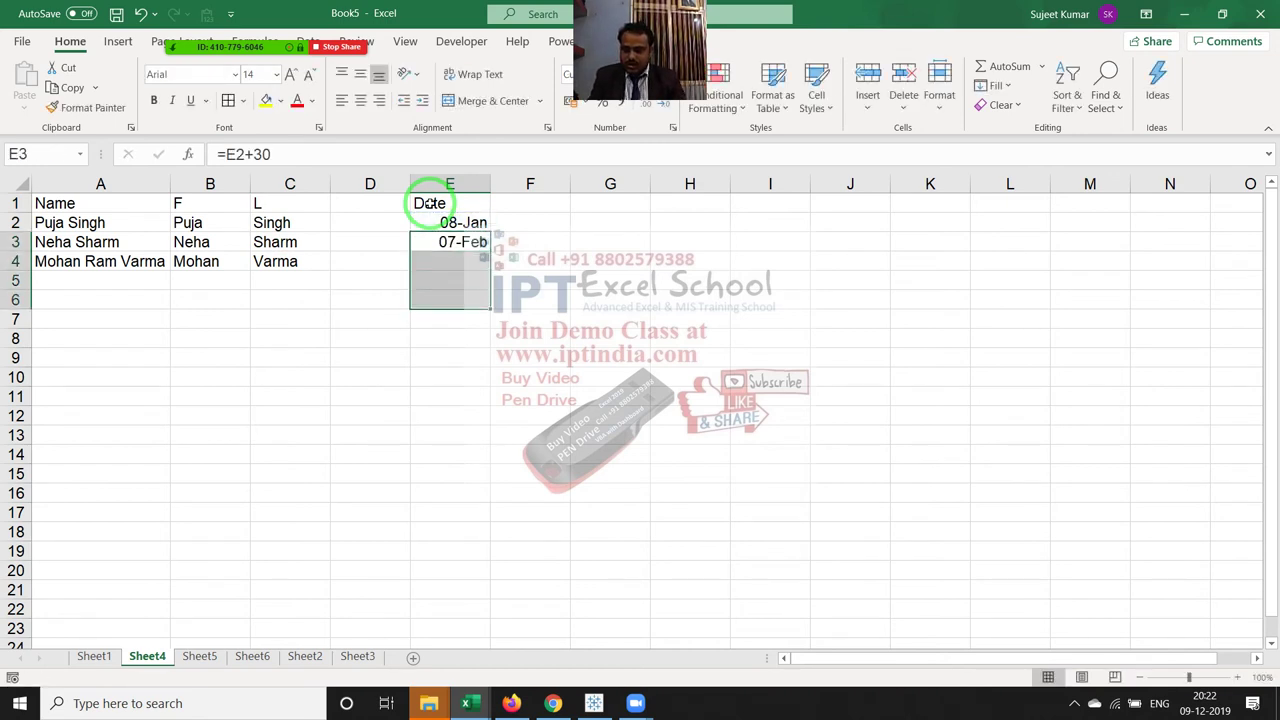
{"action": "key", "text": "ctrl+d"}
- Type Jan in F2 and Flash Fill the month names Jan to May down column F
{"action": "key", "text": "Up"}
{"action": "key", "text": "Right"}
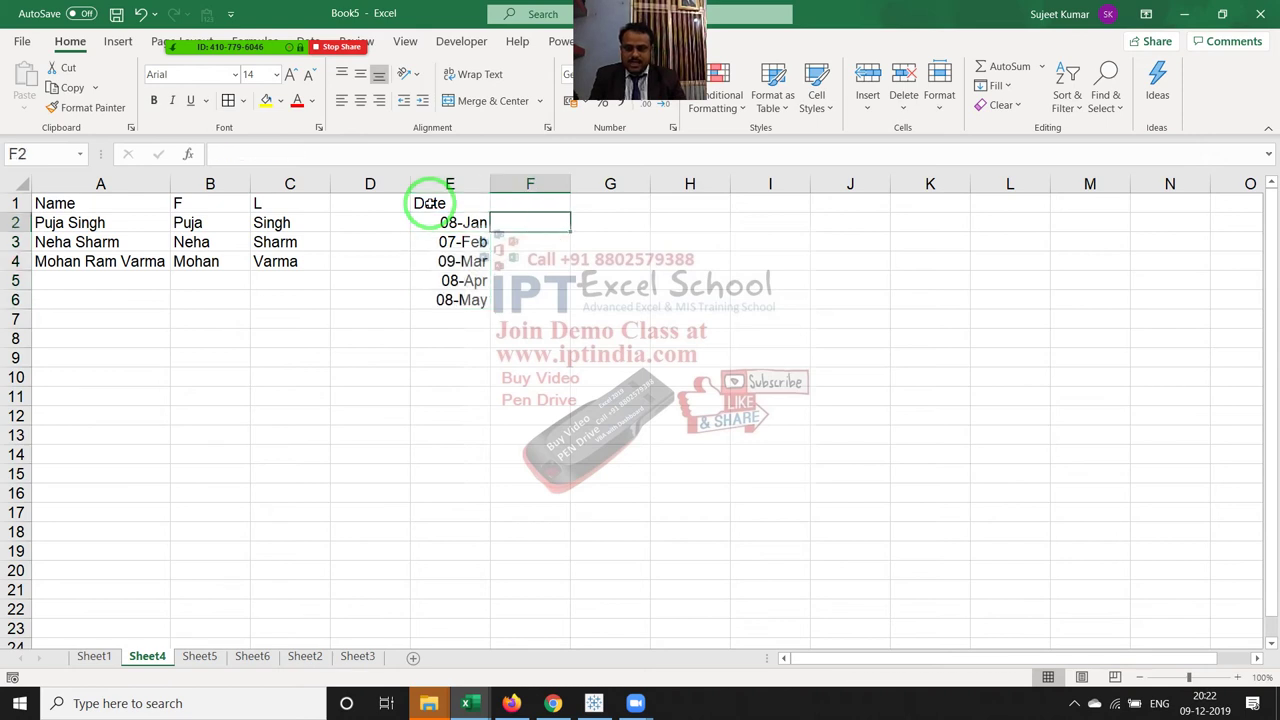
{"action": "type", "text": "Jan"}
{"action": "key", "text": "Return"}
{"action": "key", "text": "Up"}
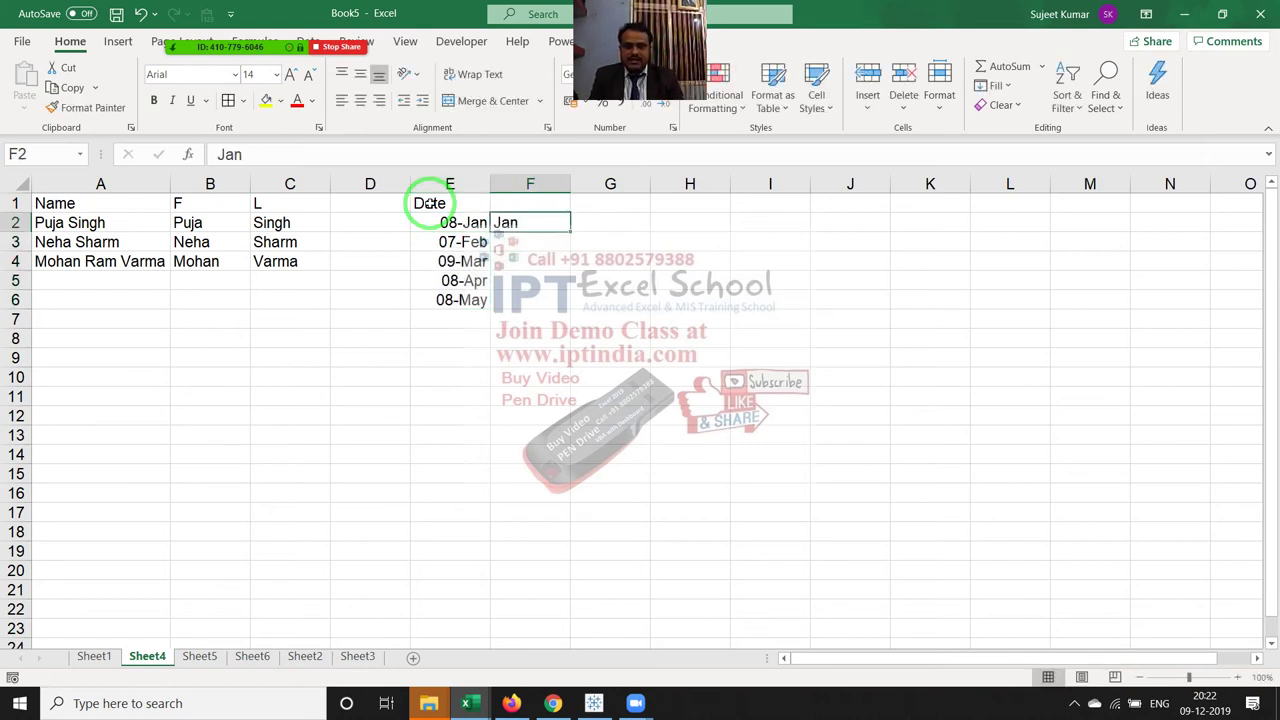
{"action": "left_click_drag", "start_coordinate": [437, 211], "coordinate": [670, 172]}
{"action": "left_click", "coordinate": [995, 85]}
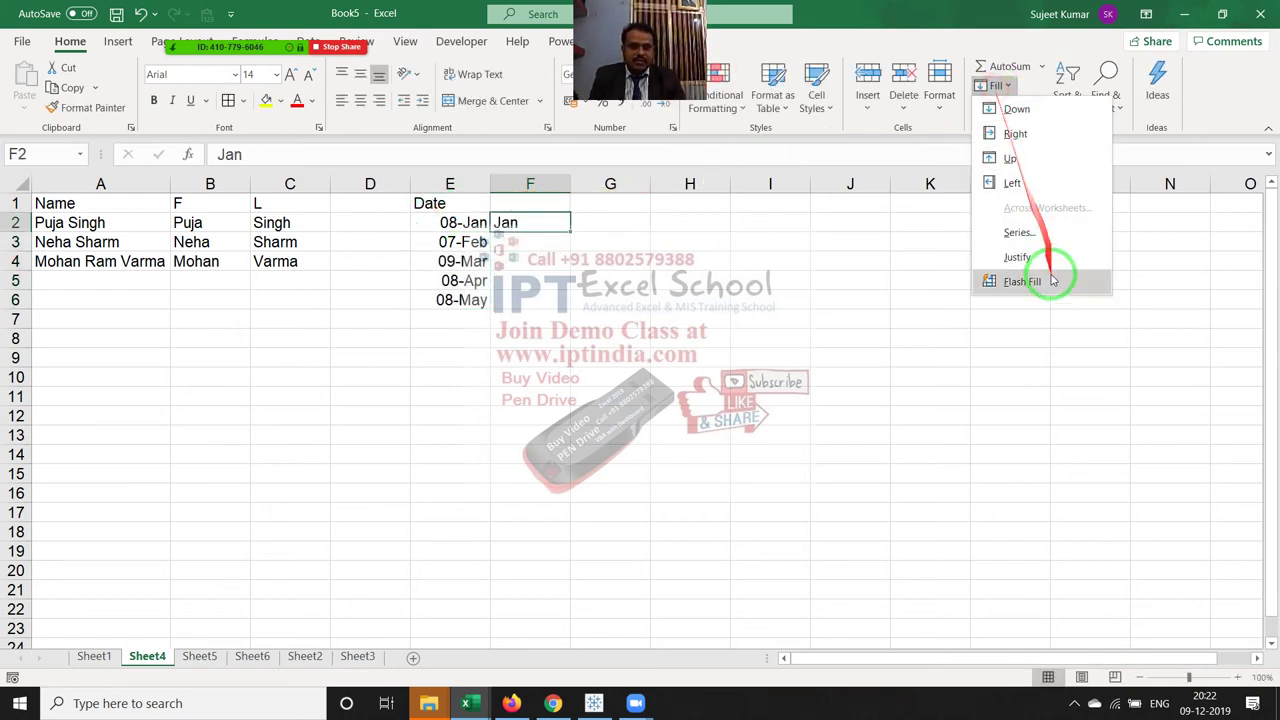
{"action": "left_click", "coordinate": [1046, 280]}
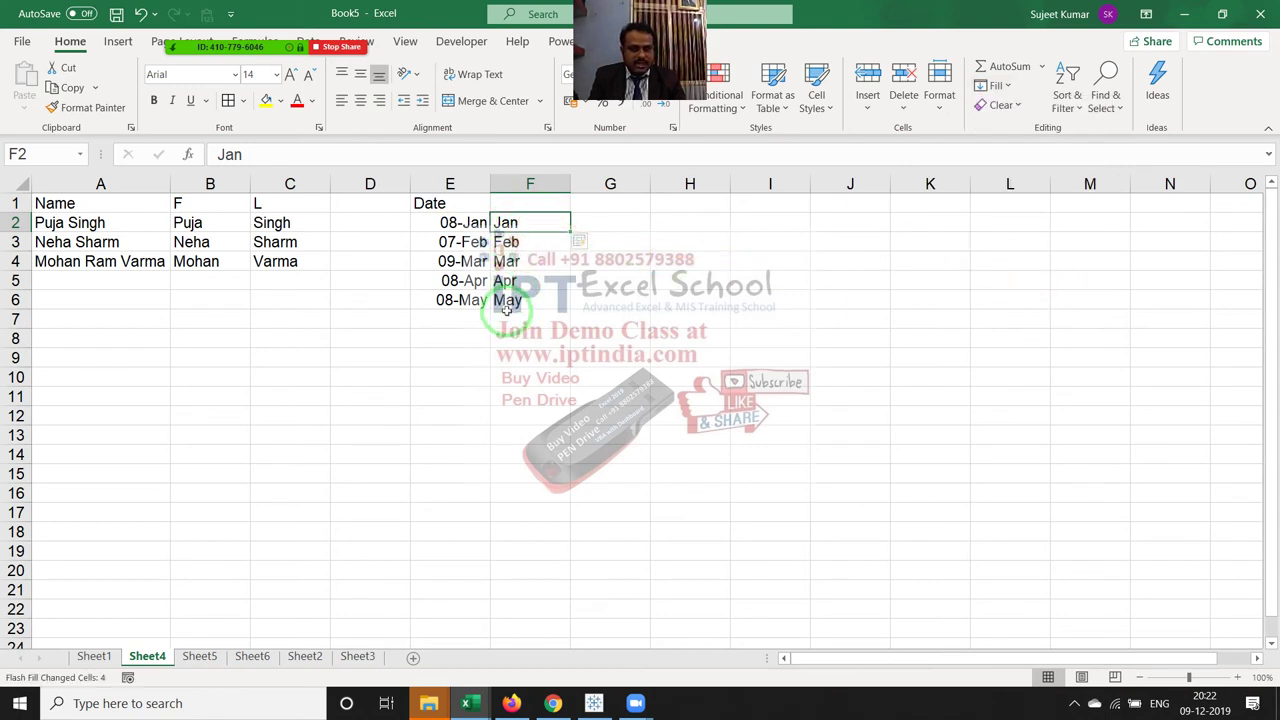
{"action": "left_click", "coordinate": [691, 221]}
- Enter 1238, 2656 and 6485 in H2:H4, correcting the H4 value
{"action": "type", "text": "1238"}
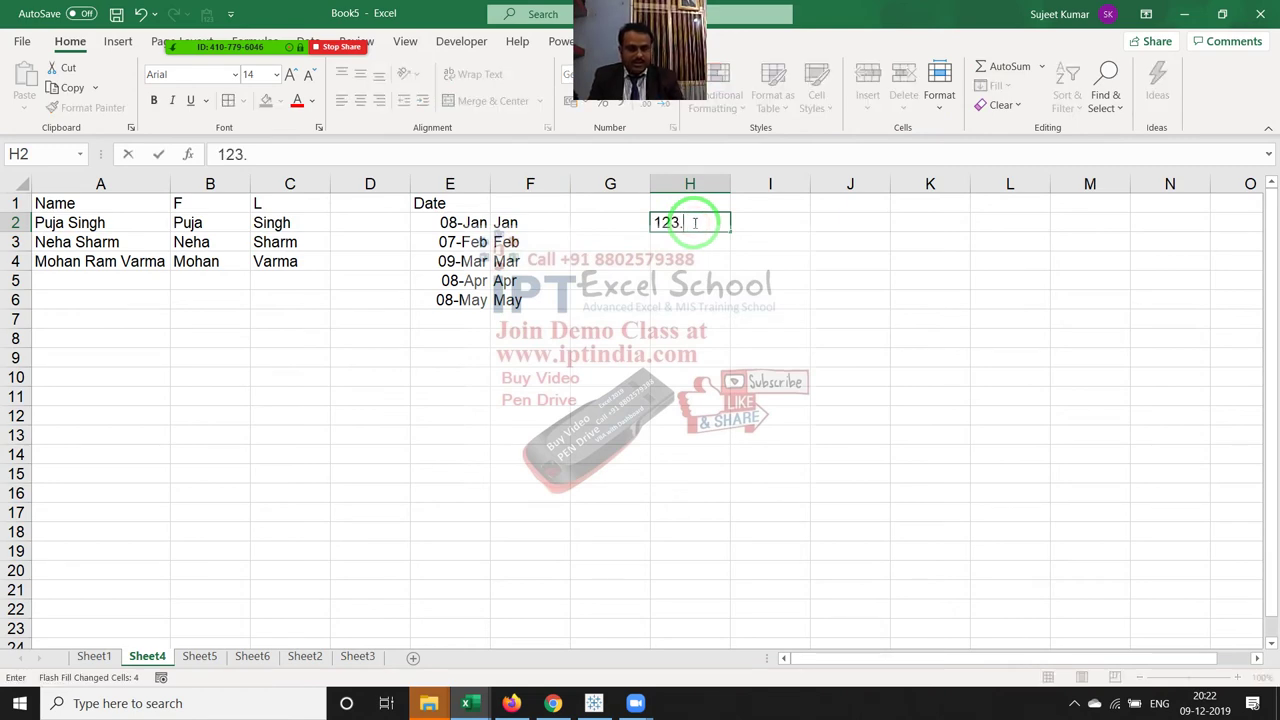
{"action": "key", "text": "Return"}
{"action": "type", "text": "2656"}
{"action": "key", "text": "Return"}
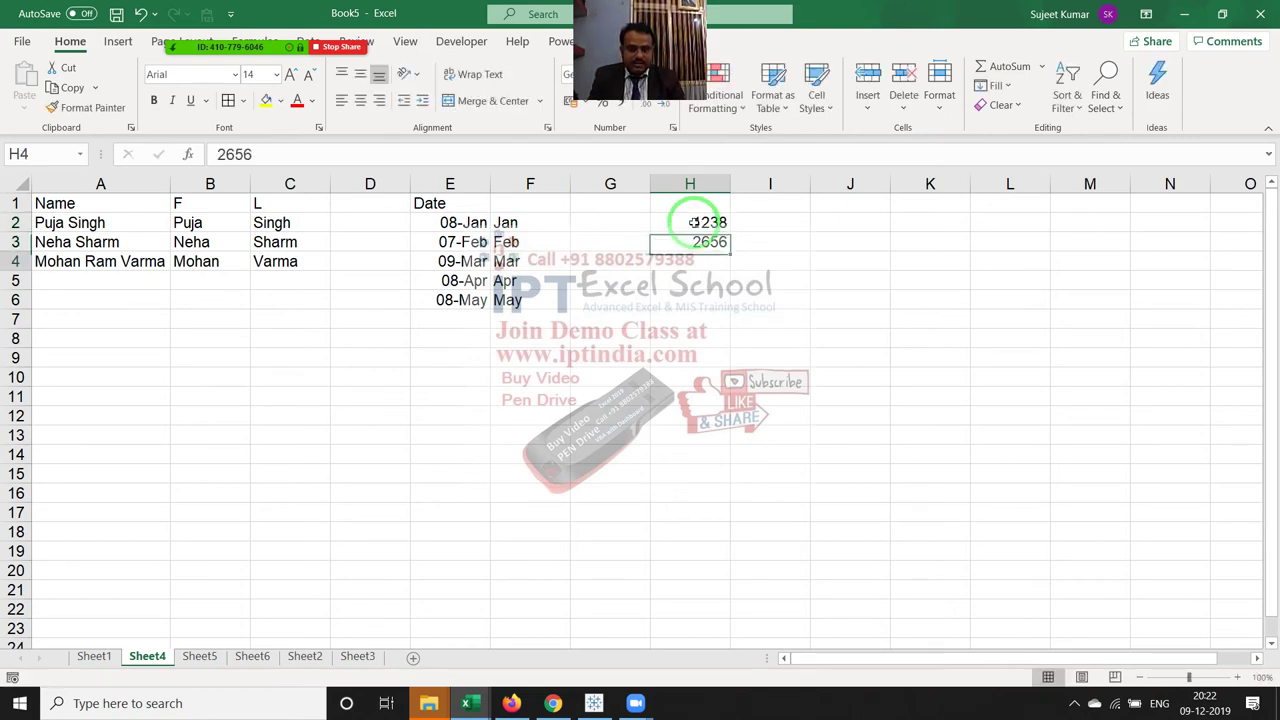
{"action": "type", "text": "665"}
{"action": "key", "text": "ctrl+Return"}
{"action": "key", "text": "Return"}
{"action": "key", "text": "Up"}
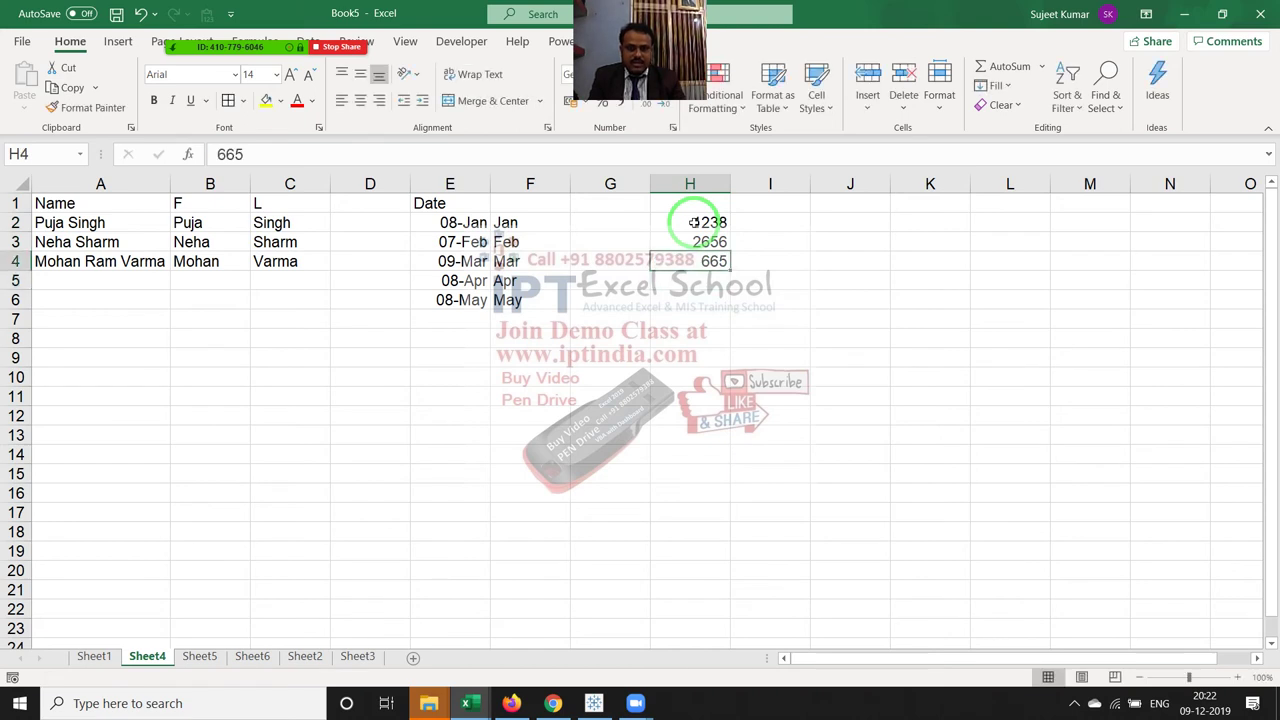
{"action": "type", "text": "6"}
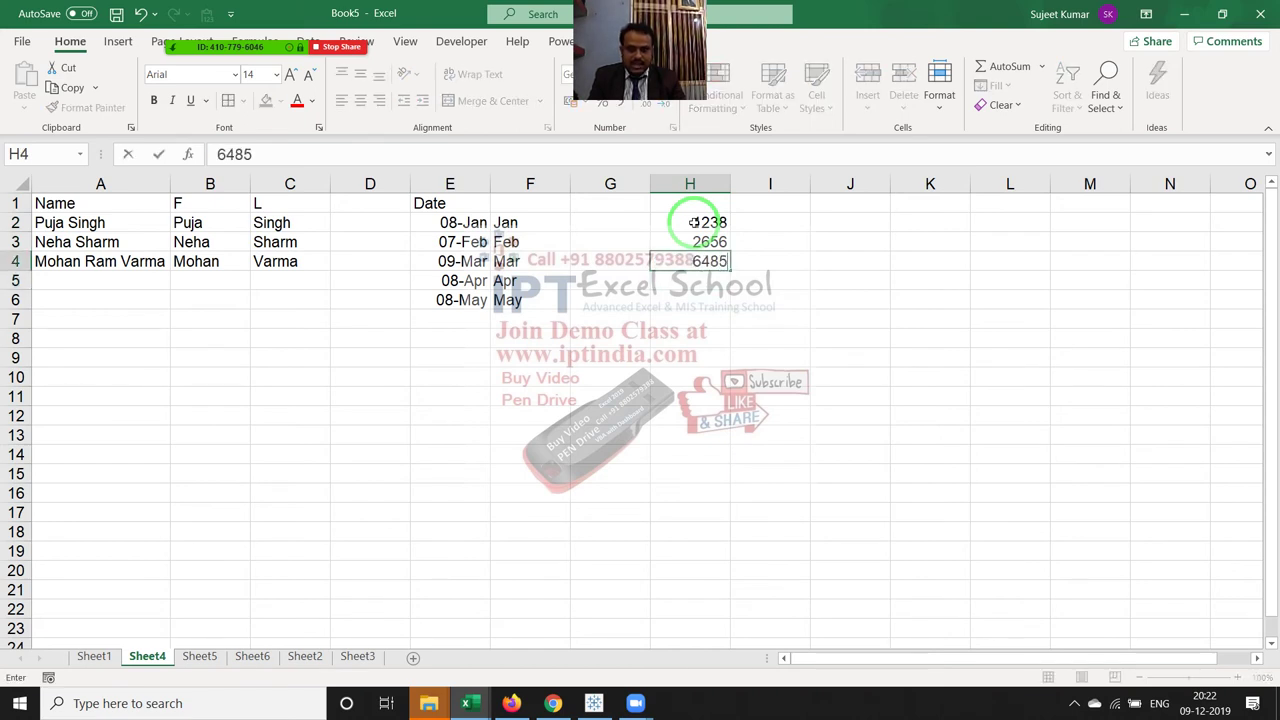
{"action": "key", "text": "Return"}
- Try 12 as an example in I2, Flash Fill the first two digits, then clear column I
{"action": "left_click", "coordinate": [785, 225]}
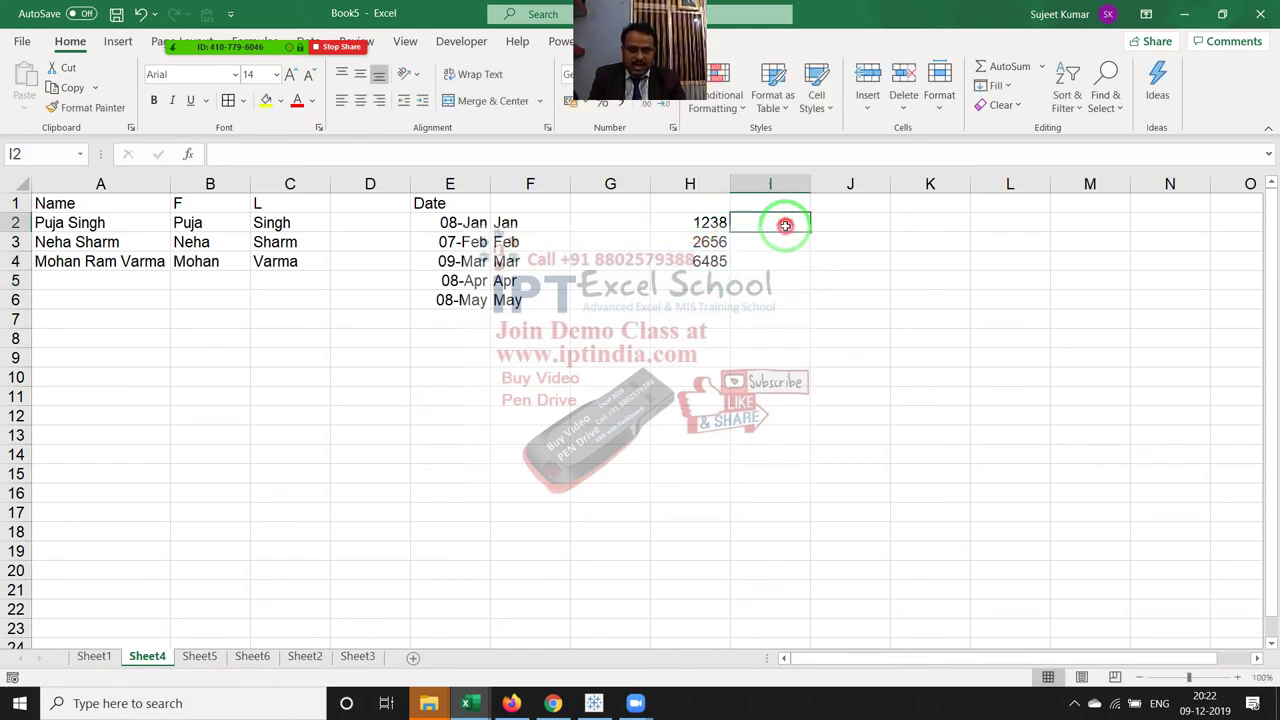
{"action": "type", "text": "12"}
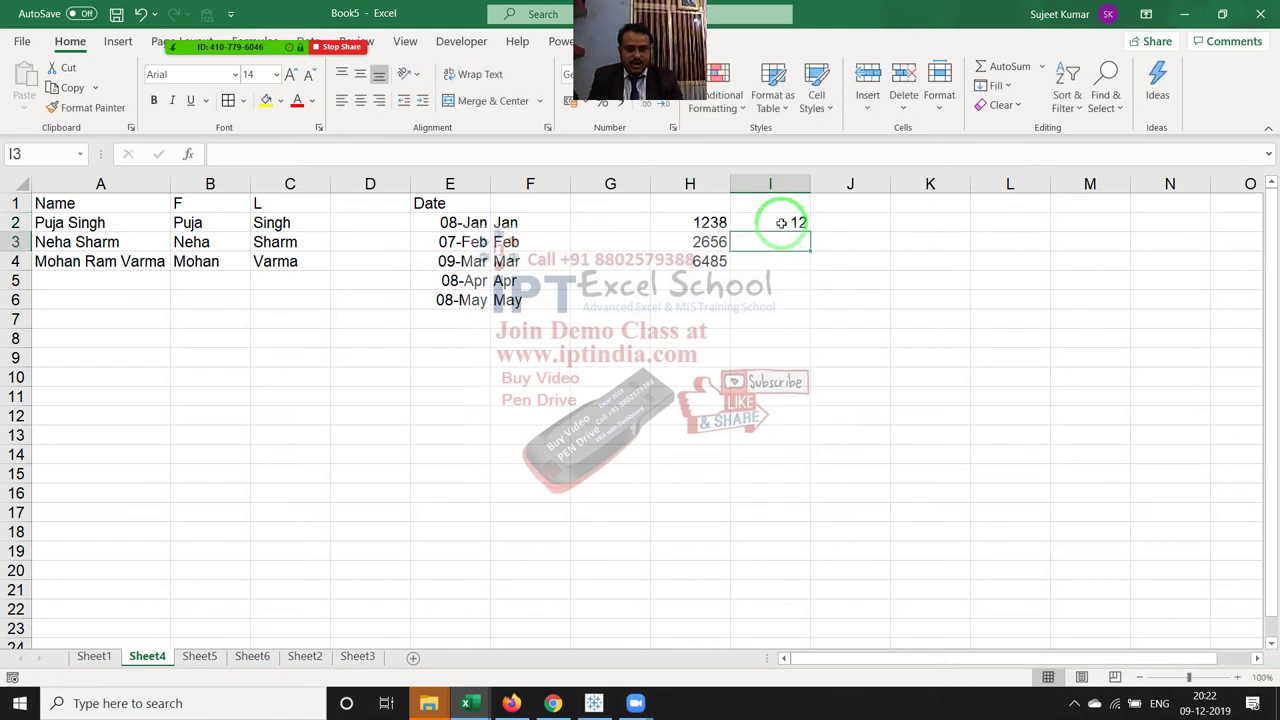
{"action": "key", "text": "ctrl+Return"}
{"action": "left_click", "coordinate": [997, 85]}
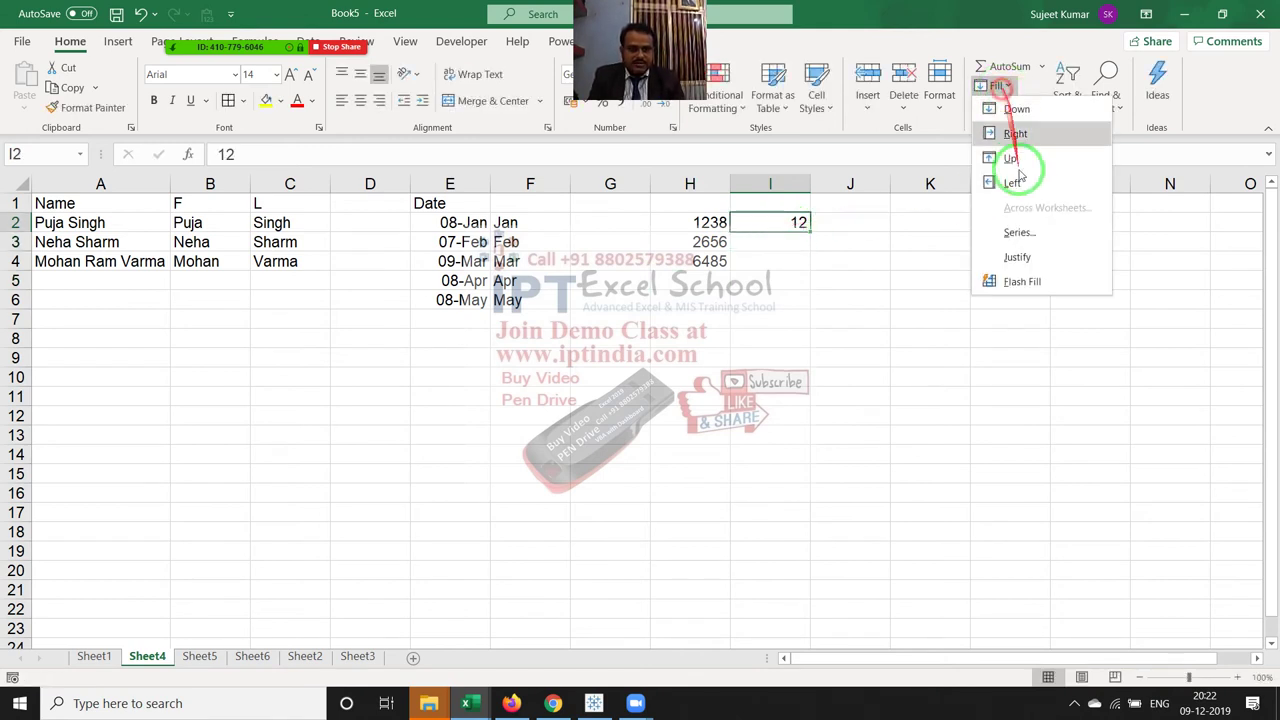
{"action": "left_click", "coordinate": [1020, 280]}
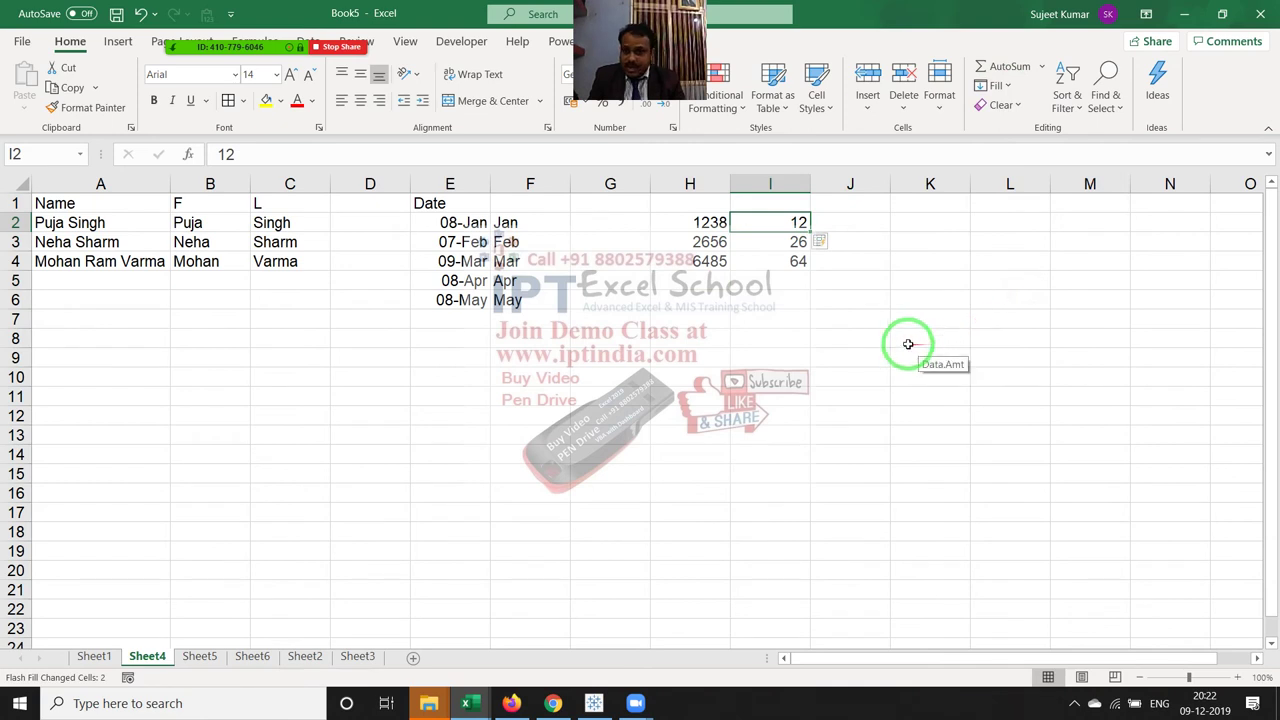
{"action": "left_click", "coordinate": [787, 185]}
{"action": "key", "text": "Delete"}
- Add 74 and 315 in H5:H6
{"action": "key", "text": "Down"}
{"action": "key", "text": "Down"}
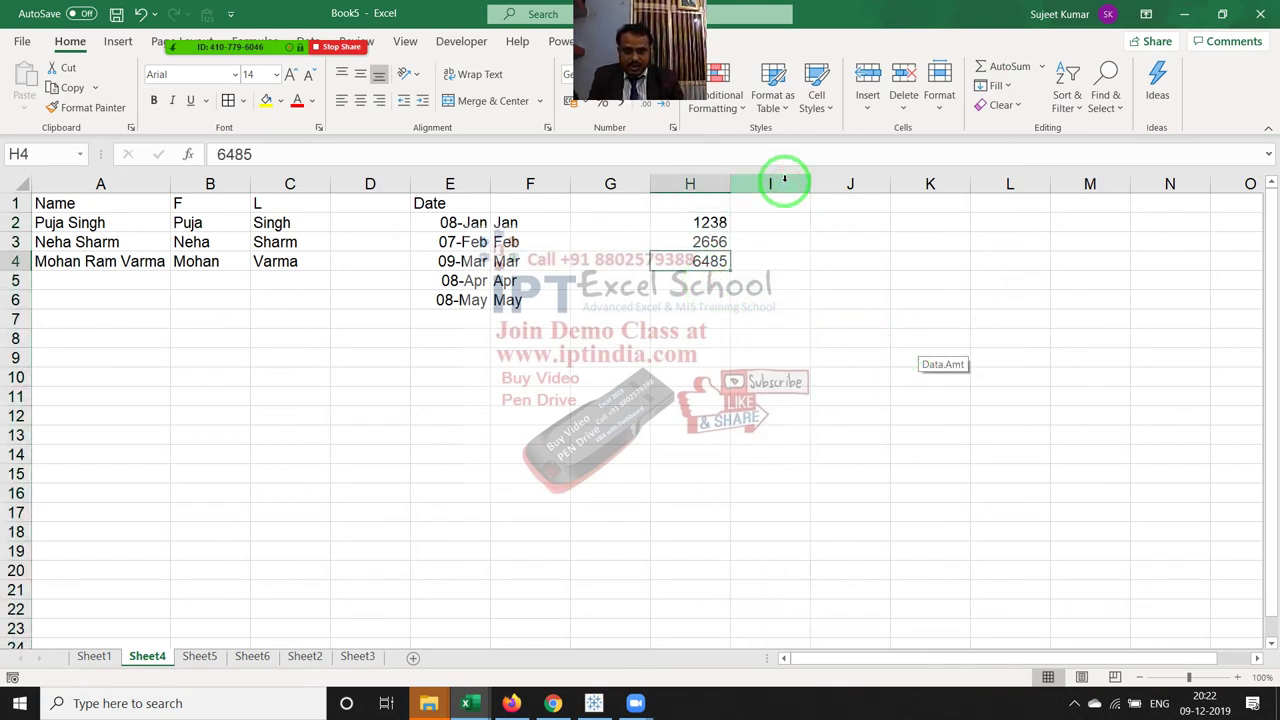
{"action": "key", "text": "Down"}
{"action": "type", "text": "74"}
{"action": "key", "text": "Return"}
{"action": "type", "text": "315"}
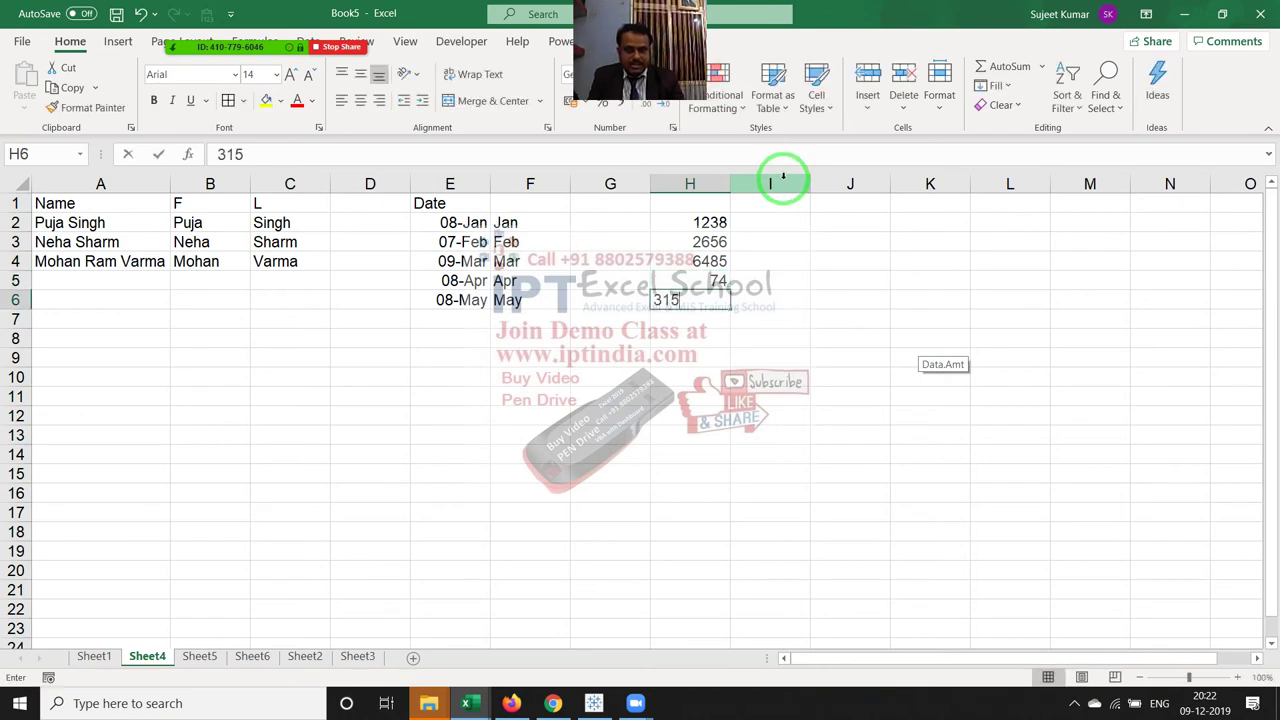
{"action": "key", "text": "Return"}
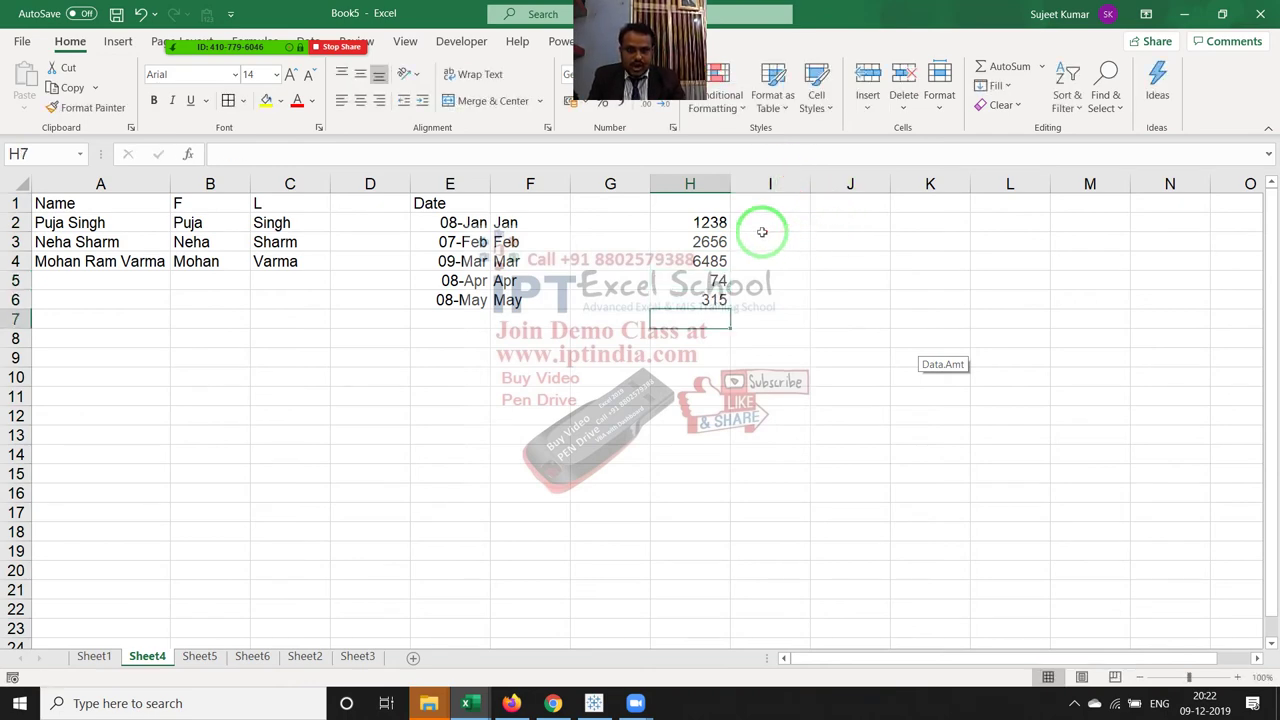
- Re-enter 12 in I2, Flash Fill first two digits for all five numbers, then clear I2:I6
{"action": "left_click_drag", "start_coordinate": [762, 242], "coordinate": [762, 231]}
{"action": "left_click", "coordinate": [762, 228]}
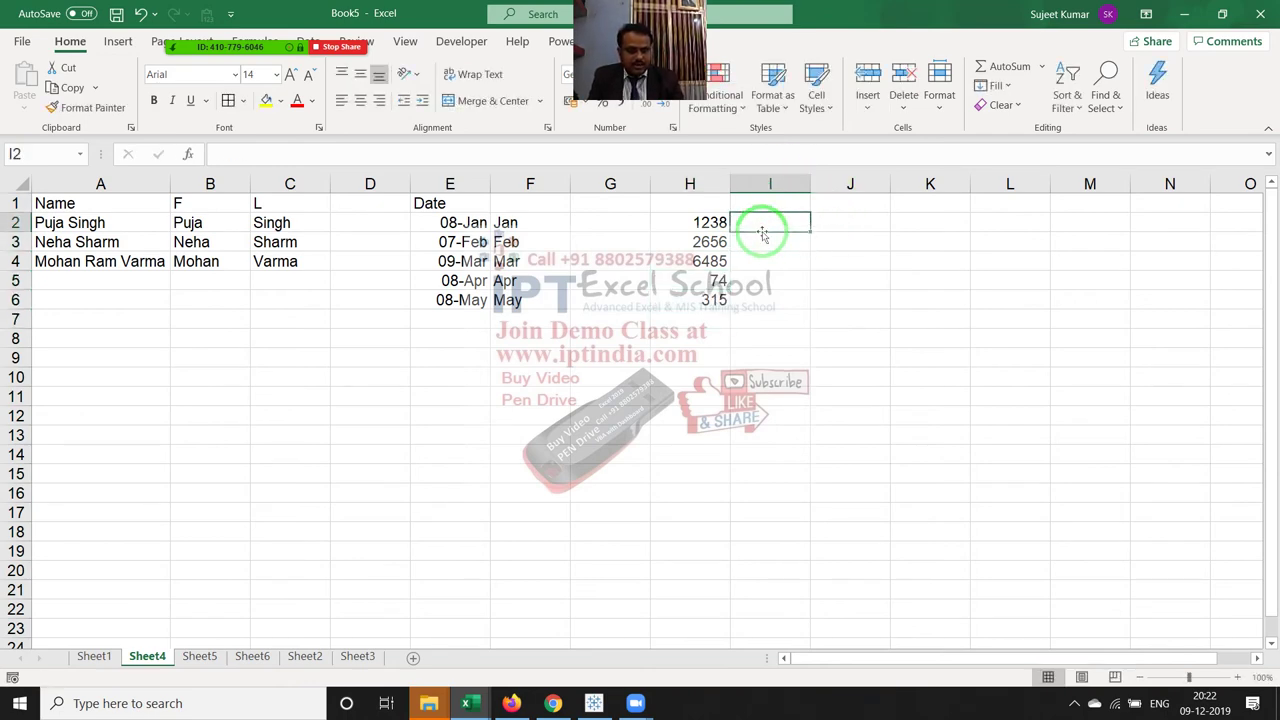
{"action": "type", "text": "12"}
{"action": "key", "text": "Return"}
{"action": "left_click", "coordinate": [762, 224]}
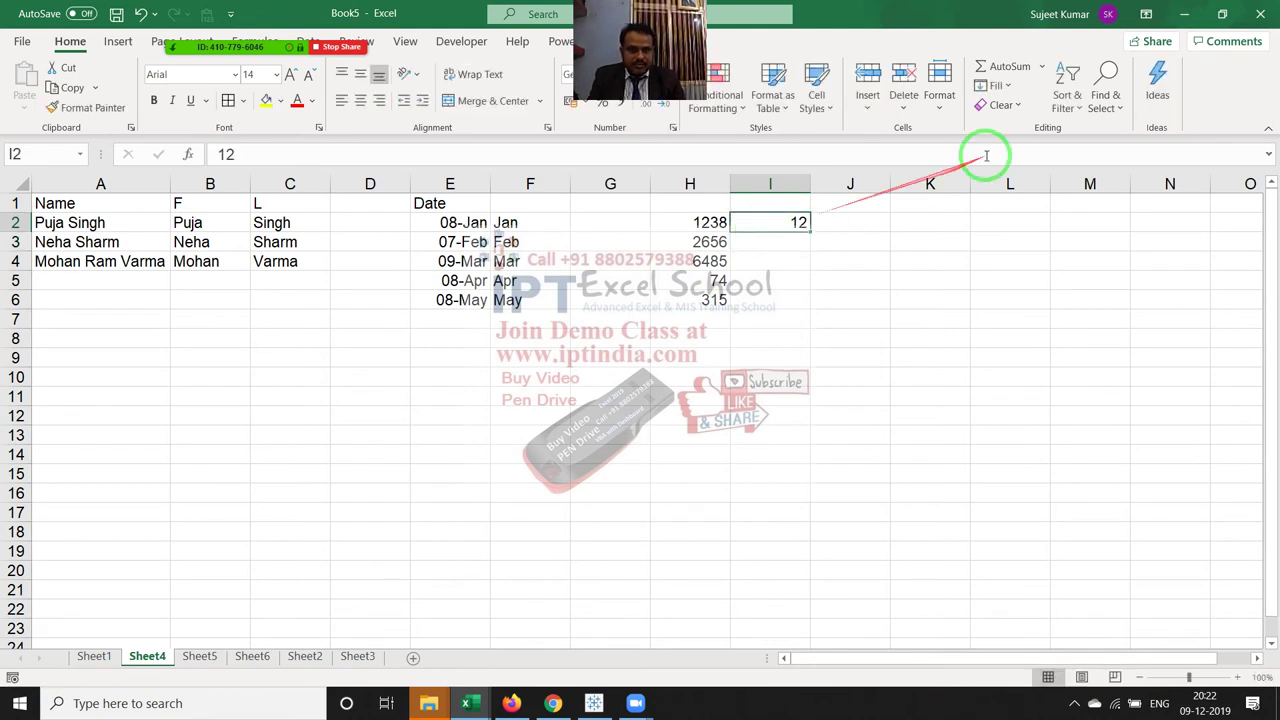
{"action": "left_click", "coordinate": [995, 86]}
{"action": "left_click", "coordinate": [1022, 281]}
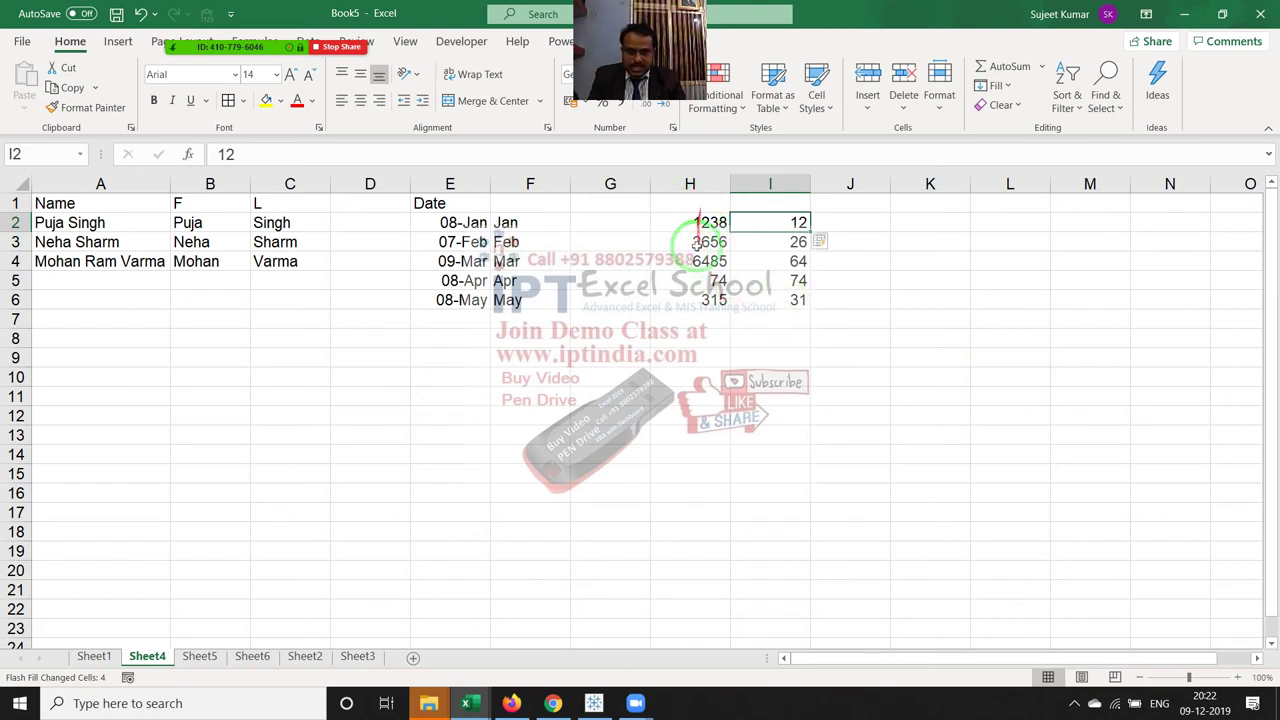
{"action": "left_click_drag", "start_coordinate": [765, 303], "coordinate": [761, 204]}
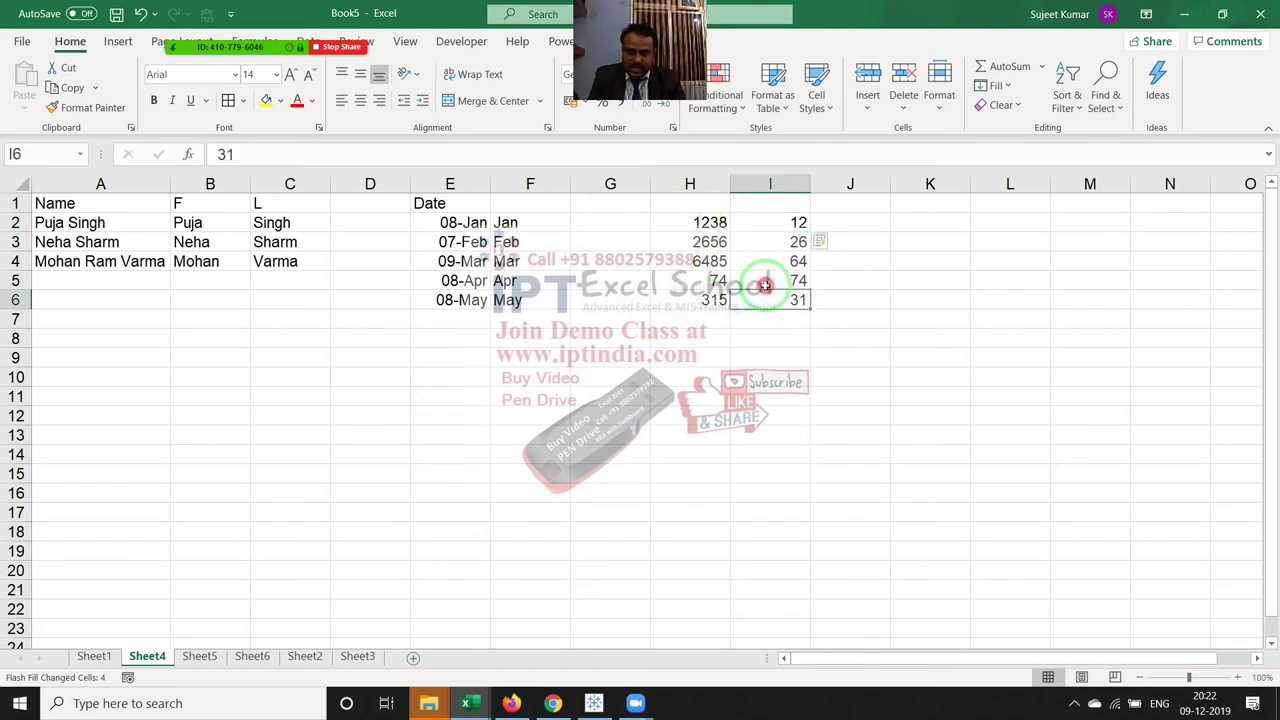
{"action": "key", "text": "Delete"}
{"action": "key", "text": "Up"}
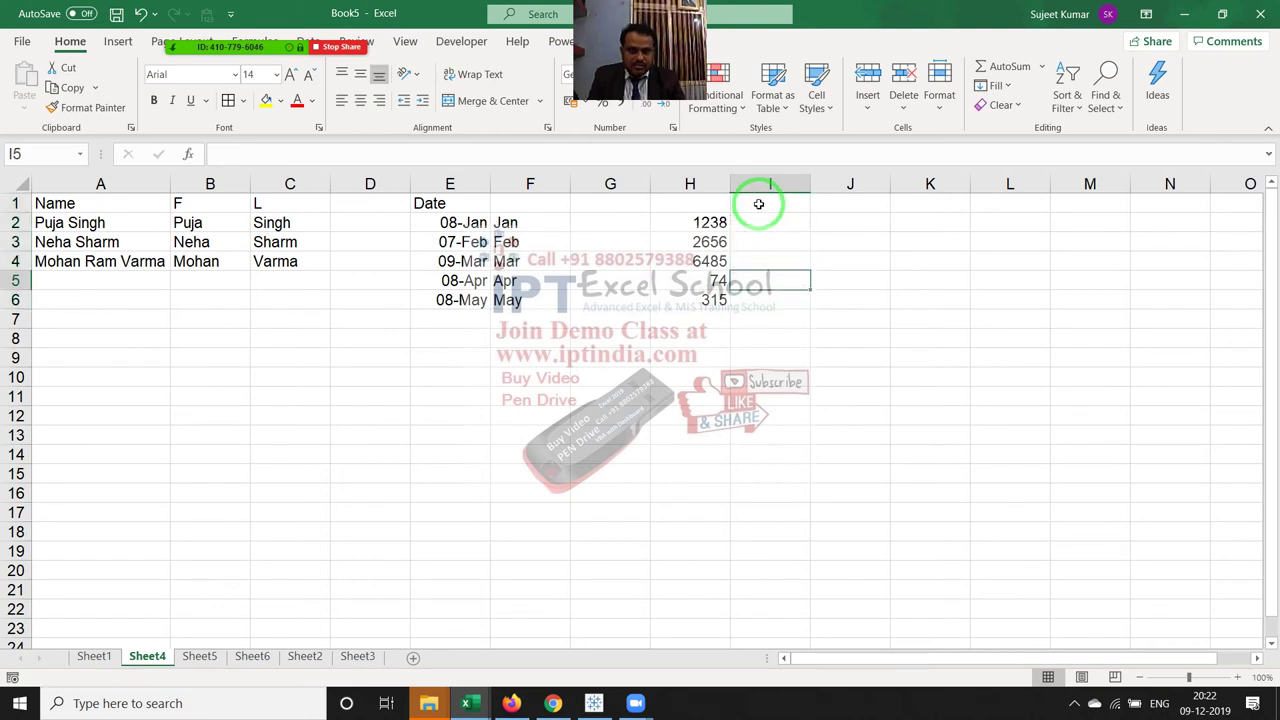
- Enter 23 as the middle-digits example in I2 and Flash Fill down column I
{"action": "key", "text": "Up"}
{"action": "key", "text": "Up"}
{"action": "key", "text": "Up"}
{"action": "type", "text": "2"}
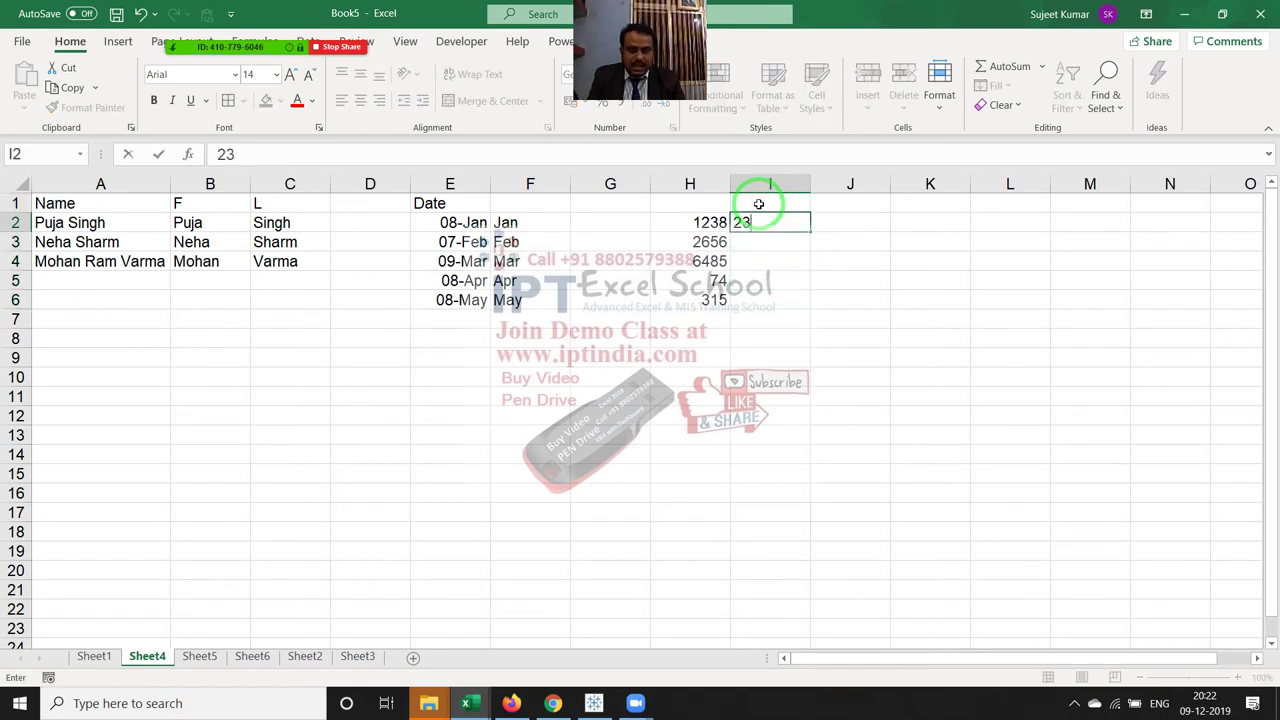
{"action": "key", "text": "Return"}
{"action": "key", "text": "Up"}
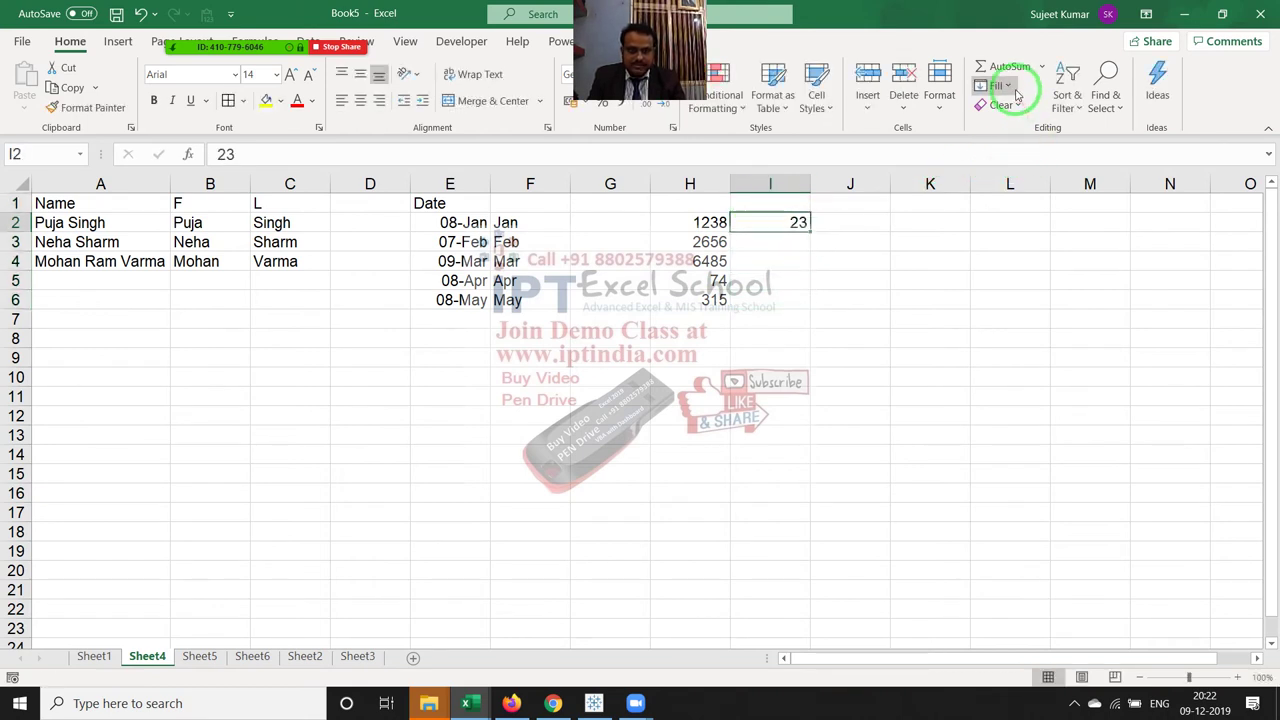
{"action": "left_click", "coordinate": [1013, 90]}
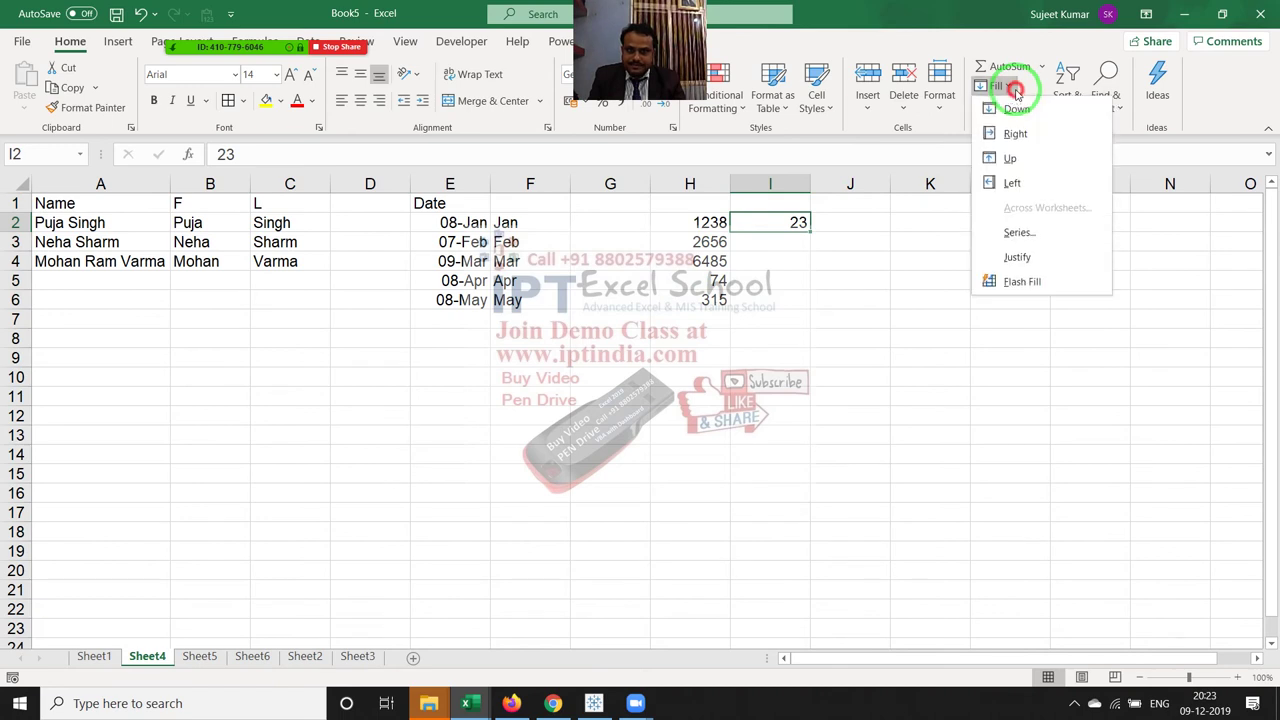
{"action": "left_click", "coordinate": [1017, 285]}
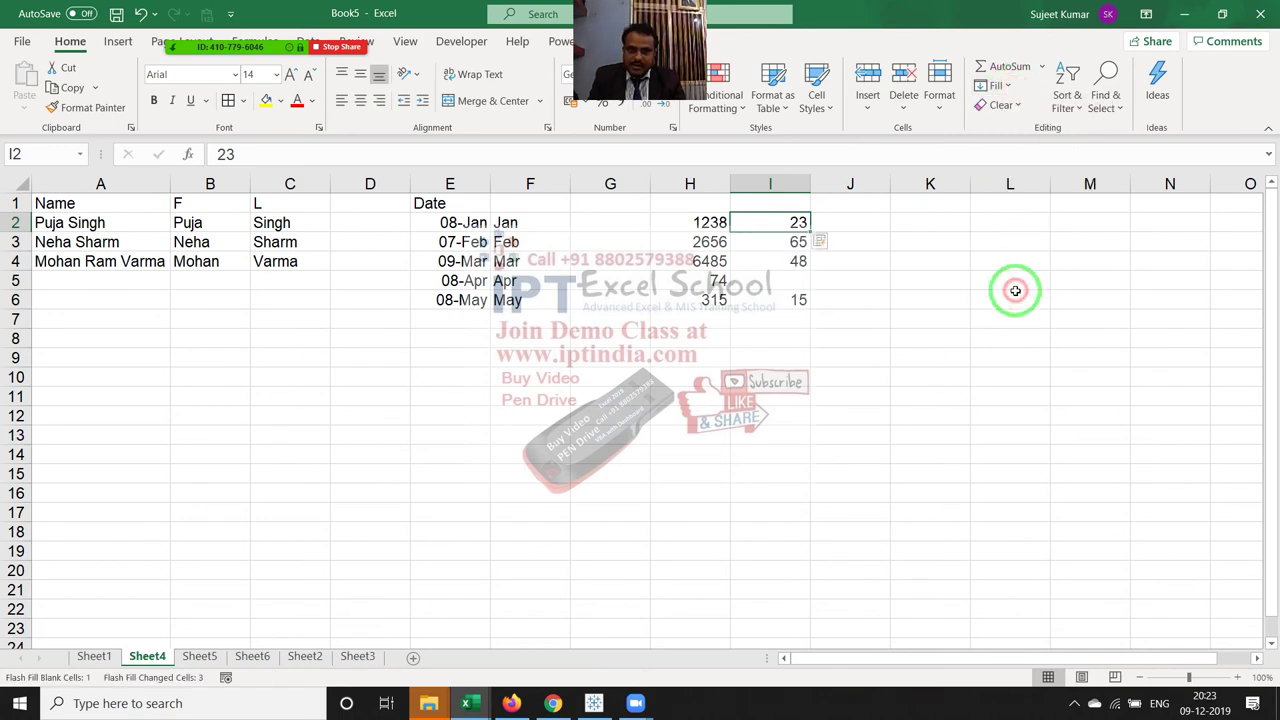
- Check the results 65, 48 and 15, noting I5 stays blank beside 74
{"action": "left_click", "coordinate": [785, 244]}
{"action": "left_click", "coordinate": [790, 262]}
{"action": "left_click", "coordinate": [712, 281]}
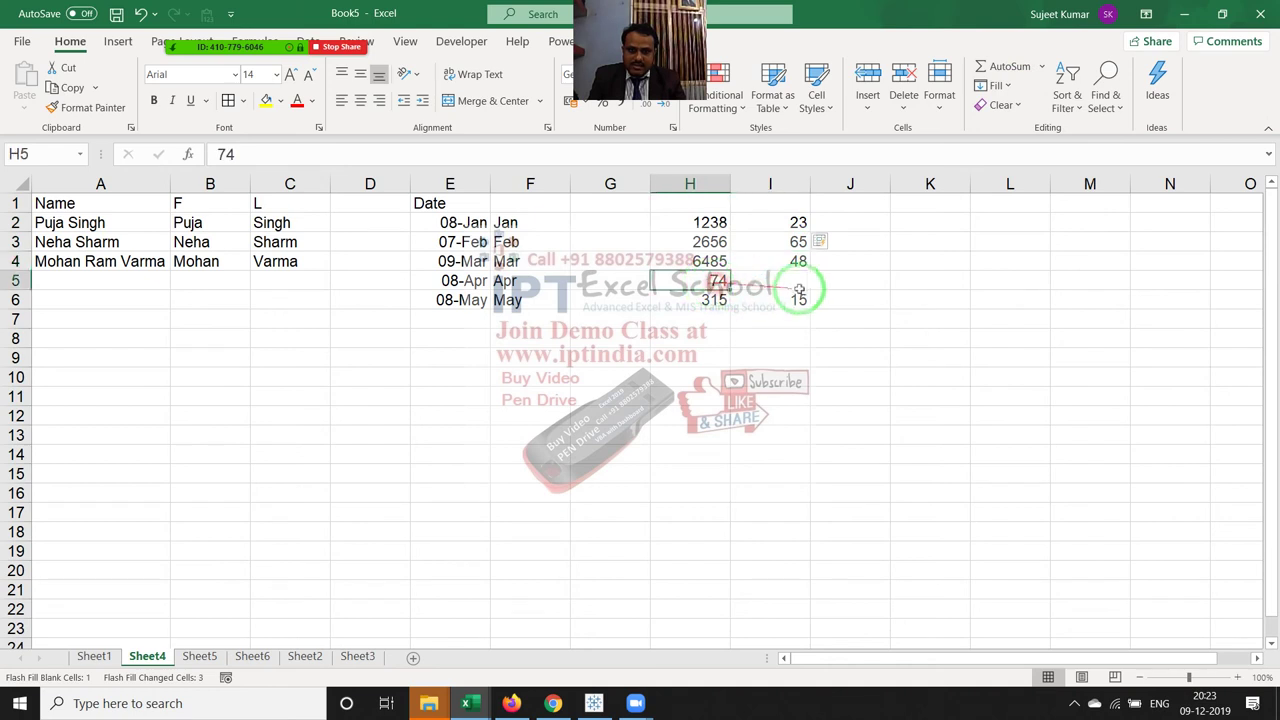
{"action": "left_click", "coordinate": [799, 287]}
{"action": "left_click", "coordinate": [800, 302]}
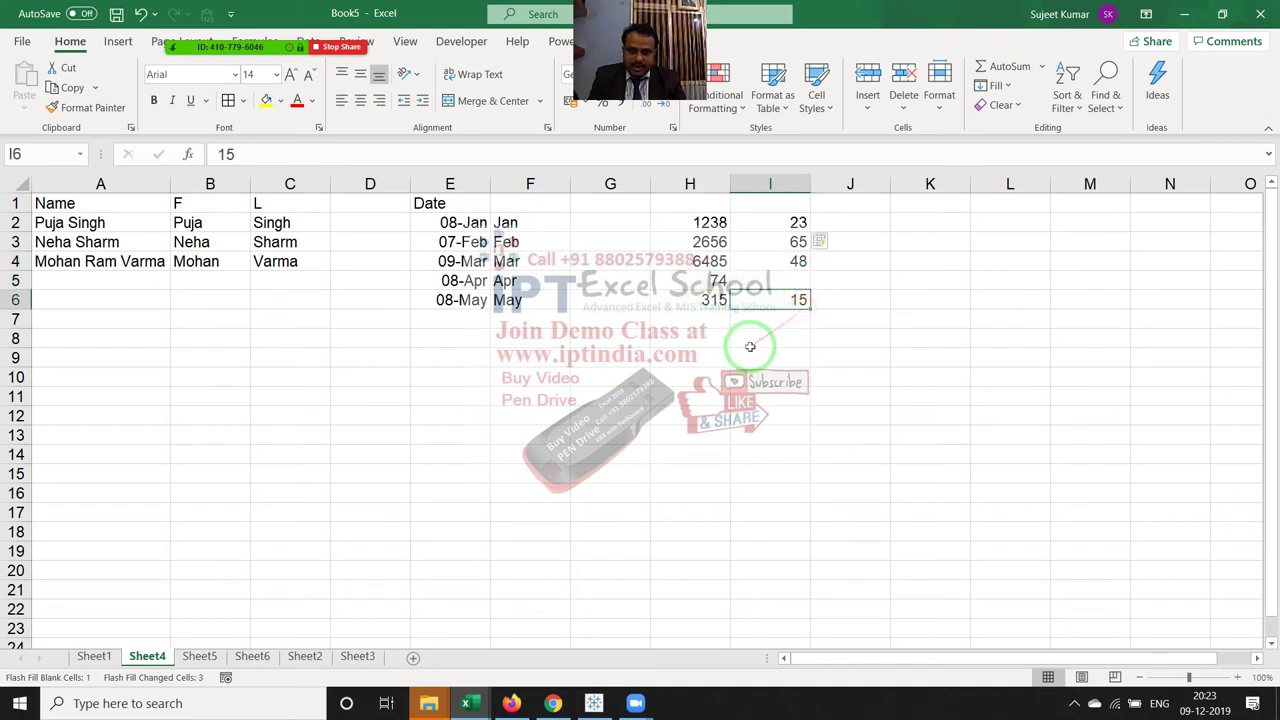
{"action": "left_click", "coordinate": [706, 281]}
{"action": "left_click_drag", "start_coordinate": [706, 281], "coordinate": [772, 300]}
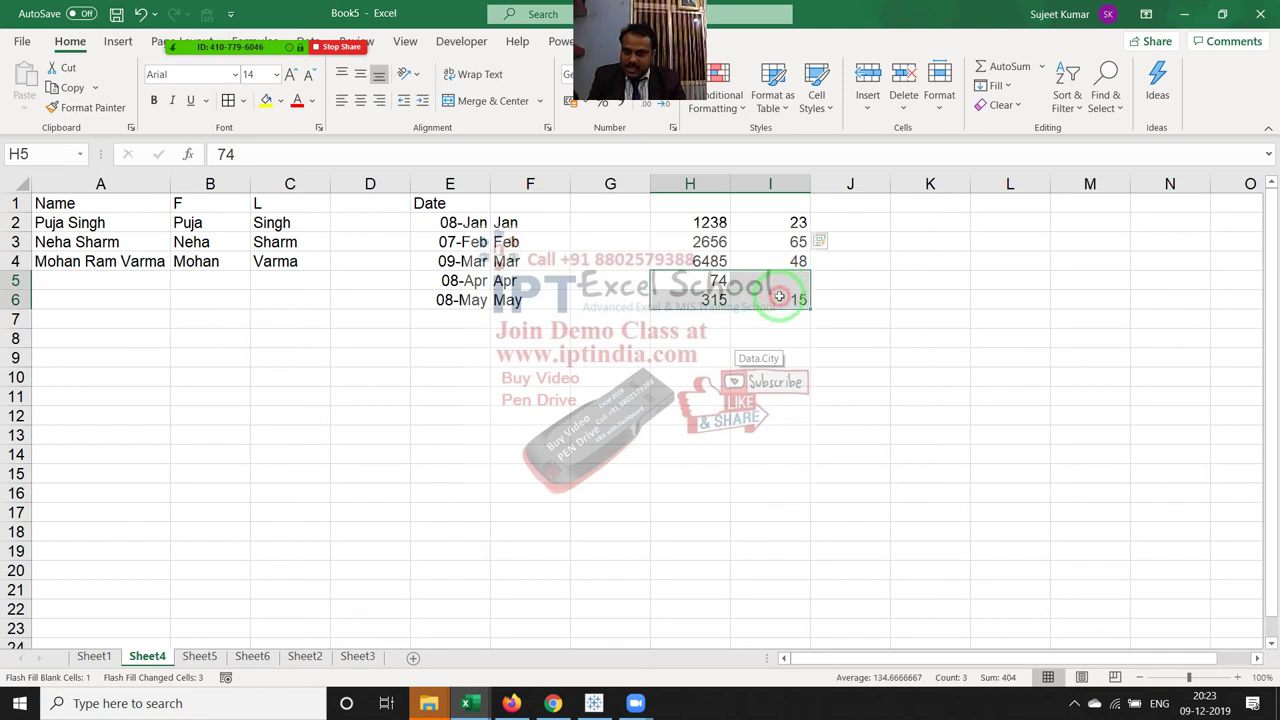
- Enter 23.96, 25.63 and 14.36 in K2:K4
{"action": "left_click", "coordinate": [928, 222]}
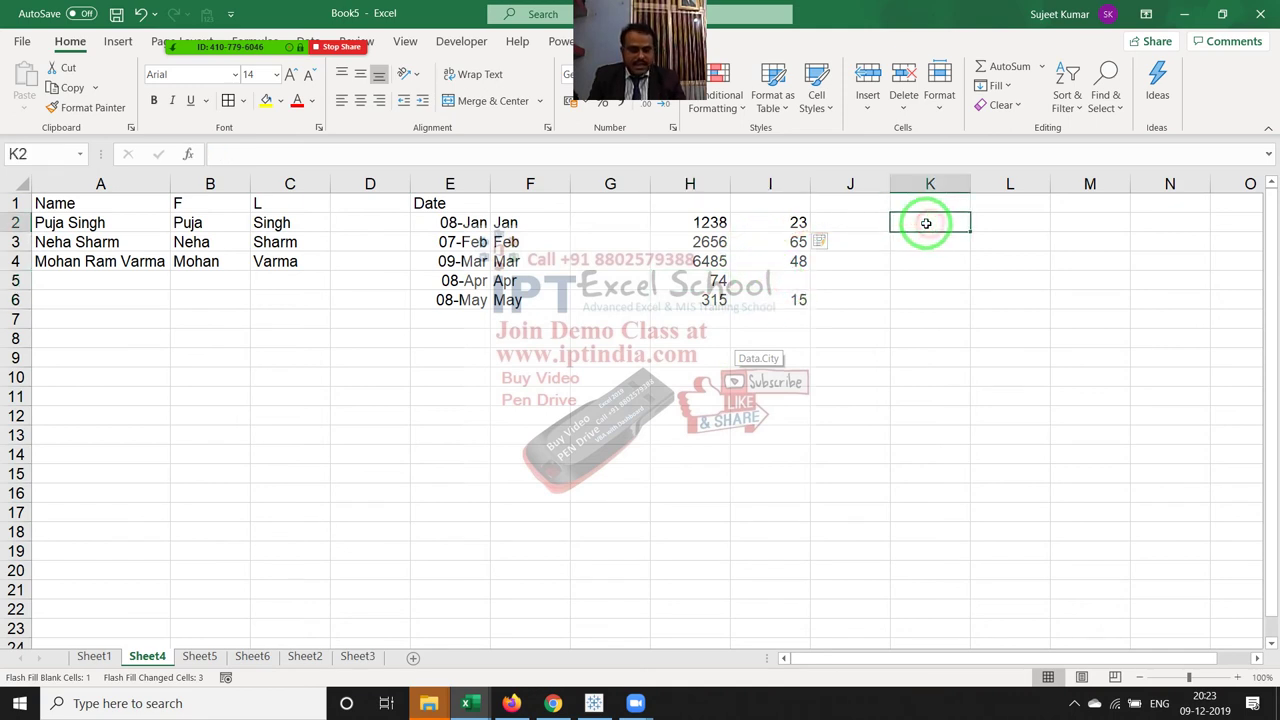
{"action": "type", "text": "23.96"}
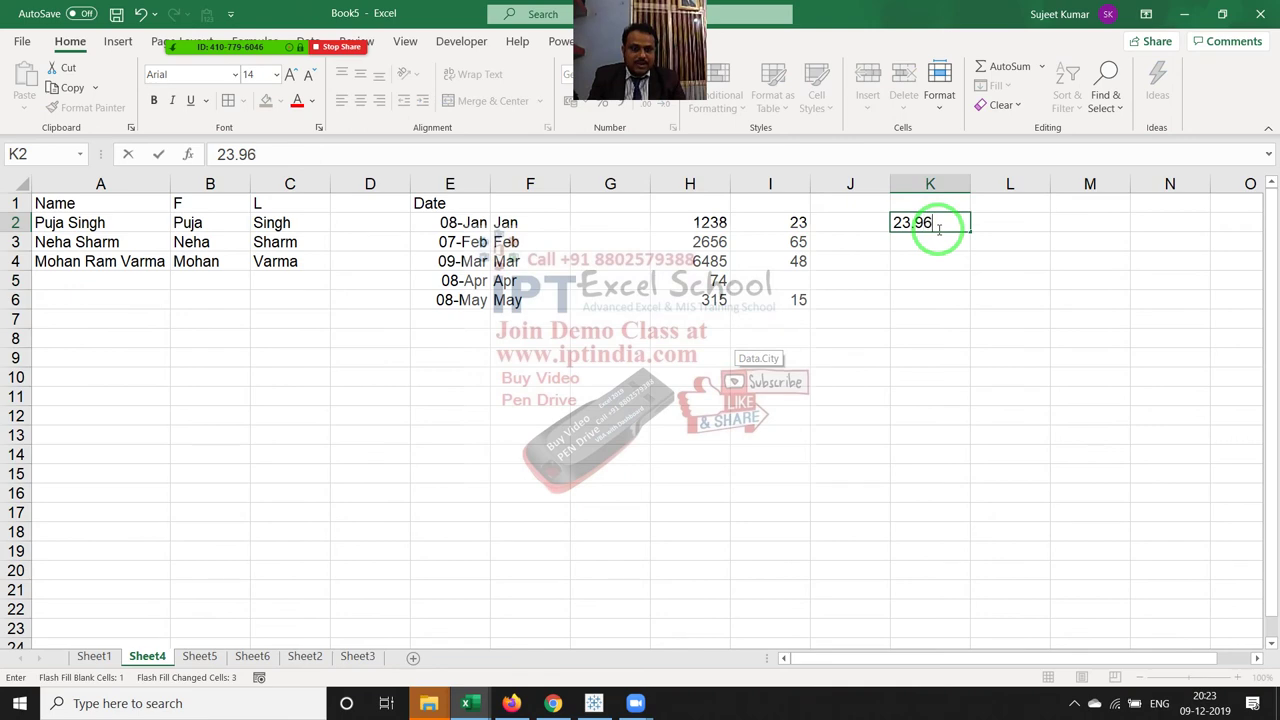
{"action": "key", "text": "Return"}
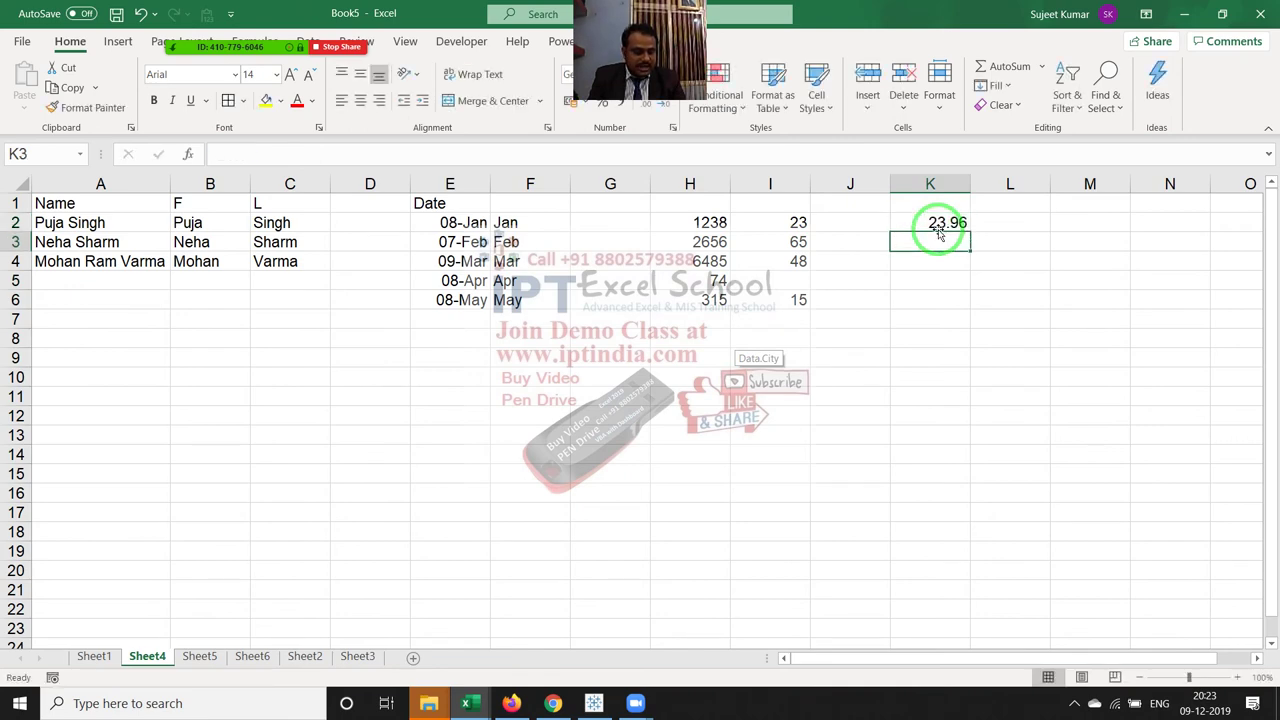
{"action": "type", "text": "25.63"}
{"action": "key", "text": "Return"}
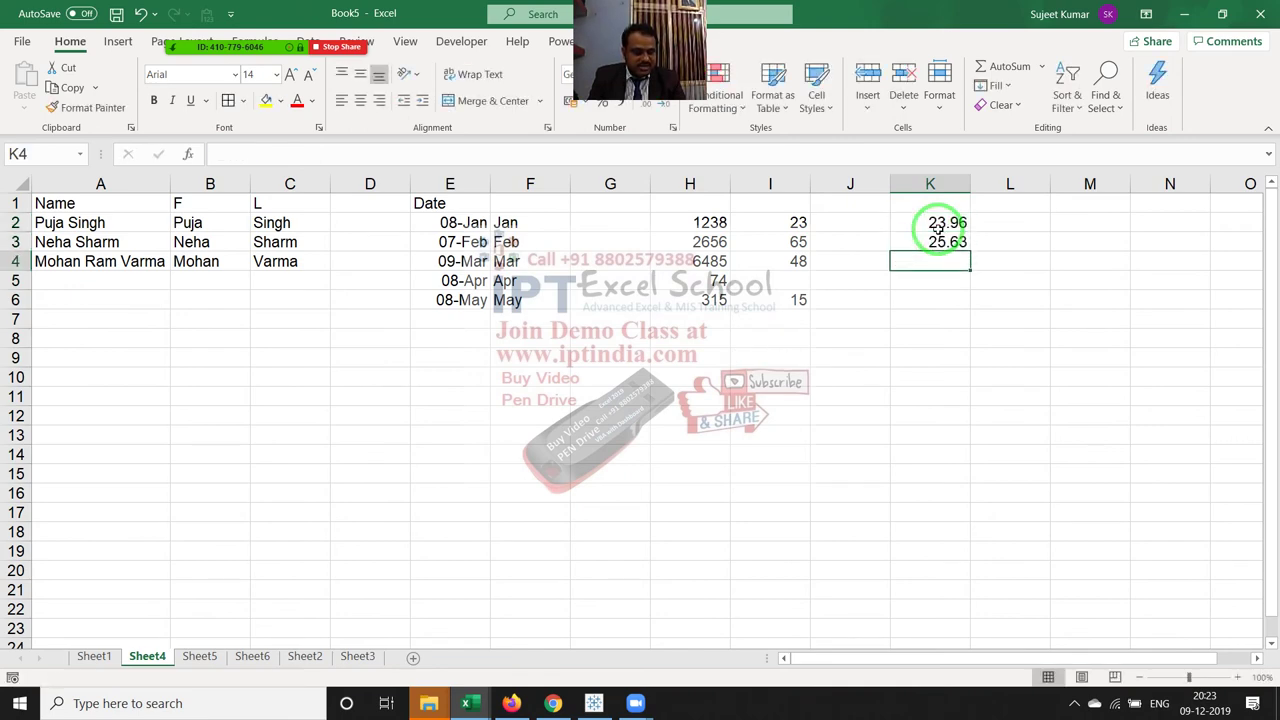
{"action": "type", "text": "14.36"}
{"action": "key", "text": "Return"}
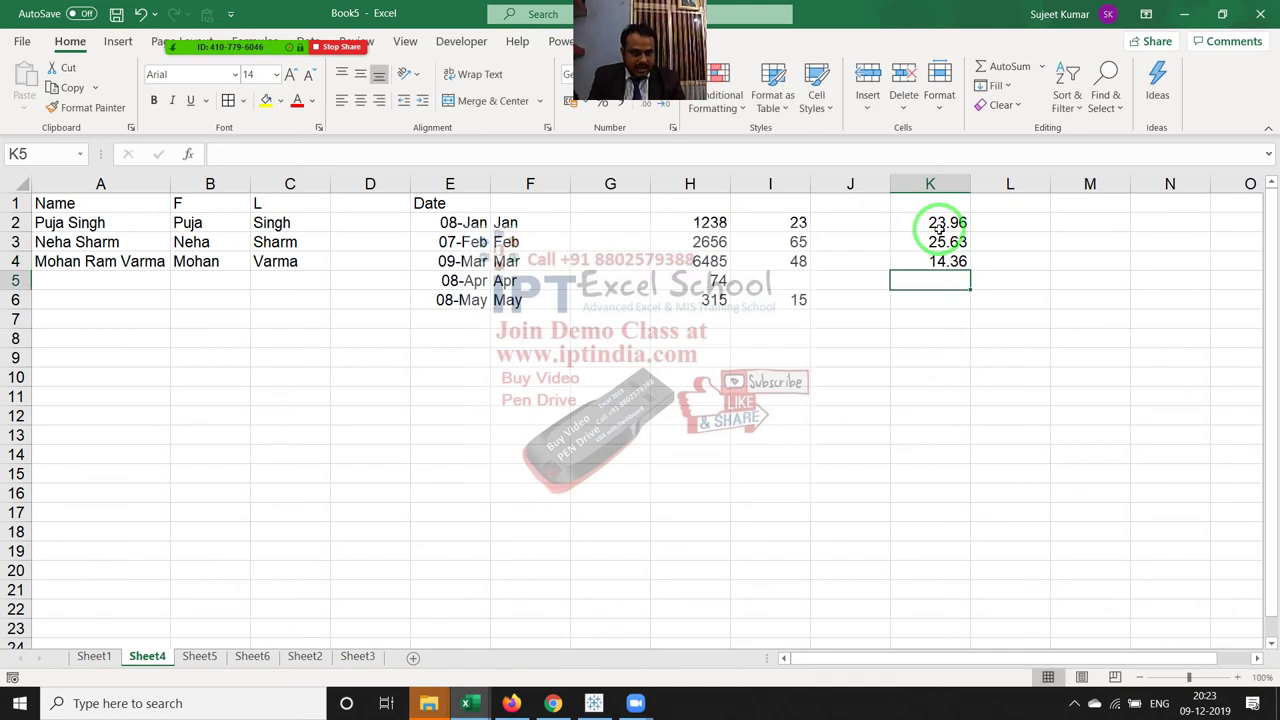
- Type 0.96 in L2 and Flash Fill the decimal parts 0.63 and 0.36 into L3:L4
{"action": "left_click", "coordinate": [991, 220]}
{"action": "type", "text": "0."}
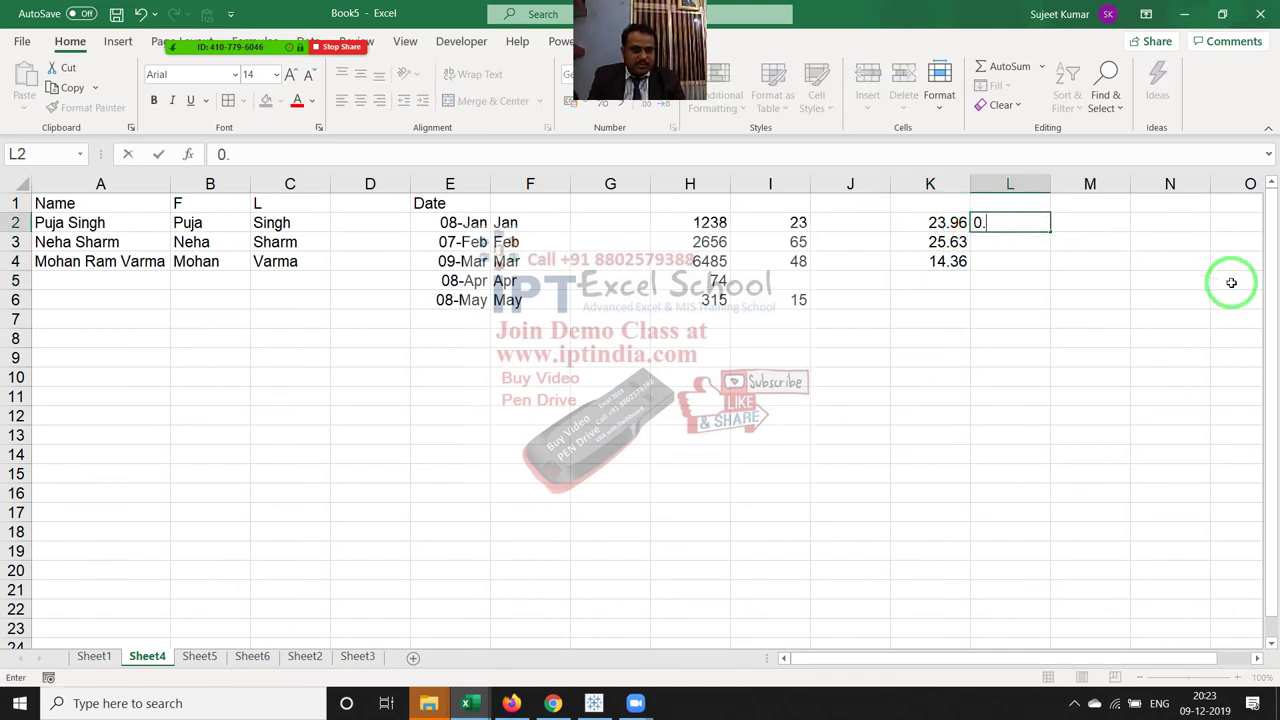
{"action": "type", "text": "96"}
{"action": "key", "text": "Return"}
{"action": "key", "text": "Up"}
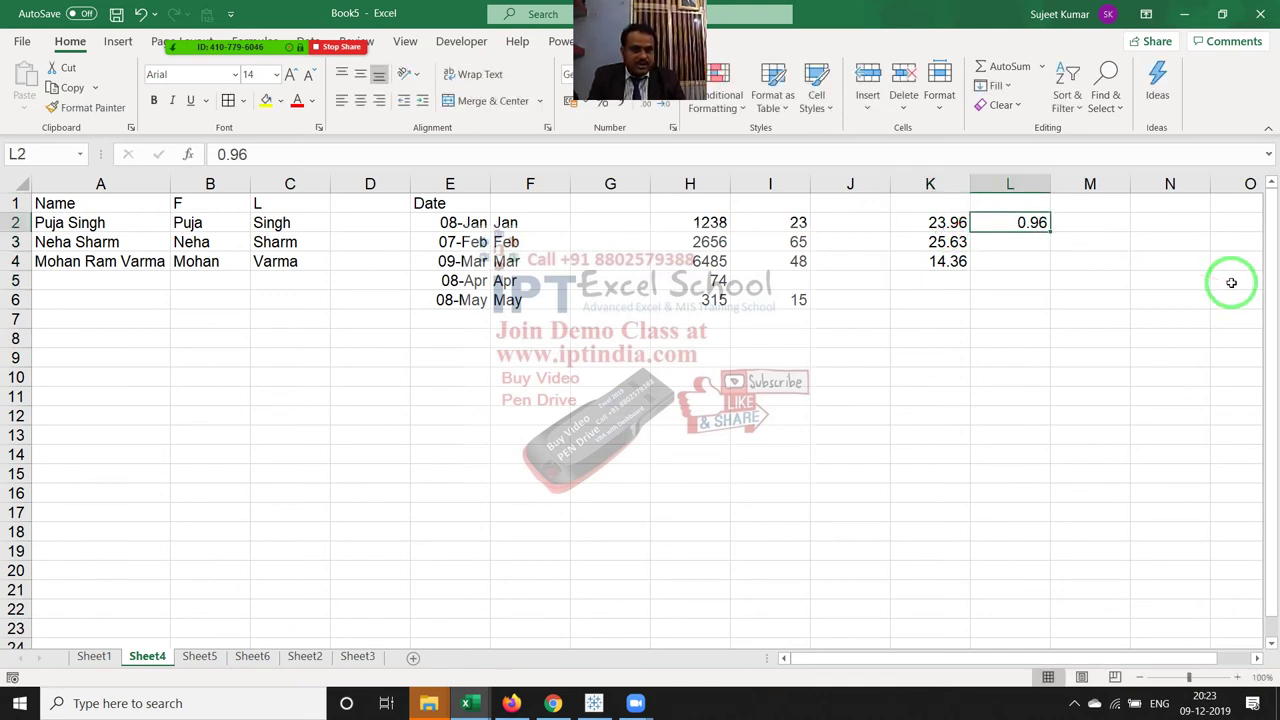
{"action": "left_click", "coordinate": [997, 85]}
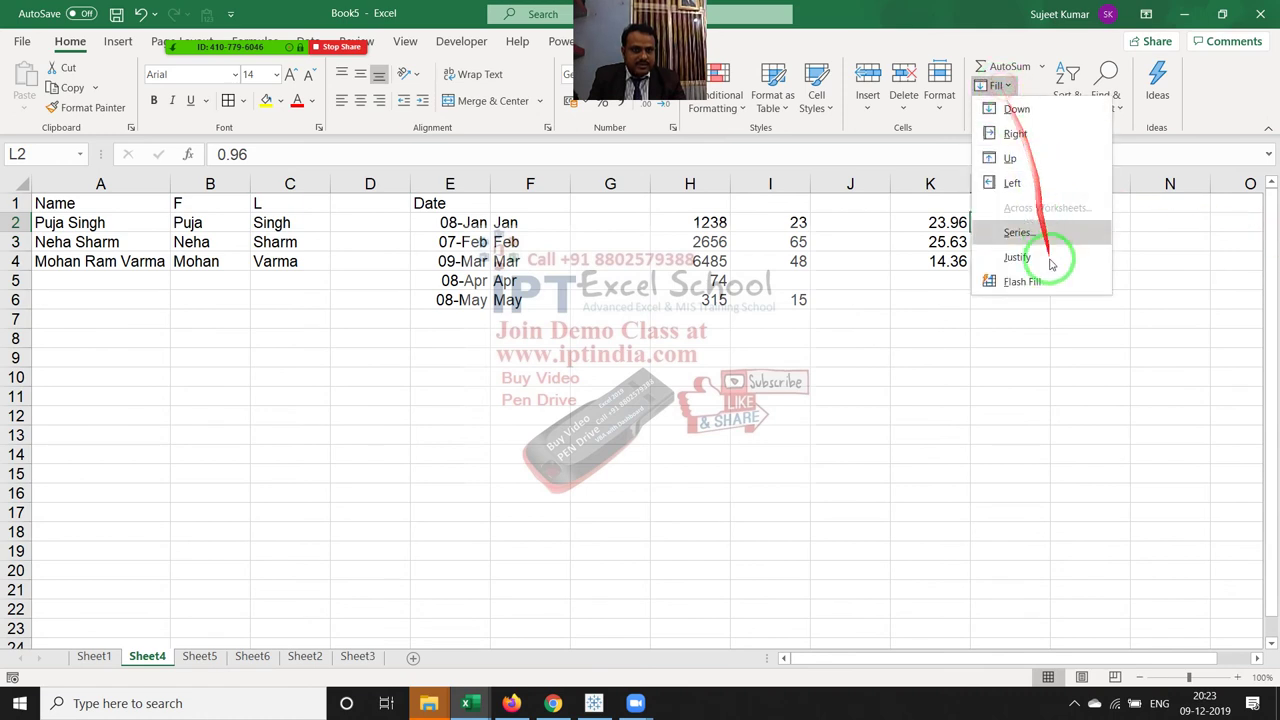
{"action": "left_click", "coordinate": [1030, 279]}
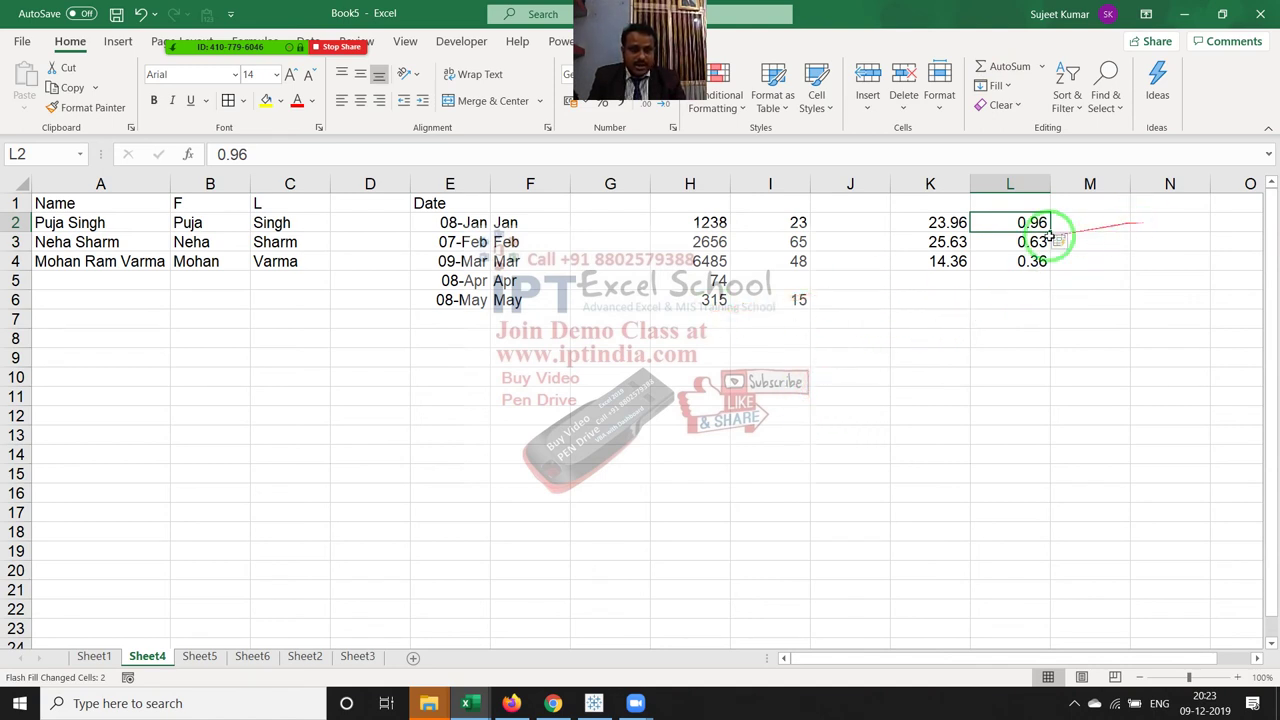
{"action": "left_click", "coordinate": [912, 242]}
{"action": "left_click_drag", "start_coordinate": [730, 245], "coordinate": [229, 243]}
{"action": "left_click_drag", "start_coordinate": [1173, 222], "coordinate": [1010, 222]}
- Enter 25.25, 65.63, 25.45 and 36.45 into N2:N5
{"action": "left_click", "coordinate": [1173, 222]}
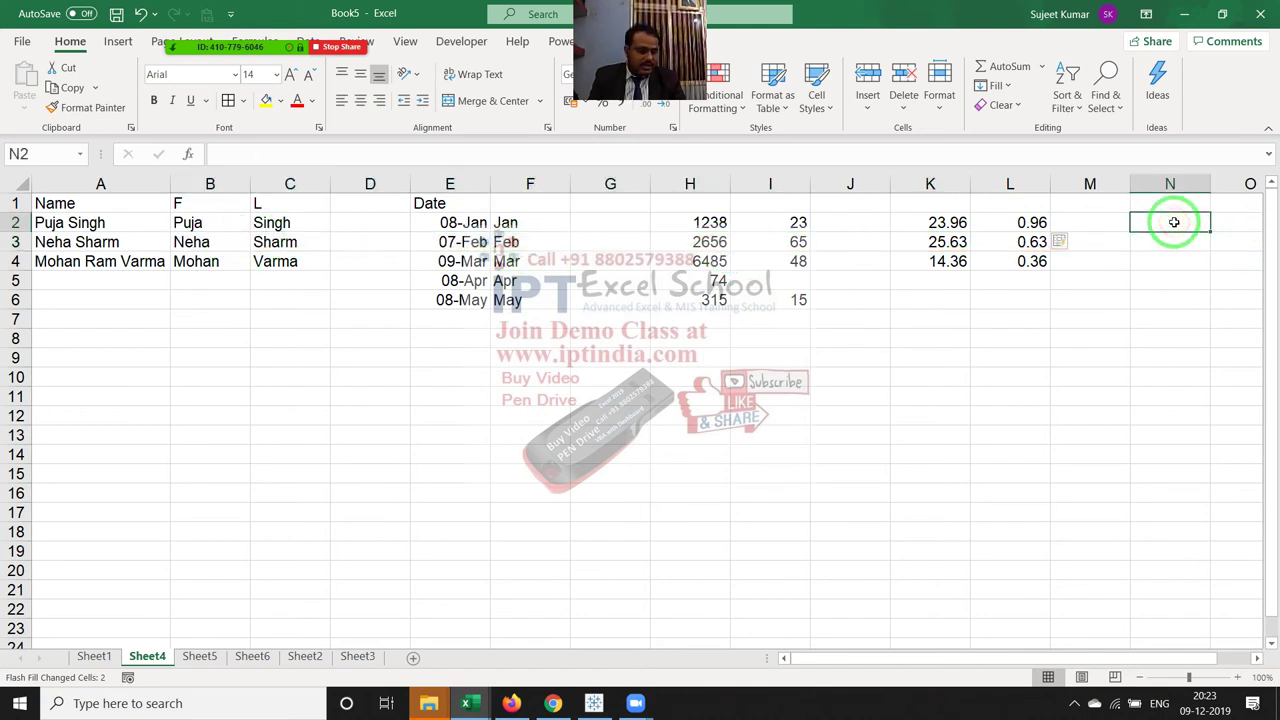
{"action": "type", "text": "25.25"}
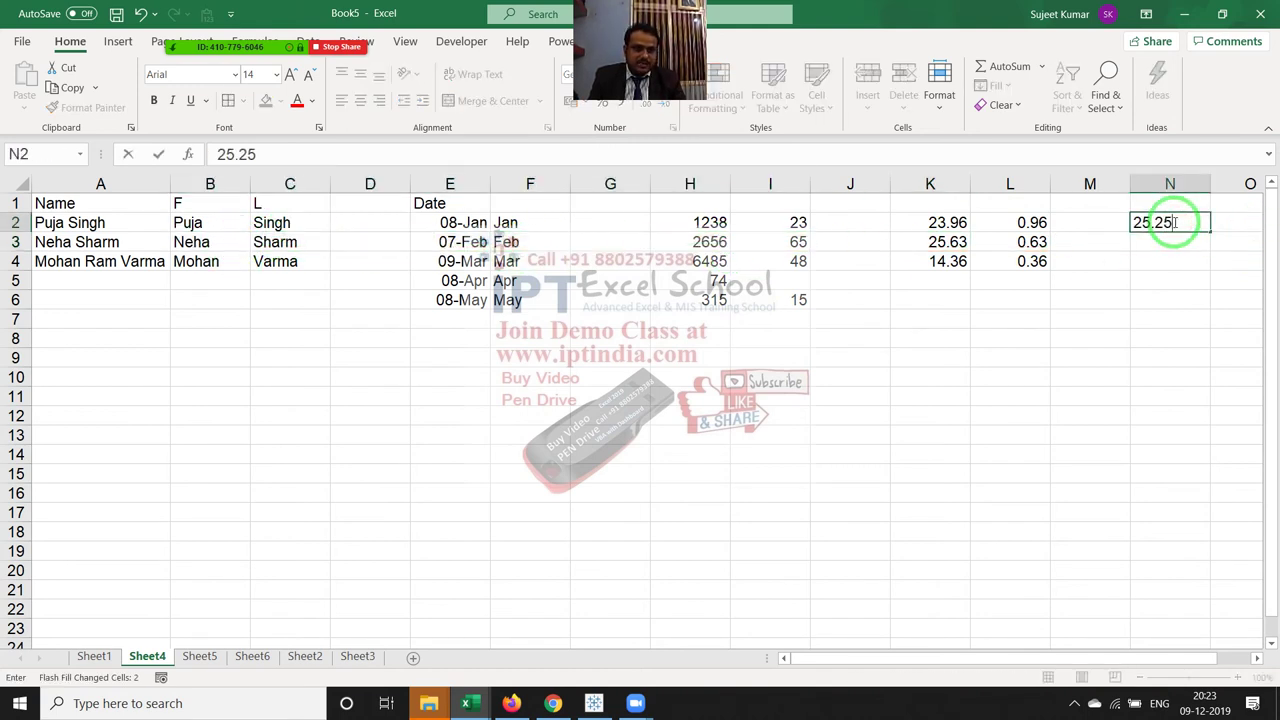
{"action": "key", "text": "Return"}
{"action": "type", "text": "65.63"}
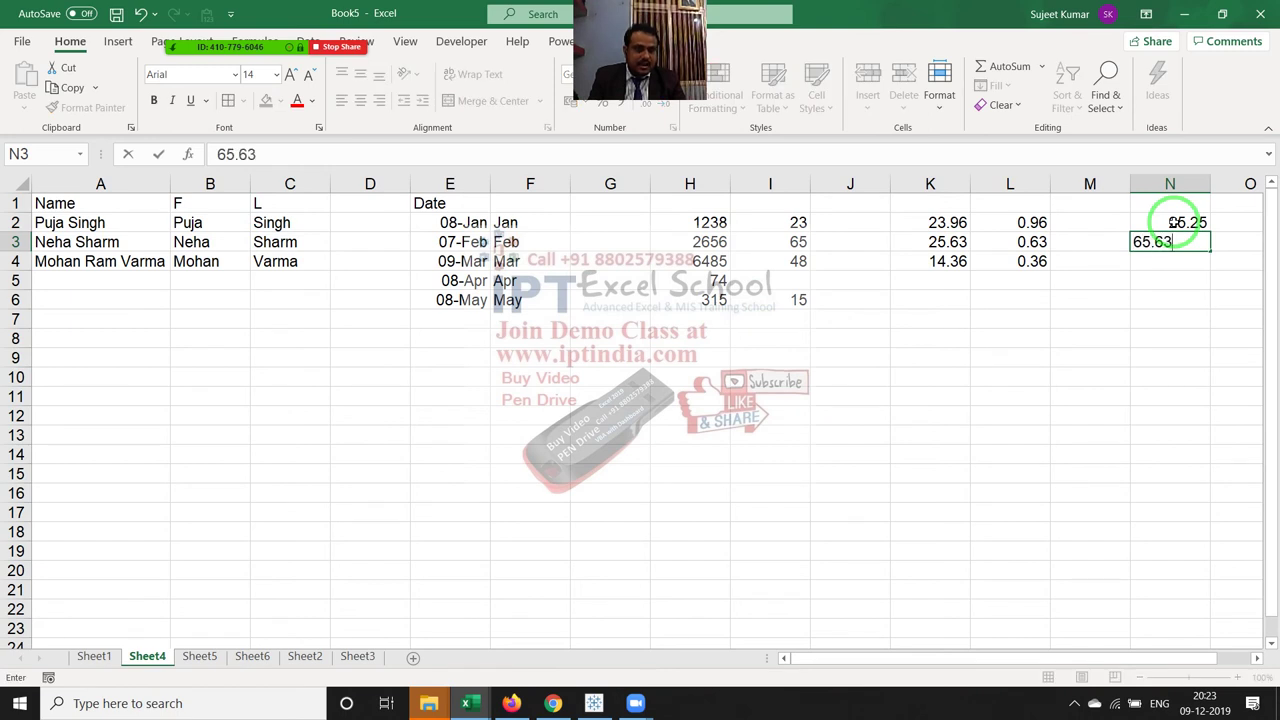
{"action": "key", "text": "Return"}
{"action": "type", "text": "25.45"}
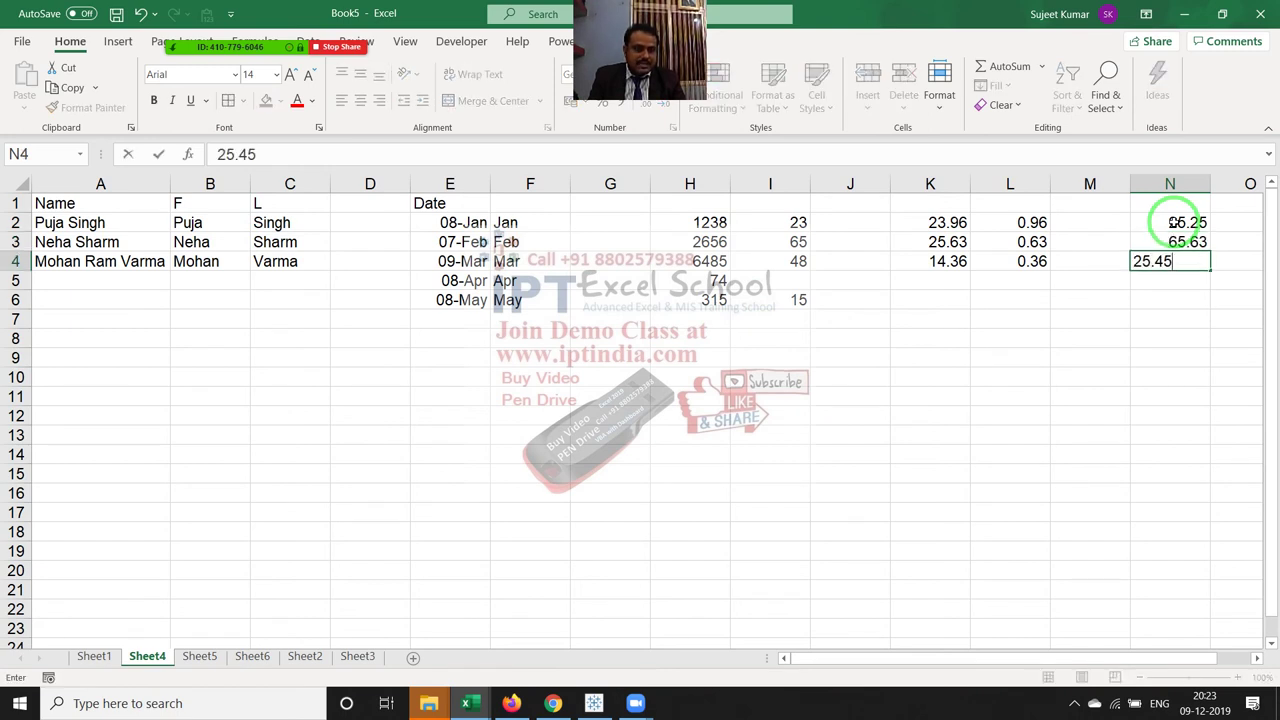
{"action": "key", "text": "Return"}
{"action": "type", "text": "36.4"}
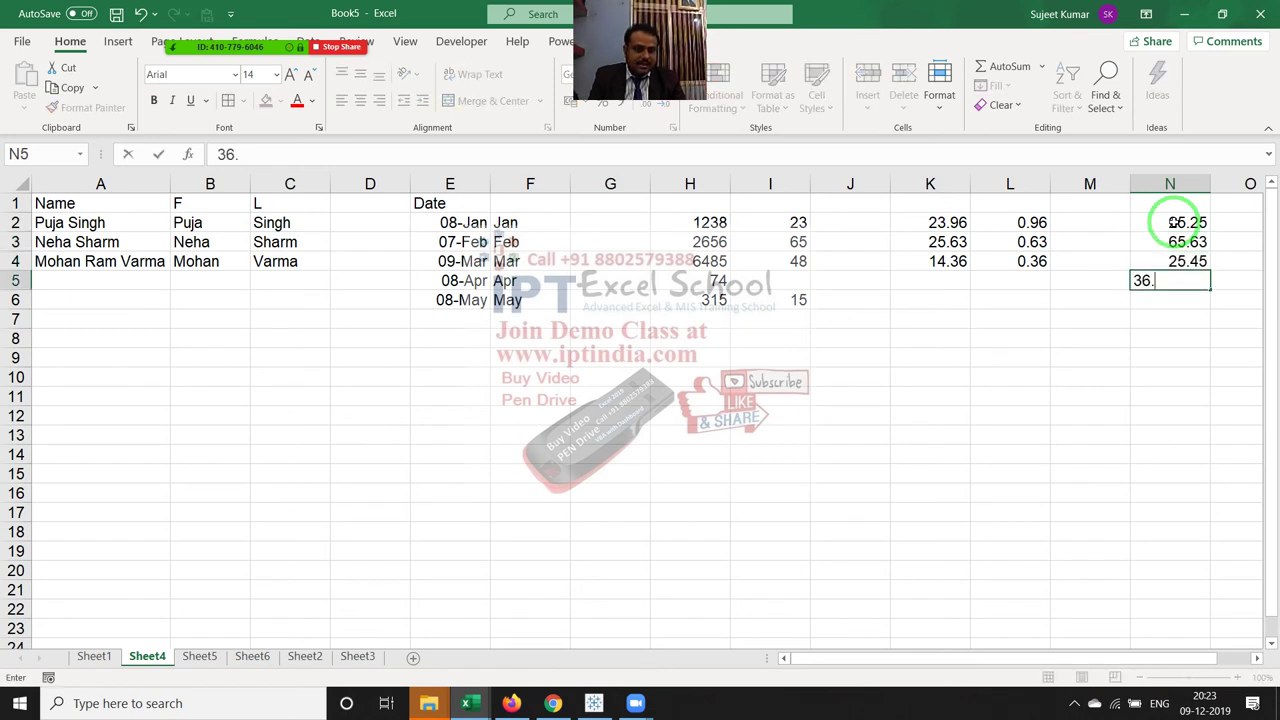
{"action": "type", "text": "5"}
{"action": "key", "text": "Return"}
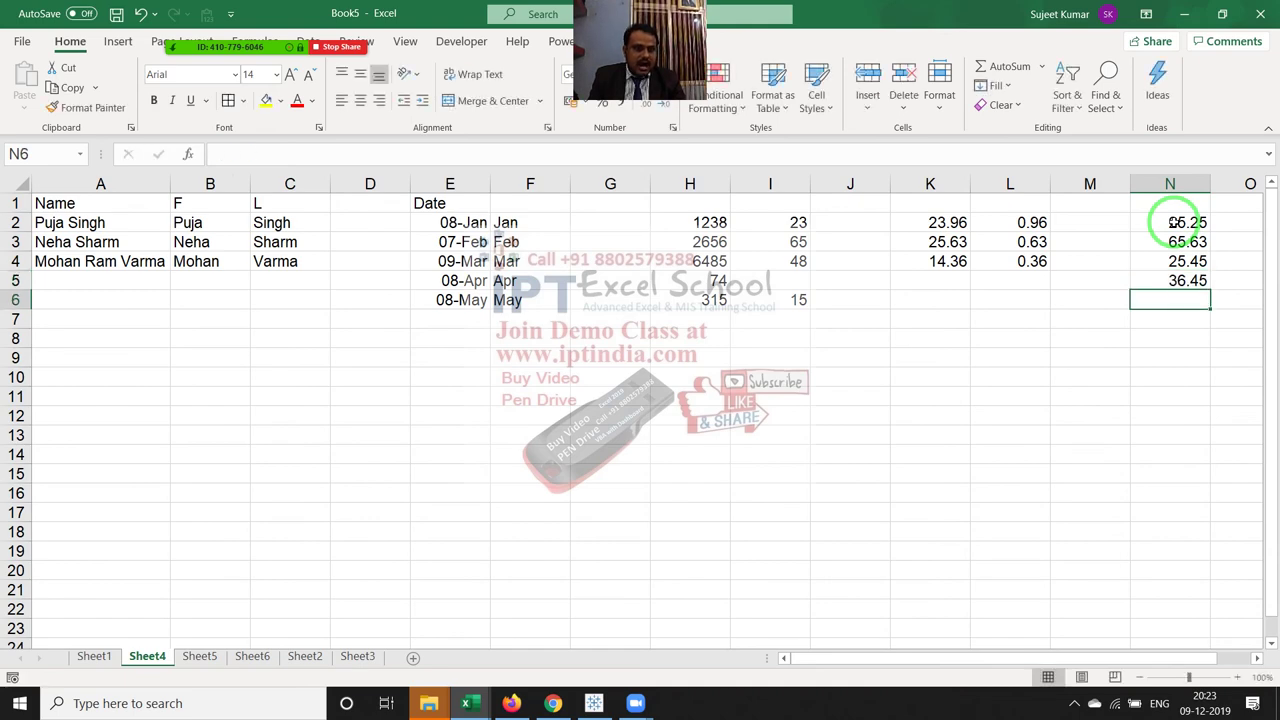
- Type 0.25 in O2 as the first decimal-part example
{"action": "left_click", "coordinate": [1240, 217]}
{"action": "type", "text": "0"}
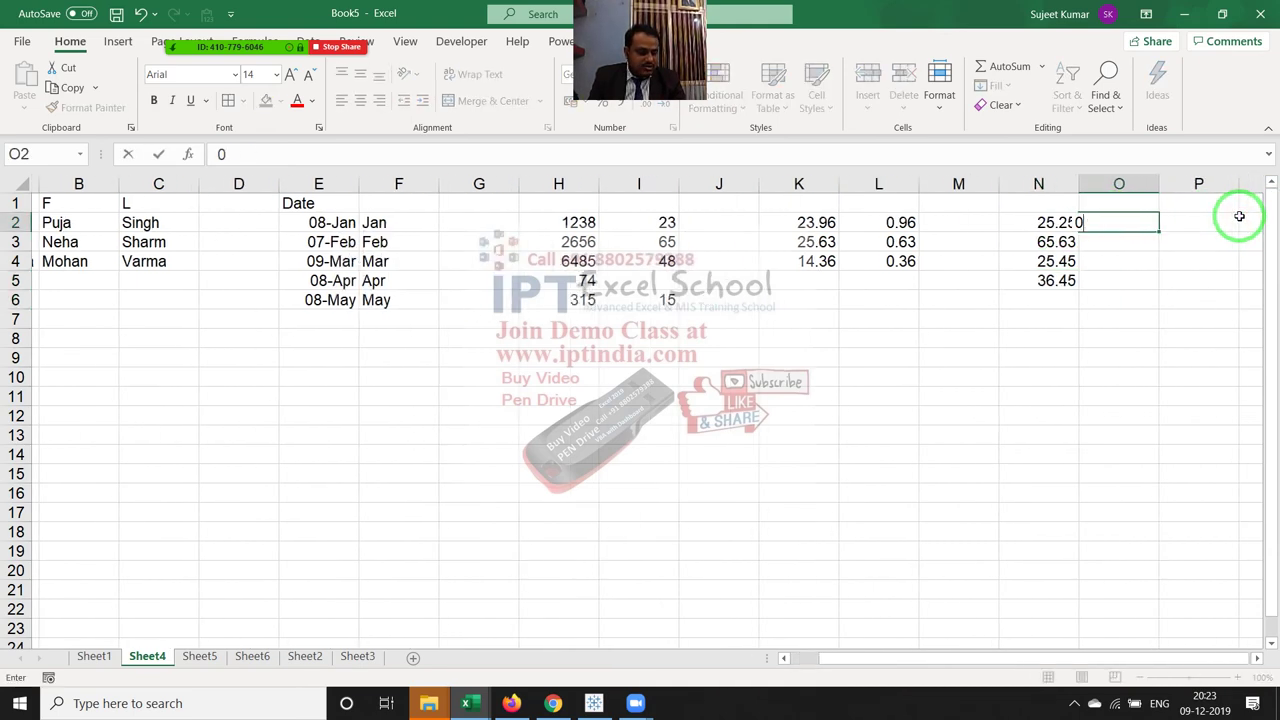
{"action": "type", "text": ".25"}
{"action": "key", "text": "ctrl+Return"}
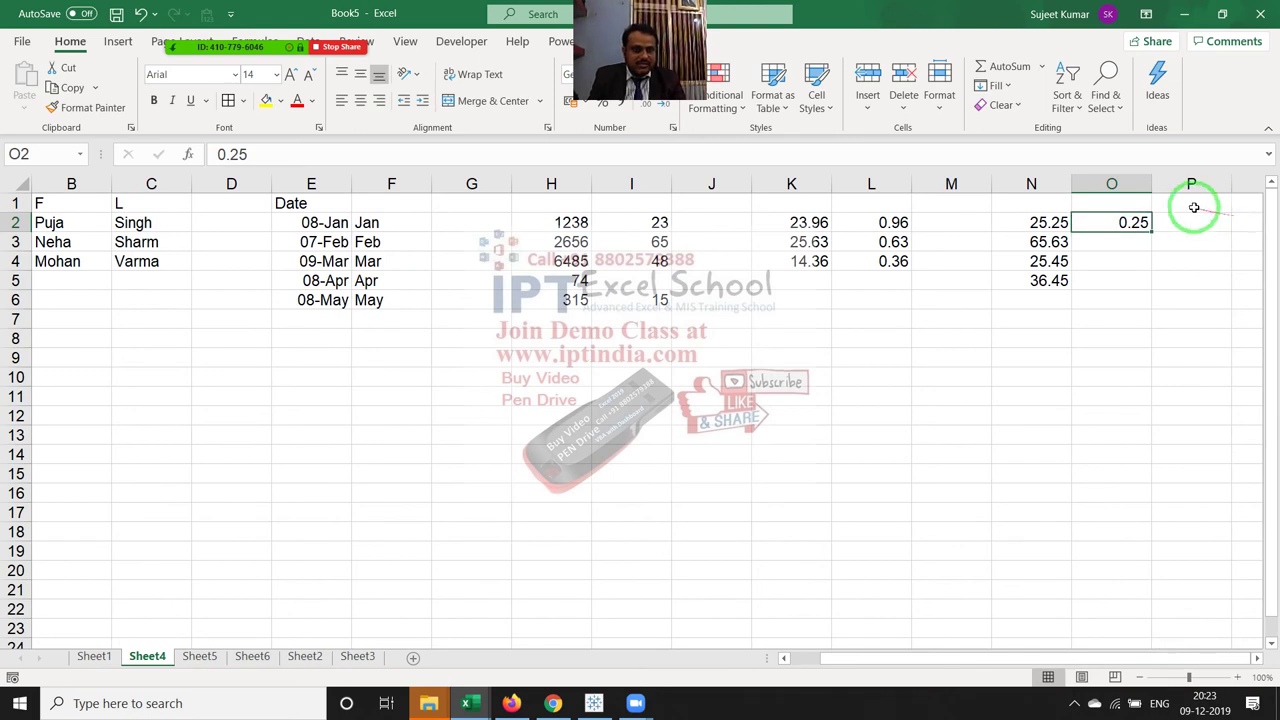
- Flash Fill column O, then delete the incorrect results from O2:O5
{"action": "left_click", "coordinate": [988, 88]}
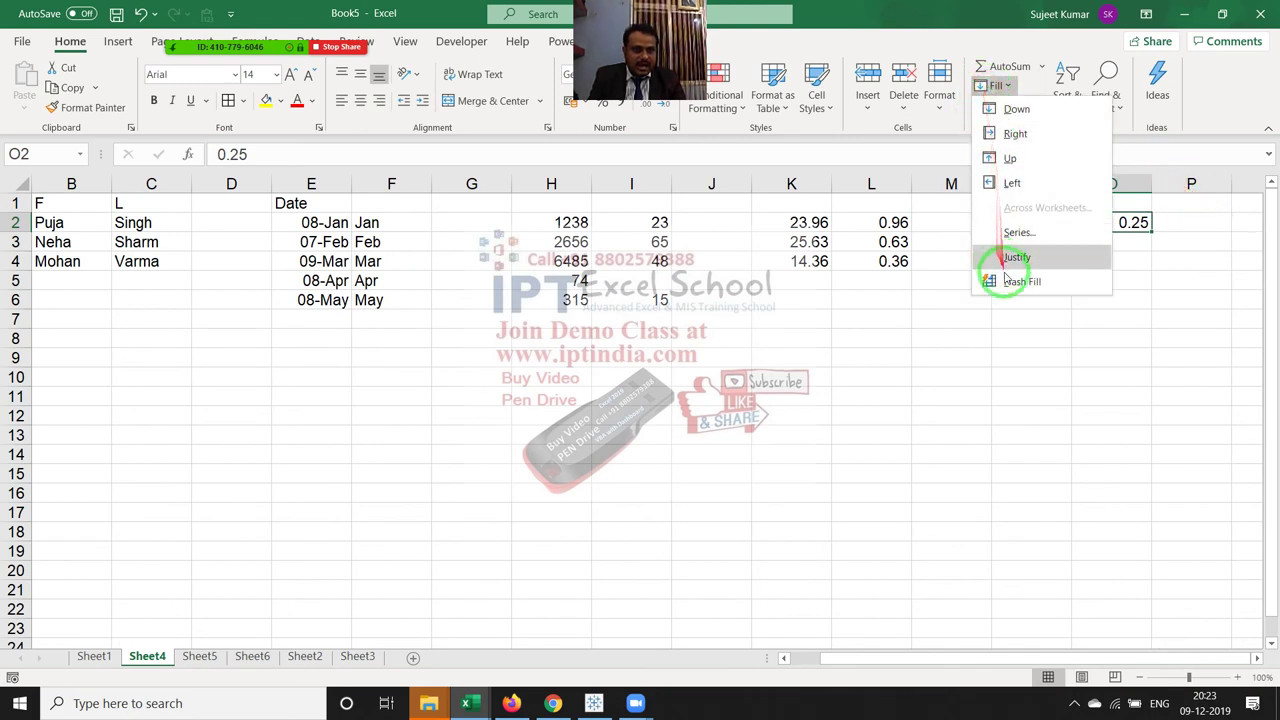
{"action": "left_click", "coordinate": [1068, 279]}
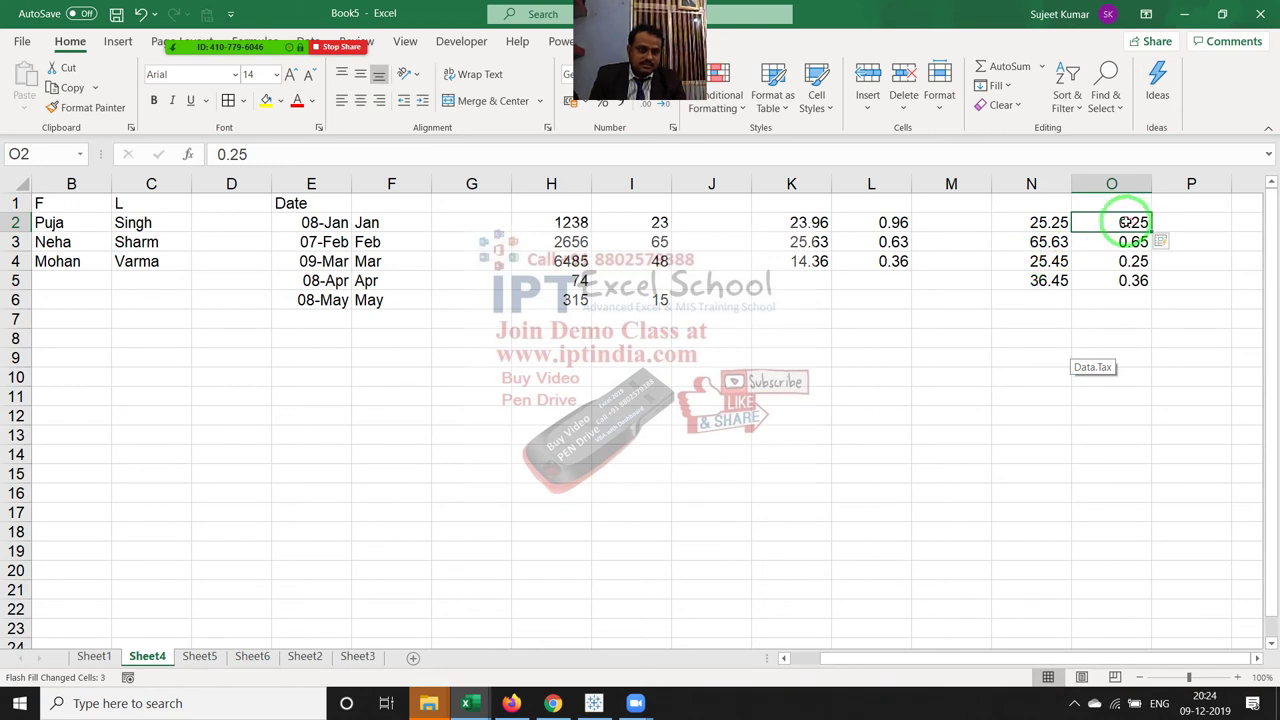
{"action": "left_click_drag", "start_coordinate": [1124, 222], "coordinate": [1124, 290]}
{"action": "key", "text": "Delete"}
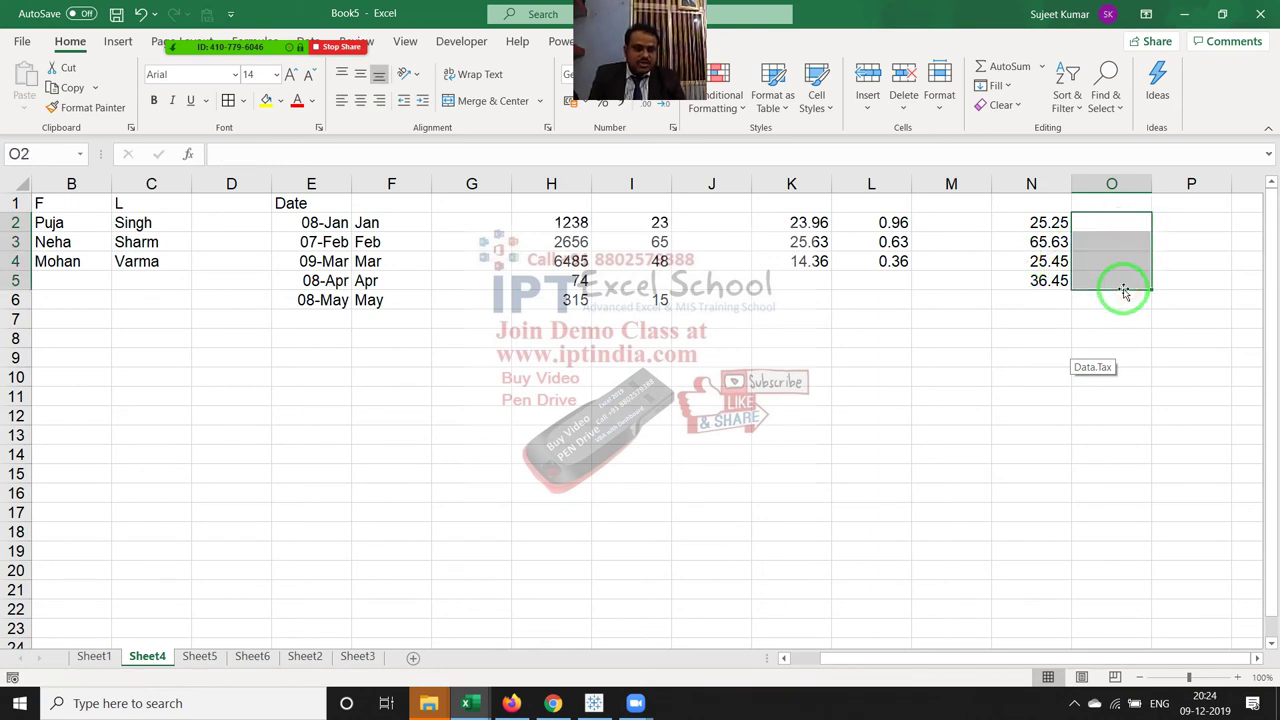
{"action": "key", "text": "Left"}
{"action": "key", "text": "Up"}
{"action": "key", "text": "Right"}
{"action": "key", "text": "Down"}
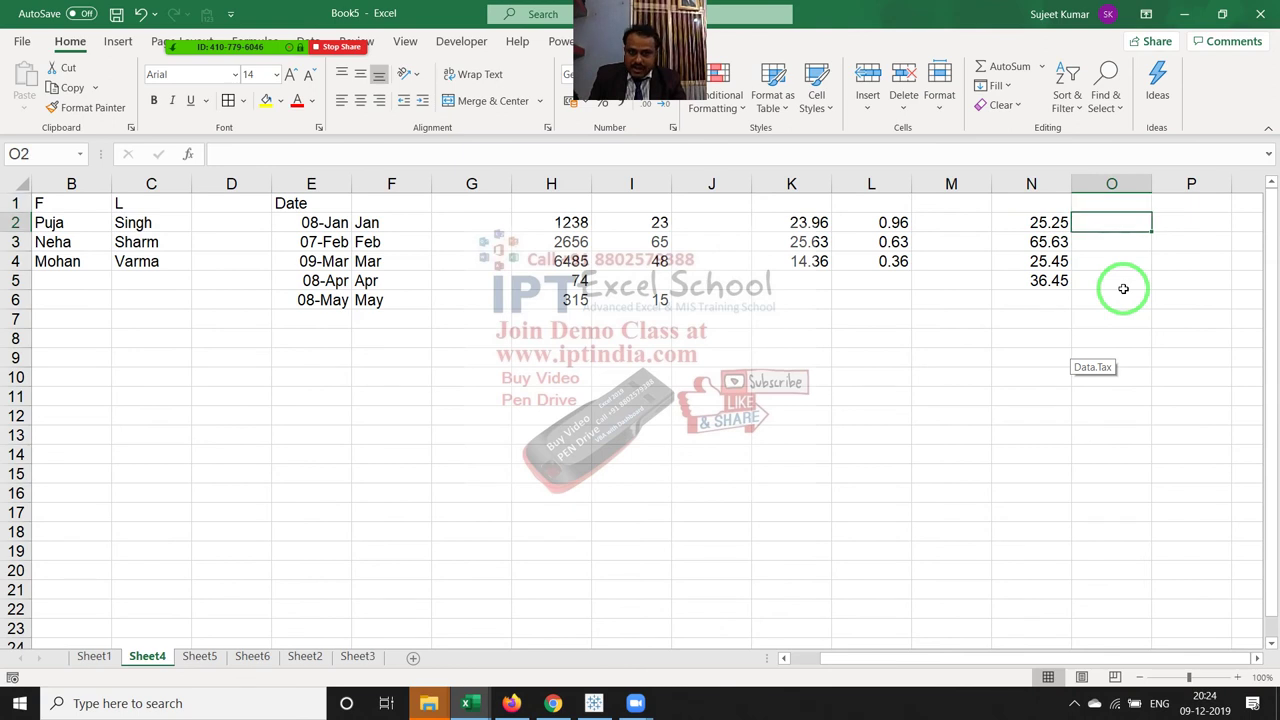
{"action": "key", "text": "Left"}
{"action": "key", "text": "Left"}
{"action": "key", "text": "Left"}
{"action": "key", "text": "Left"}
{"action": "key", "text": "Left"}
{"action": "key", "text": "Left"}
{"action": "key", "text": "Left"}
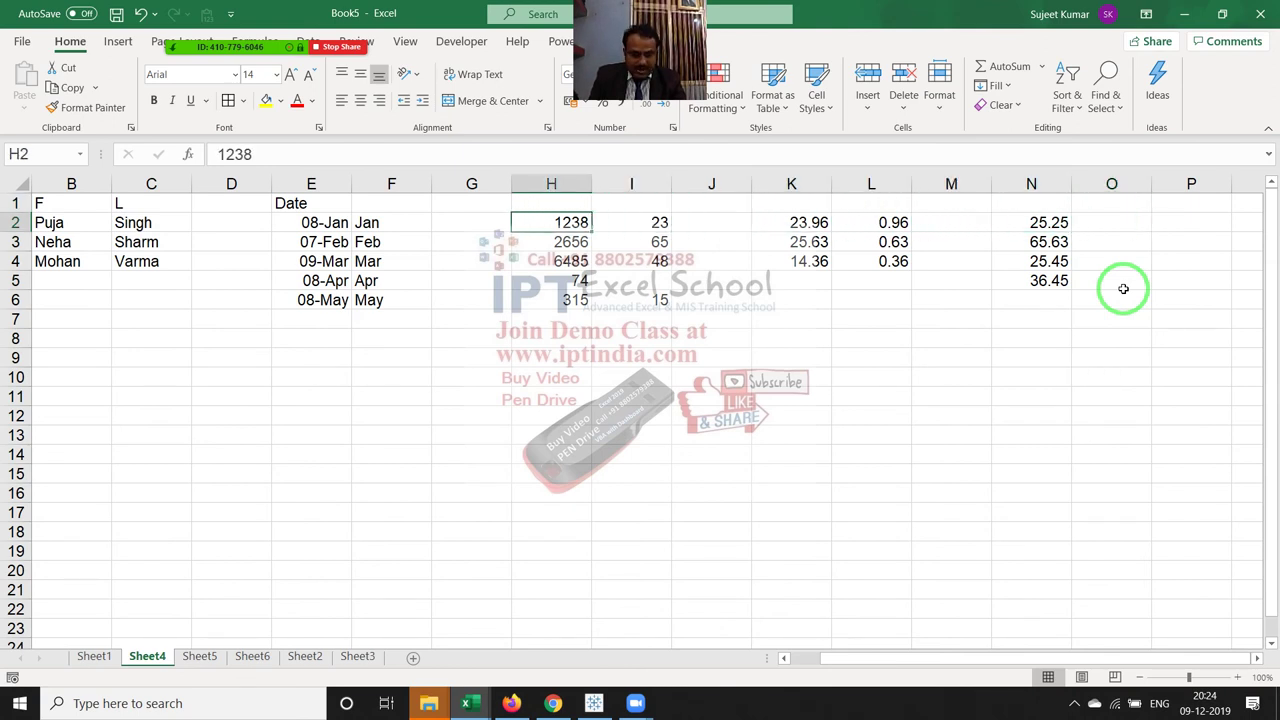
{"action": "type", "text": "12"}
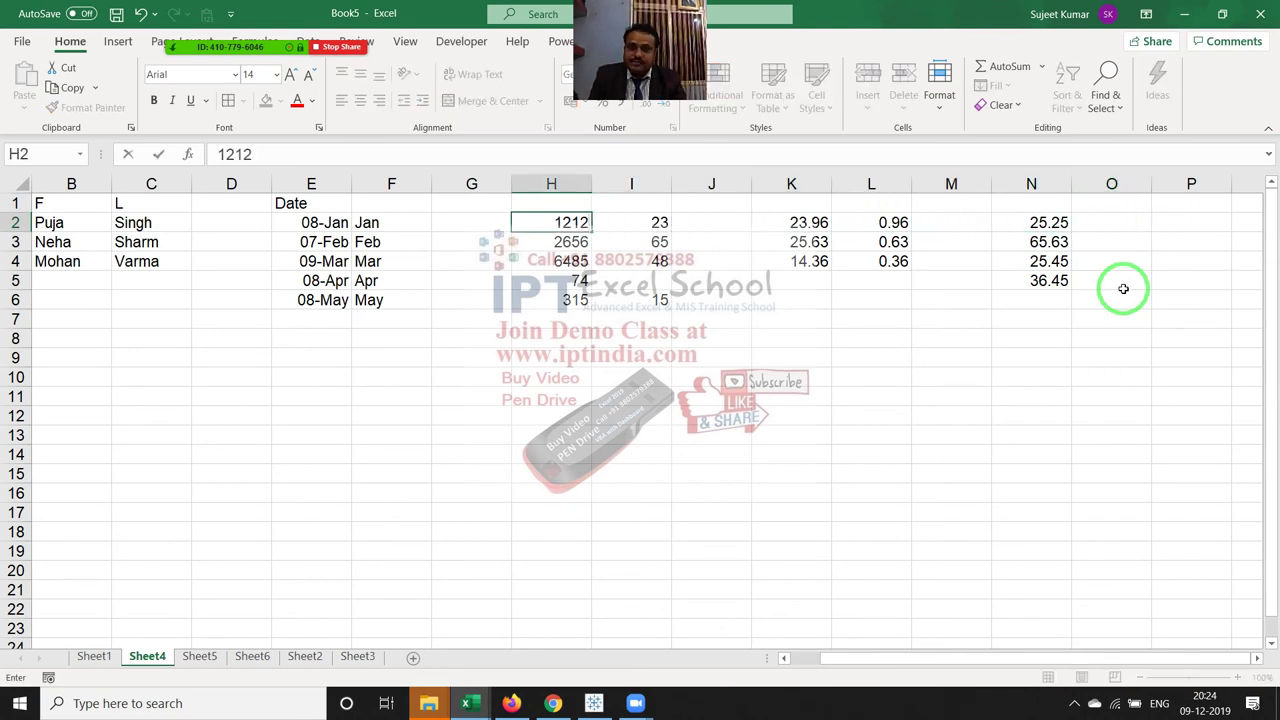
{"action": "key", "text": "Escape"}
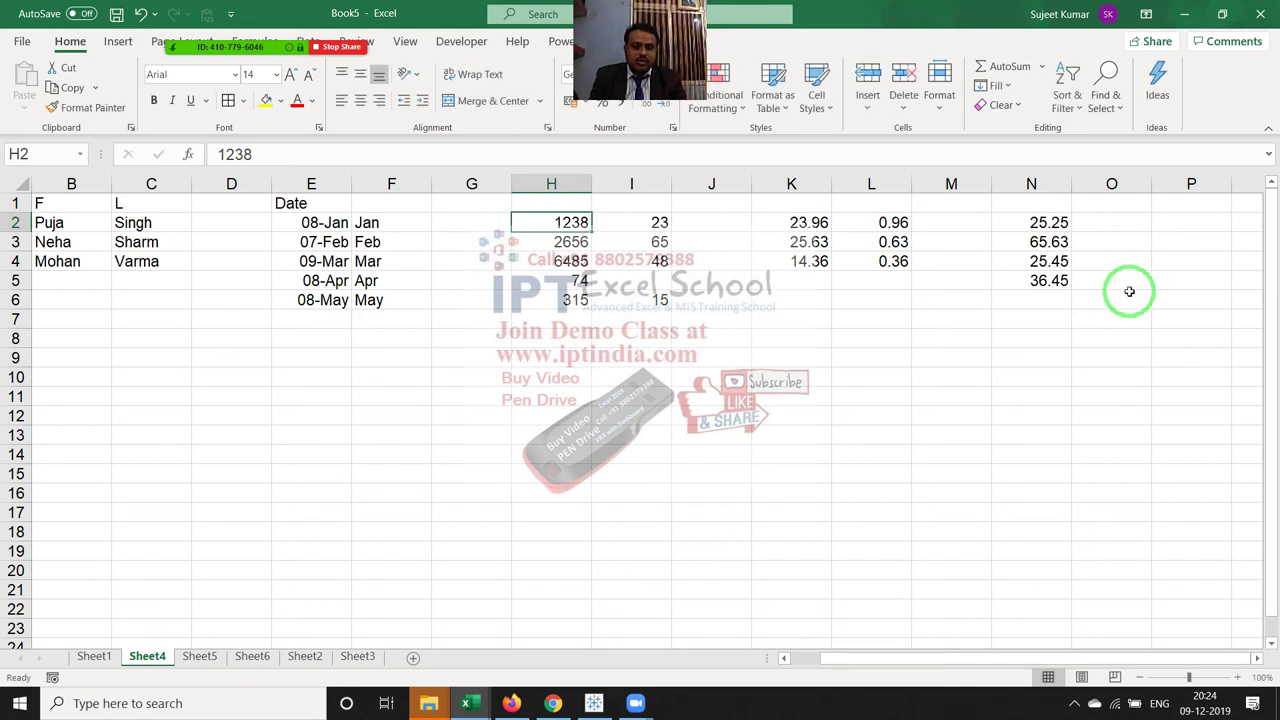
{"action": "left_click", "coordinate": [1058, 224]}
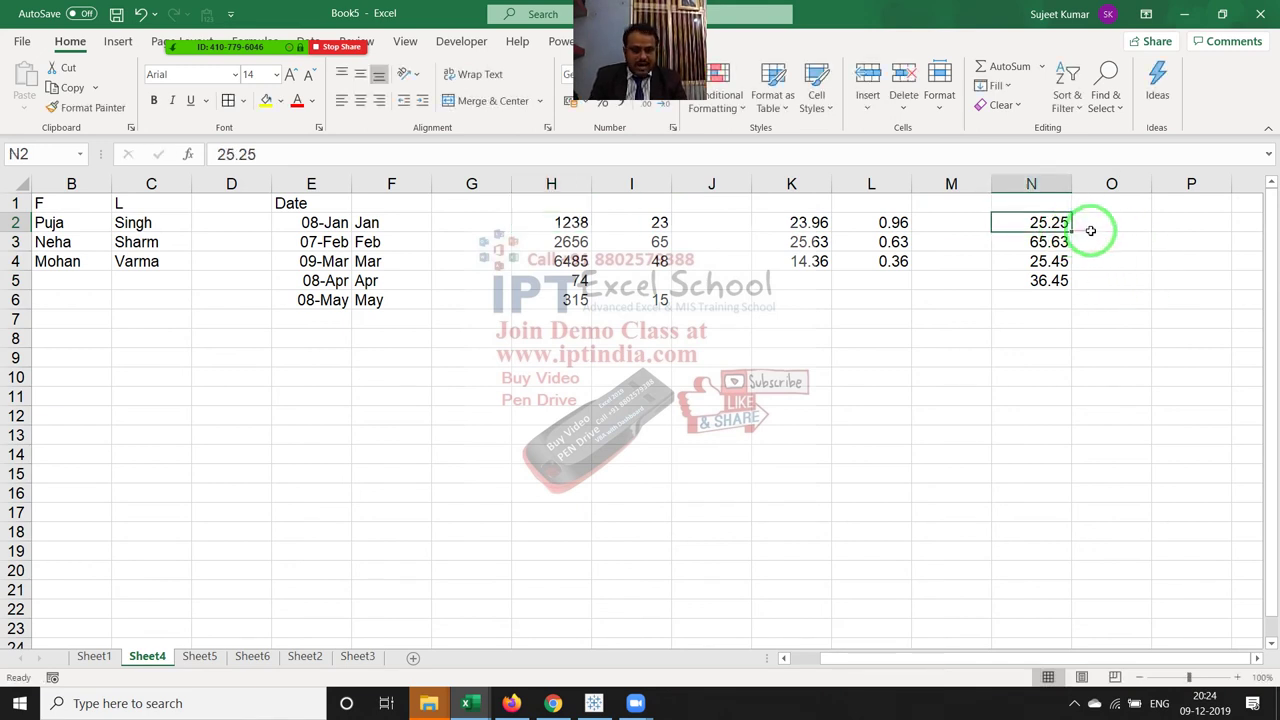
- Type 0.63 in O3 and Flash Fill again to get 0.25, 0.63, 0.45, 0.45
{"action": "left_click", "coordinate": [1087, 240]}
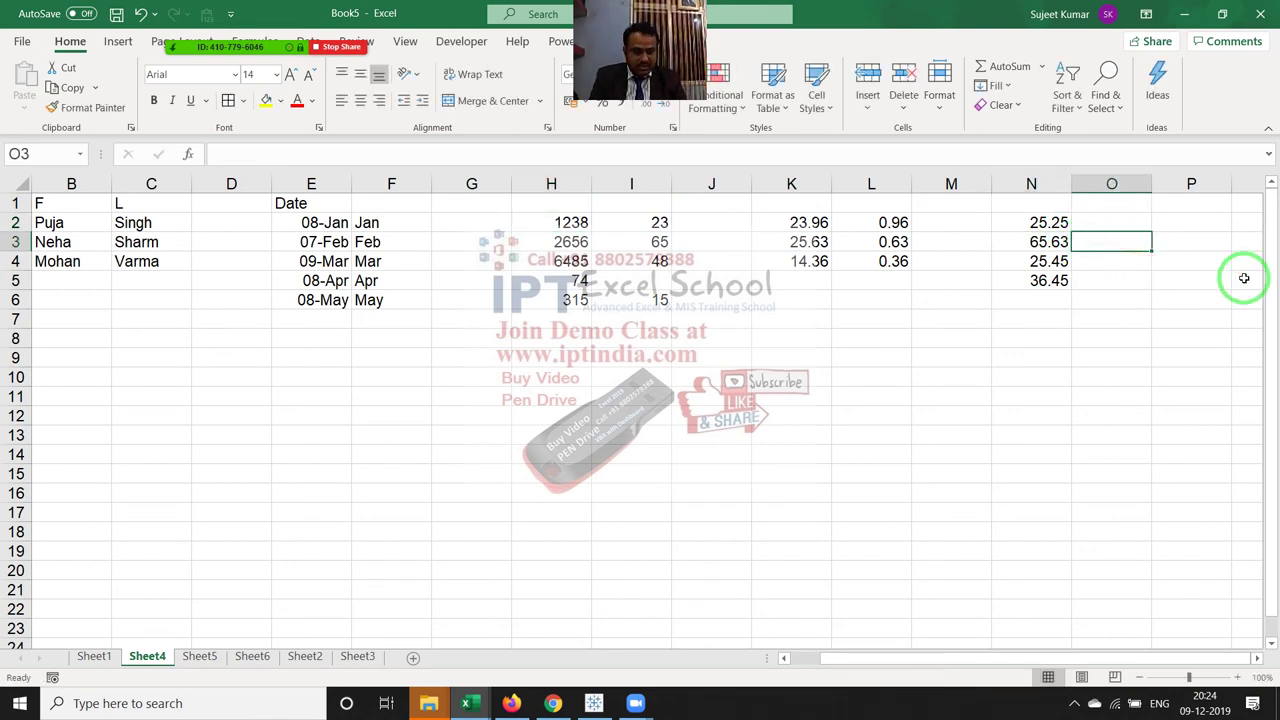
{"action": "type", "text": "0.63"}
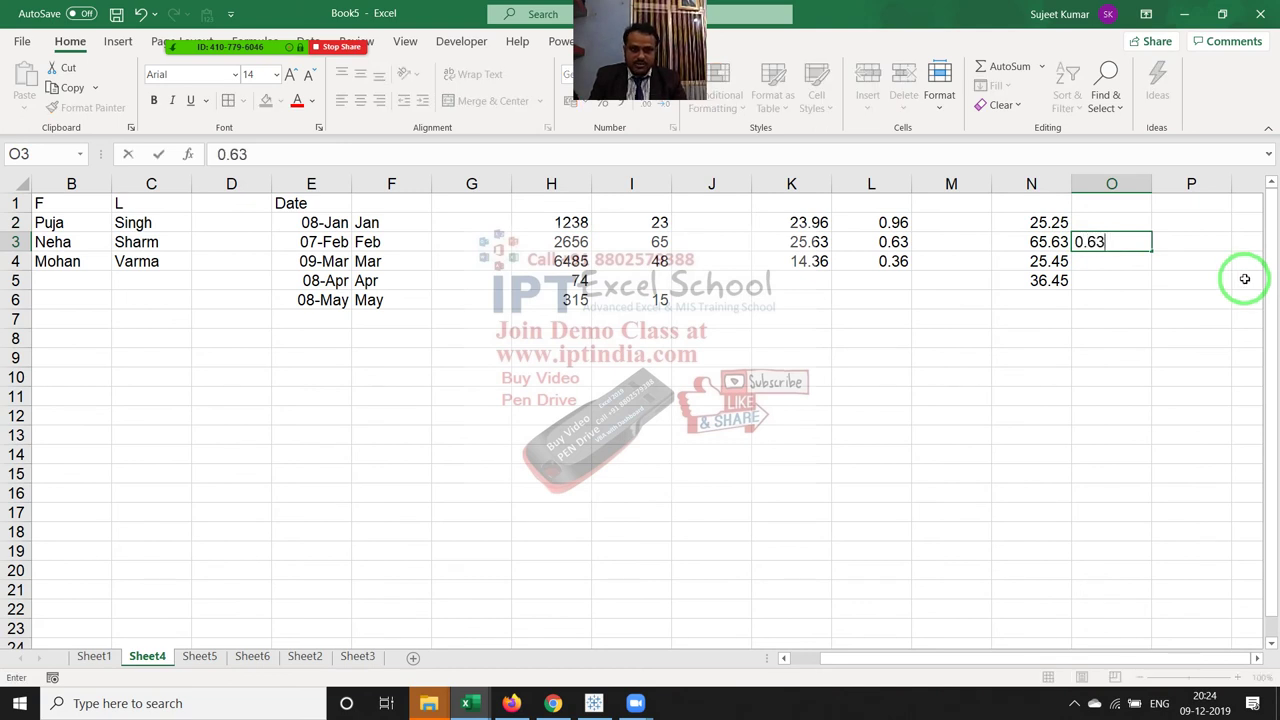
{"action": "key", "text": "ctrl+Return"}
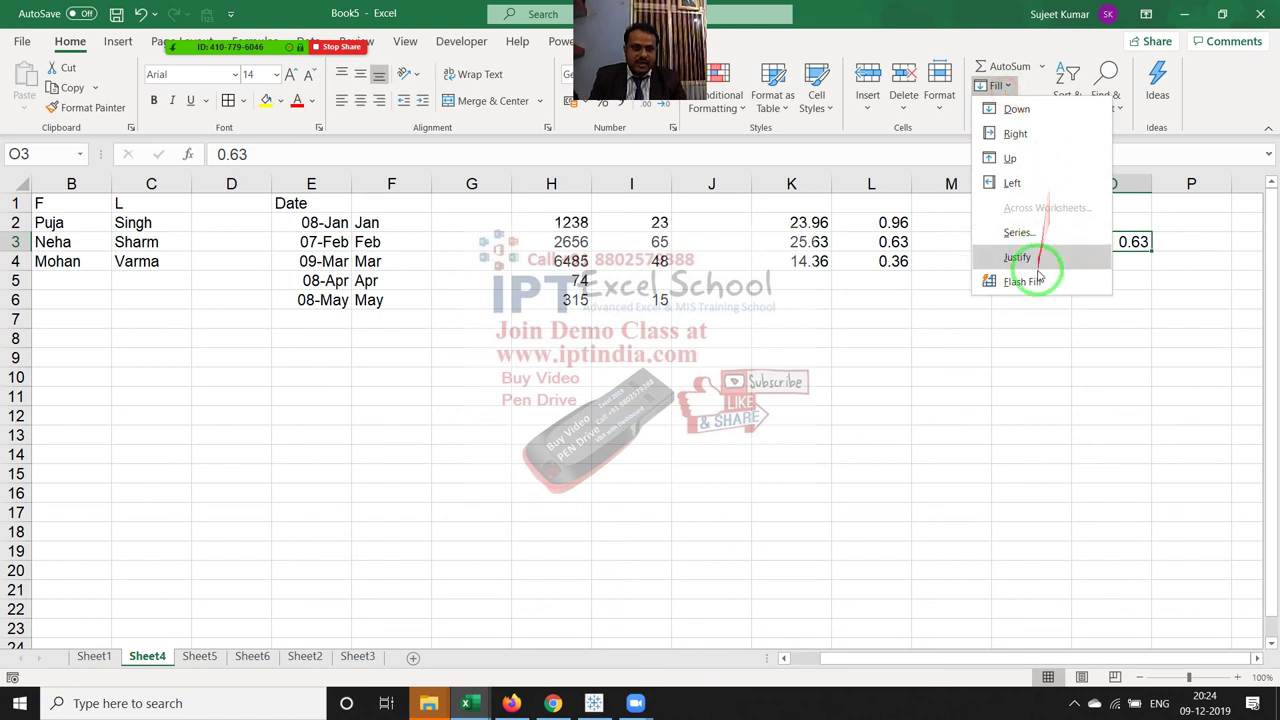
{"action": "left_click", "coordinate": [1030, 281]}
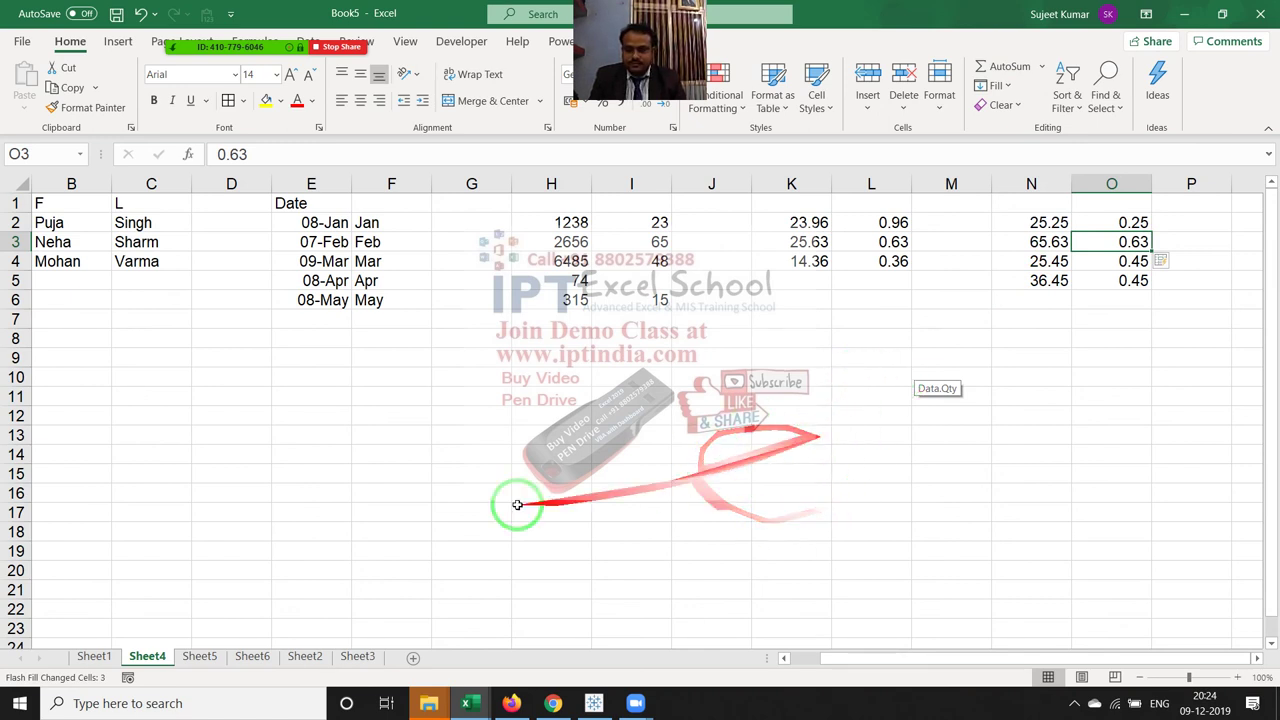
{"action": "left_click_drag", "start_coordinate": [310, 222], "coordinate": [380, 300]}
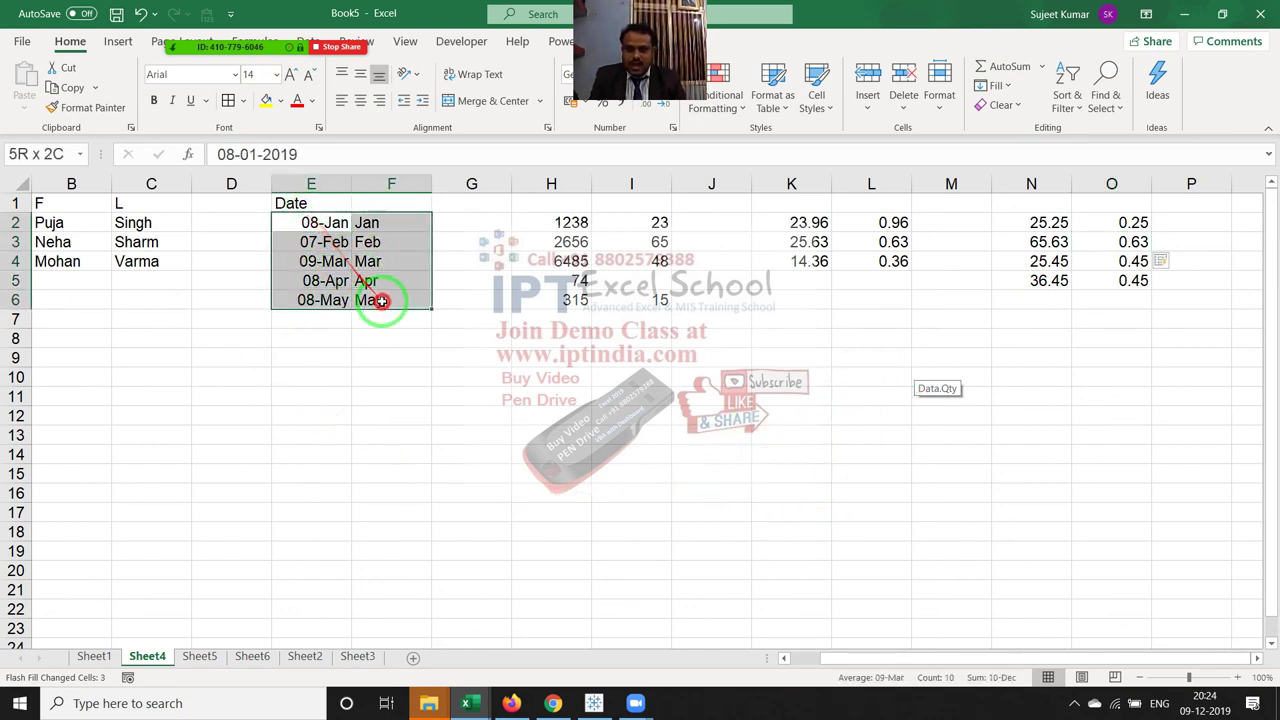
{"action": "left_click", "coordinate": [266, 100]}
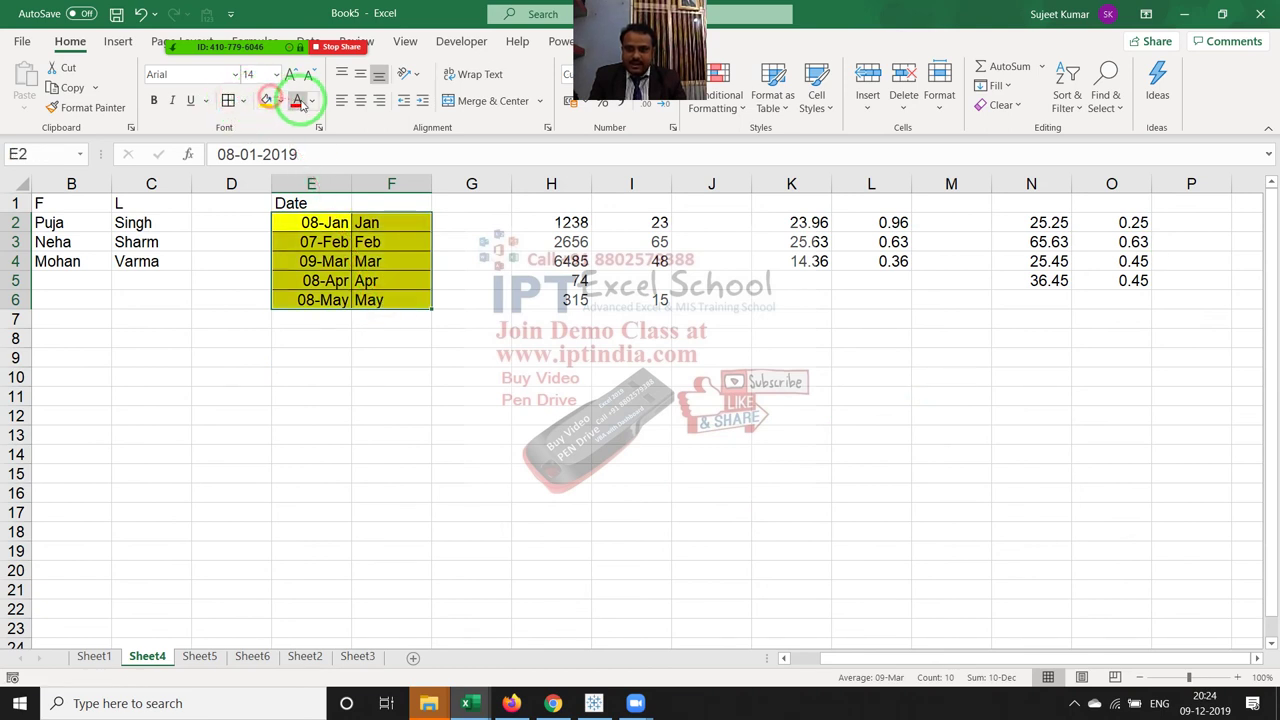
{"action": "left_click", "coordinate": [355, 358]}
{"action": "left_click", "coordinate": [348, 273]}
{"action": "left_click_drag", "start_coordinate": [310, 222], "coordinate": [380, 300]}
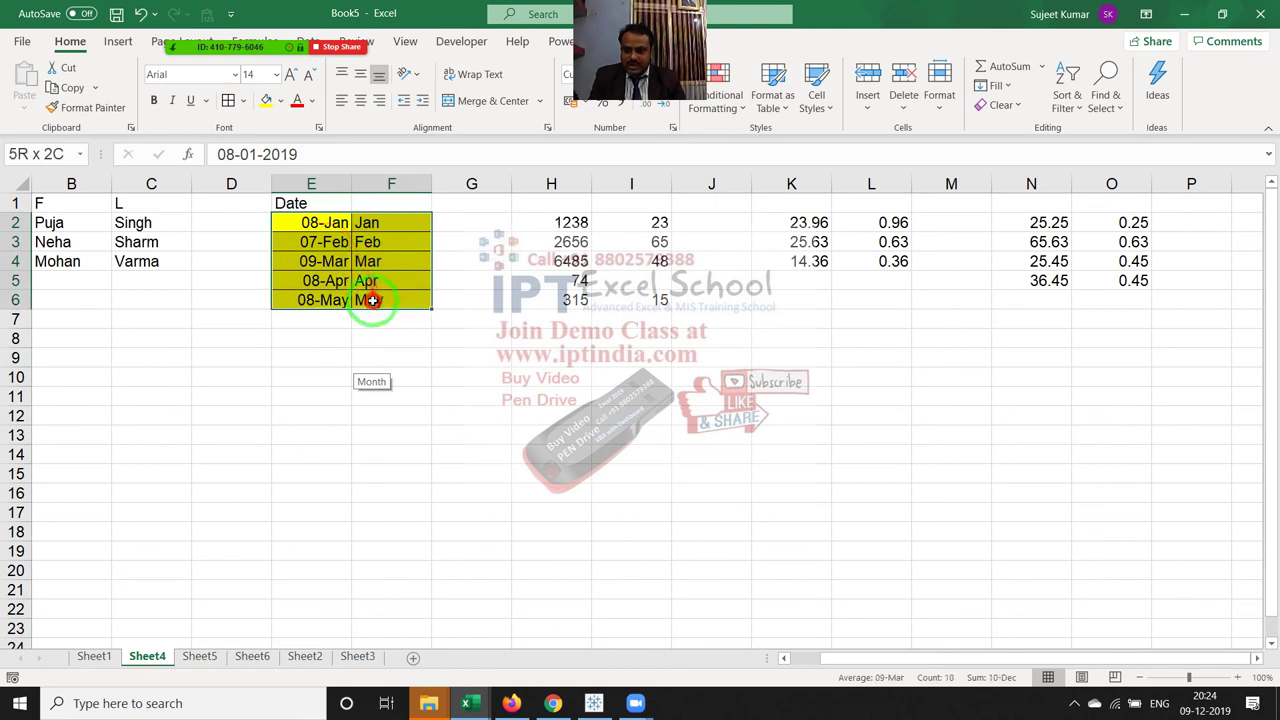
{"action": "left_click_drag", "start_coordinate": [340, 186], "coordinate": [358, 190]}
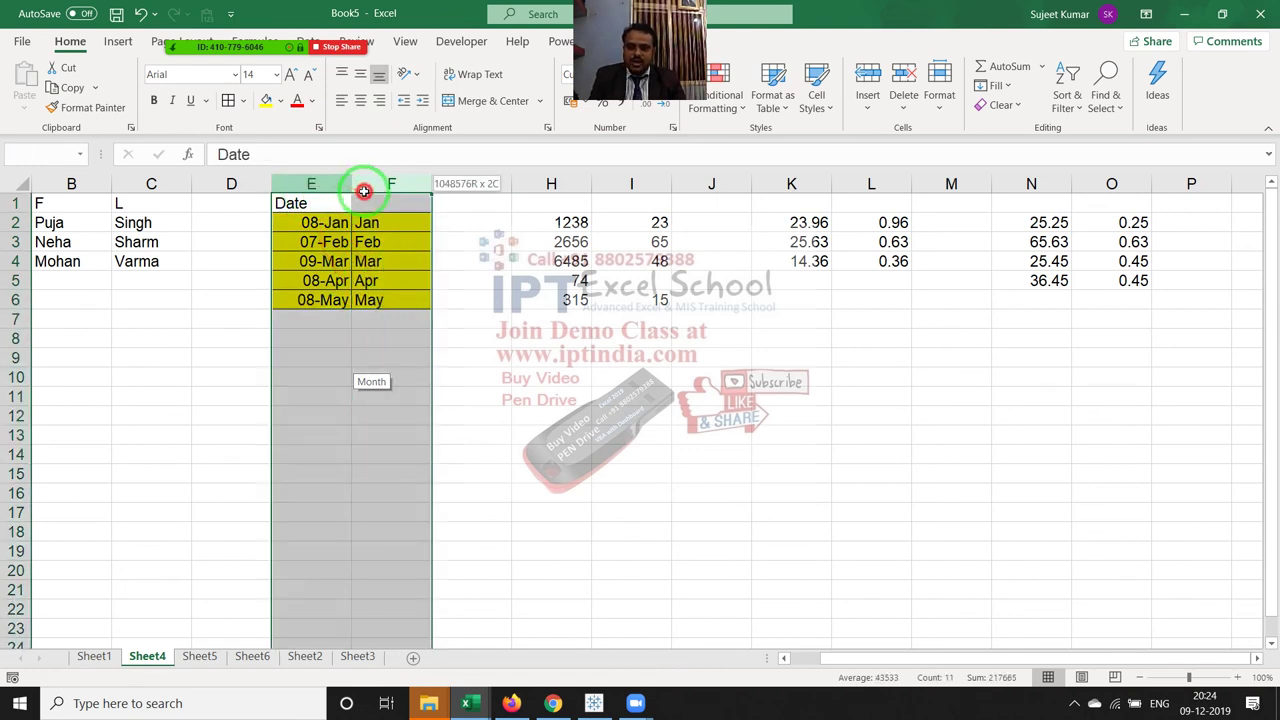
{"action": "key", "text": "ctrl+minus"}
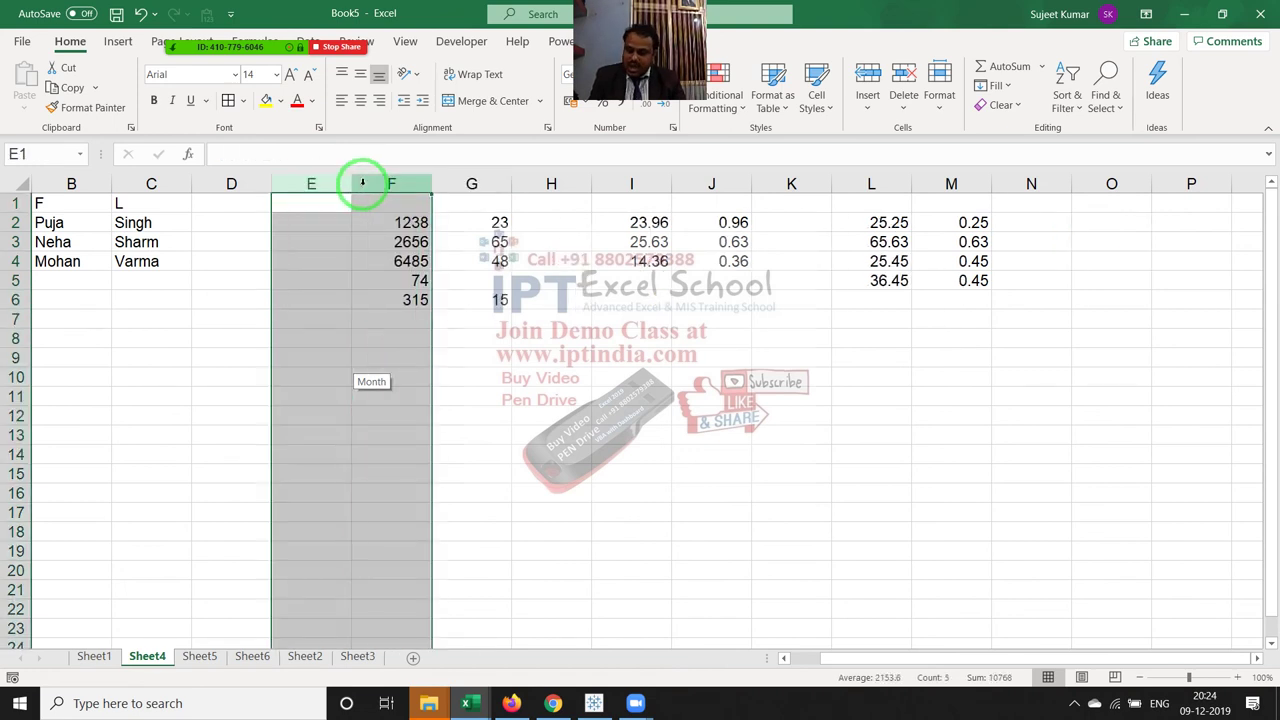
{"action": "key", "text": "ctrl+z"}
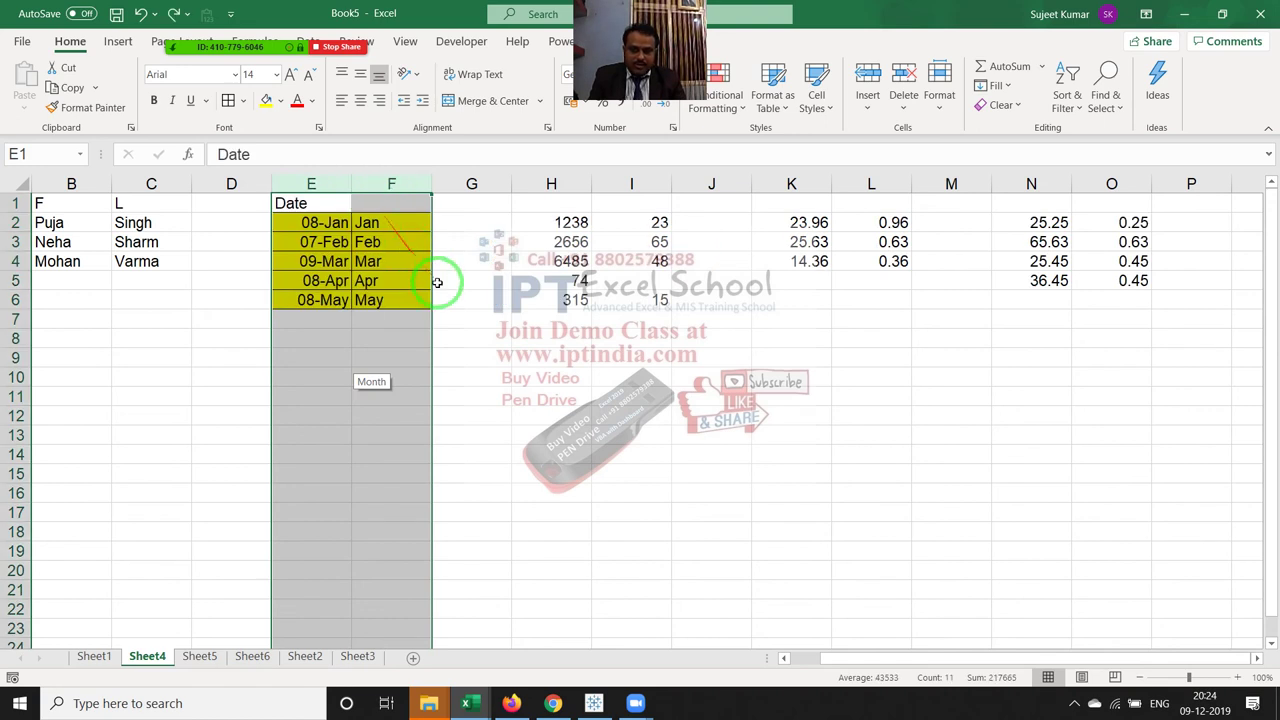
{"action": "left_click", "coordinate": [590, 408]}
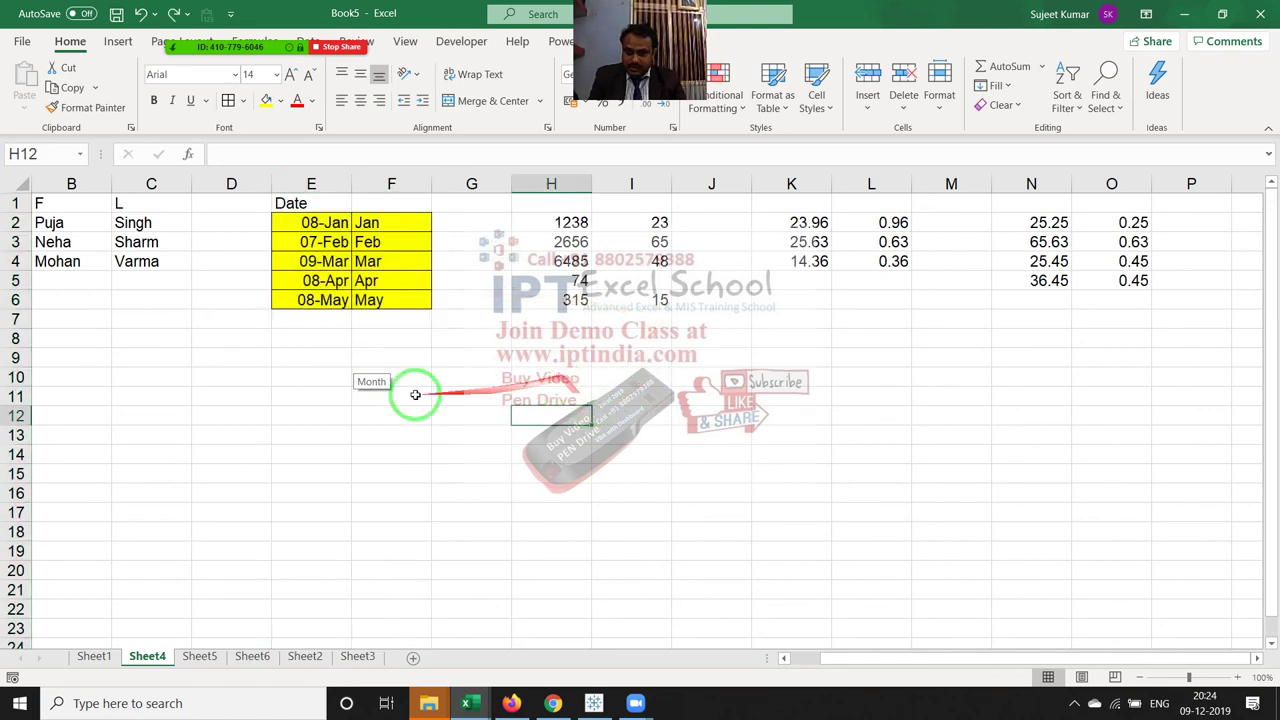
{"action": "left_click_drag", "start_coordinate": [318, 358], "coordinate": [423, 607]}
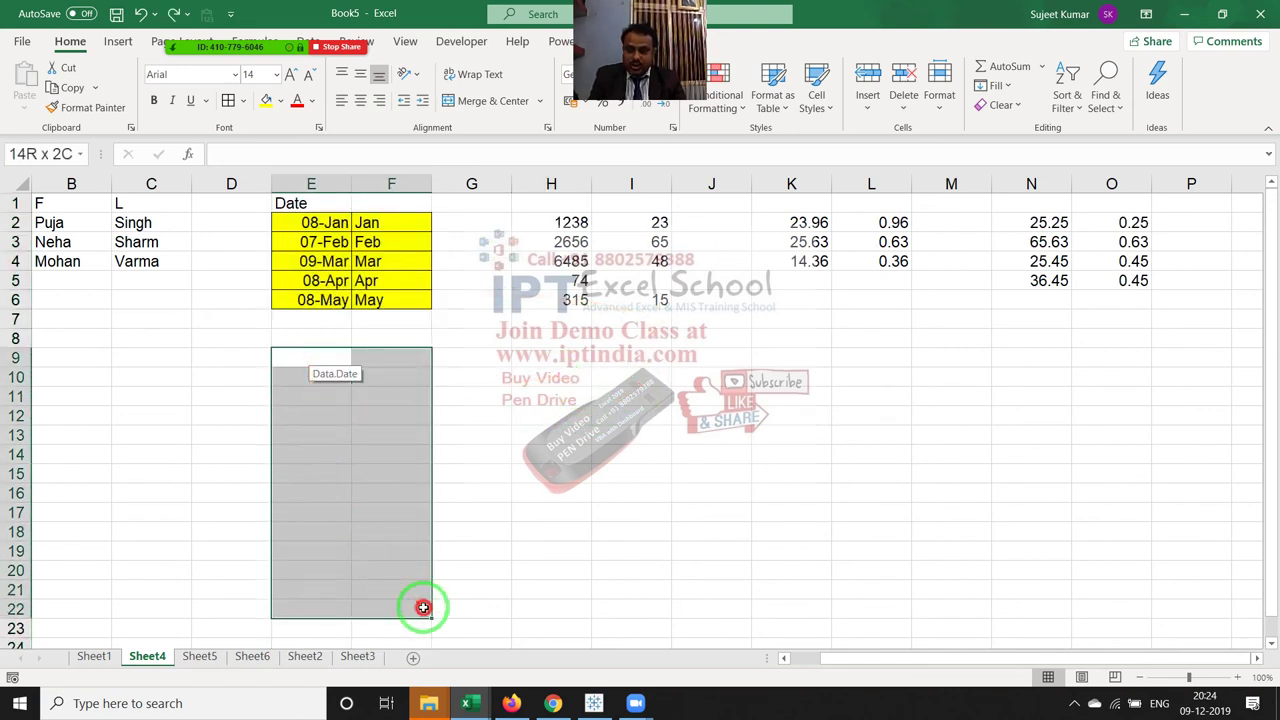
{"action": "left_click", "coordinate": [527, 382]}
{"action": "type", "text": "="}
{"action": "left_click", "coordinate": [314, 220]}
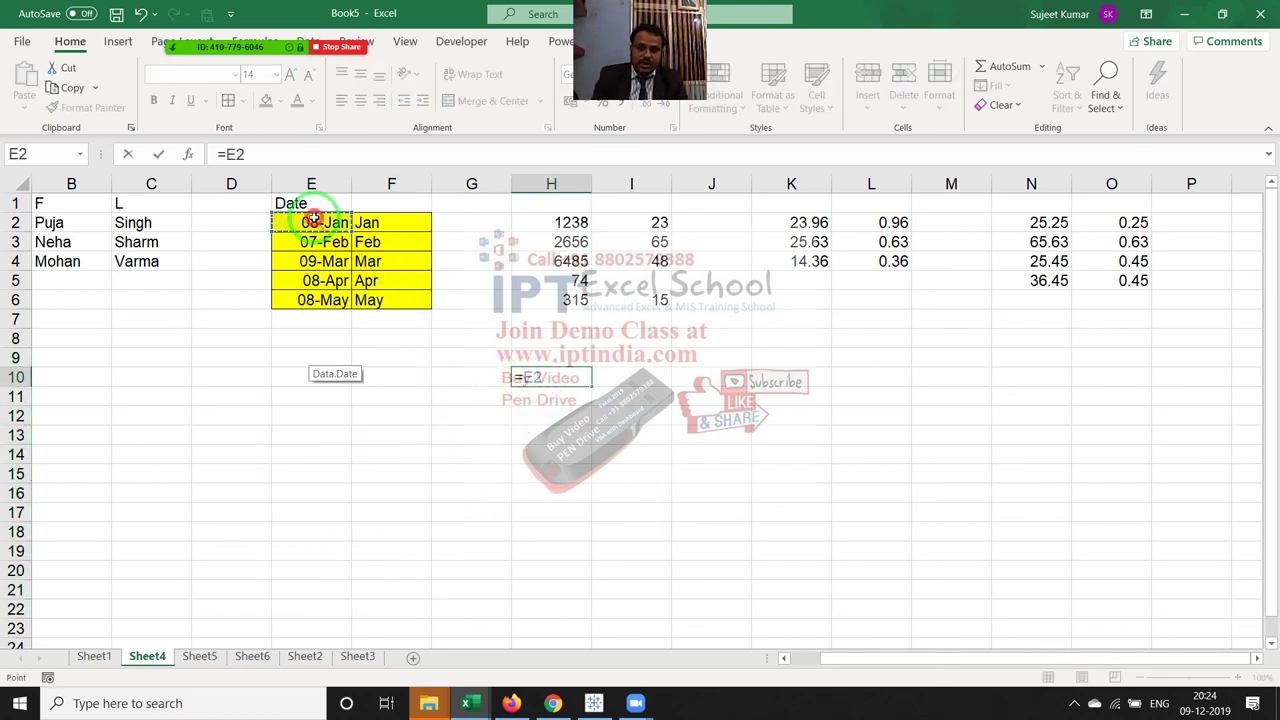
{"action": "key", "text": "Return"}
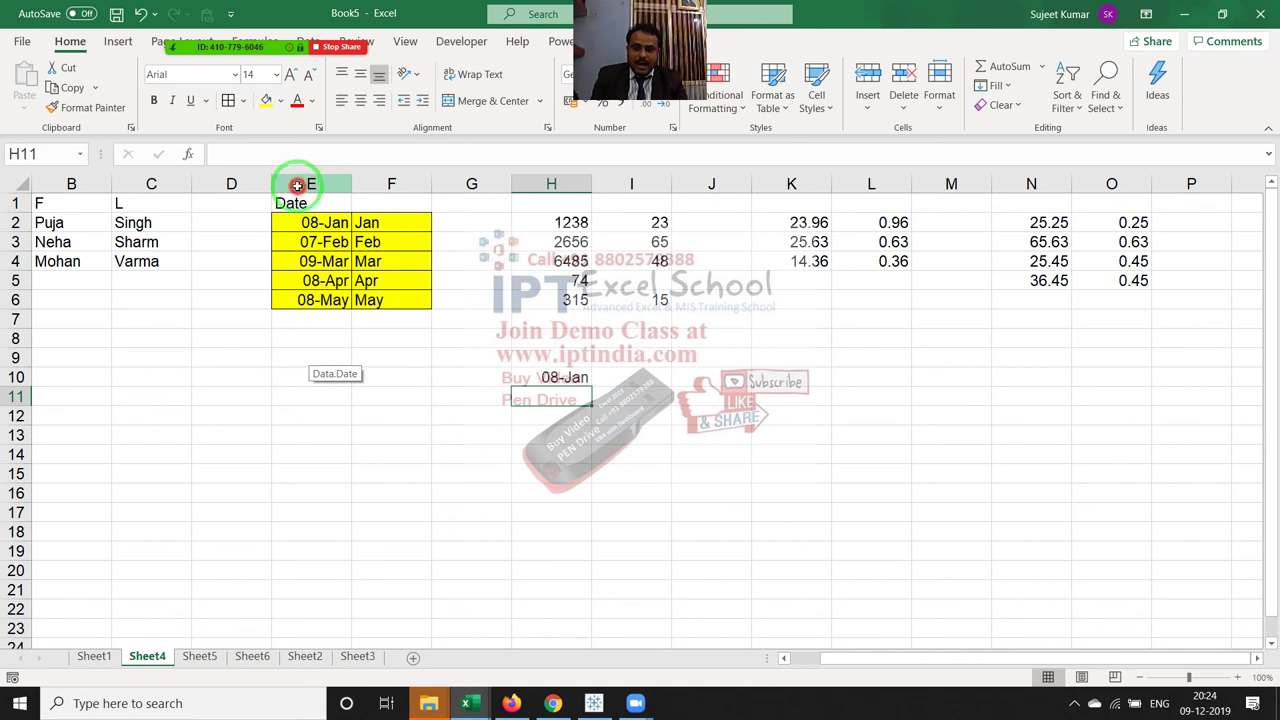
{"action": "left_click_drag", "start_coordinate": [301, 186], "coordinate": [369, 187]}
{"action": "key", "text": "ctrl+minus"}
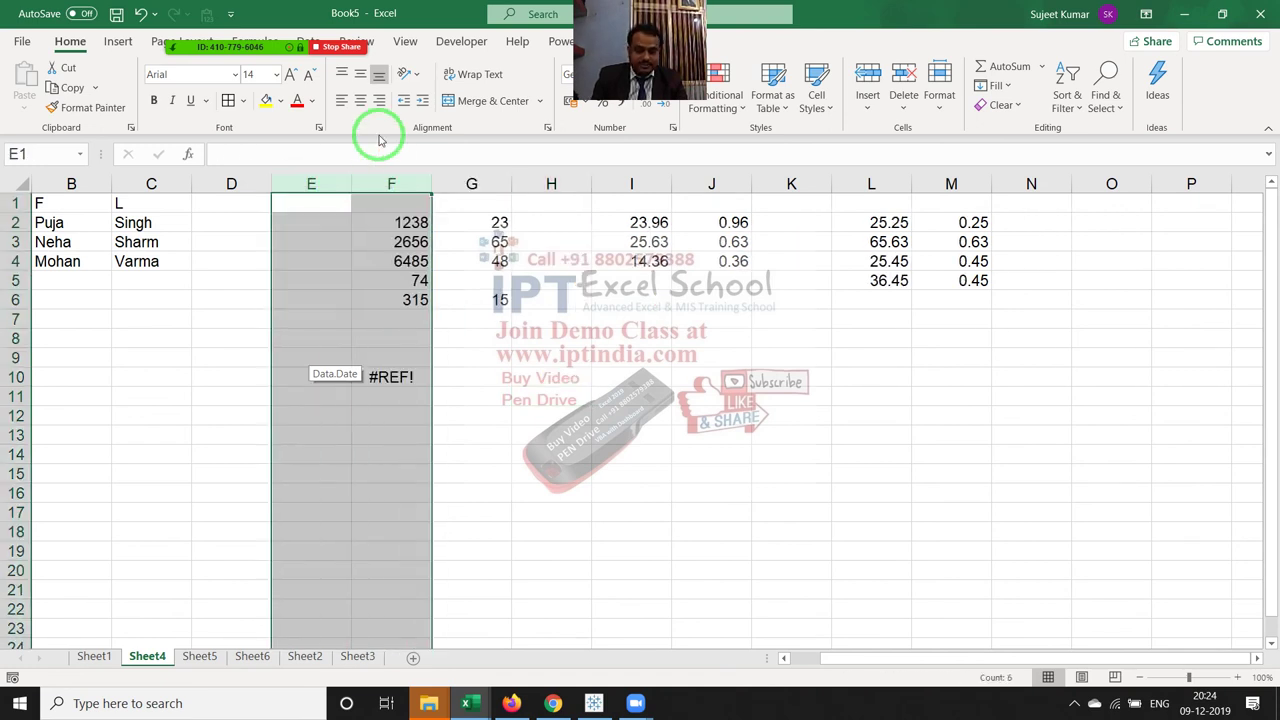
{"action": "key", "text": "ctrl+z"}
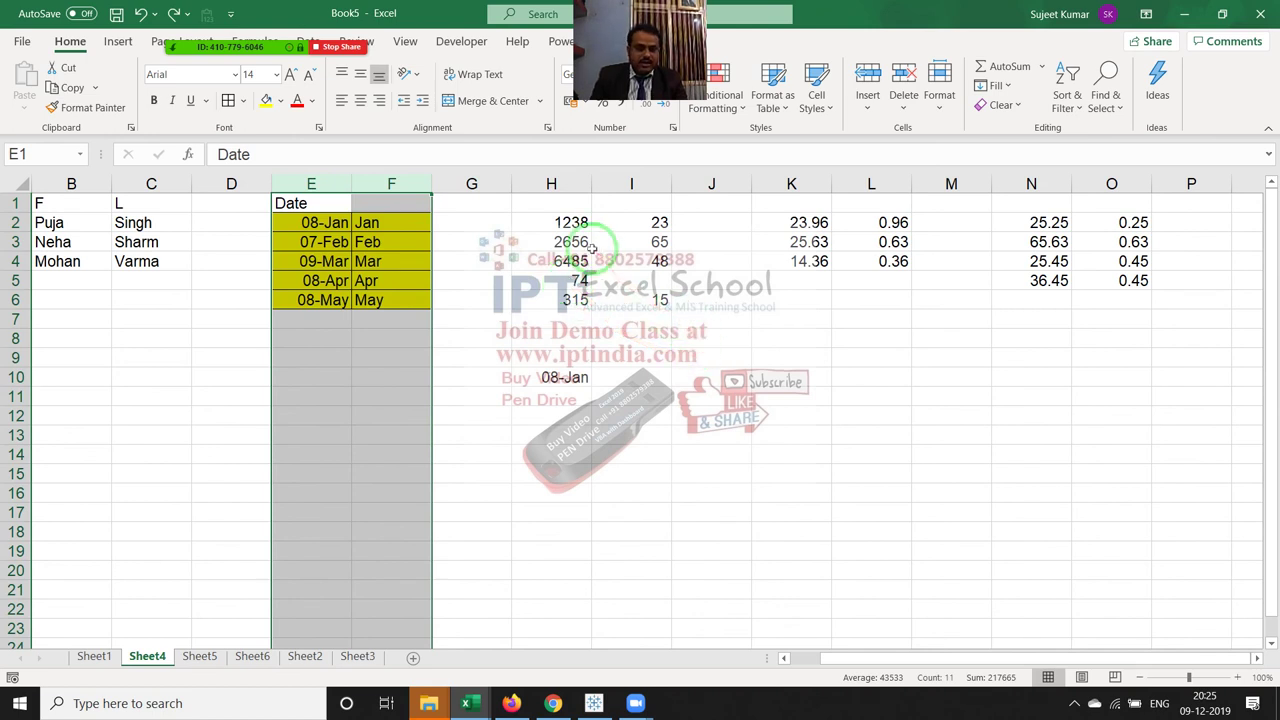
{"action": "key", "text": "ctrl+minus"}
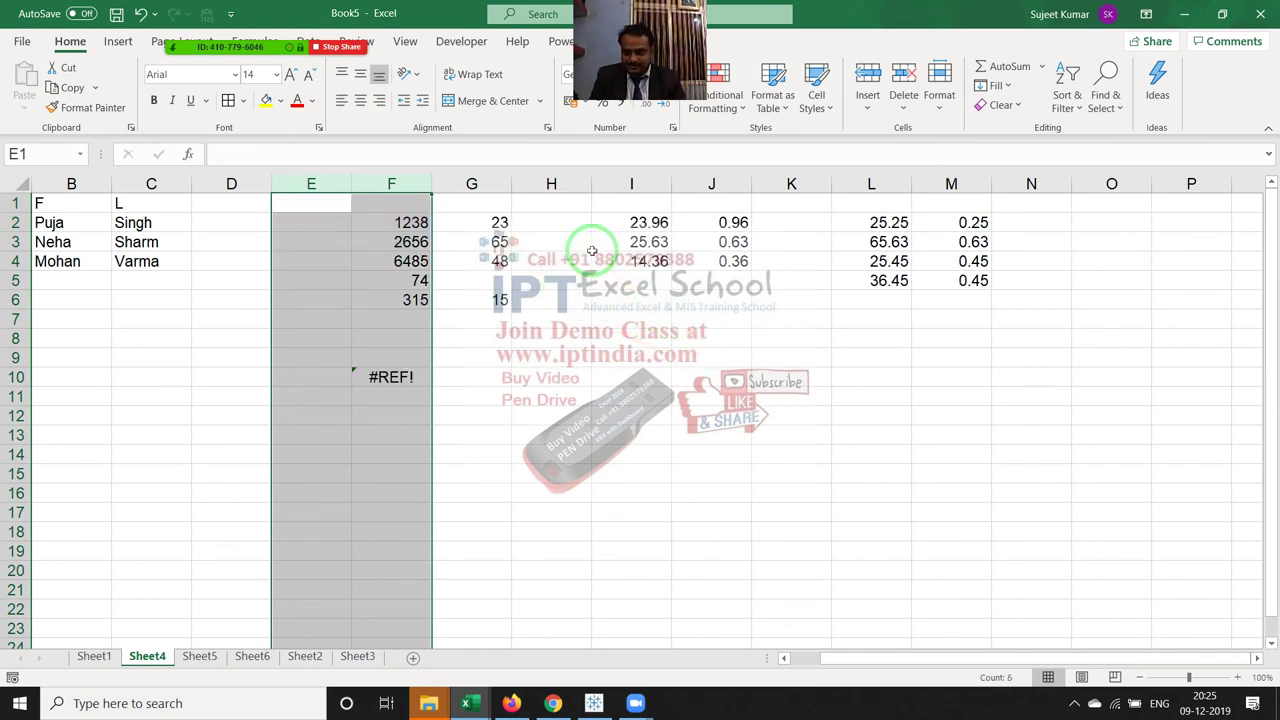
{"action": "key", "text": "ctrl+z"}
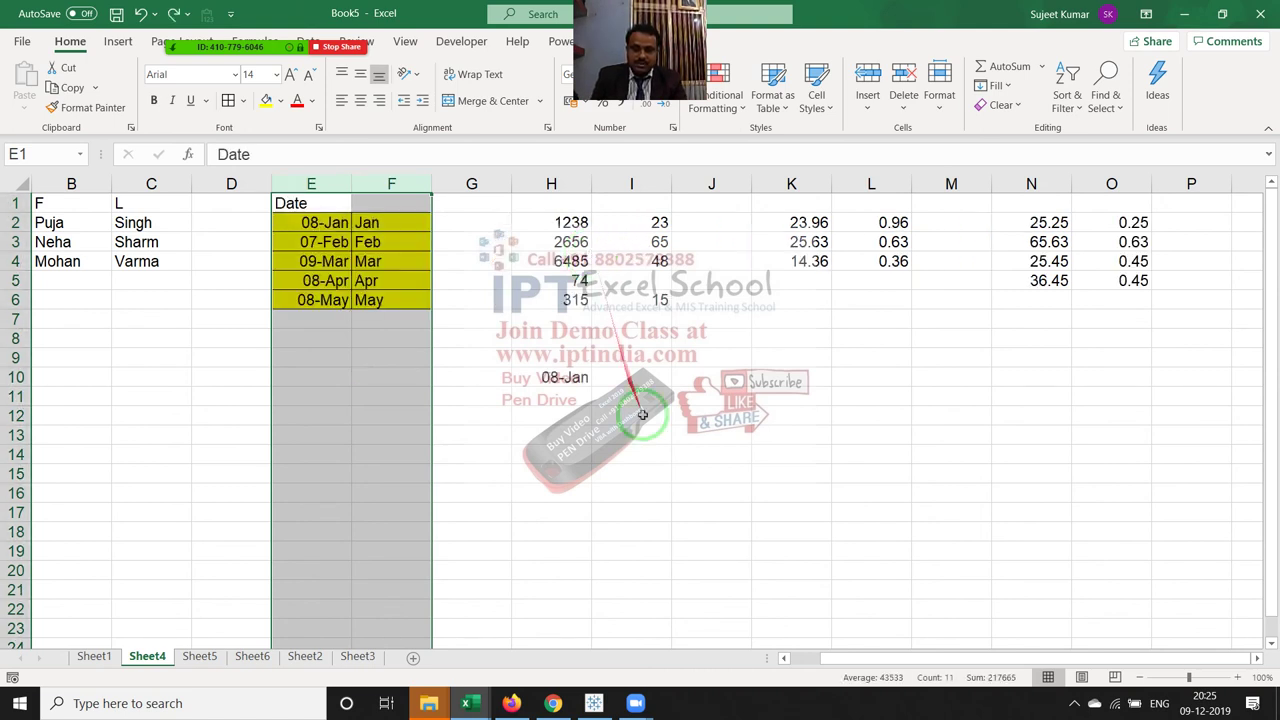
{"action": "left_click_drag", "start_coordinate": [551, 358], "coordinate": [558, 398]}
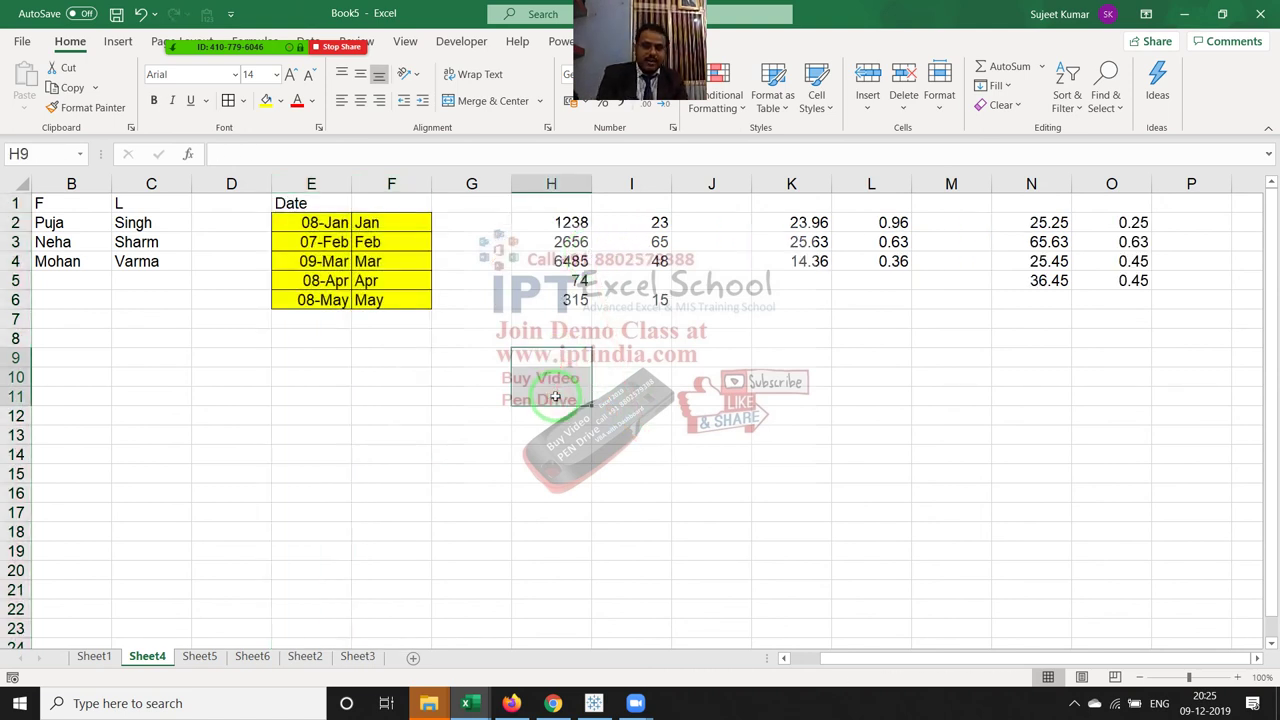
{"action": "left_click_drag", "start_coordinate": [290, 203], "coordinate": [407, 298]}
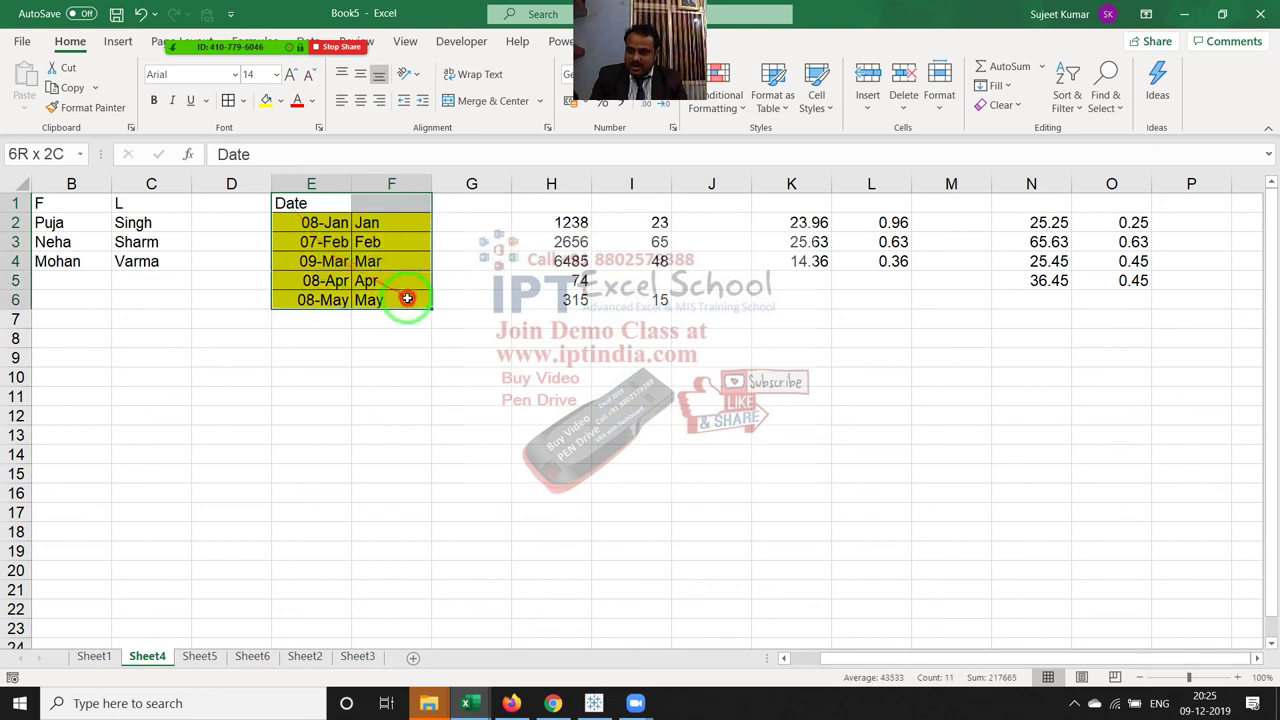
{"action": "left_click", "coordinate": [1000, 105]}
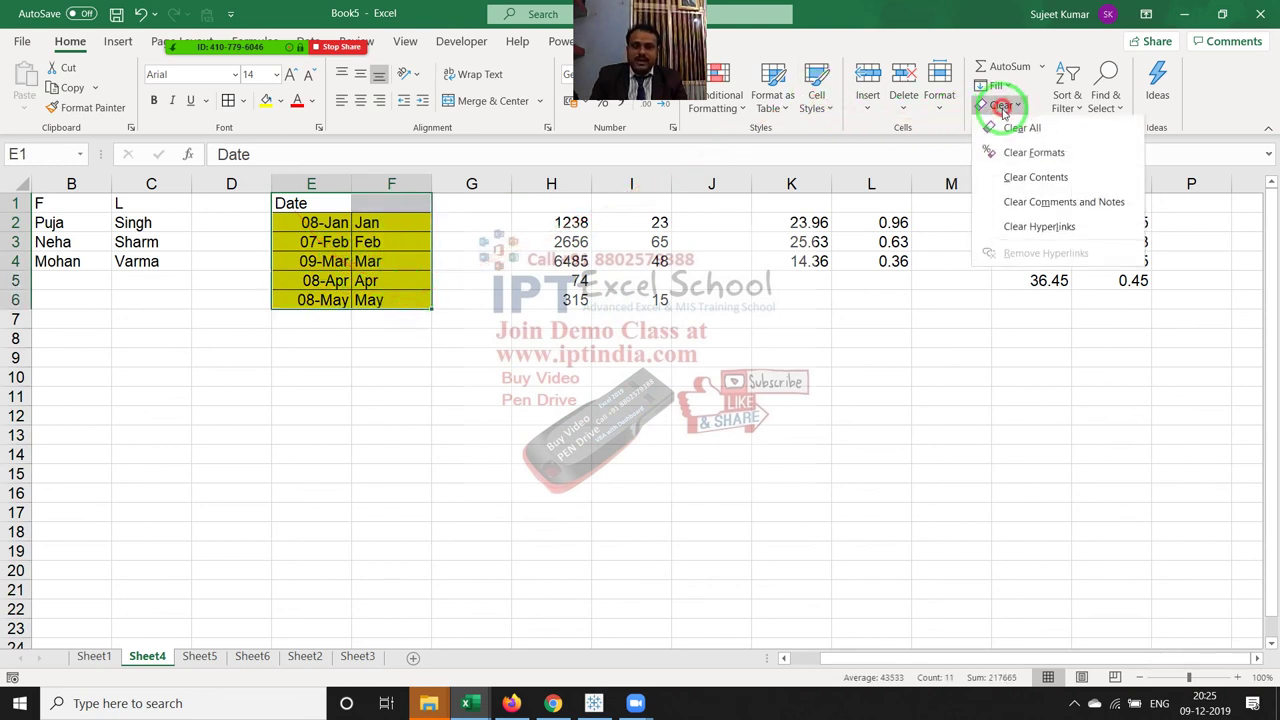
{"action": "left_click", "coordinate": [1023, 129]}
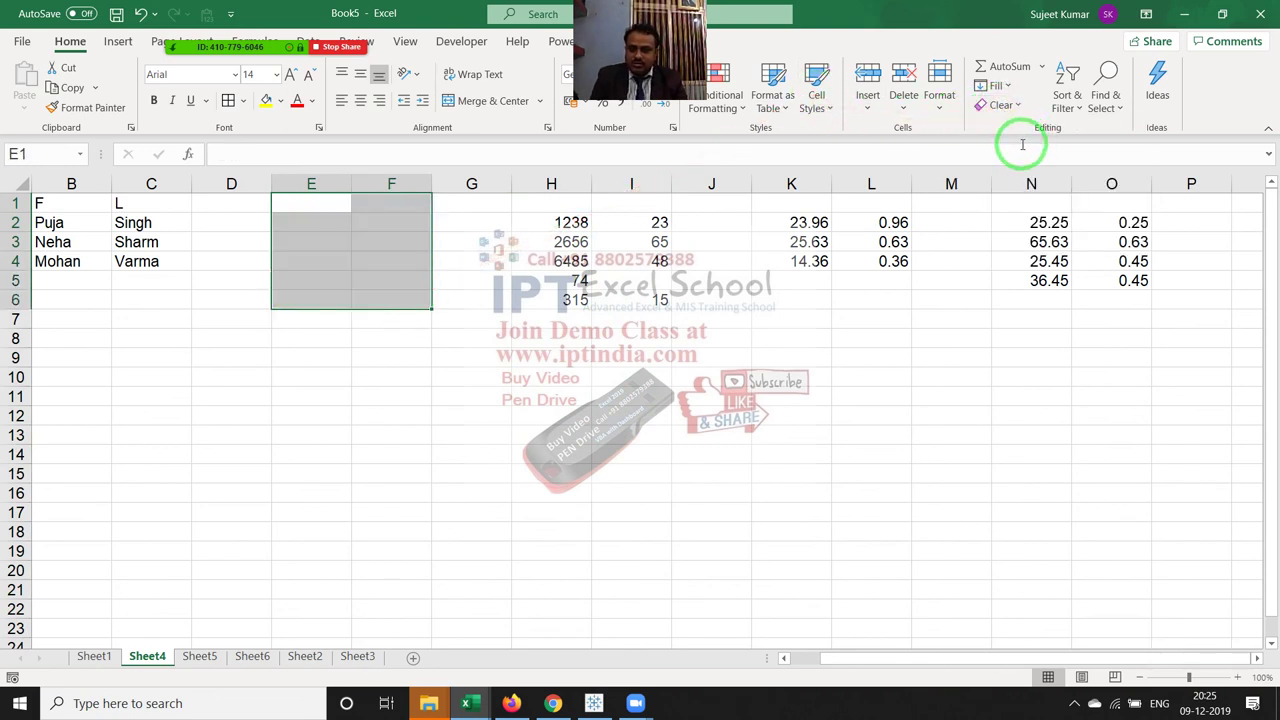
{"action": "key", "text": "ctrl+z"}
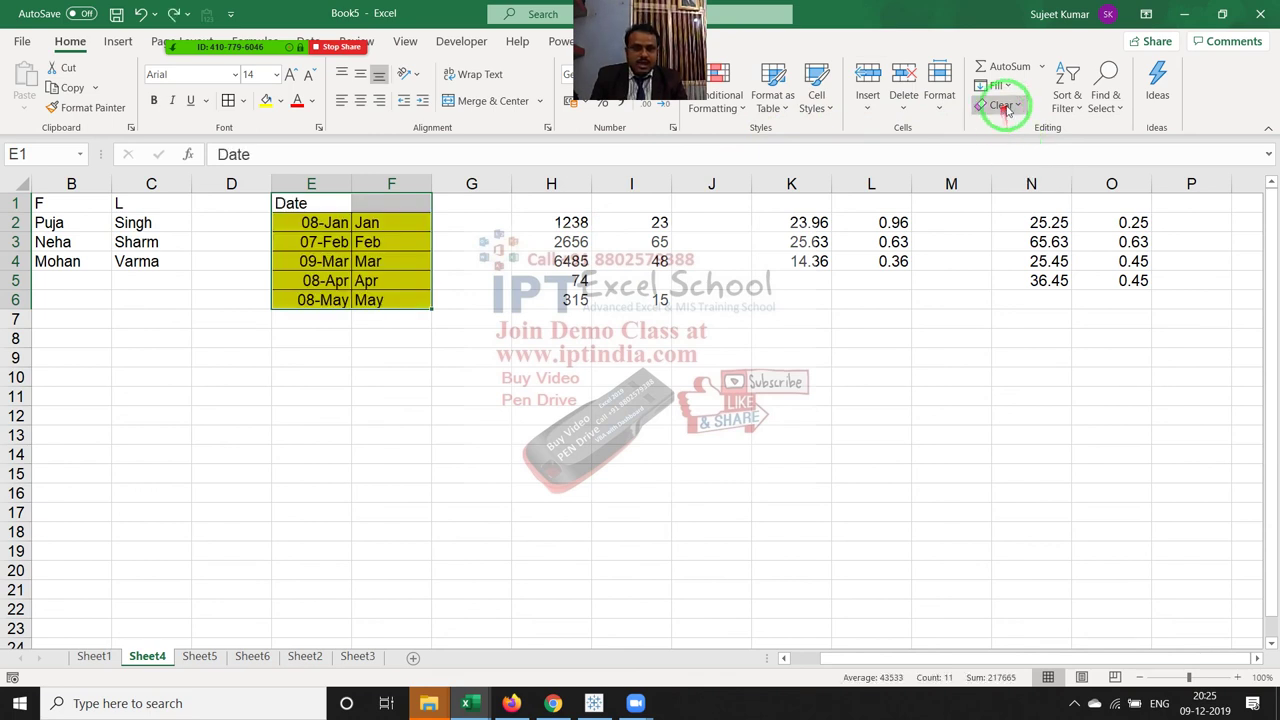
{"action": "left_click", "coordinate": [1003, 105]}
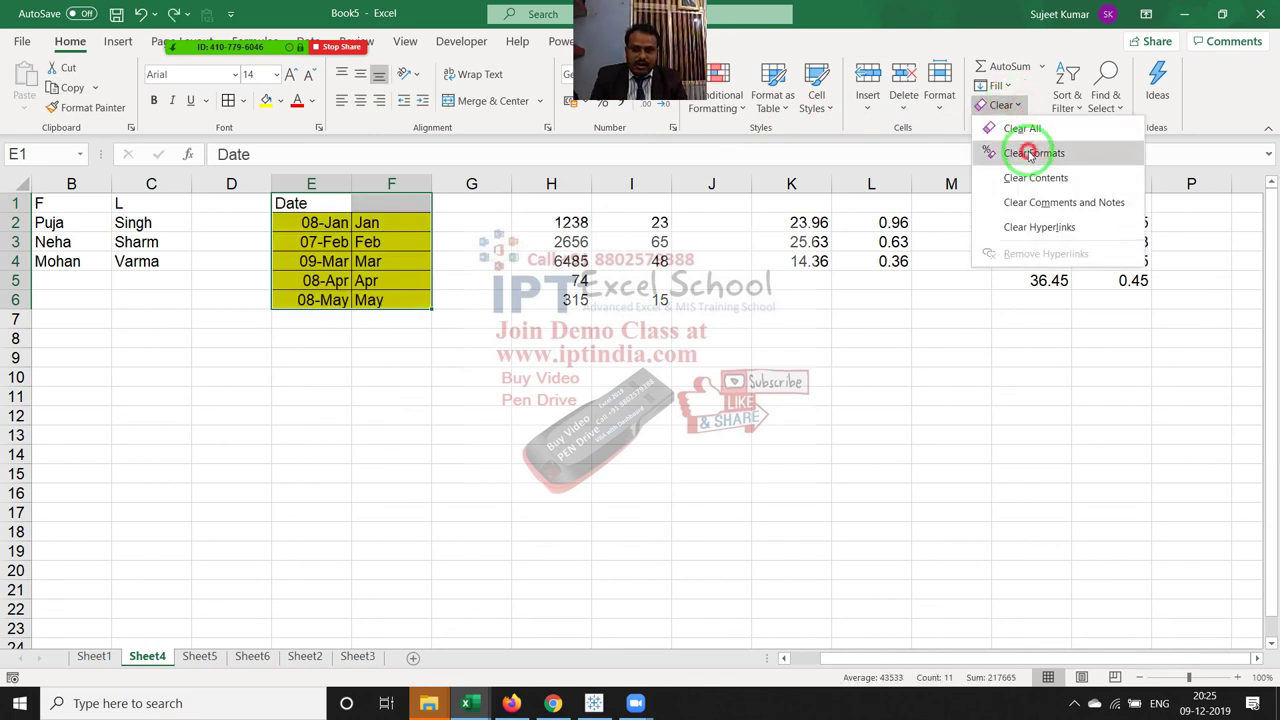
{"action": "left_click", "coordinate": [1030, 154]}
{"action": "key", "text": "ctrl+z"}
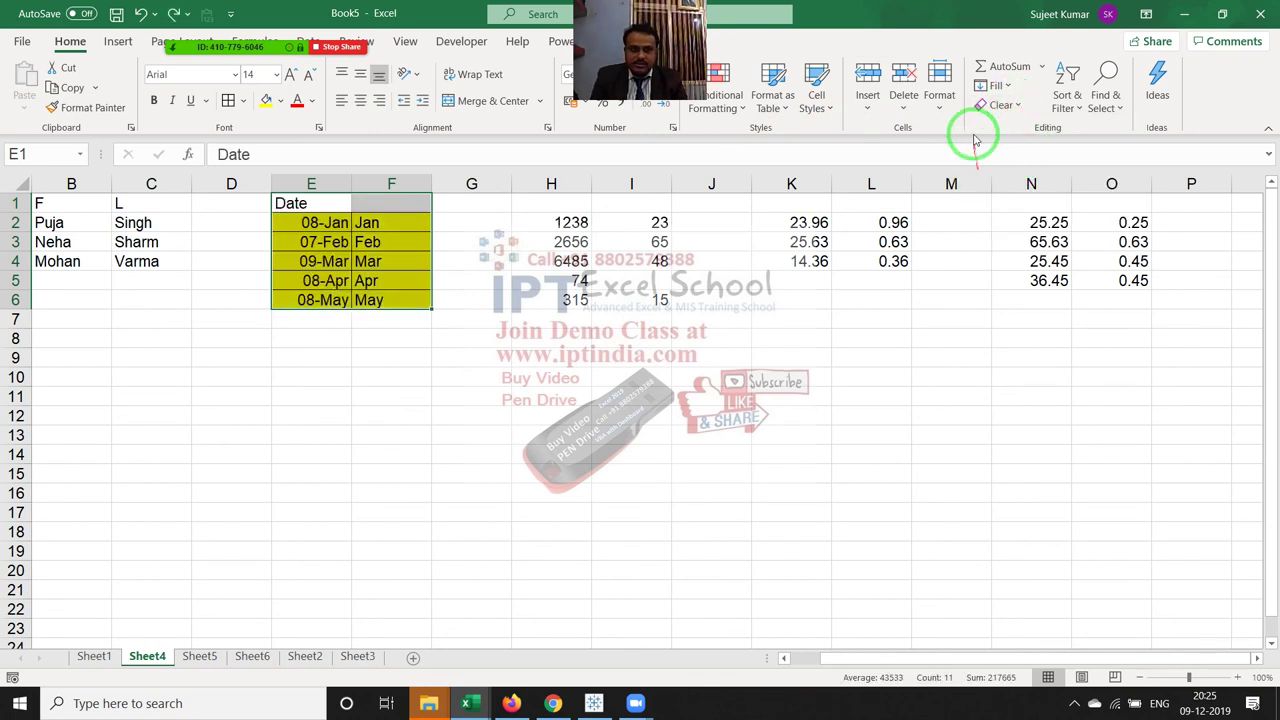
{"action": "left_click", "coordinate": [1000, 105]}
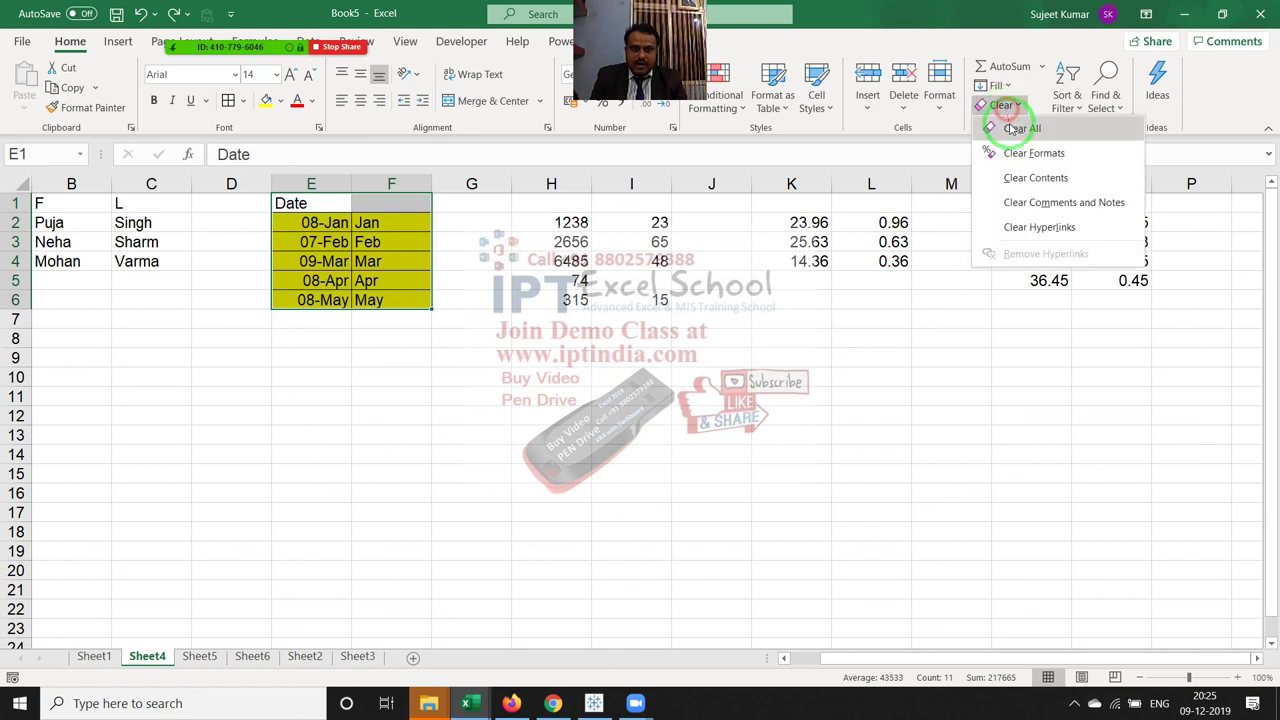
{"action": "left_click", "coordinate": [1013, 177]}
{"action": "key", "text": "ctrl+z"}
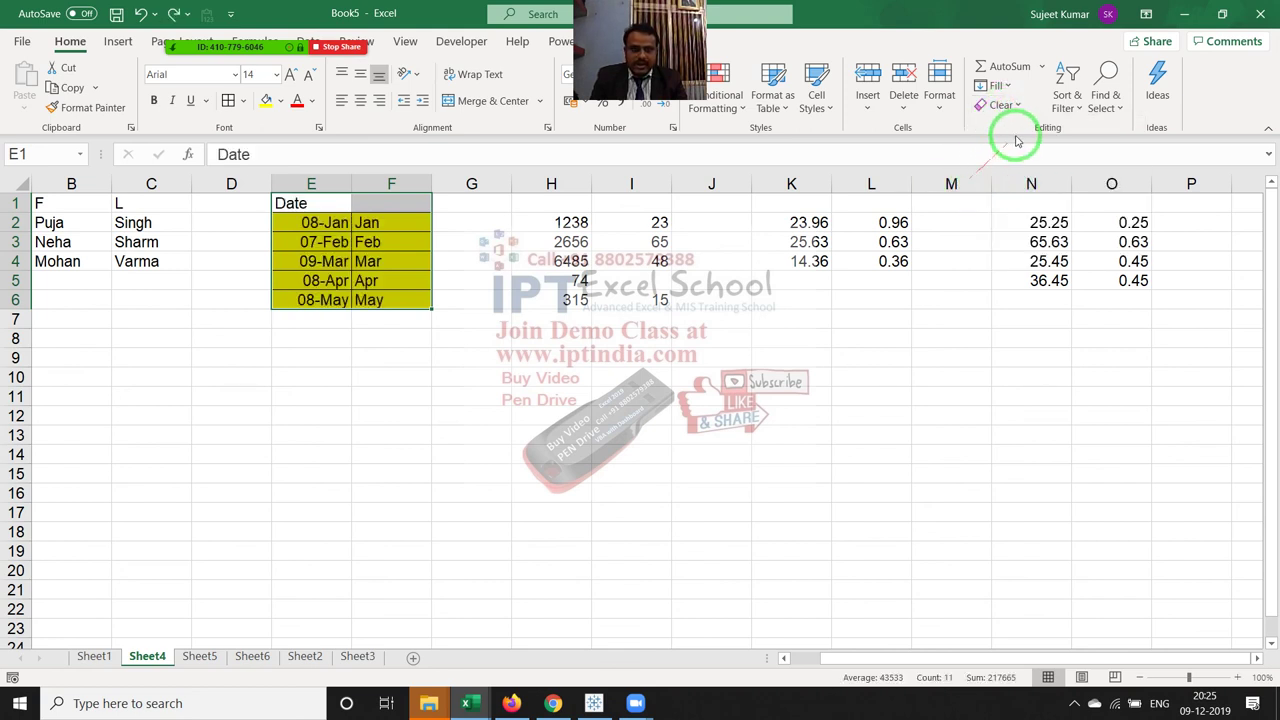
{"action": "left_click", "coordinate": [1000, 105]}
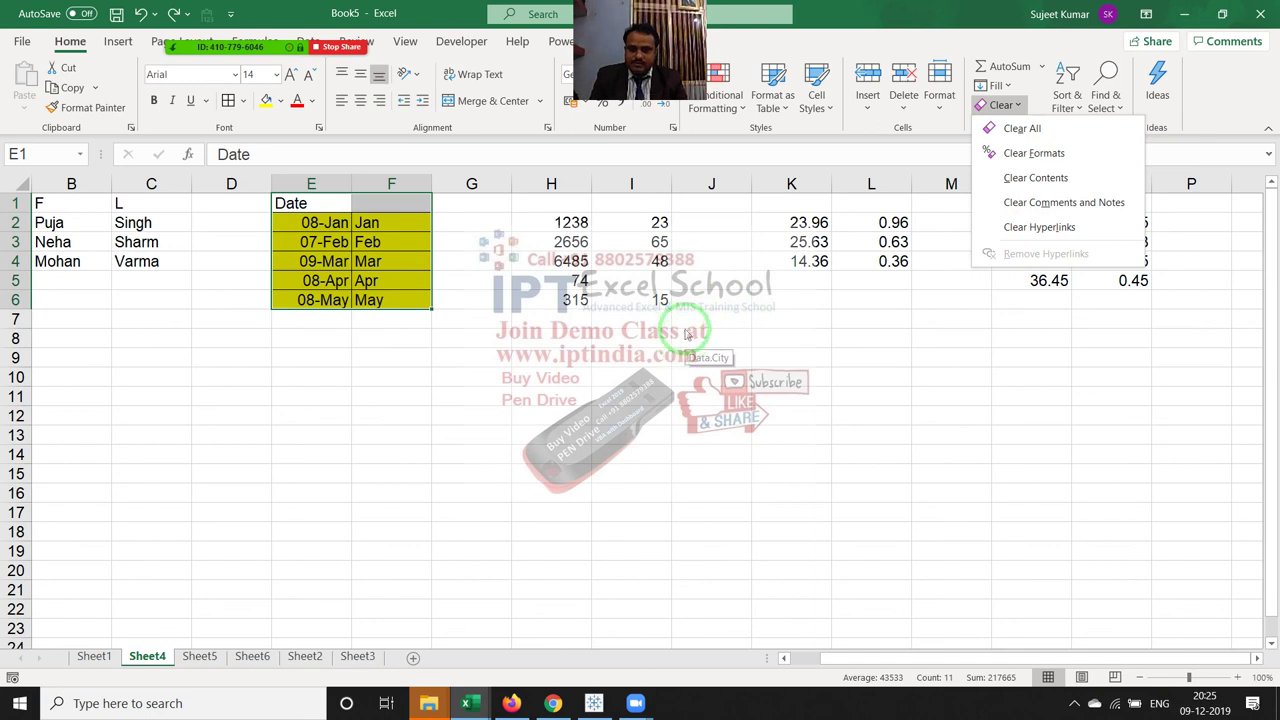
{"action": "left_click", "coordinate": [748, 307]}
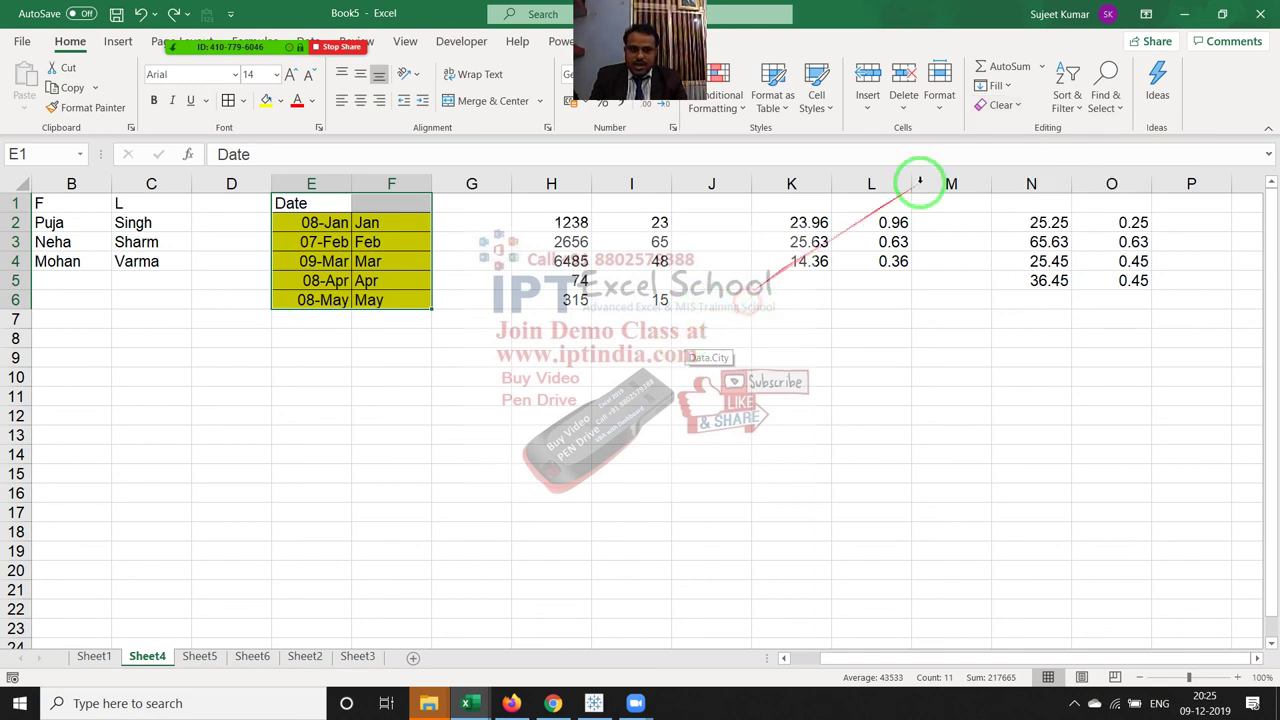
{"action": "left_click", "coordinate": [997, 87]}
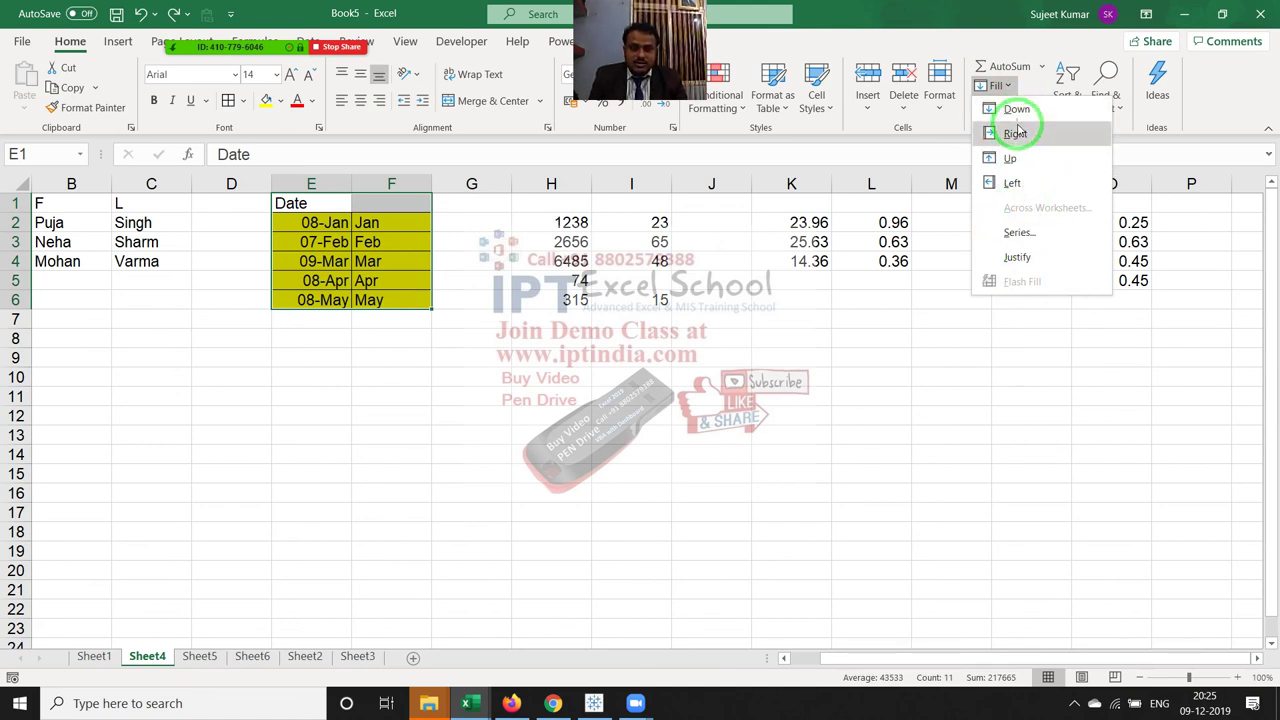
{"action": "key", "text": "Escape"}
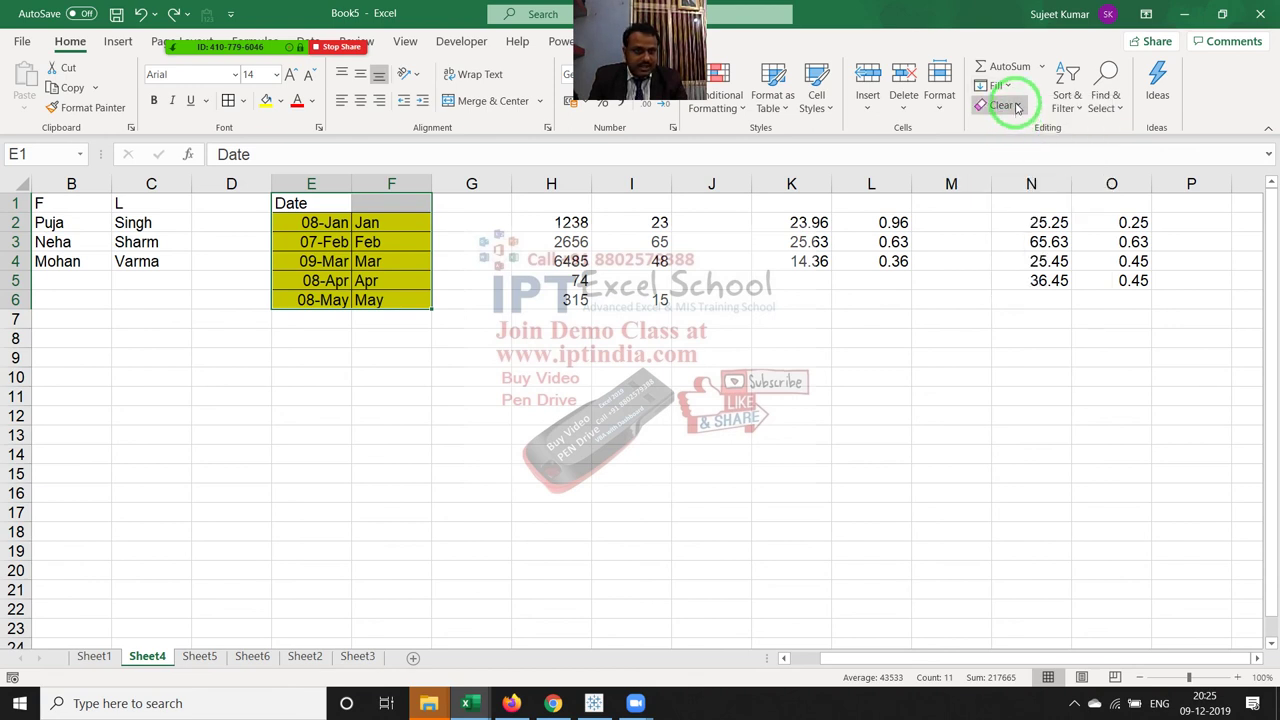
{"action": "left_click", "coordinate": [1003, 105]}
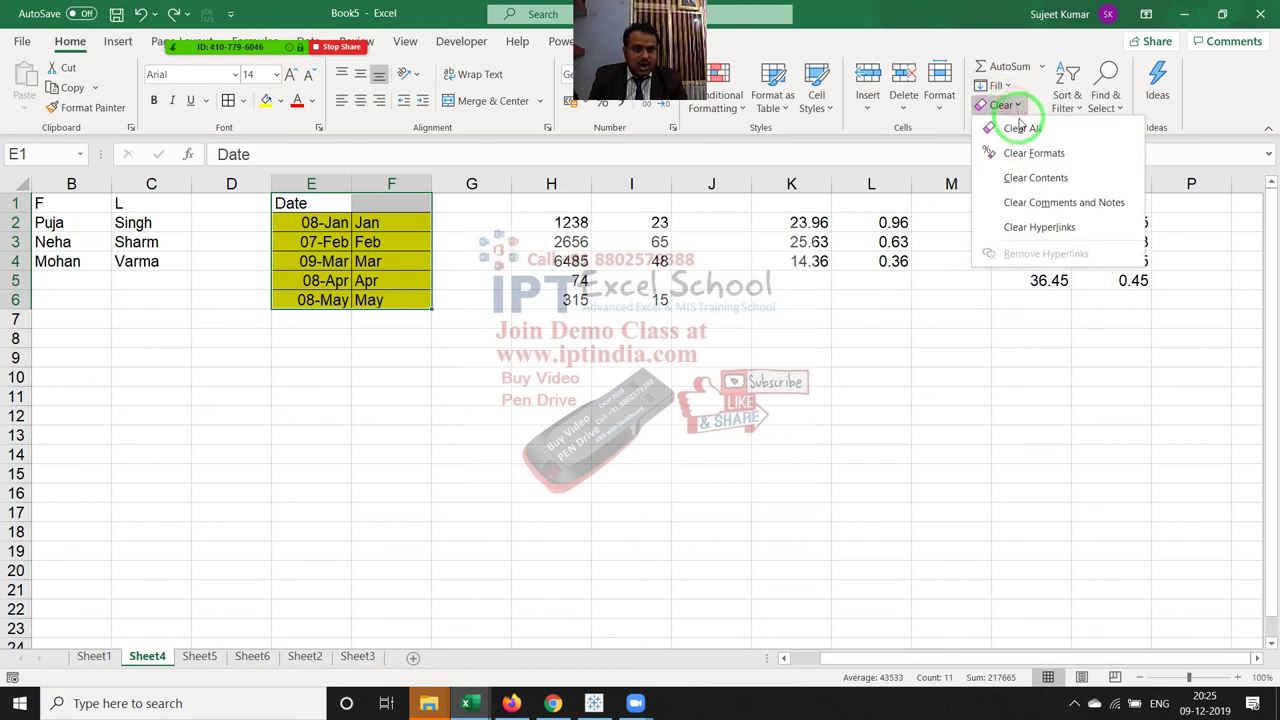
{"action": "left_click", "coordinate": [936, 297]}
{"action": "left_click", "coordinate": [912, 300]}
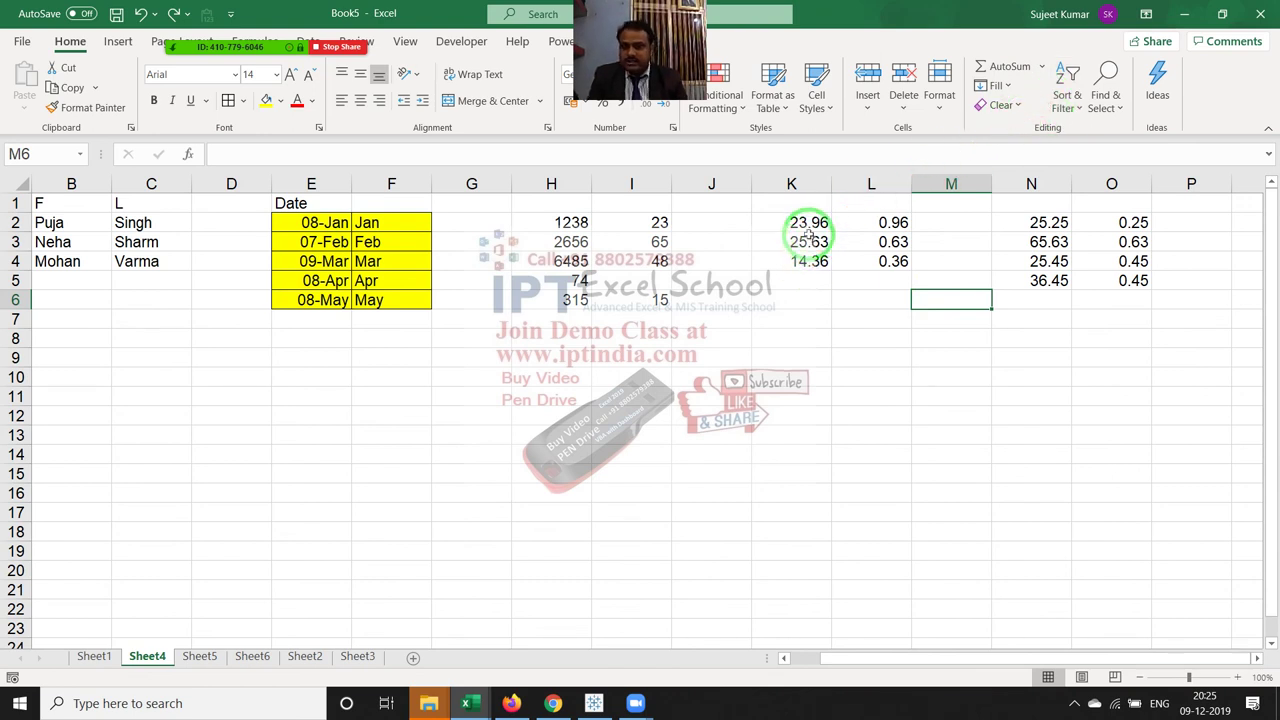
{"action": "left_click", "coordinate": [1008, 88]}
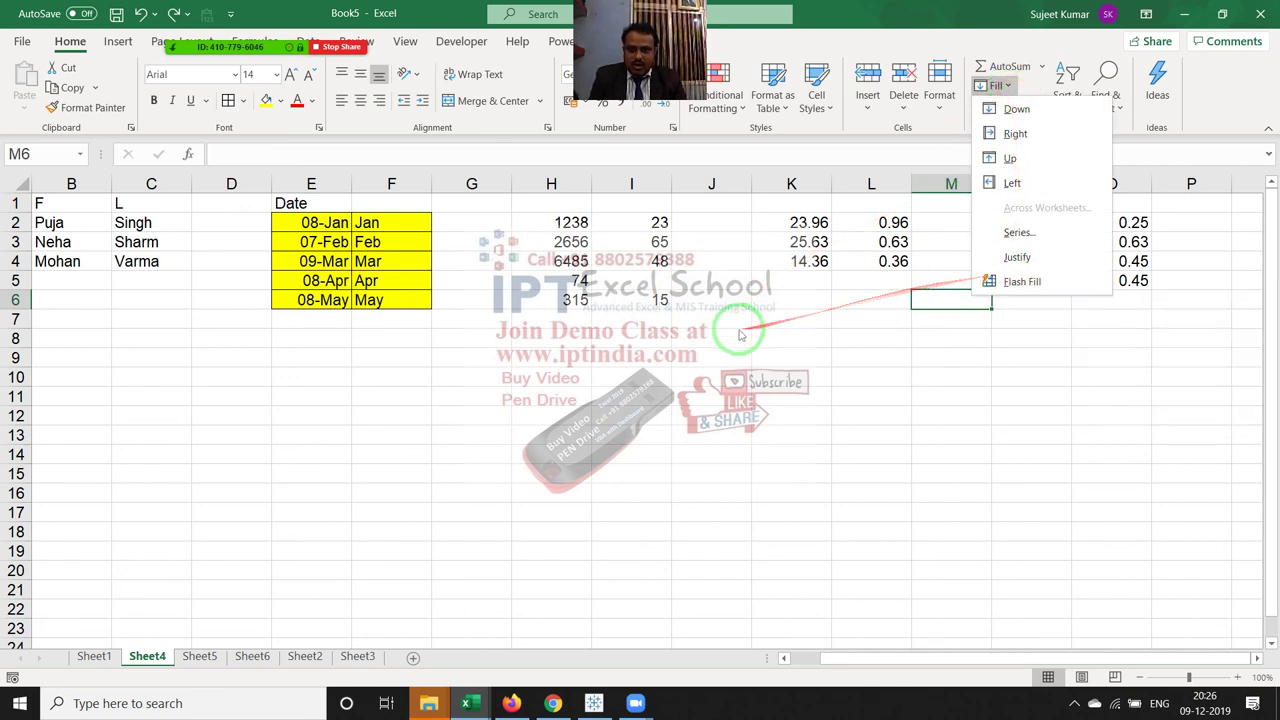
{"action": "left_click", "coordinate": [814, 323]}
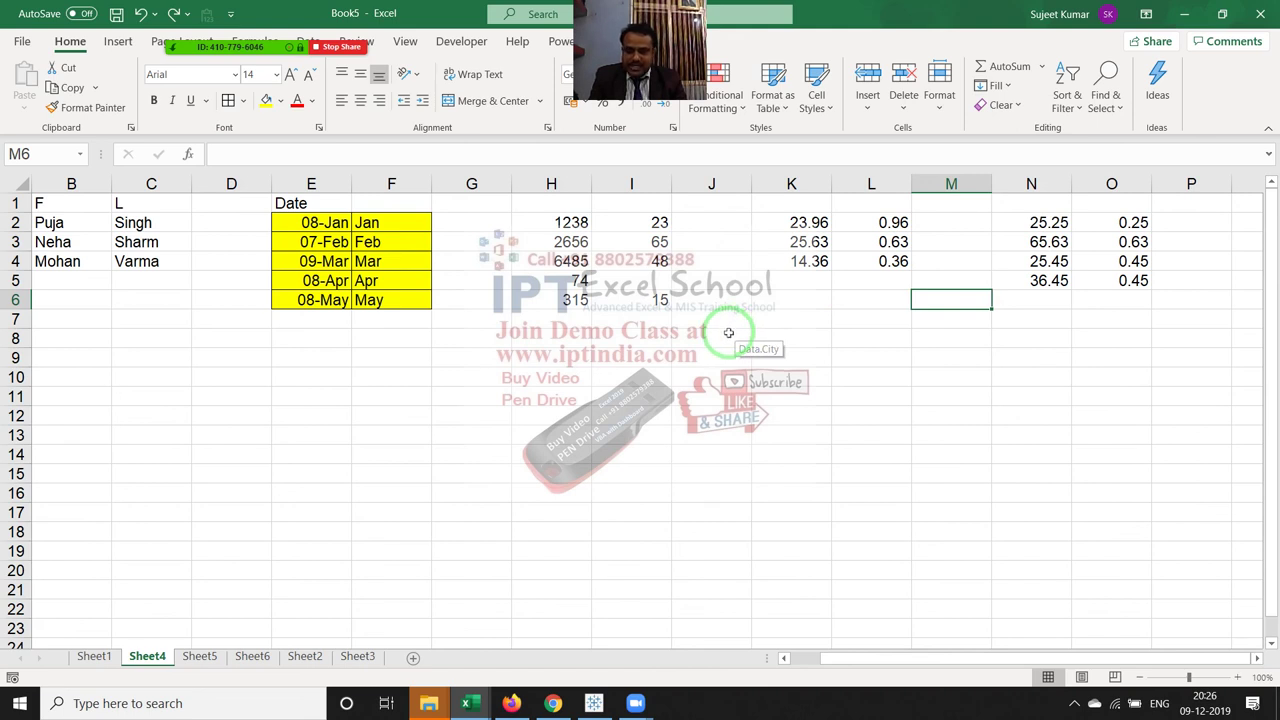